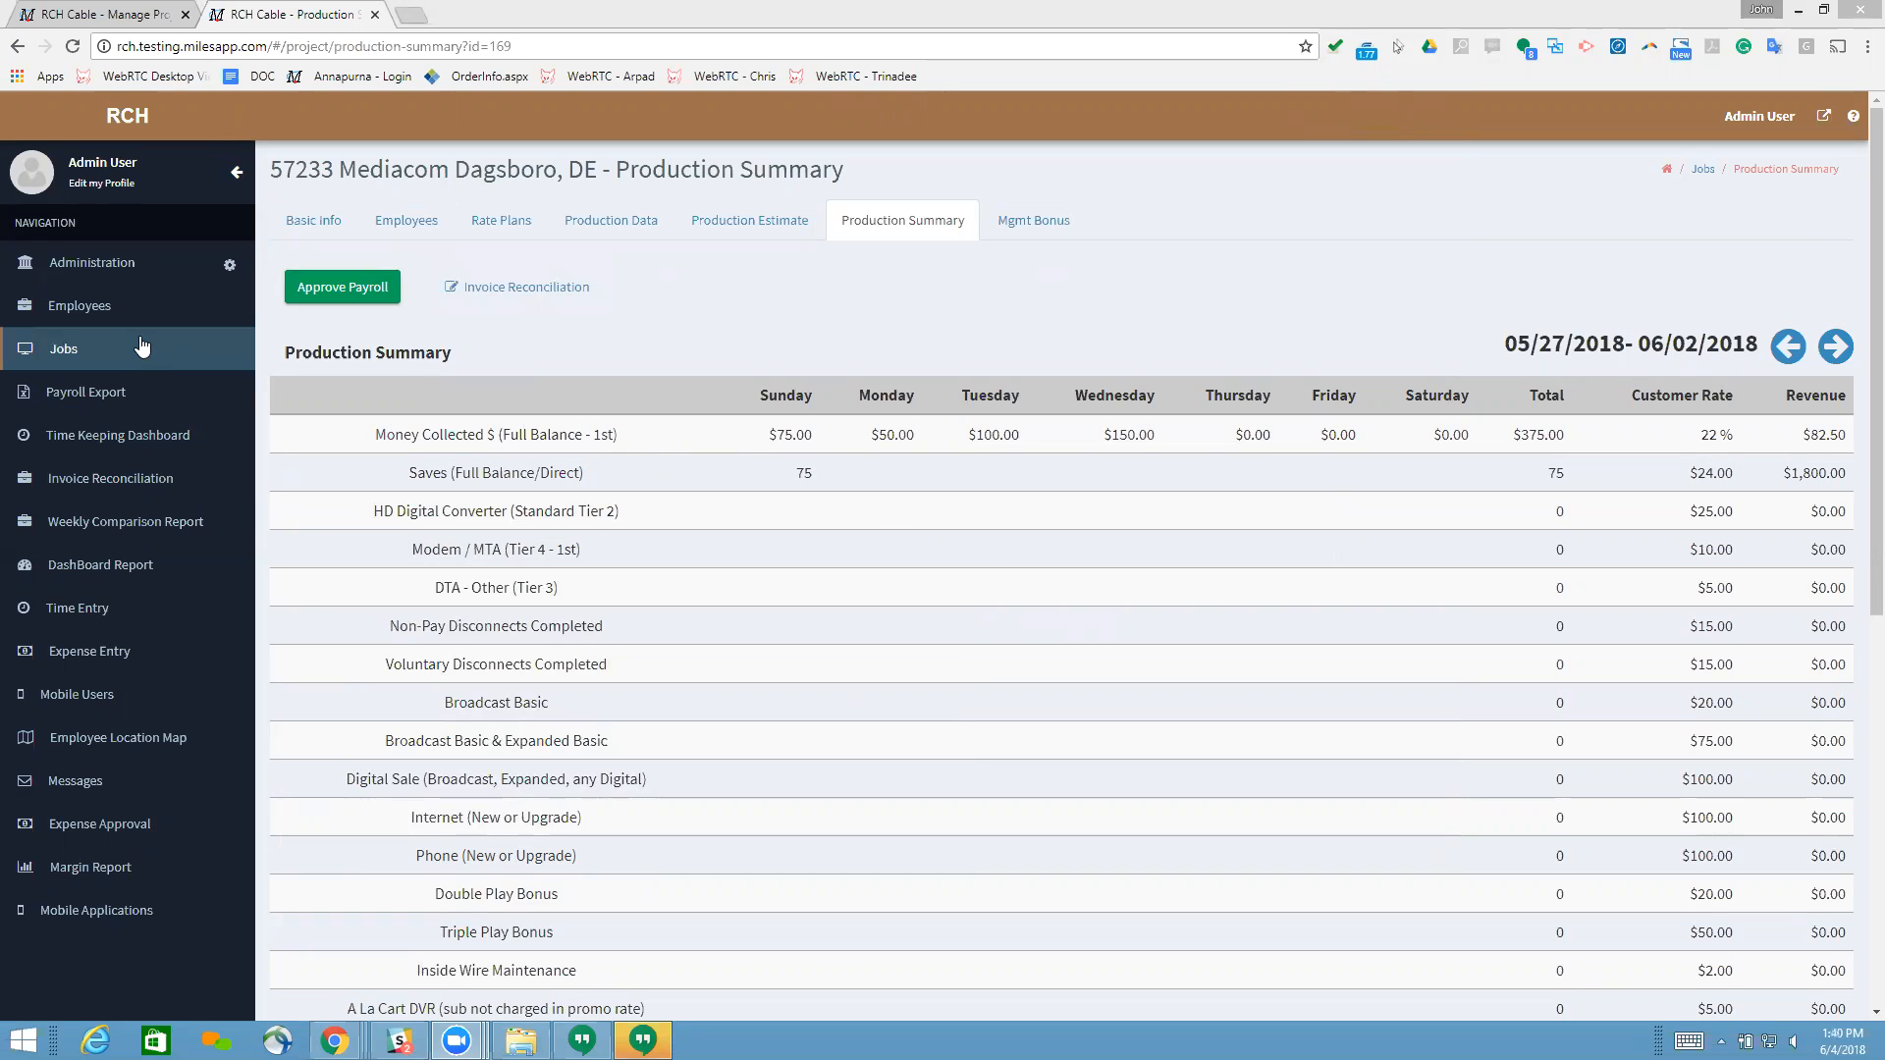
Step: Go to the invoice reconciliation list and open the invoice for the Mediacom Dagsboro, DE job
{"action": "left_click", "coordinate": [104, 488]}
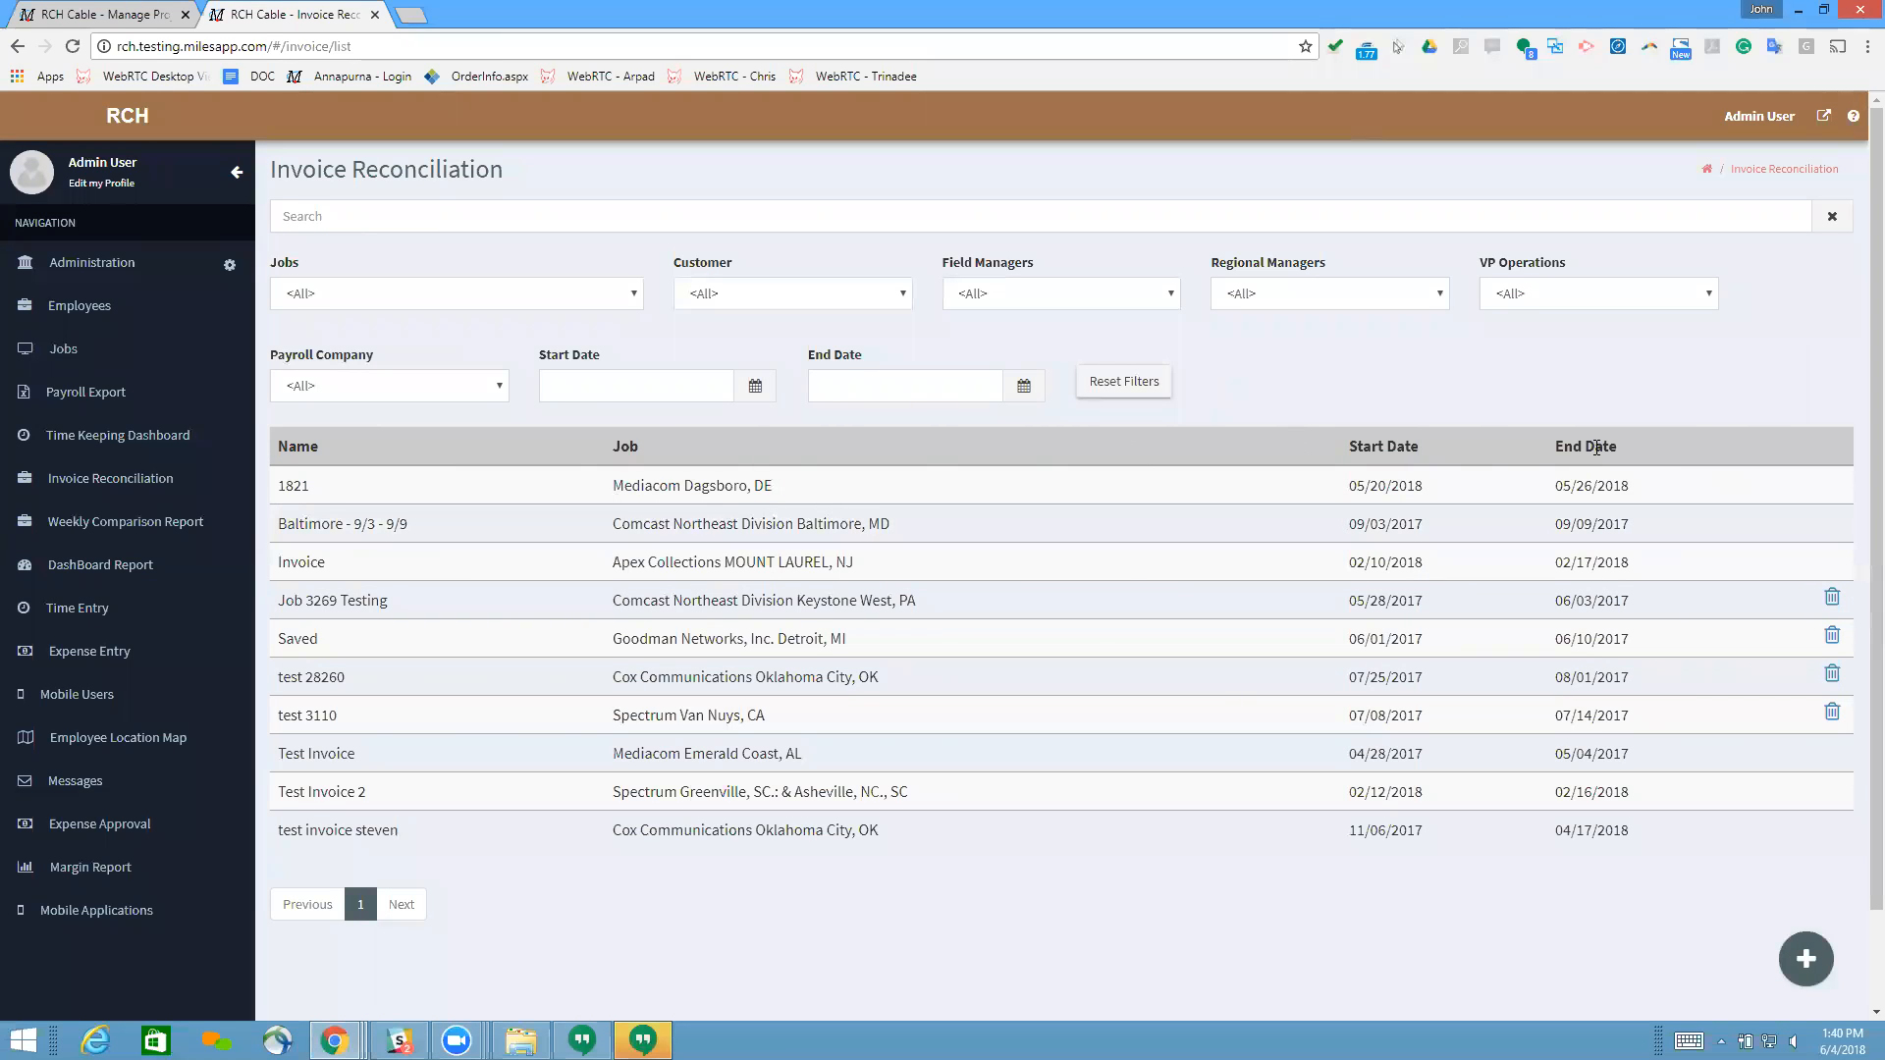
{"action": "left_click", "coordinate": [292, 488]}
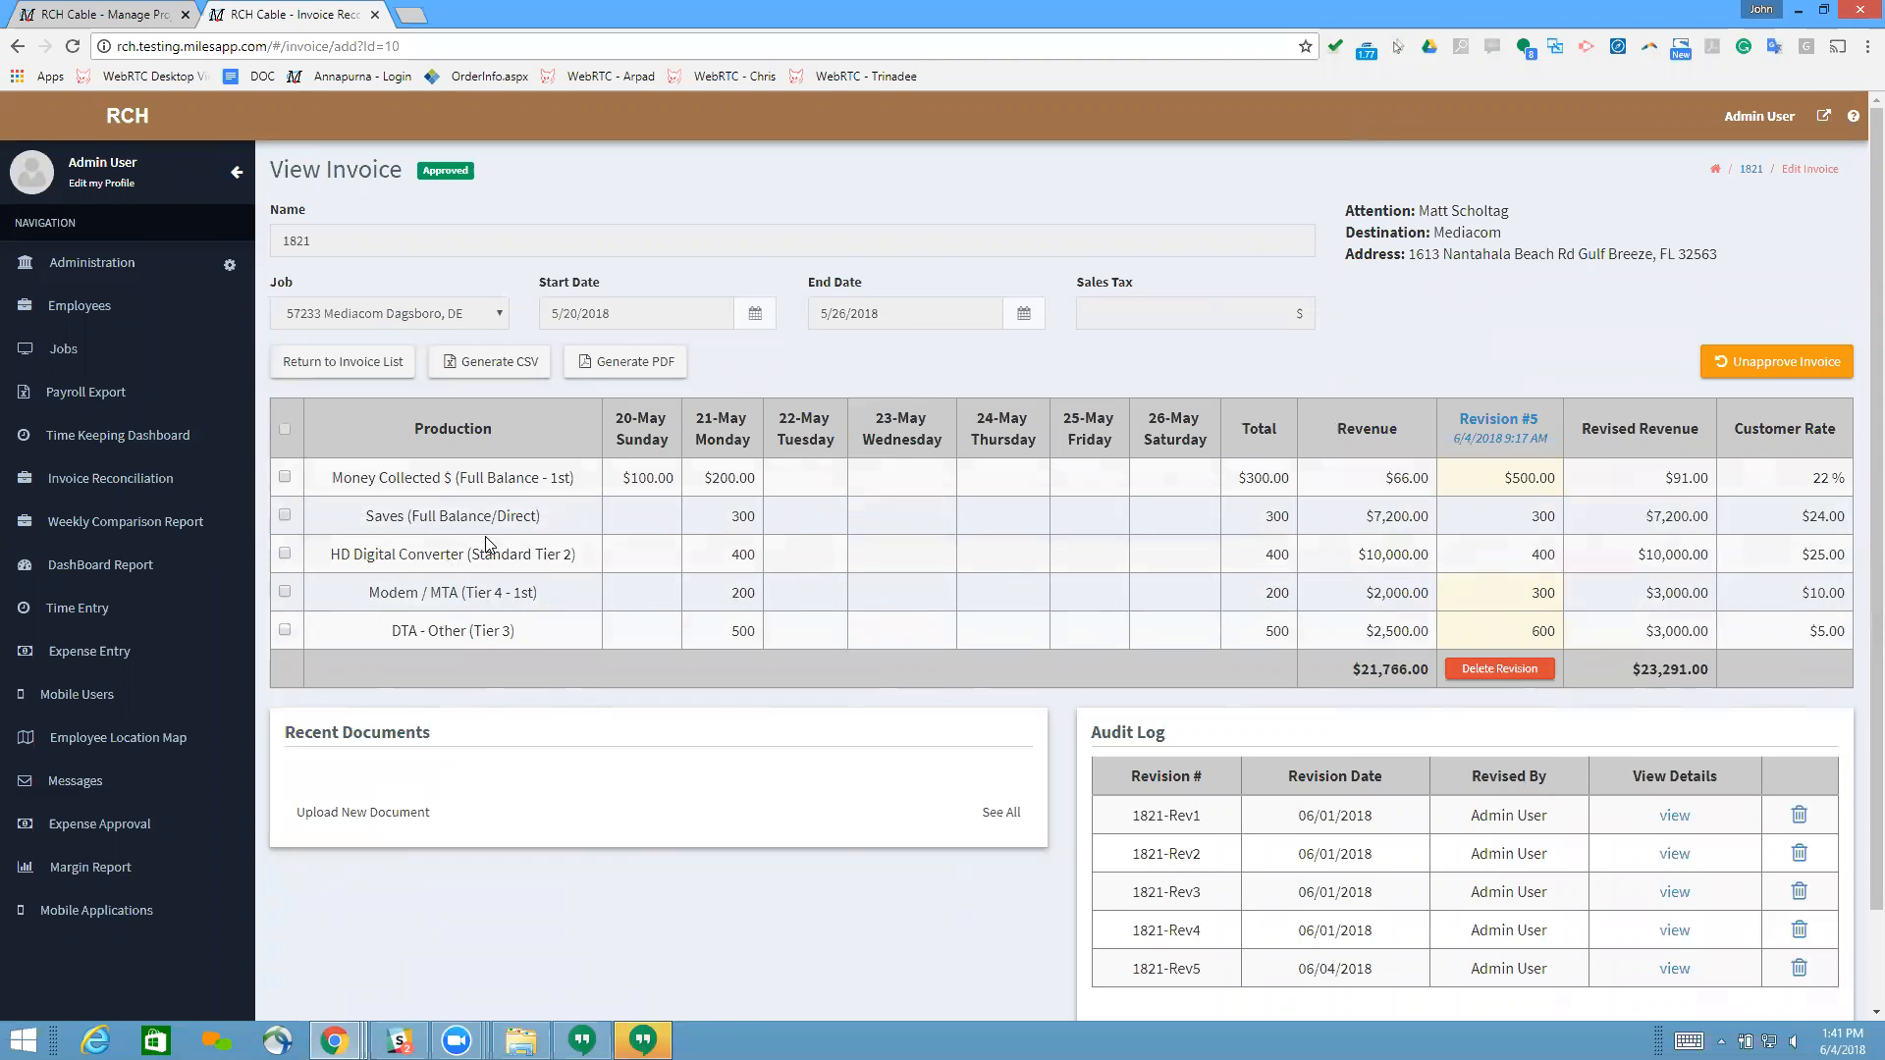
Step: Start a new revision covering the Money Collected $ and Saves (Full Balance/Direct) production lines
{"action": "left_click", "coordinate": [285, 478]}
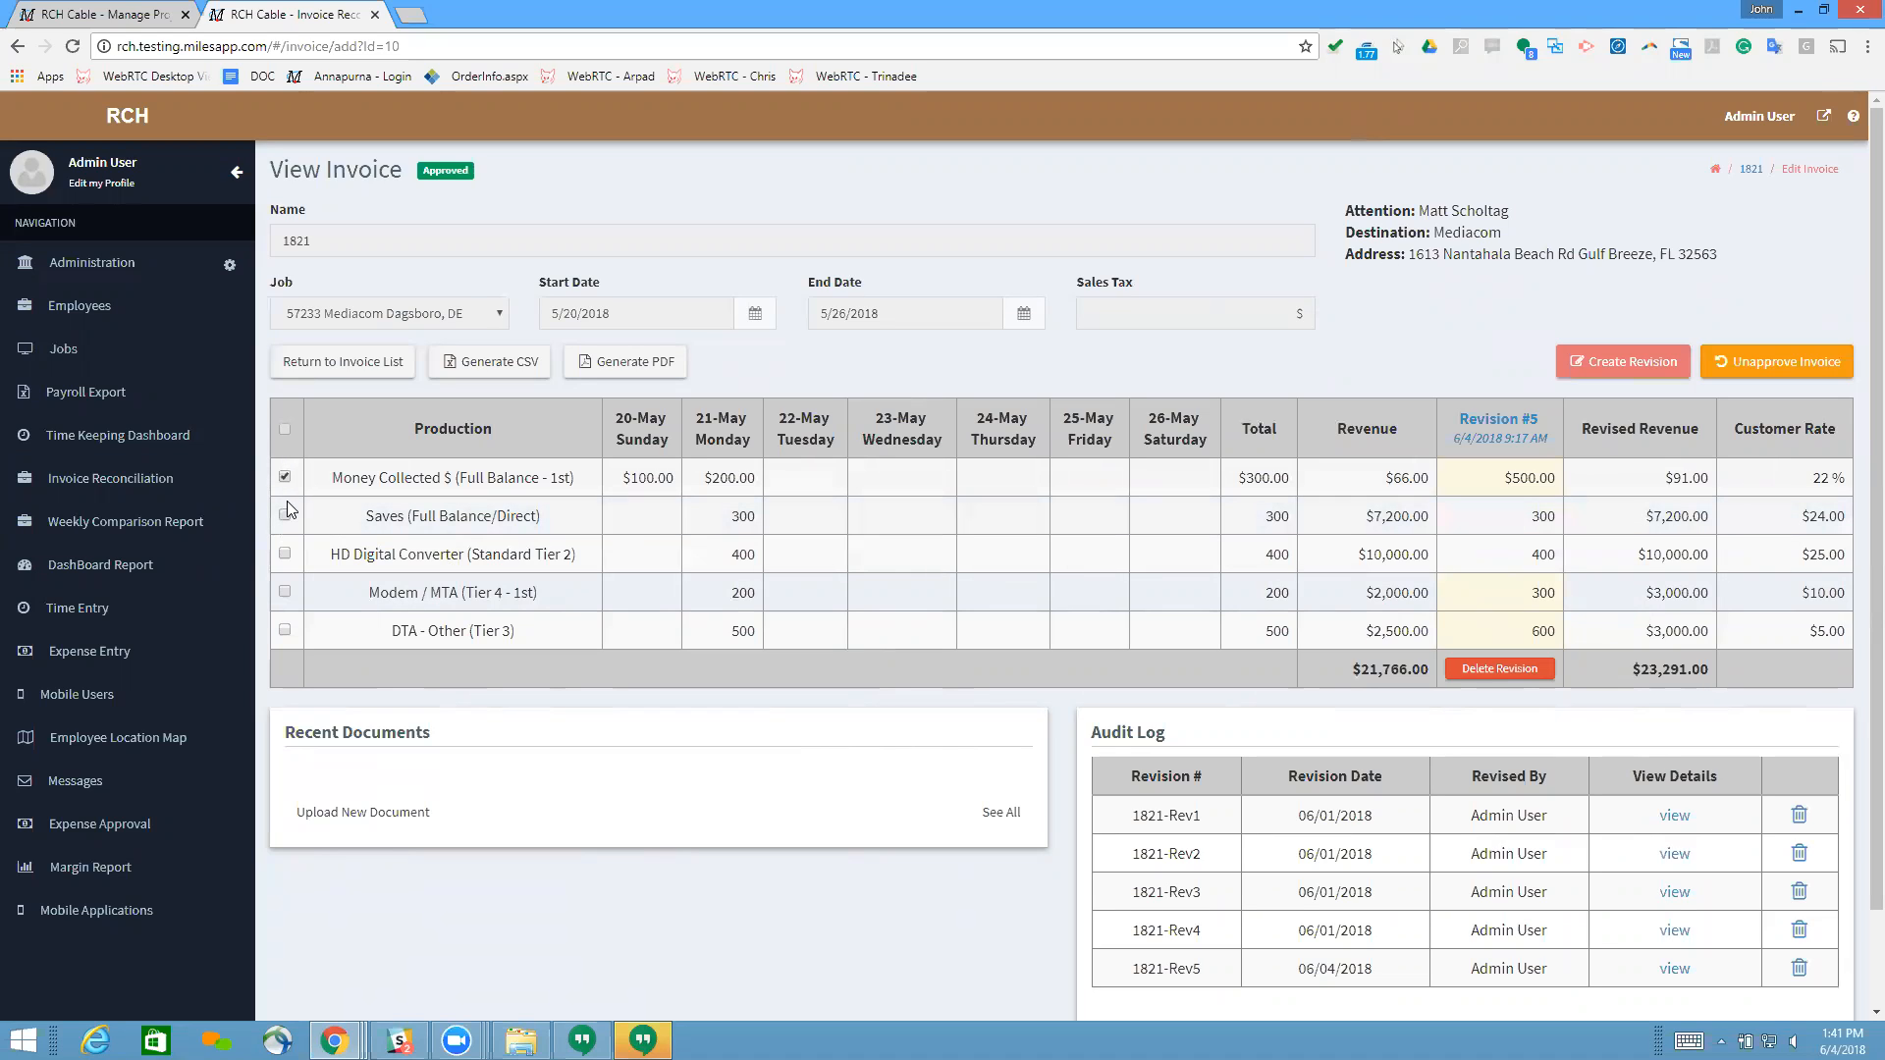
{"action": "left_click", "coordinate": [284, 516]}
{"action": "left_click", "coordinate": [284, 427]}
{"action": "left_click", "coordinate": [285, 477]}
{"action": "left_click", "coordinate": [285, 515]}
{"action": "left_click", "coordinate": [1643, 366]}
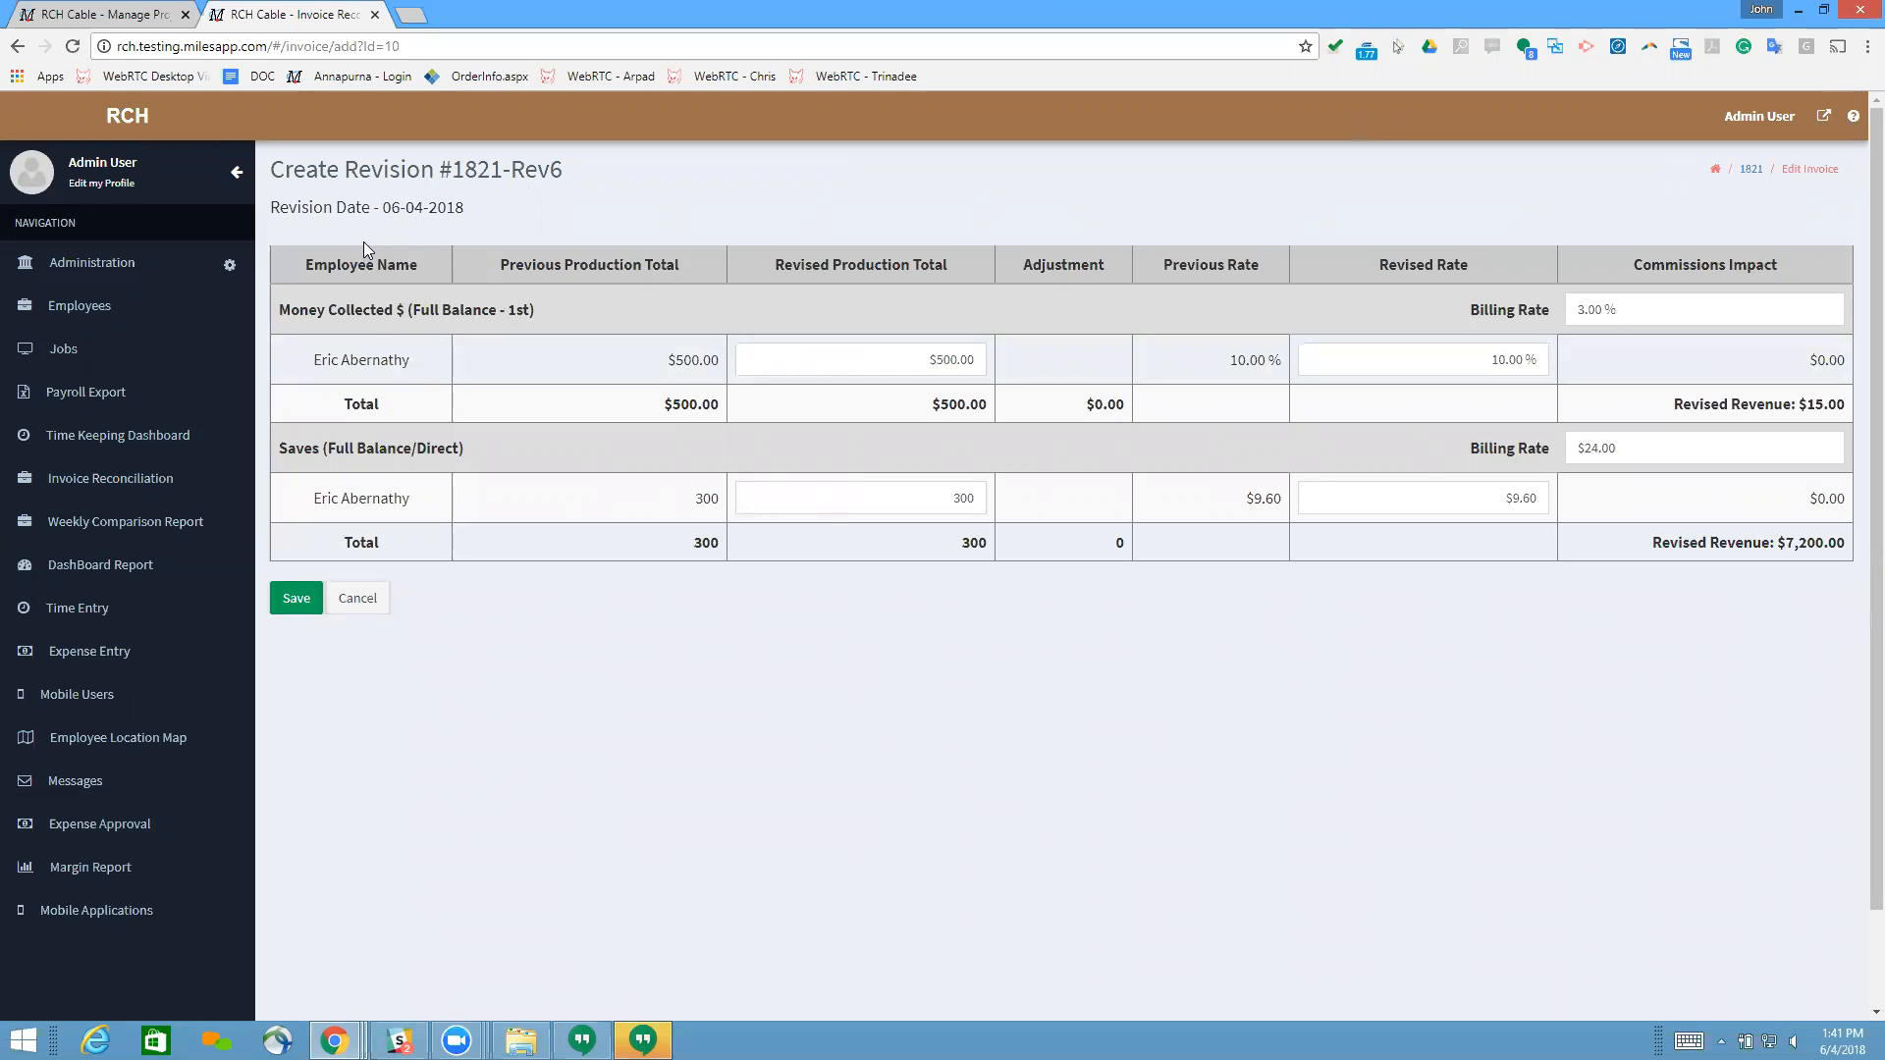
Step: Review the new revision's date, production lines and previous production total, then cancel it
{"action": "left_click_drag", "start_coordinate": [394, 212], "coordinate": [508, 210]}
{"action": "left_click", "coordinate": [509, 210]}
{"action": "left_click_drag", "start_coordinate": [291, 310], "coordinate": [528, 312]}
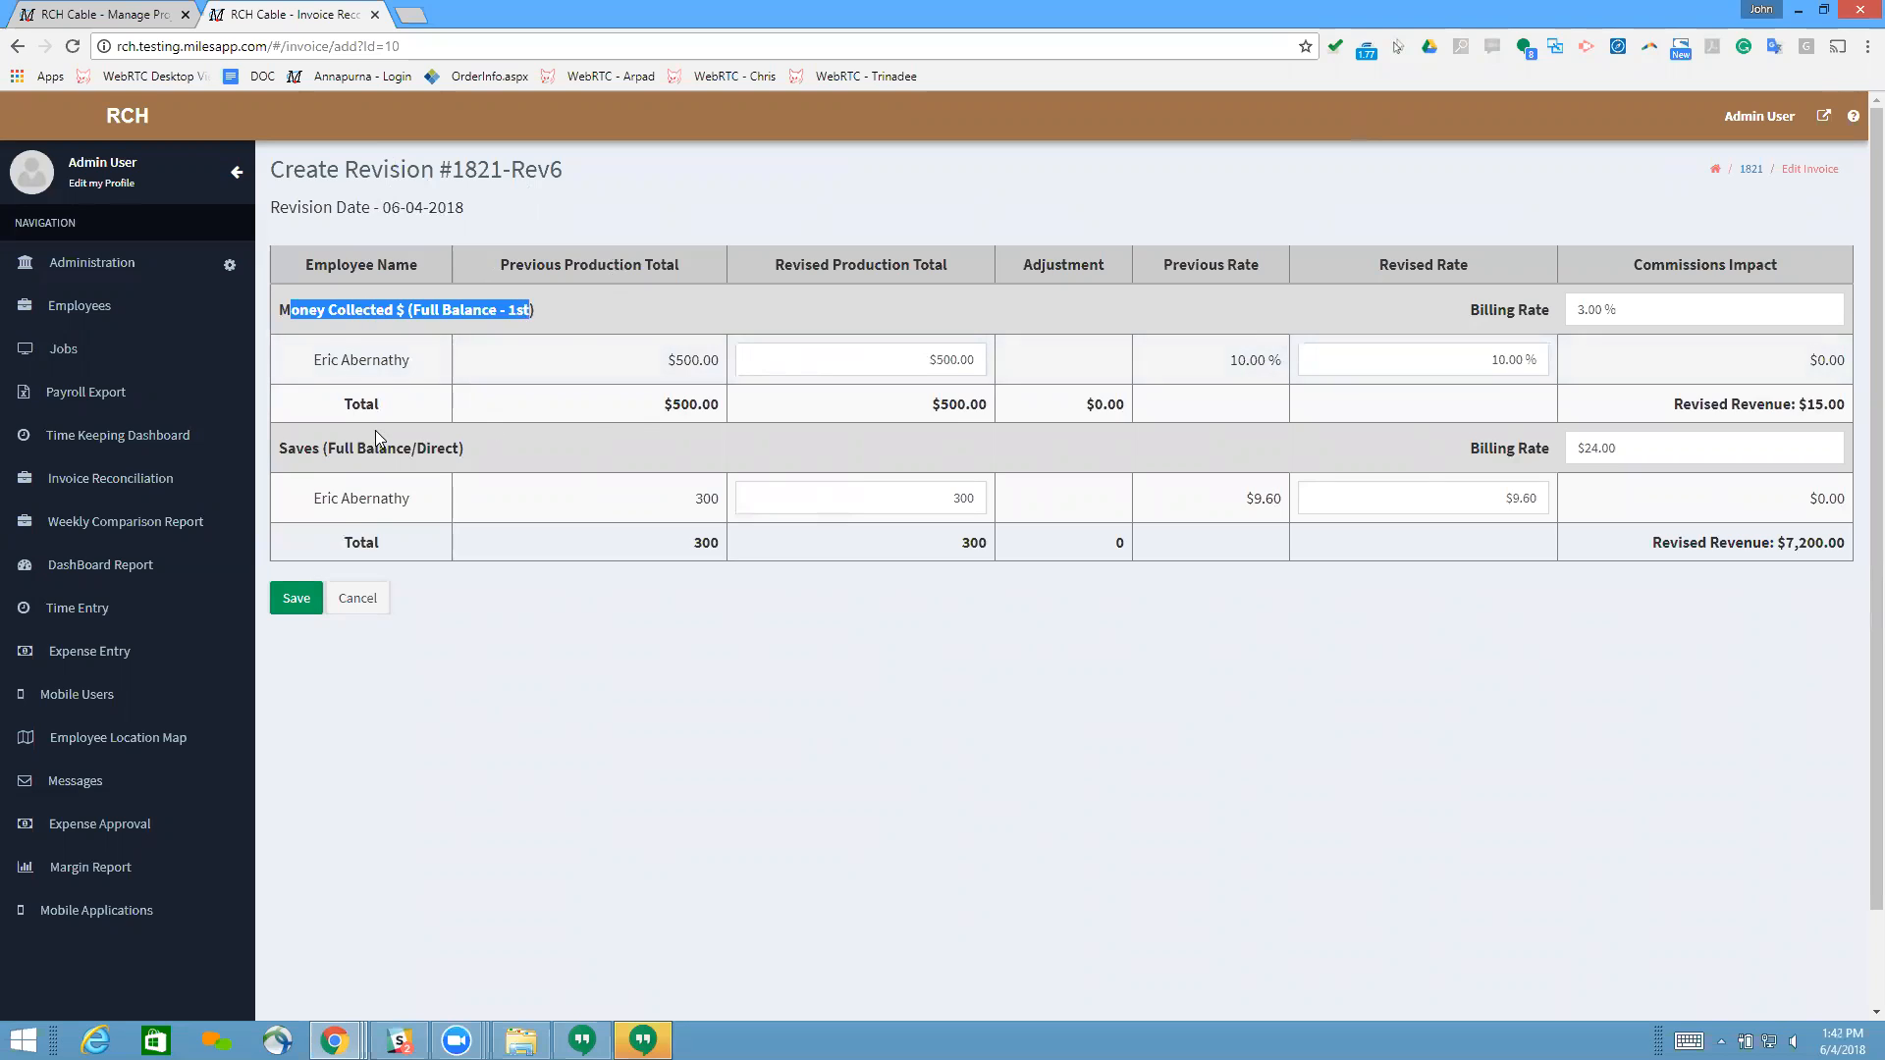
{"action": "left_click_drag", "start_coordinate": [292, 450], "coordinate": [432, 450]}
{"action": "left_click", "coordinate": [448, 318]}
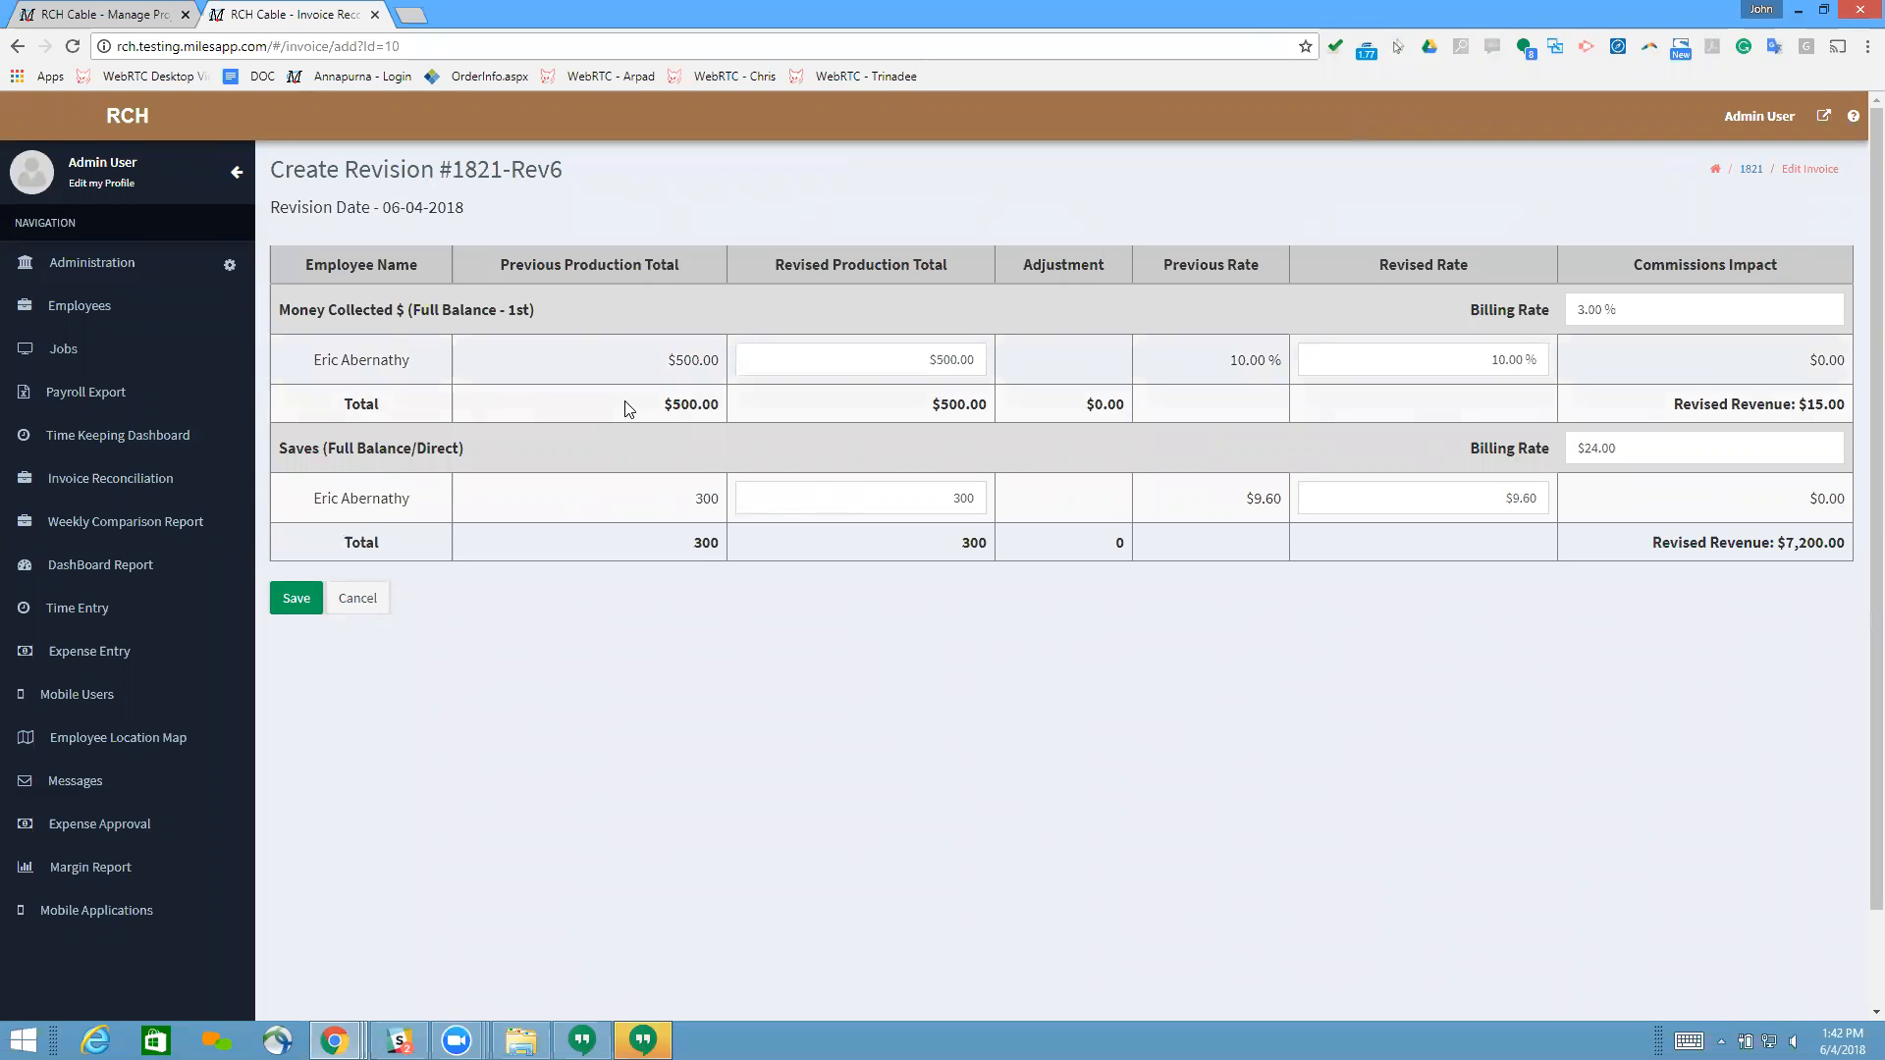
{"action": "left_click_drag", "start_coordinate": [665, 372], "coordinate": [716, 366]}
{"action": "left_click", "coordinate": [295, 304]}
{"action": "left_click", "coordinate": [345, 600]}
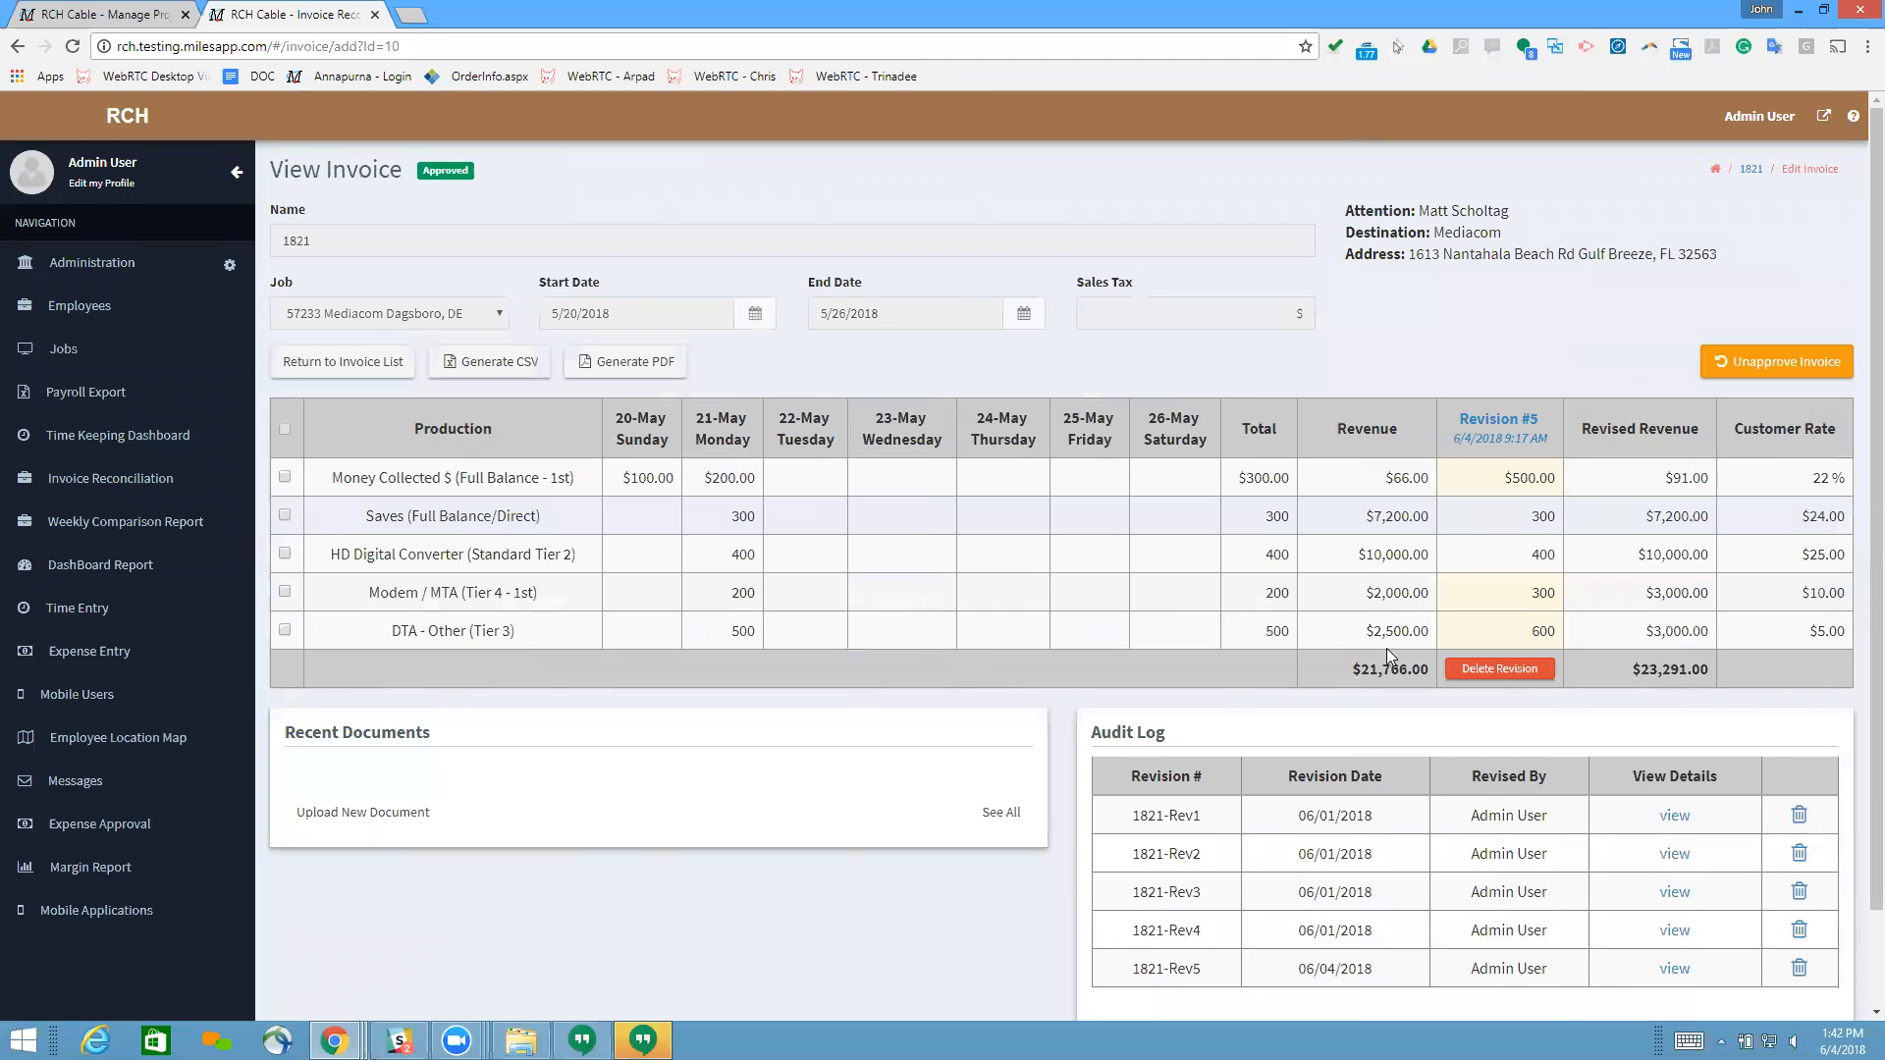
Step: View the first revision's details from the audit log and compare them with the invoice's Money Collected $ total
{"action": "left_click", "coordinate": [1677, 816]}
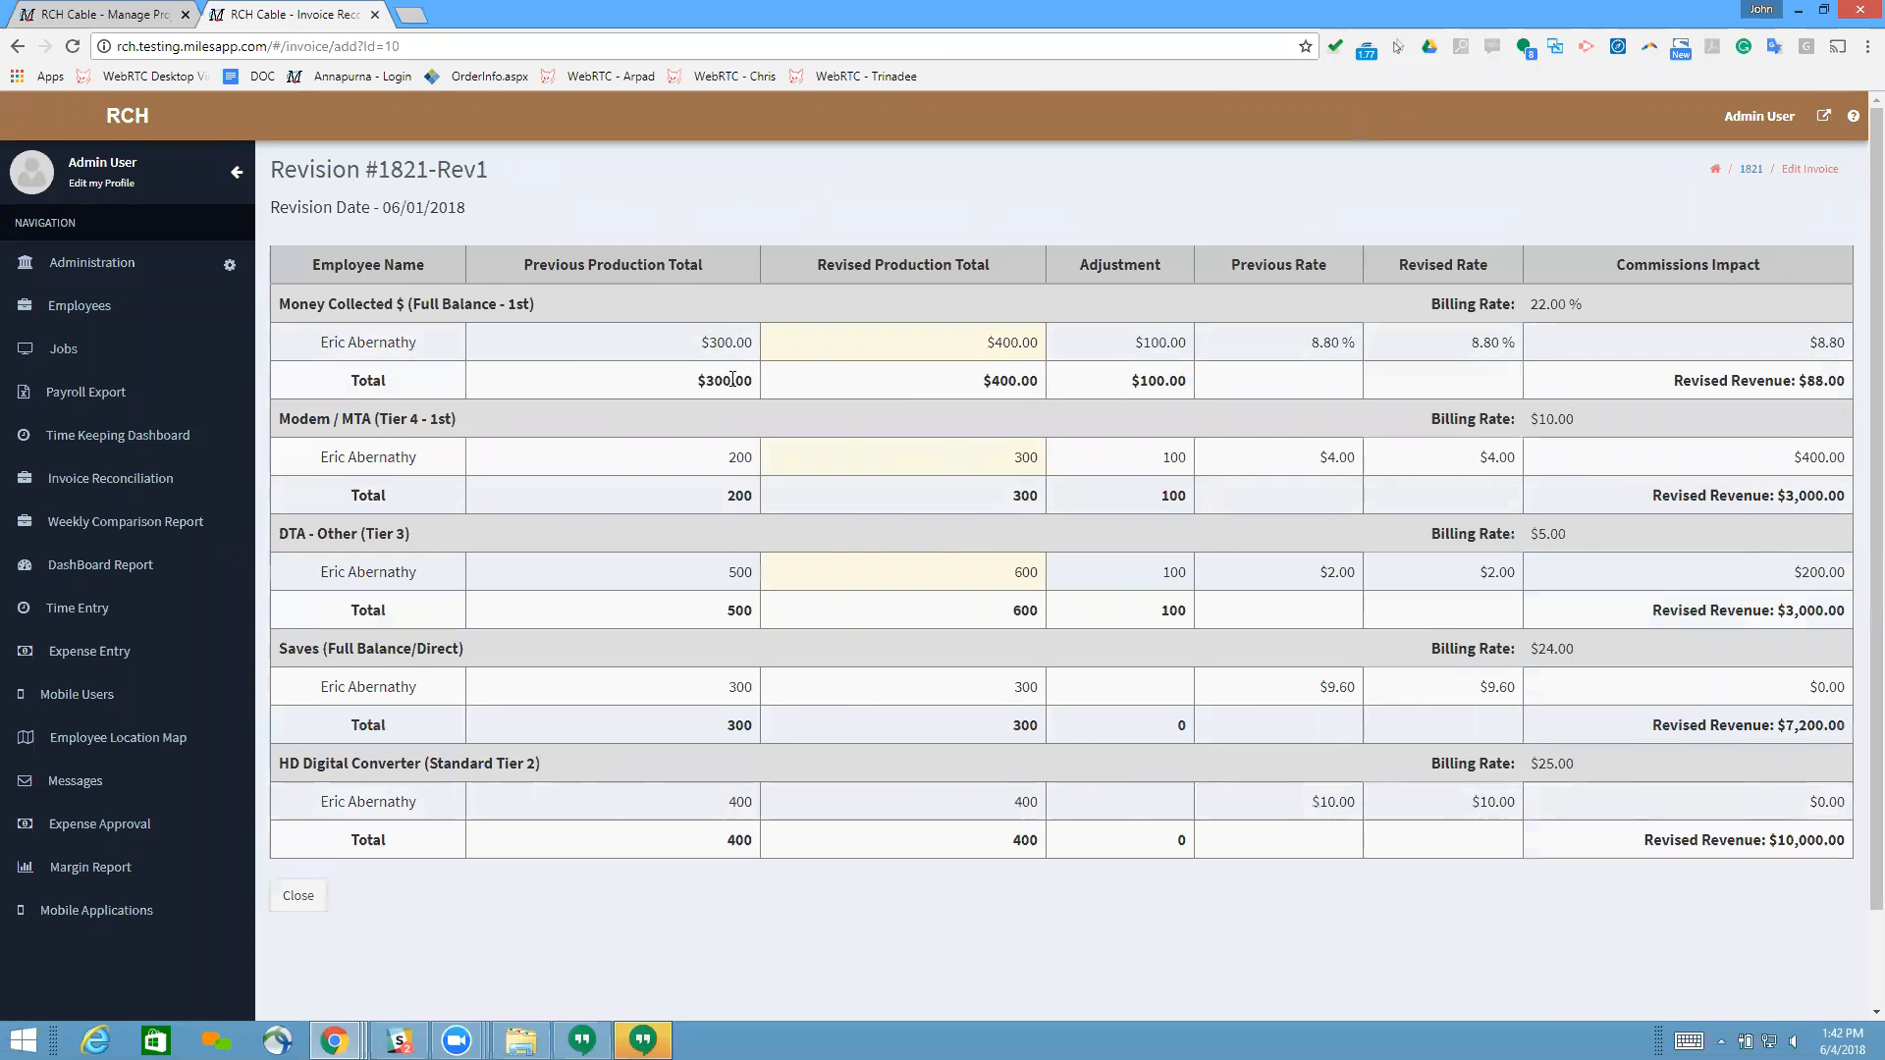
{"action": "left_click", "coordinate": [298, 896]}
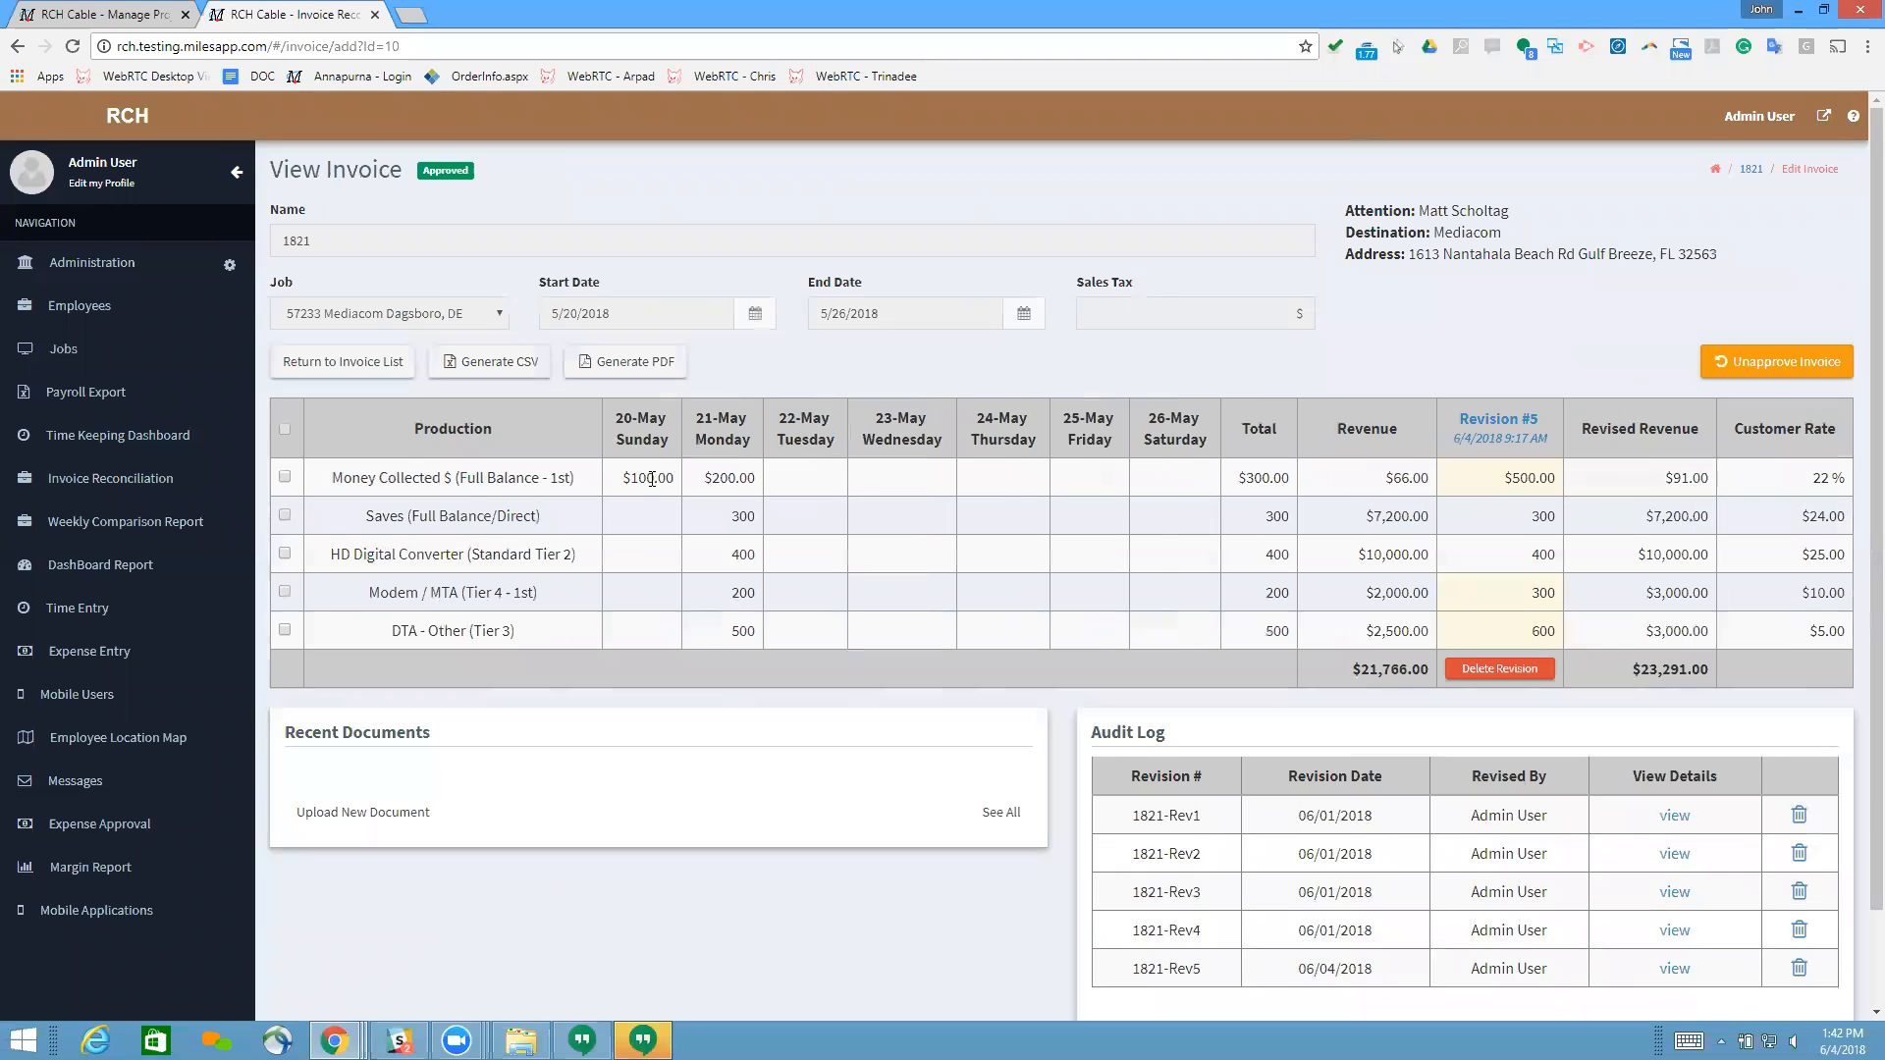
{"action": "mouse_move", "coordinate": [1271, 478]}
{"action": "left_mouse_down"}
{"action": "mouse_move", "coordinate": [1240, 477]}
{"action": "mouse_move", "coordinate": [1273, 478]}
{"action": "left_mouse_up"}
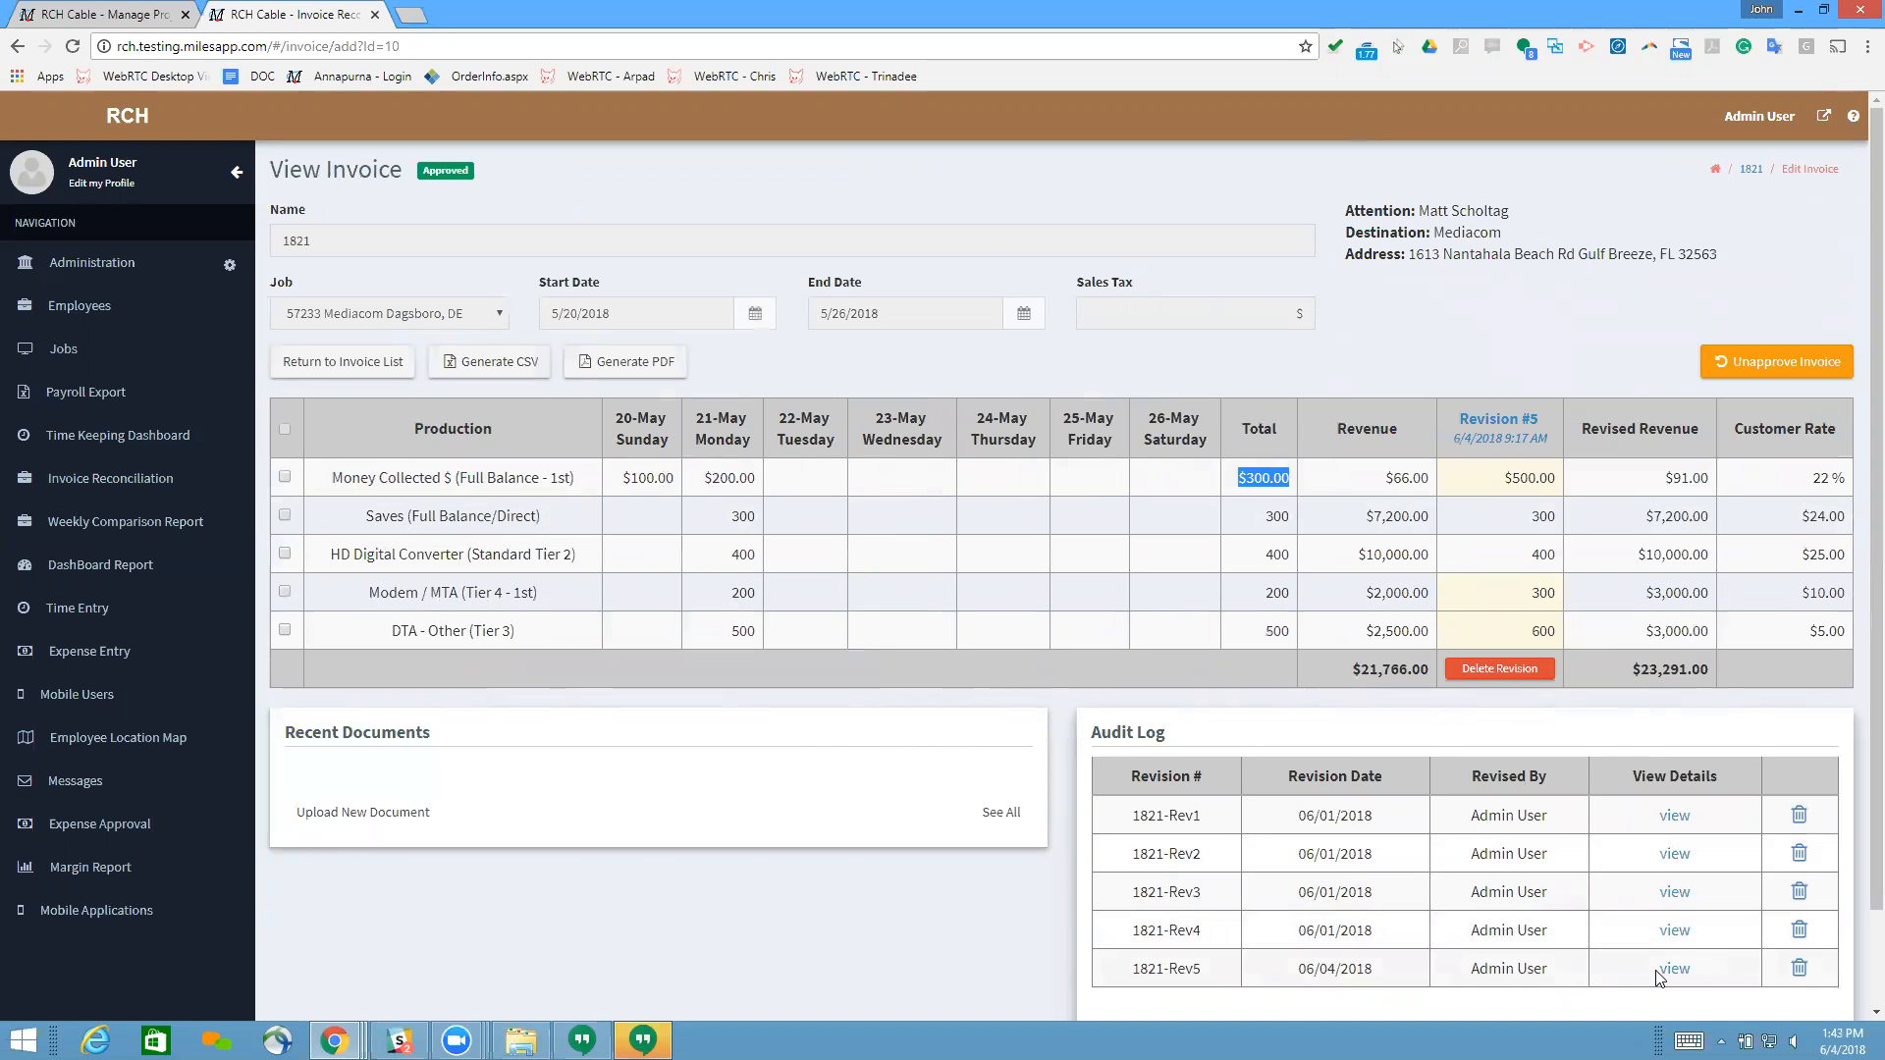
Step: Open a new revision covering all production lines, review its previous production totals, and cancel it
{"action": "left_click", "coordinate": [286, 429]}
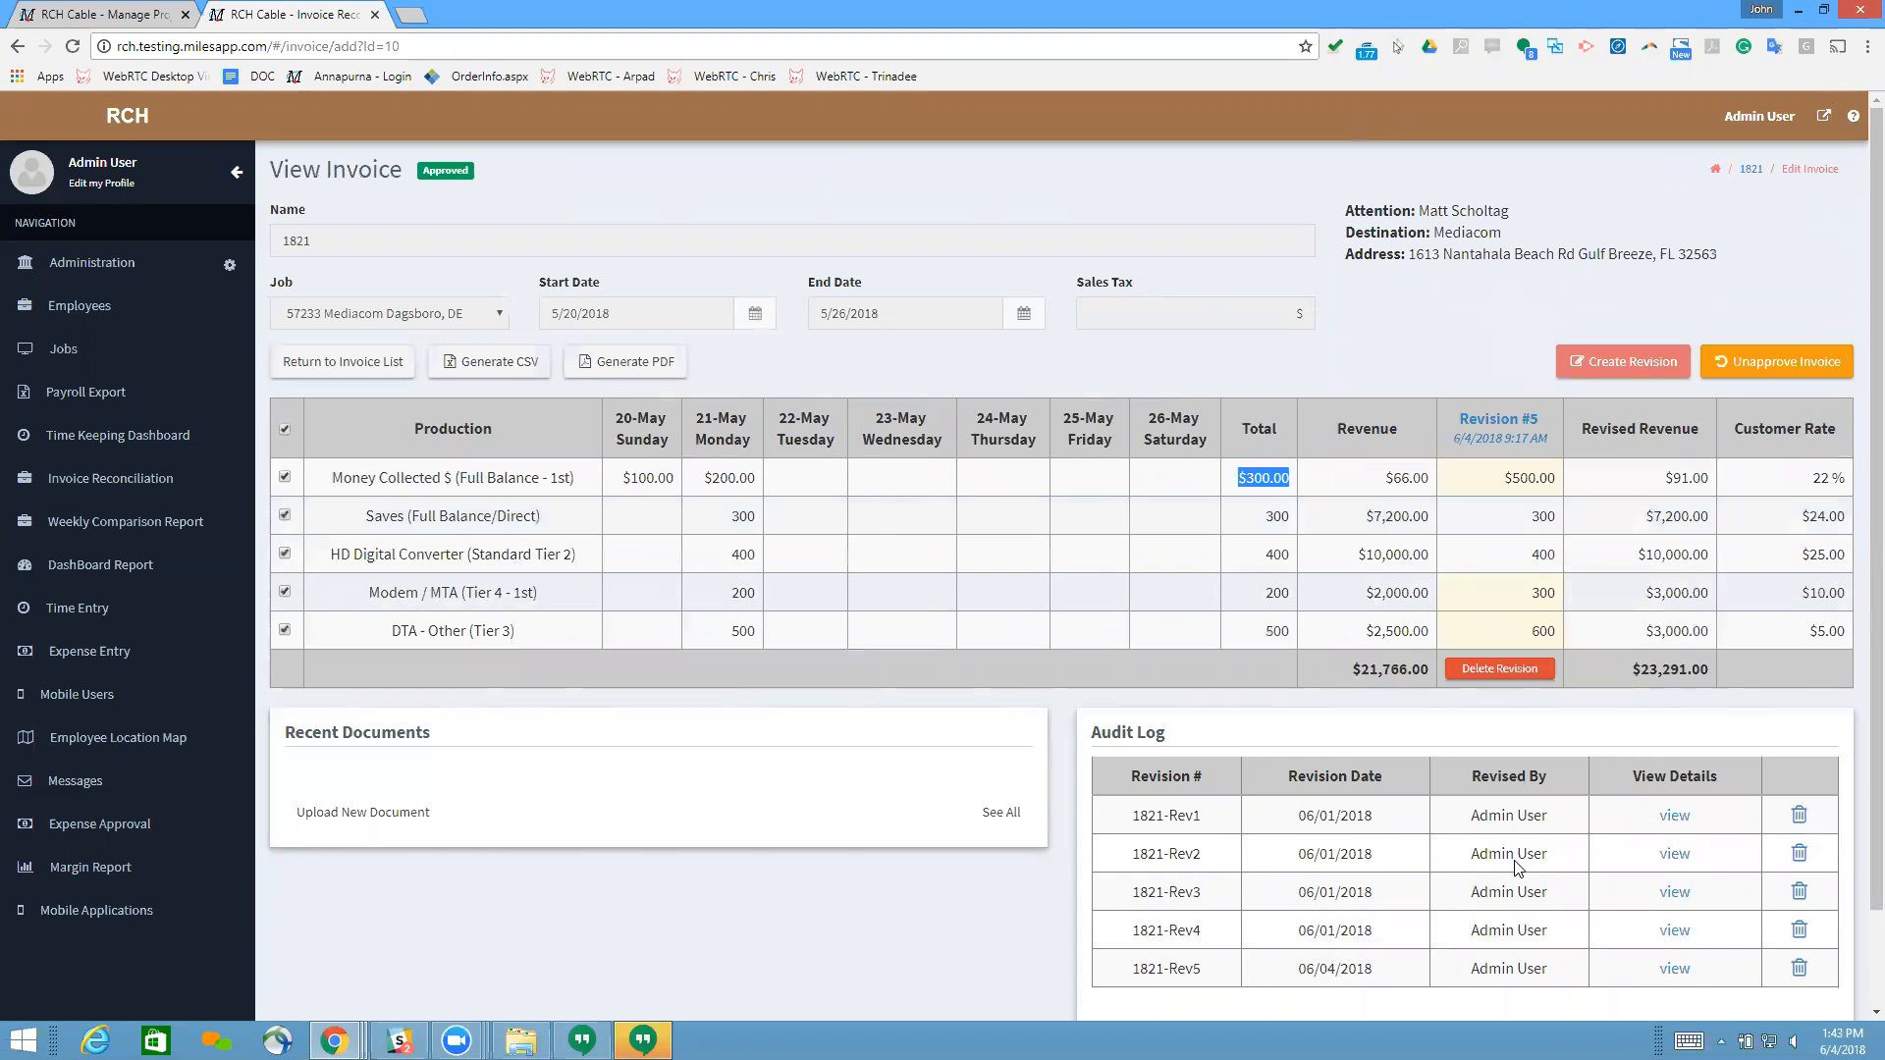
{"action": "left_click", "coordinate": [1622, 364]}
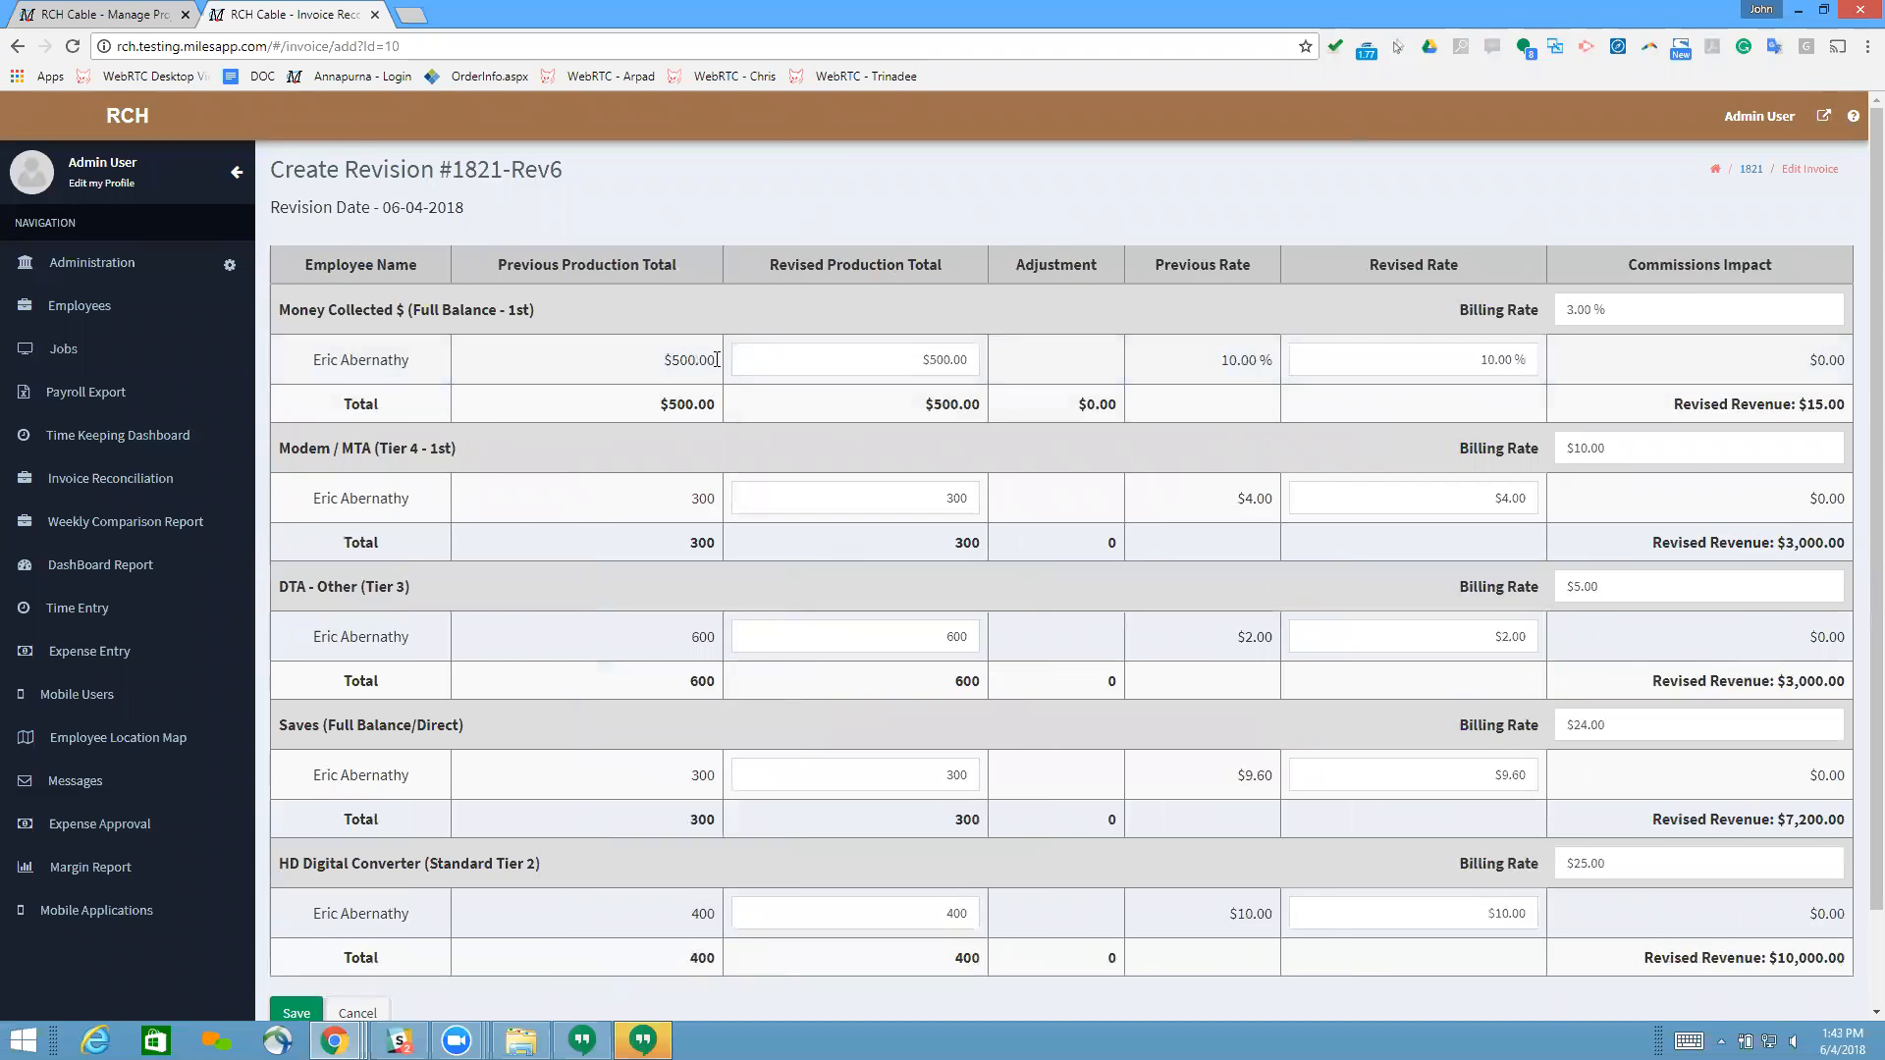
{"action": "left_click_drag", "start_coordinate": [651, 360], "coordinate": [746, 365]}
{"action": "scroll", "coordinate": [866, 442], "scroll_direction": "down", "scroll_amount": 2}
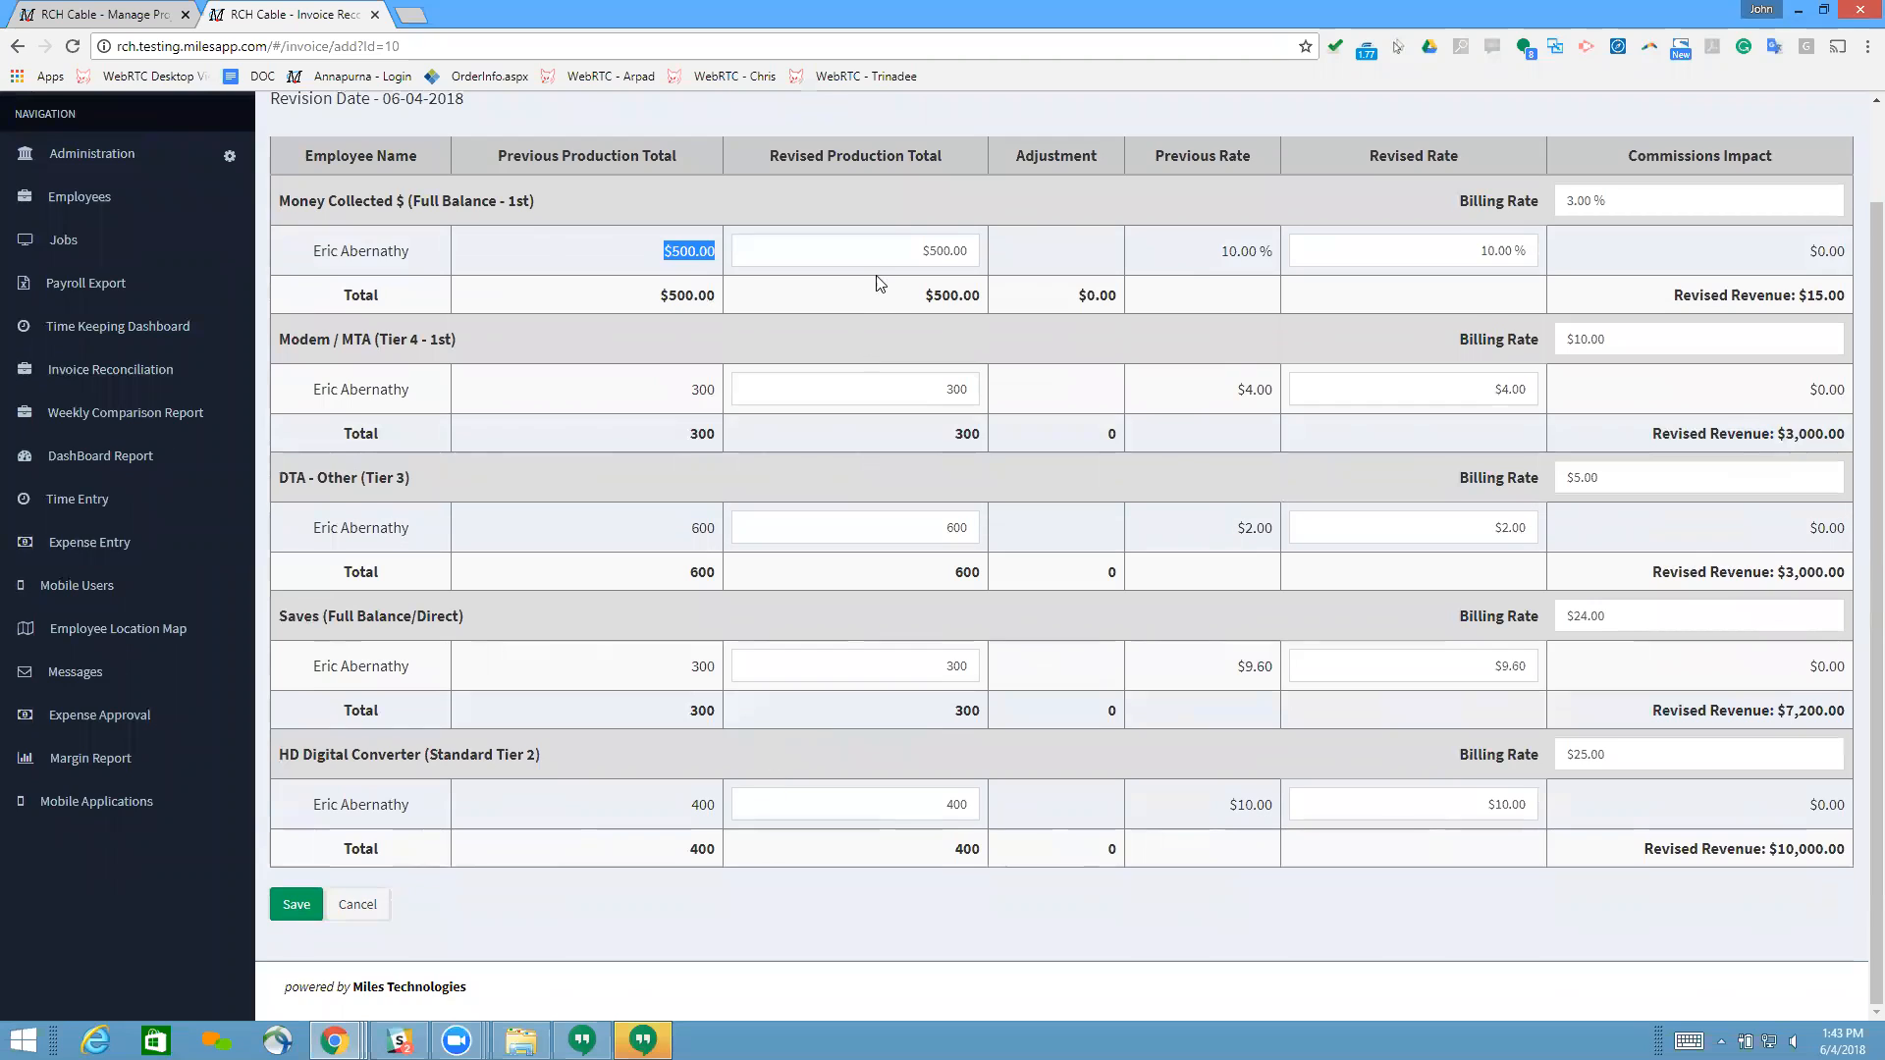
{"action": "scroll", "coordinate": [887, 300], "scroll_direction": "up", "scroll_amount": 2}
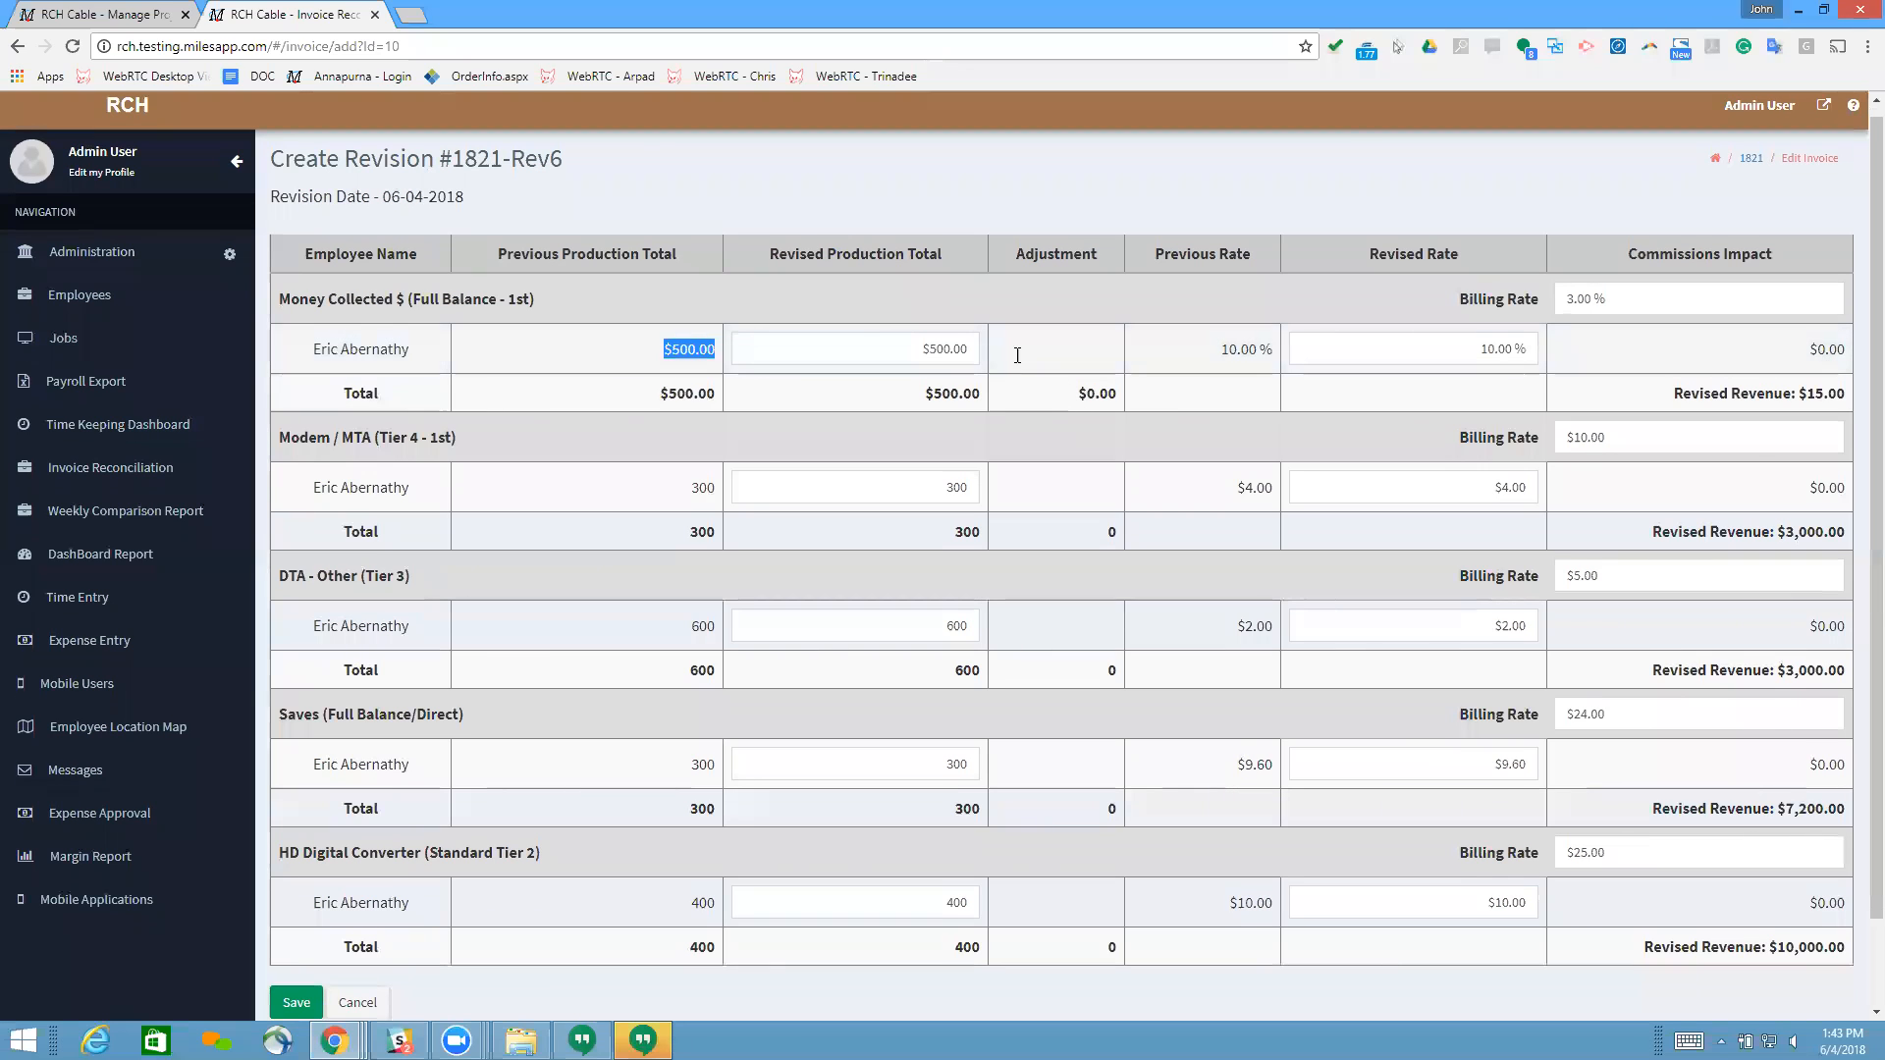
{"action": "left_click", "coordinate": [857, 326]}
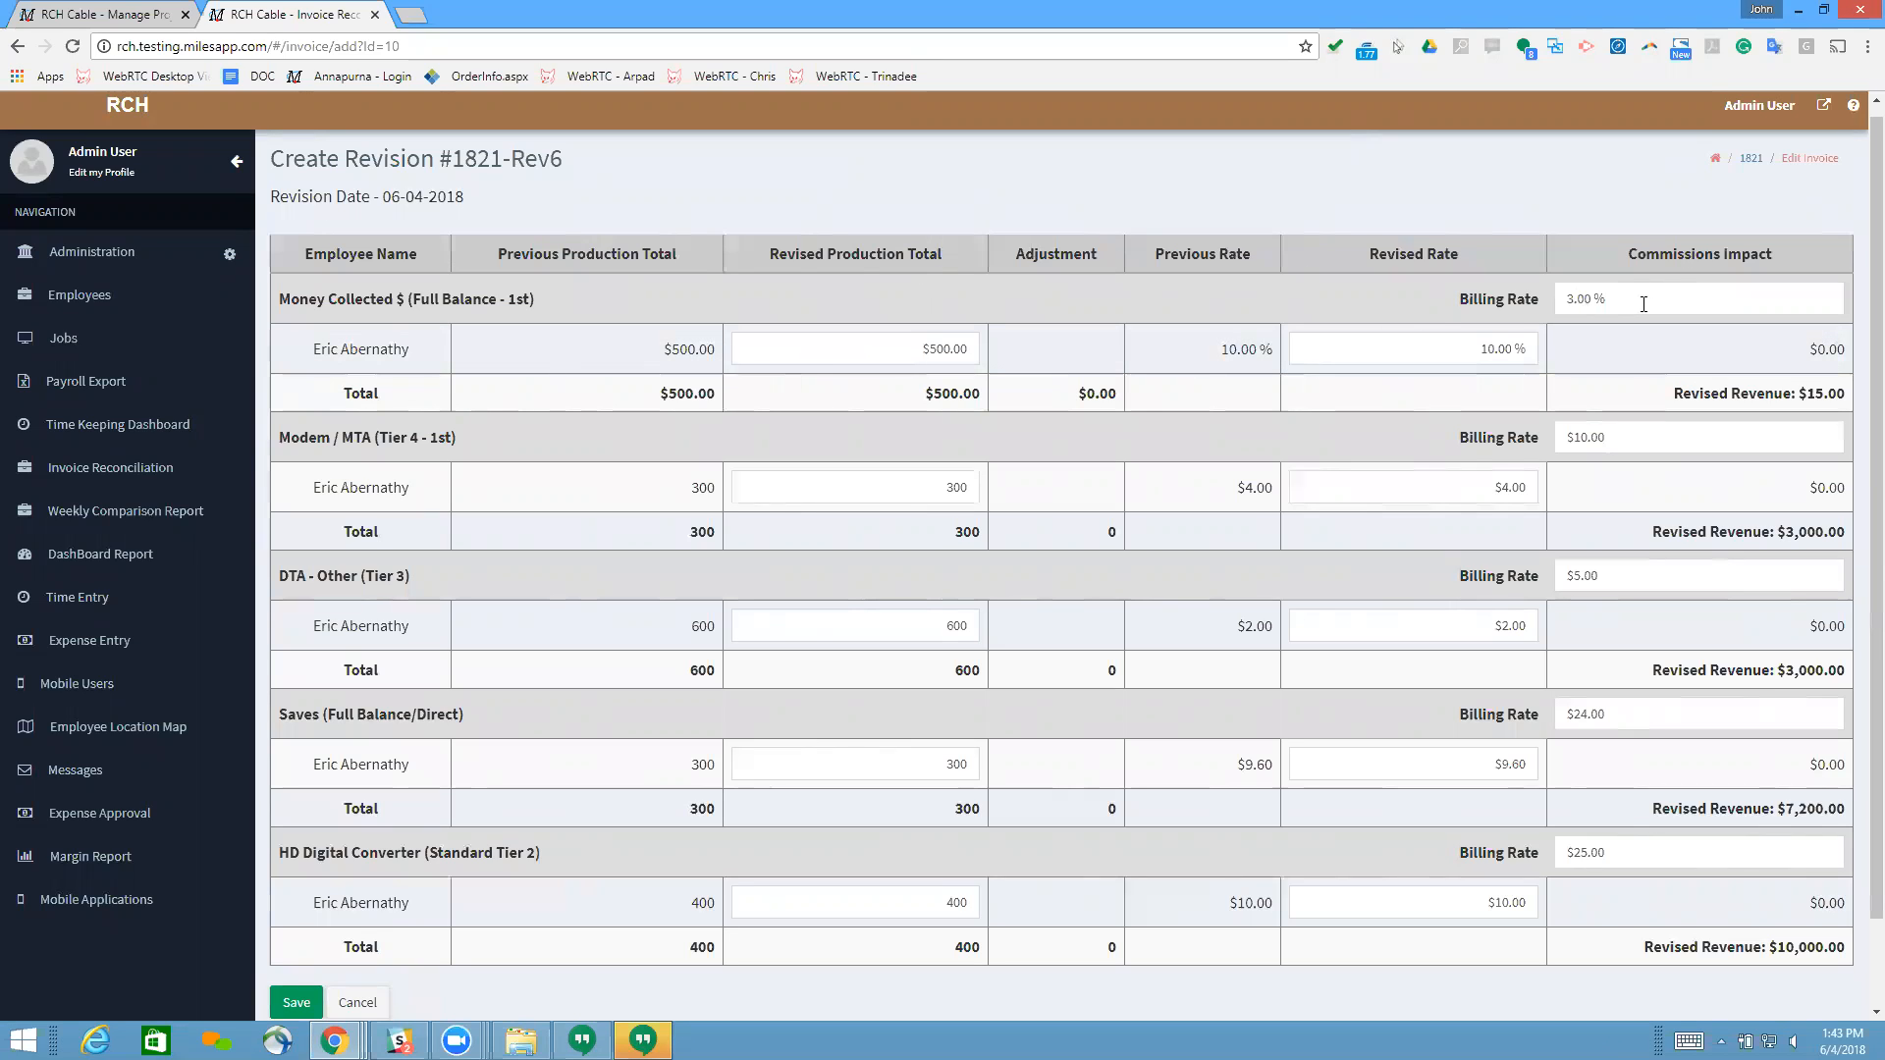
{"action": "left_click", "coordinate": [360, 1001]}
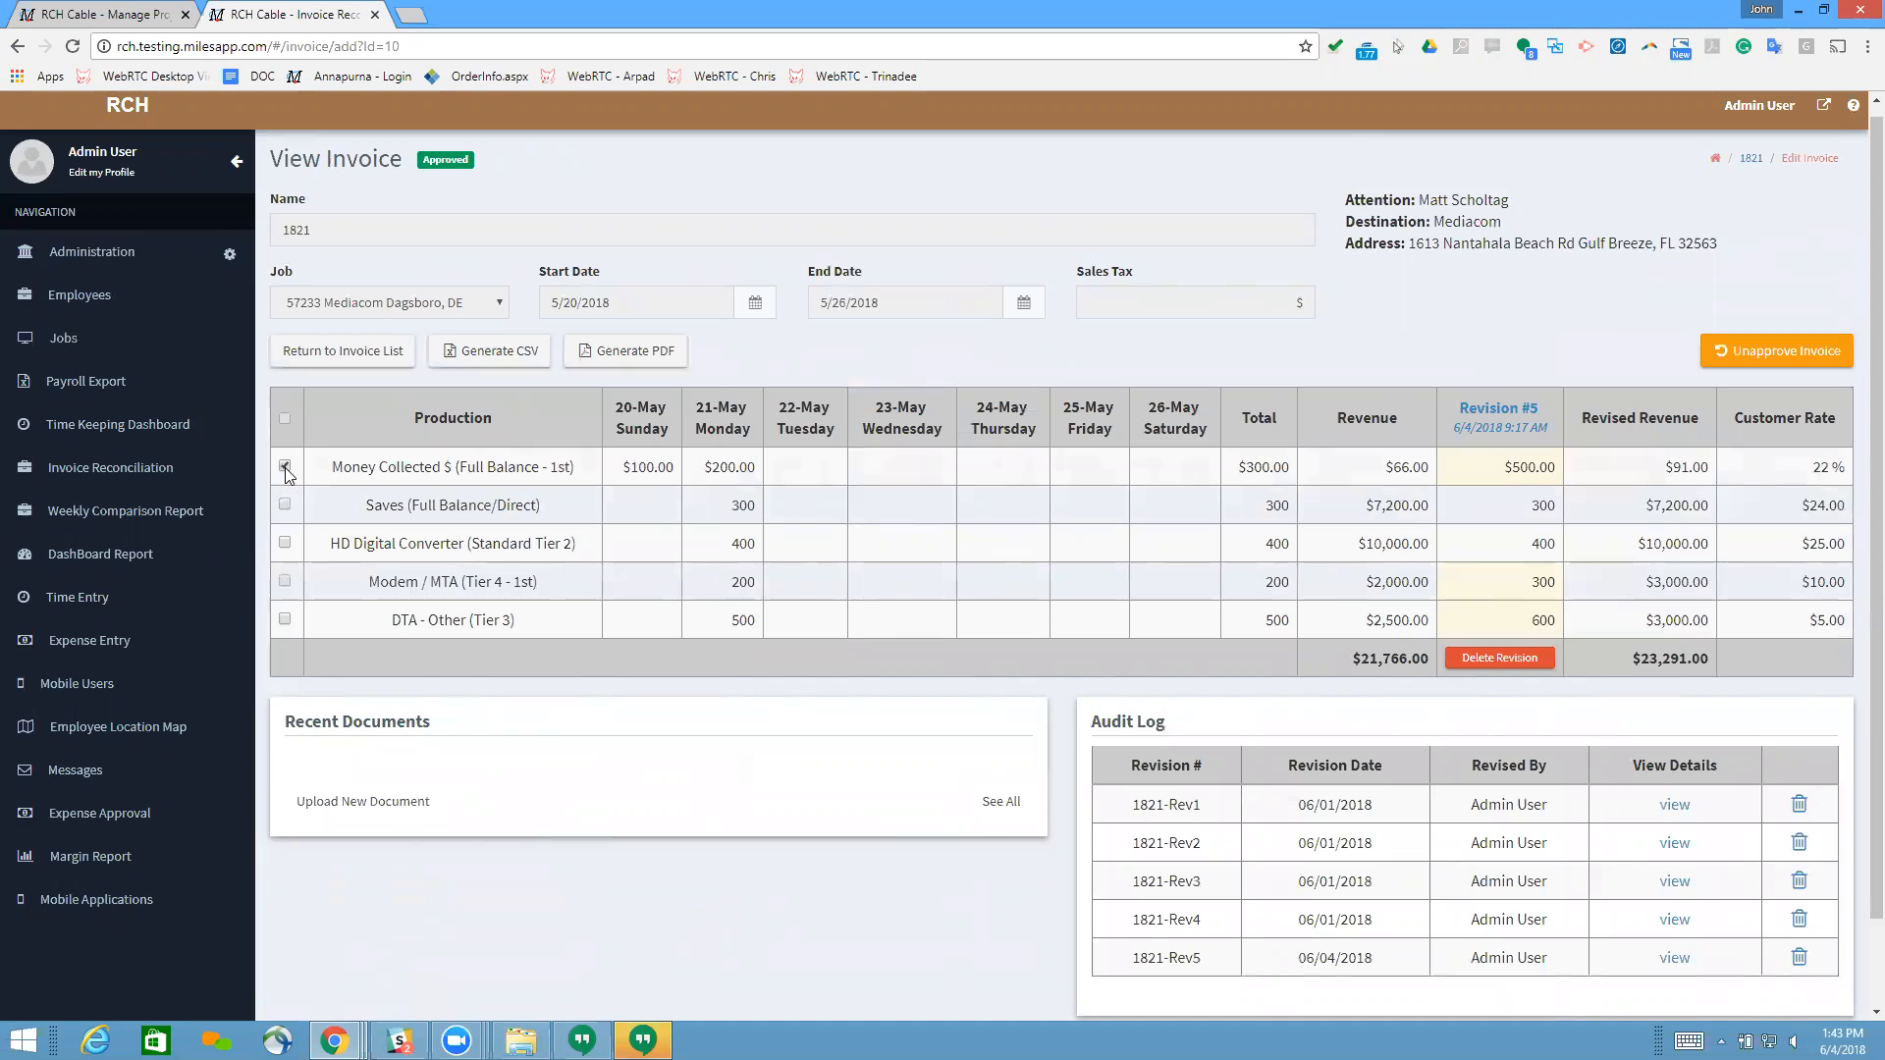
Step: Create a revision for only the Money Collected $ line with a billing rate of 25 % and save it
{"action": "left_click", "coordinate": [285, 466]}
{"action": "left_click_drag", "start_coordinate": [332, 467], "coordinate": [579, 470]}
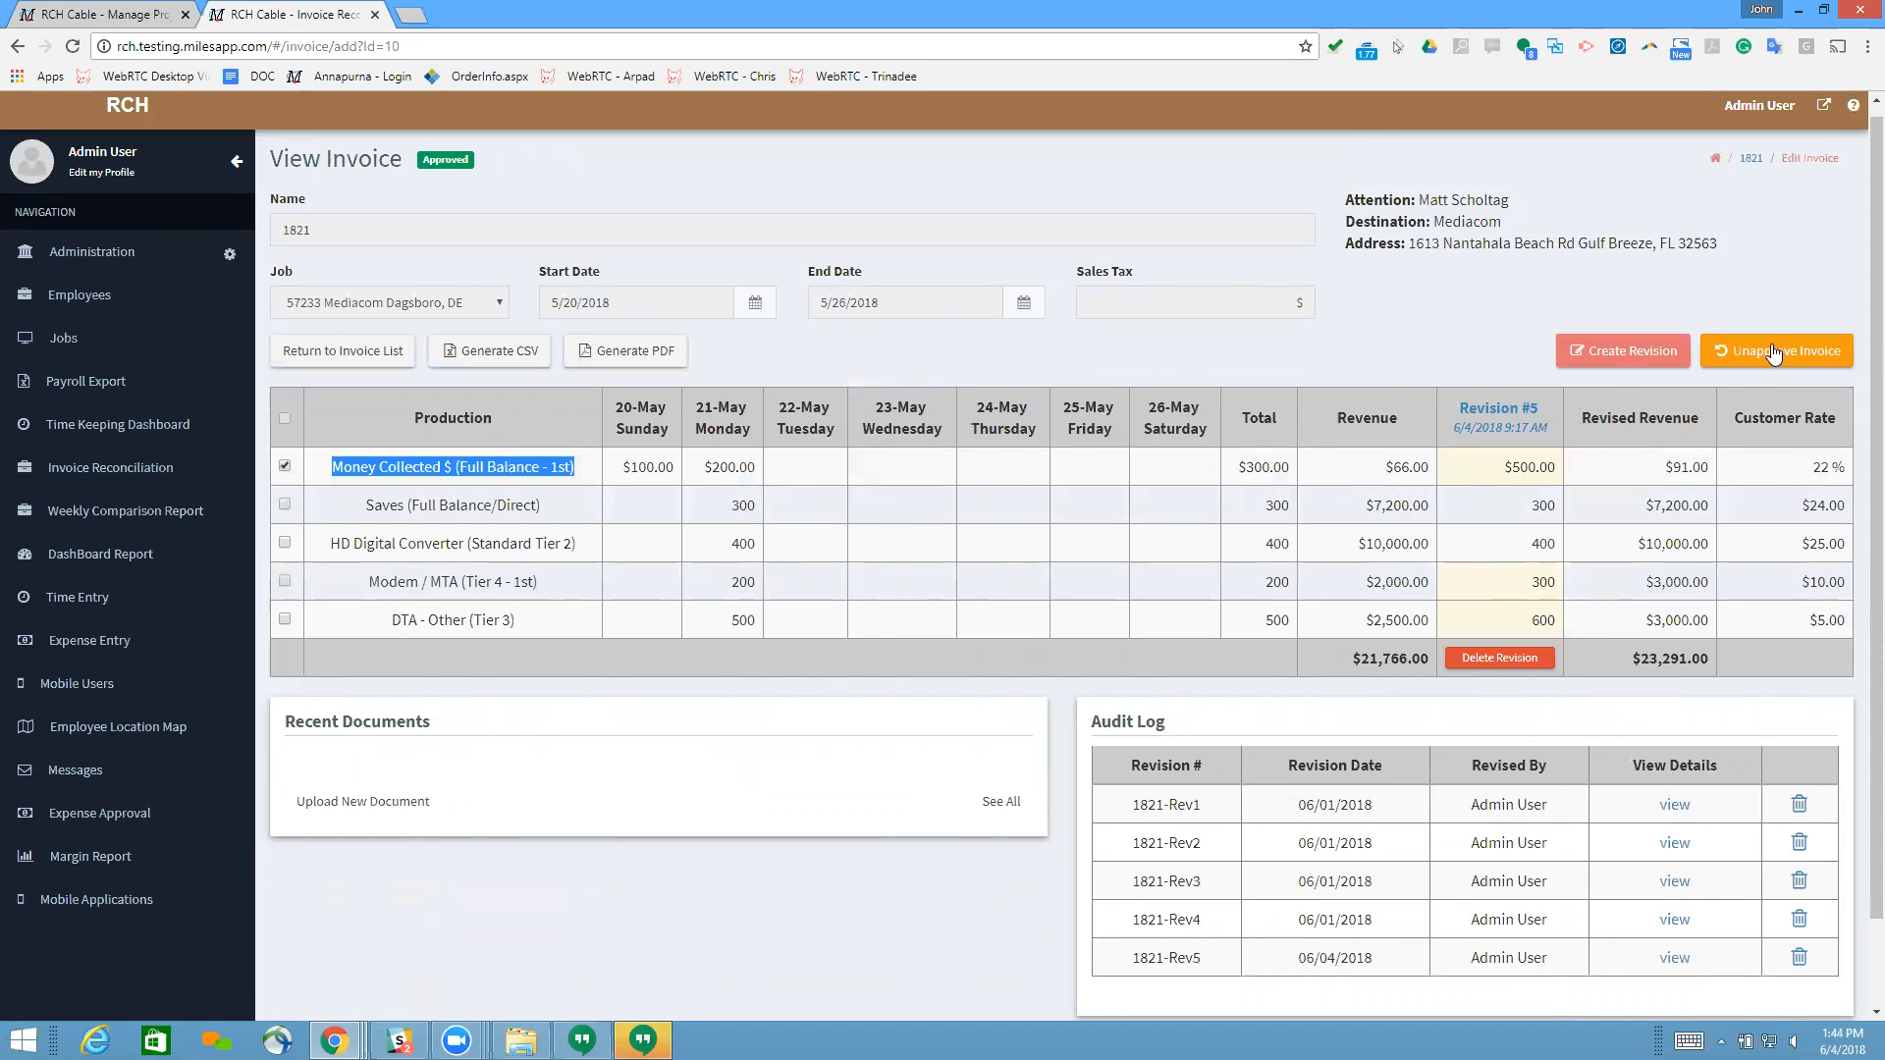
{"action": "left_click", "coordinate": [1616, 358]}
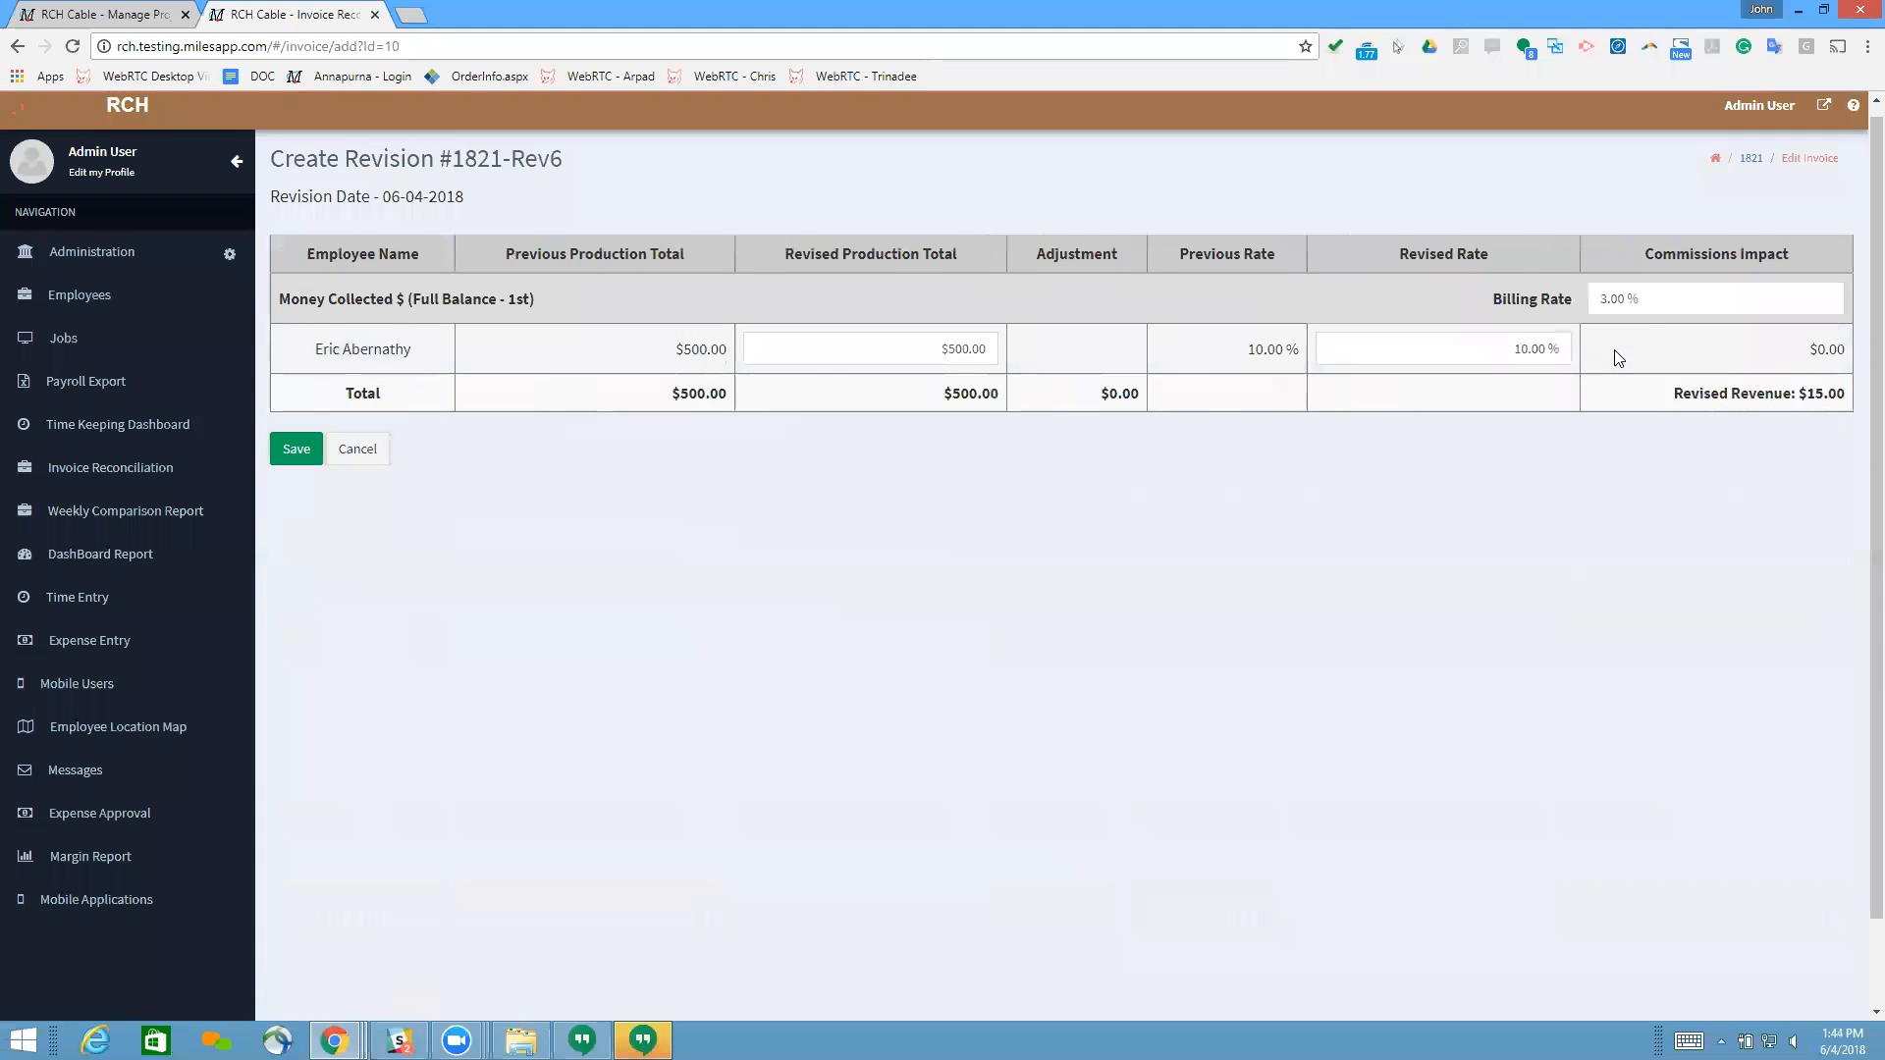
{"action": "left_click", "coordinate": [1725, 296]}
{"action": "type", "text": "25"}
{"action": "left_click", "coordinate": [305, 456]}
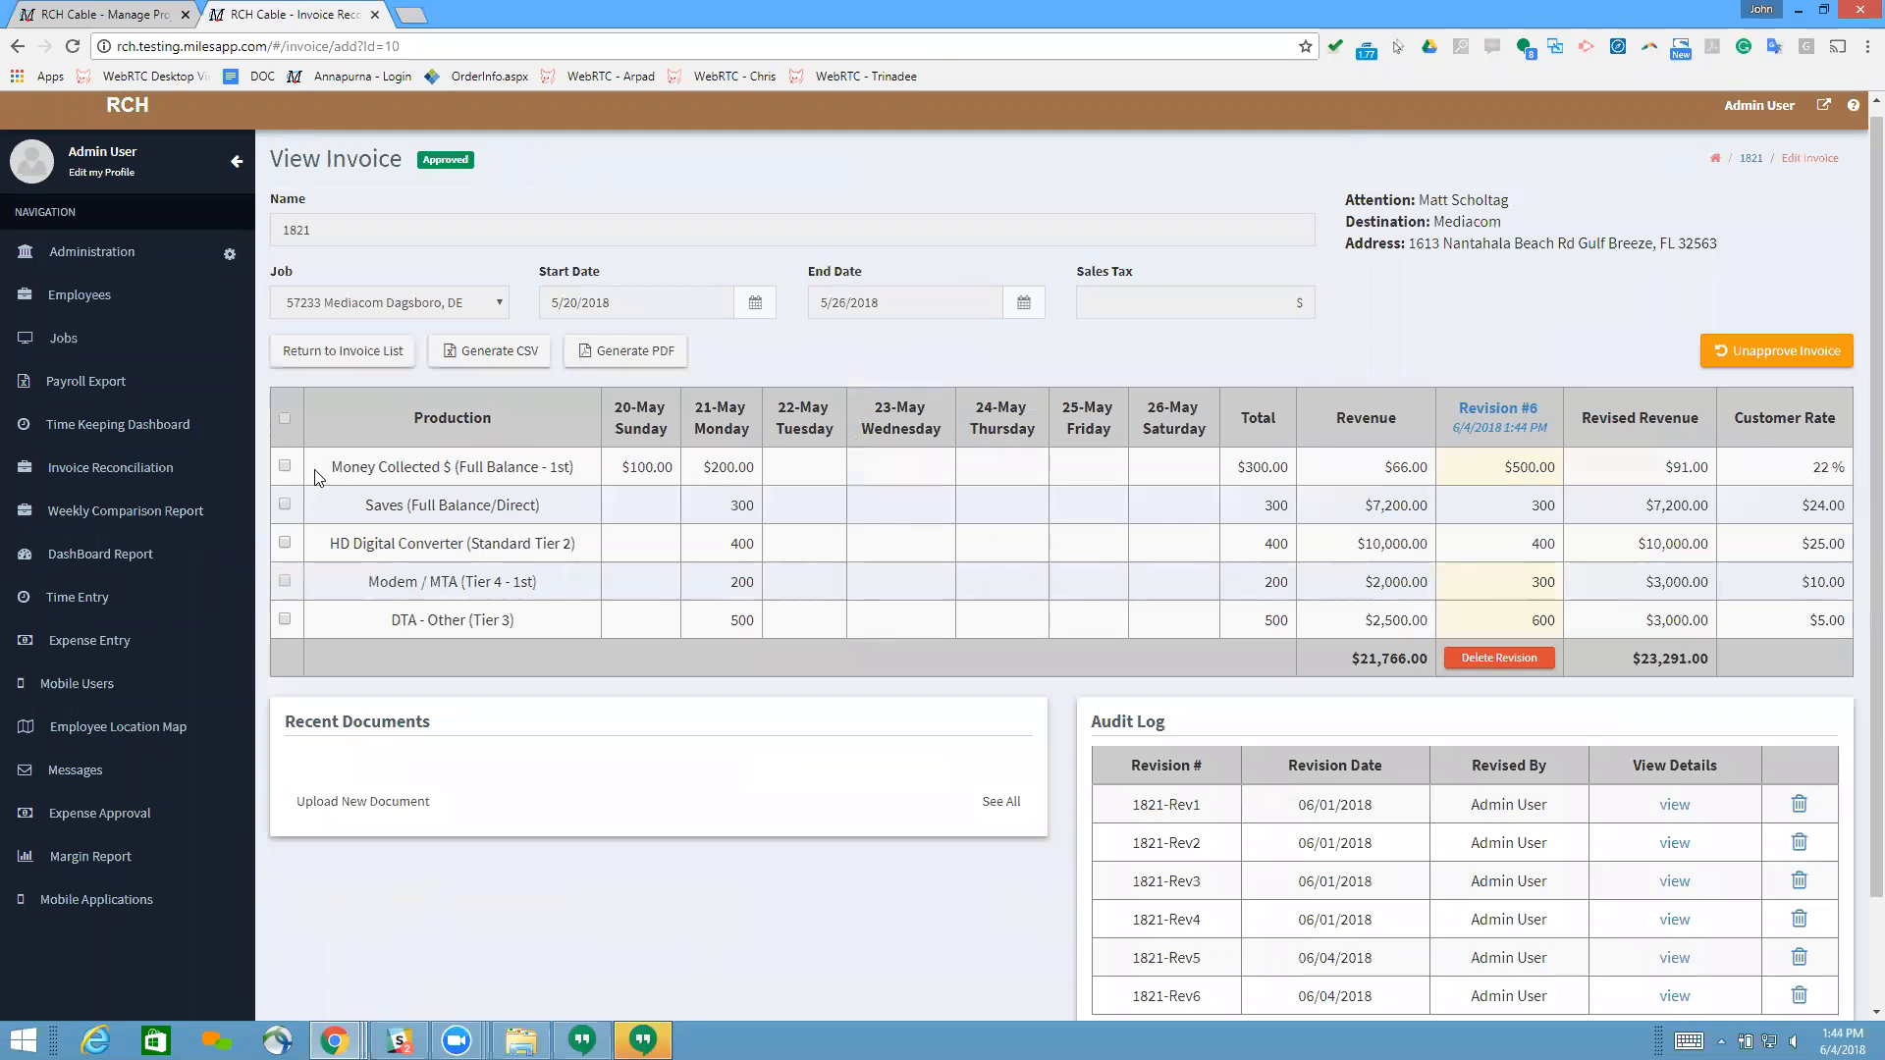
Step: Start another invoice revision covering all production lines
{"action": "scroll", "coordinate": [1822, 896], "scroll_direction": "down", "scroll_amount": 2}
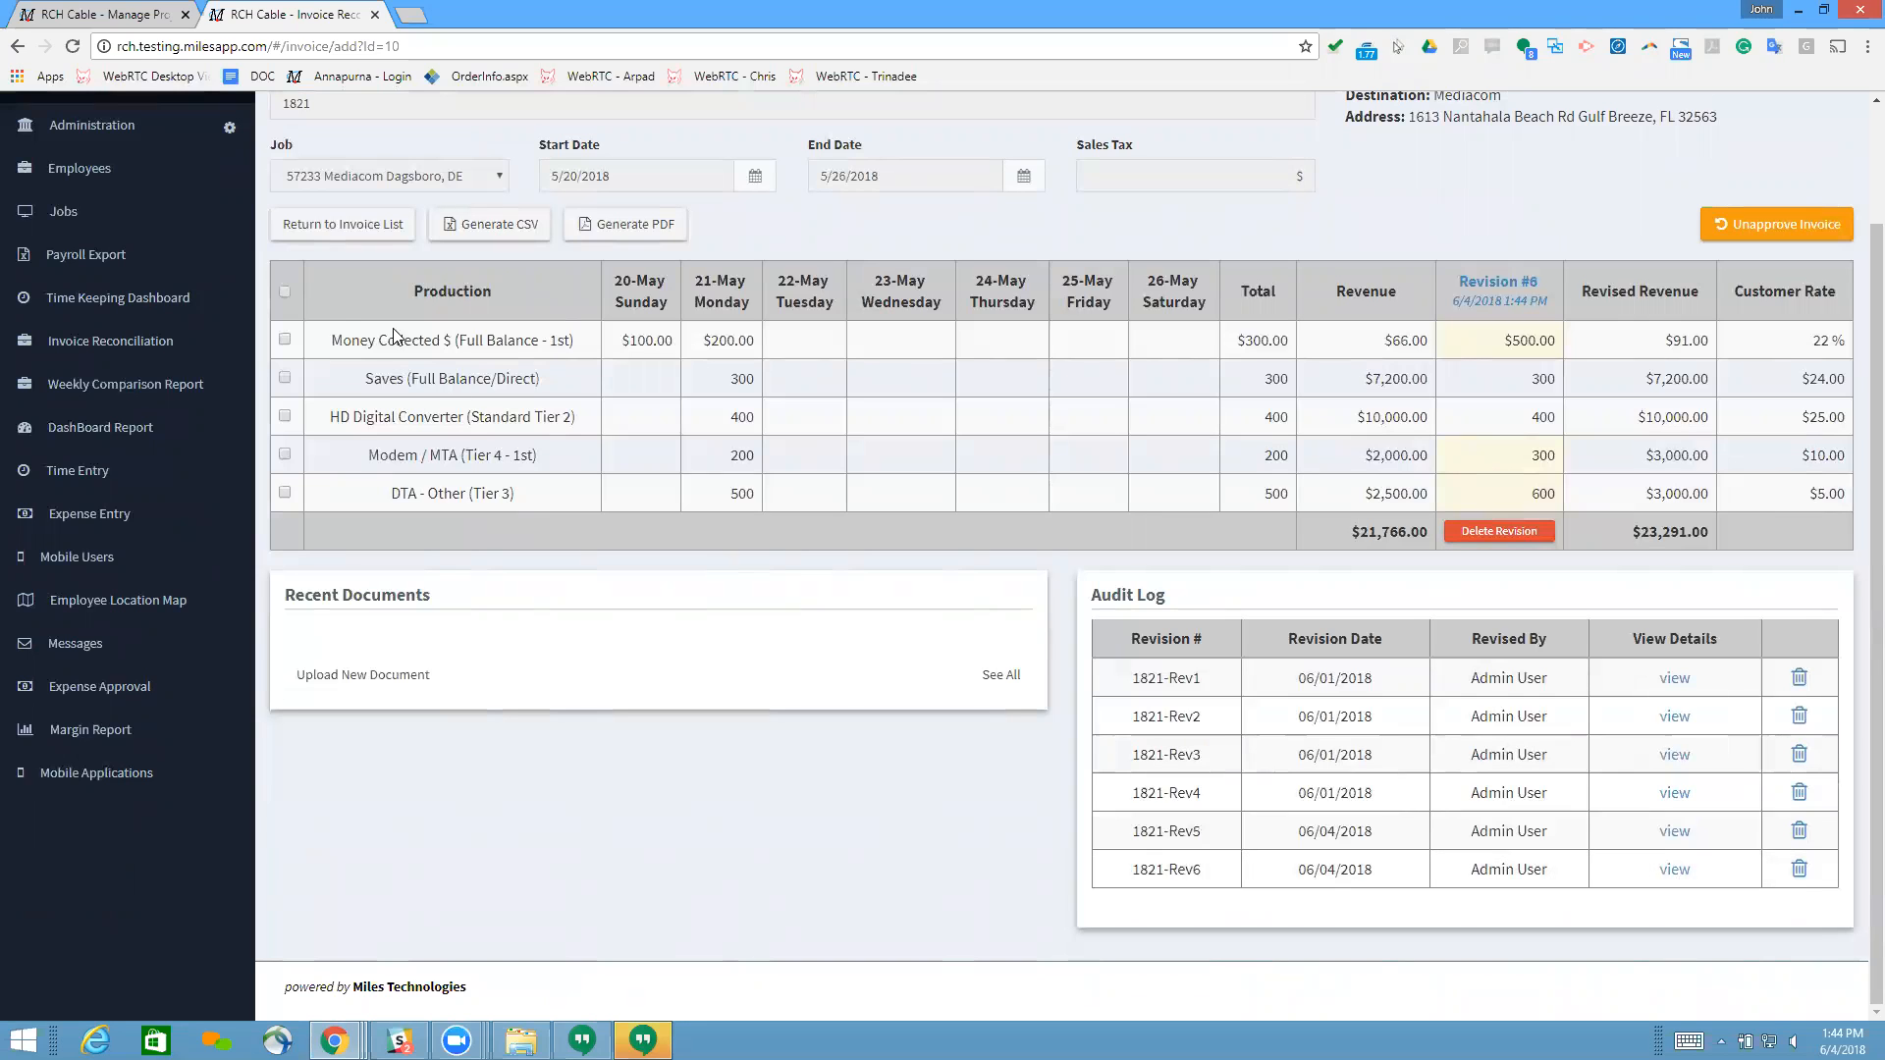
{"action": "left_click", "coordinate": [283, 295]}
{"action": "left_click", "coordinate": [1639, 224]}
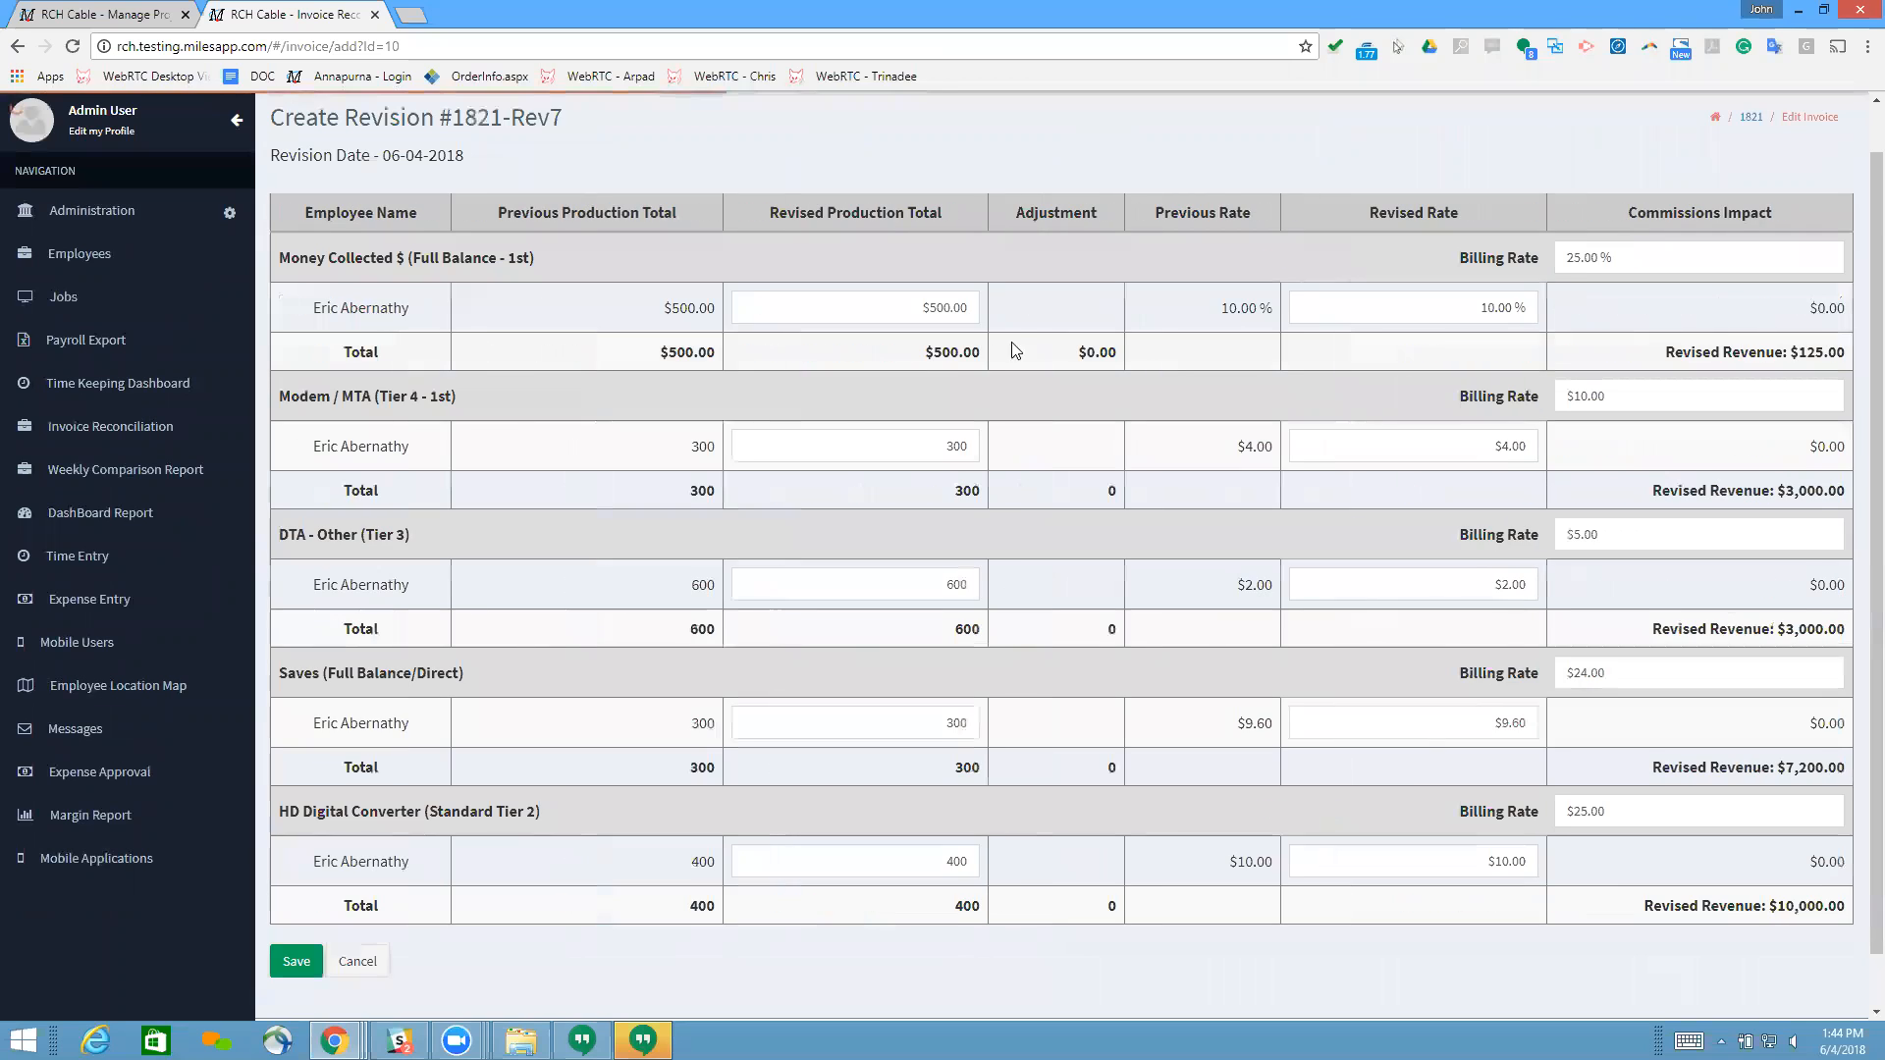
Step: Examine the revised rate fields of all five production lines along with the rest of the revision form
{"action": "left_click", "coordinate": [1421, 307]}
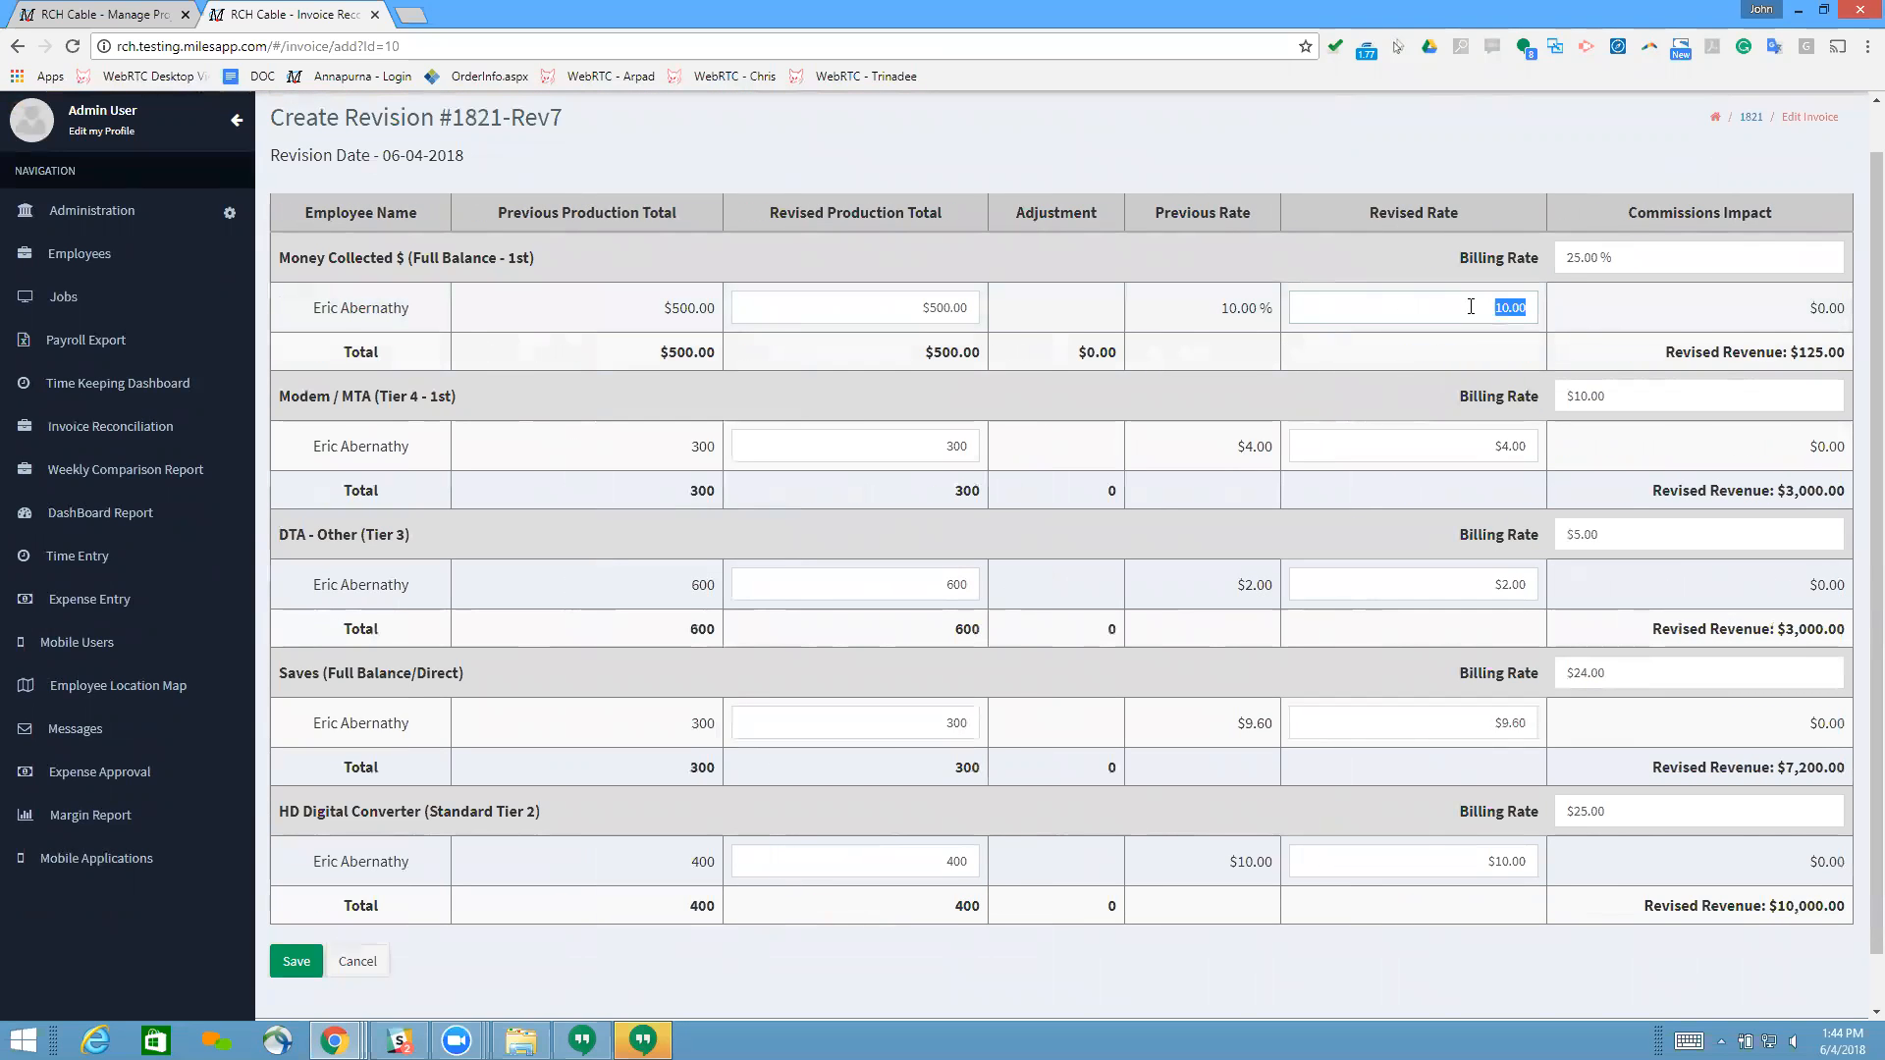
{"action": "left_click", "coordinate": [1437, 446]}
{"action": "left_click", "coordinate": [1428, 587]}
{"action": "left_click", "coordinate": [1370, 727]}
{"action": "left_click", "coordinate": [1403, 864]}
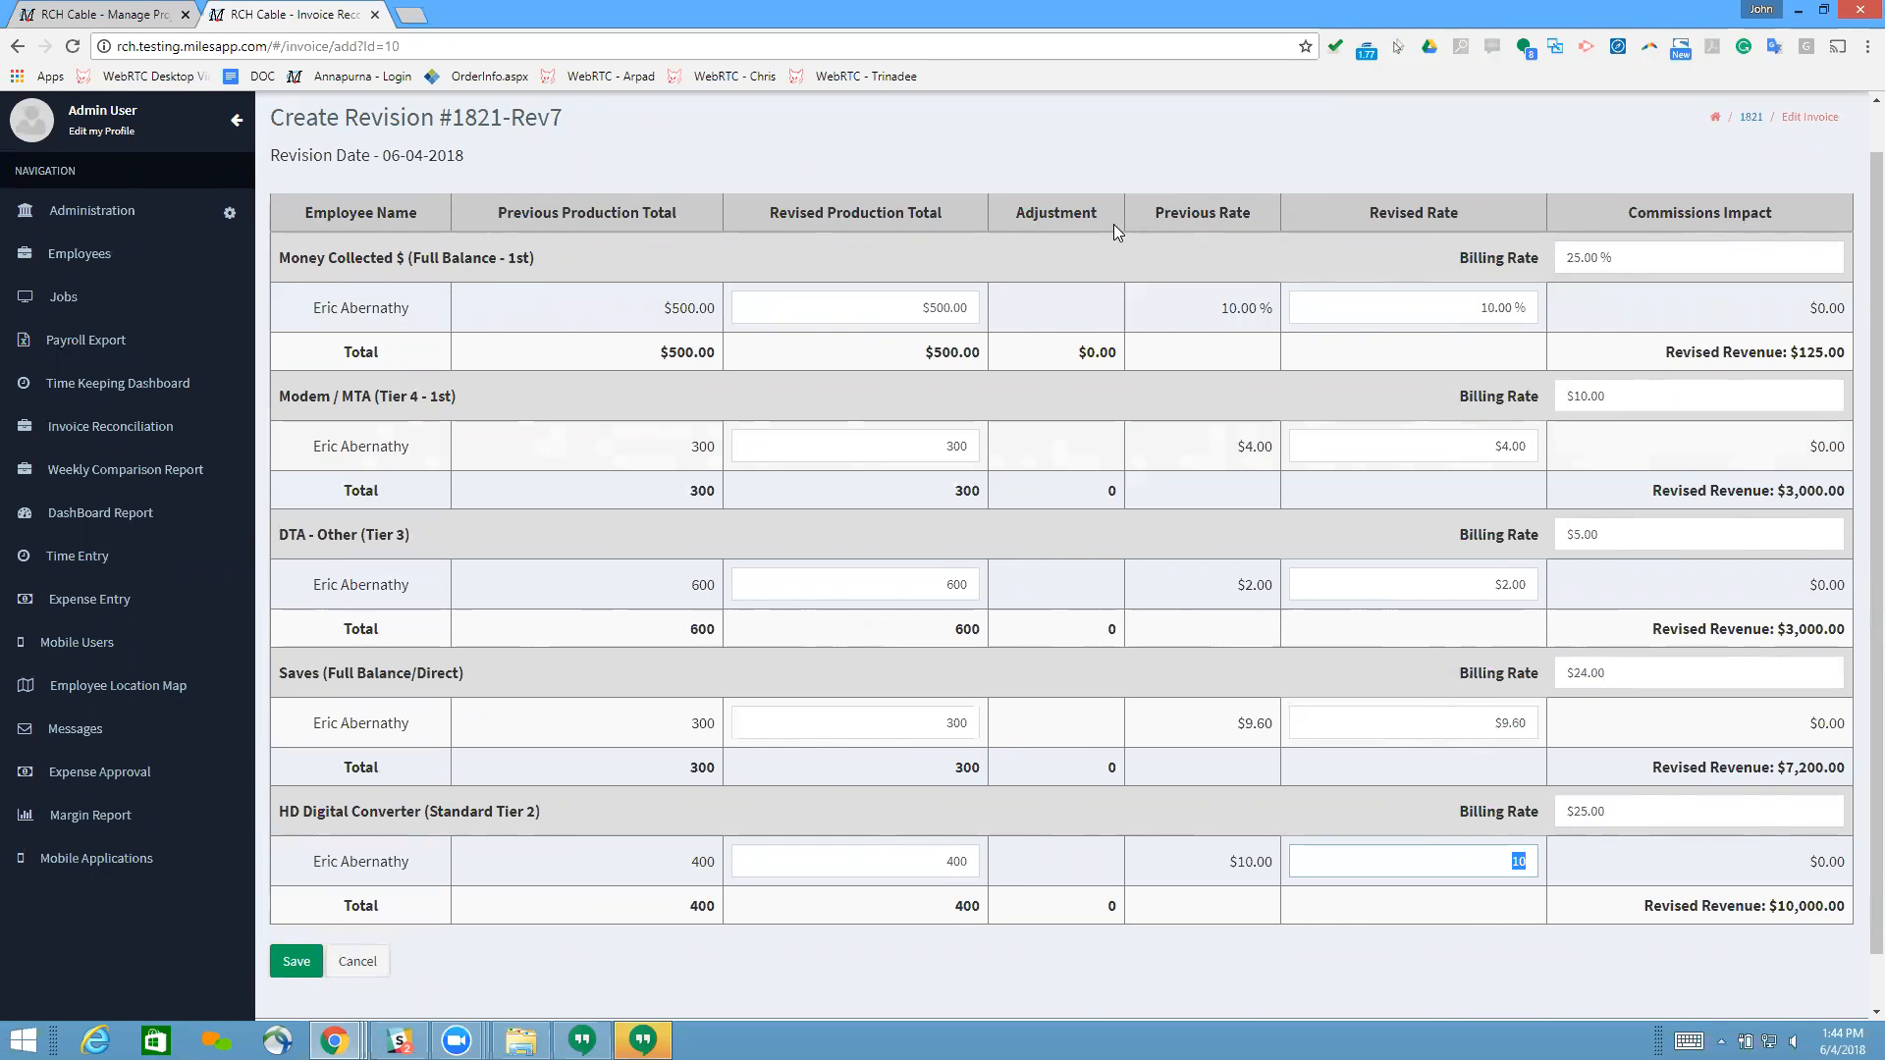
{"action": "scroll", "coordinate": [1192, 230], "scroll_direction": "up", "scroll_amount": 1}
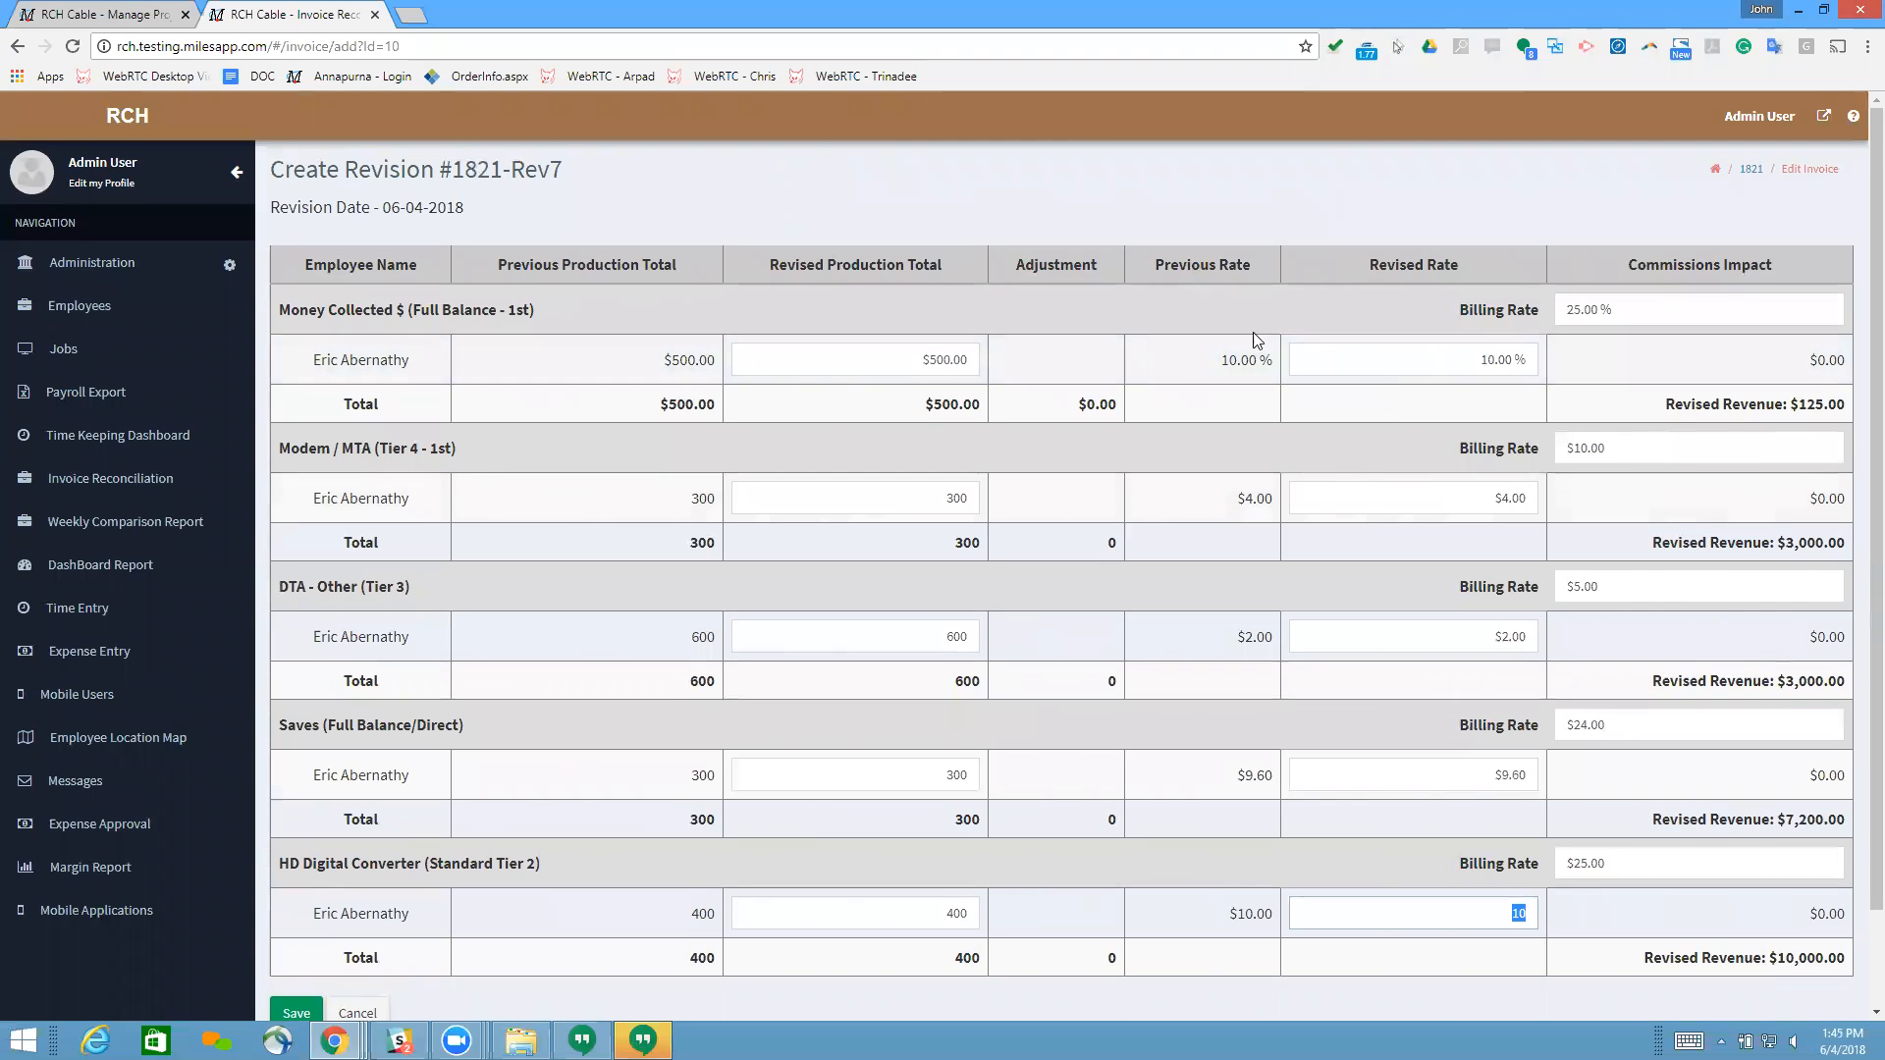
{"action": "scroll", "coordinate": [551, 283], "scroll_direction": "down", "scroll_amount": 1}
{"action": "scroll", "coordinate": [899, 244], "scroll_direction": "up", "scroll_amount": 1}
{"action": "scroll", "coordinate": [842, 467], "scroll_direction": "down", "scroll_amount": 1}
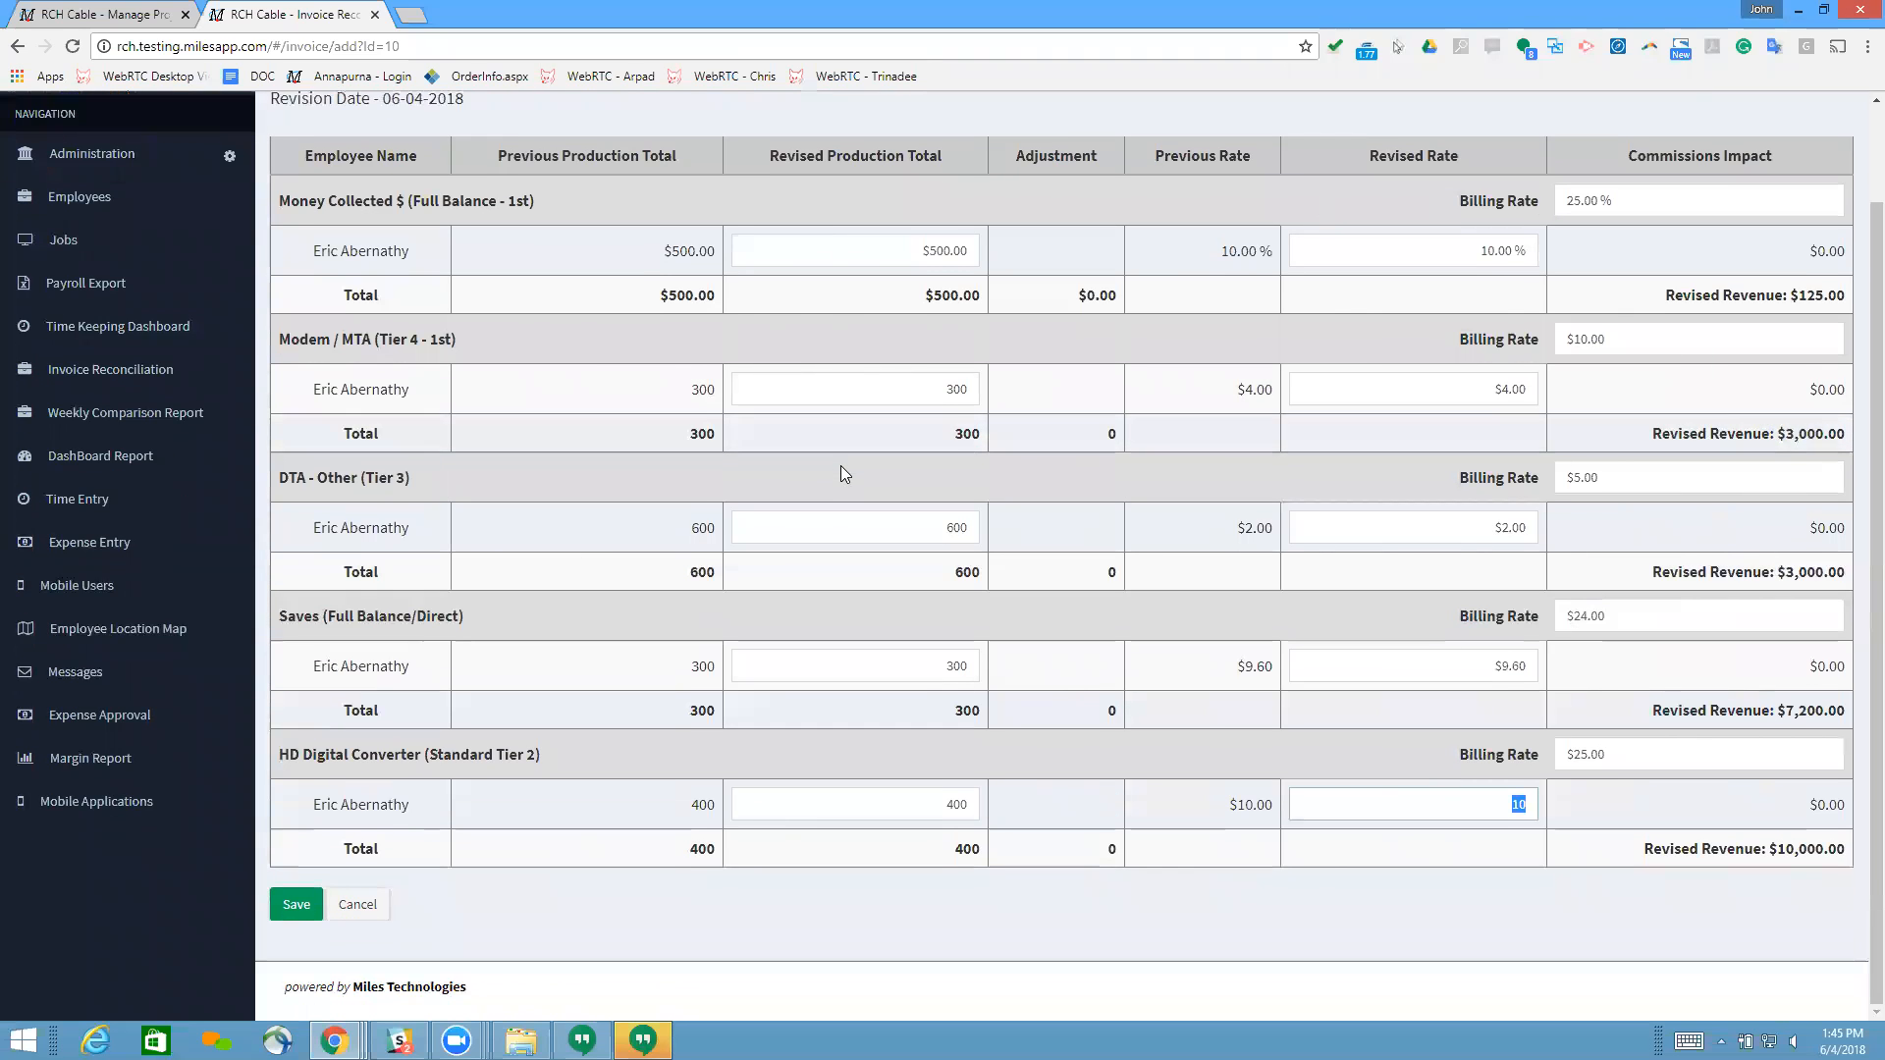
{"action": "scroll", "coordinate": [842, 469], "scroll_direction": "up", "scroll_amount": 1}
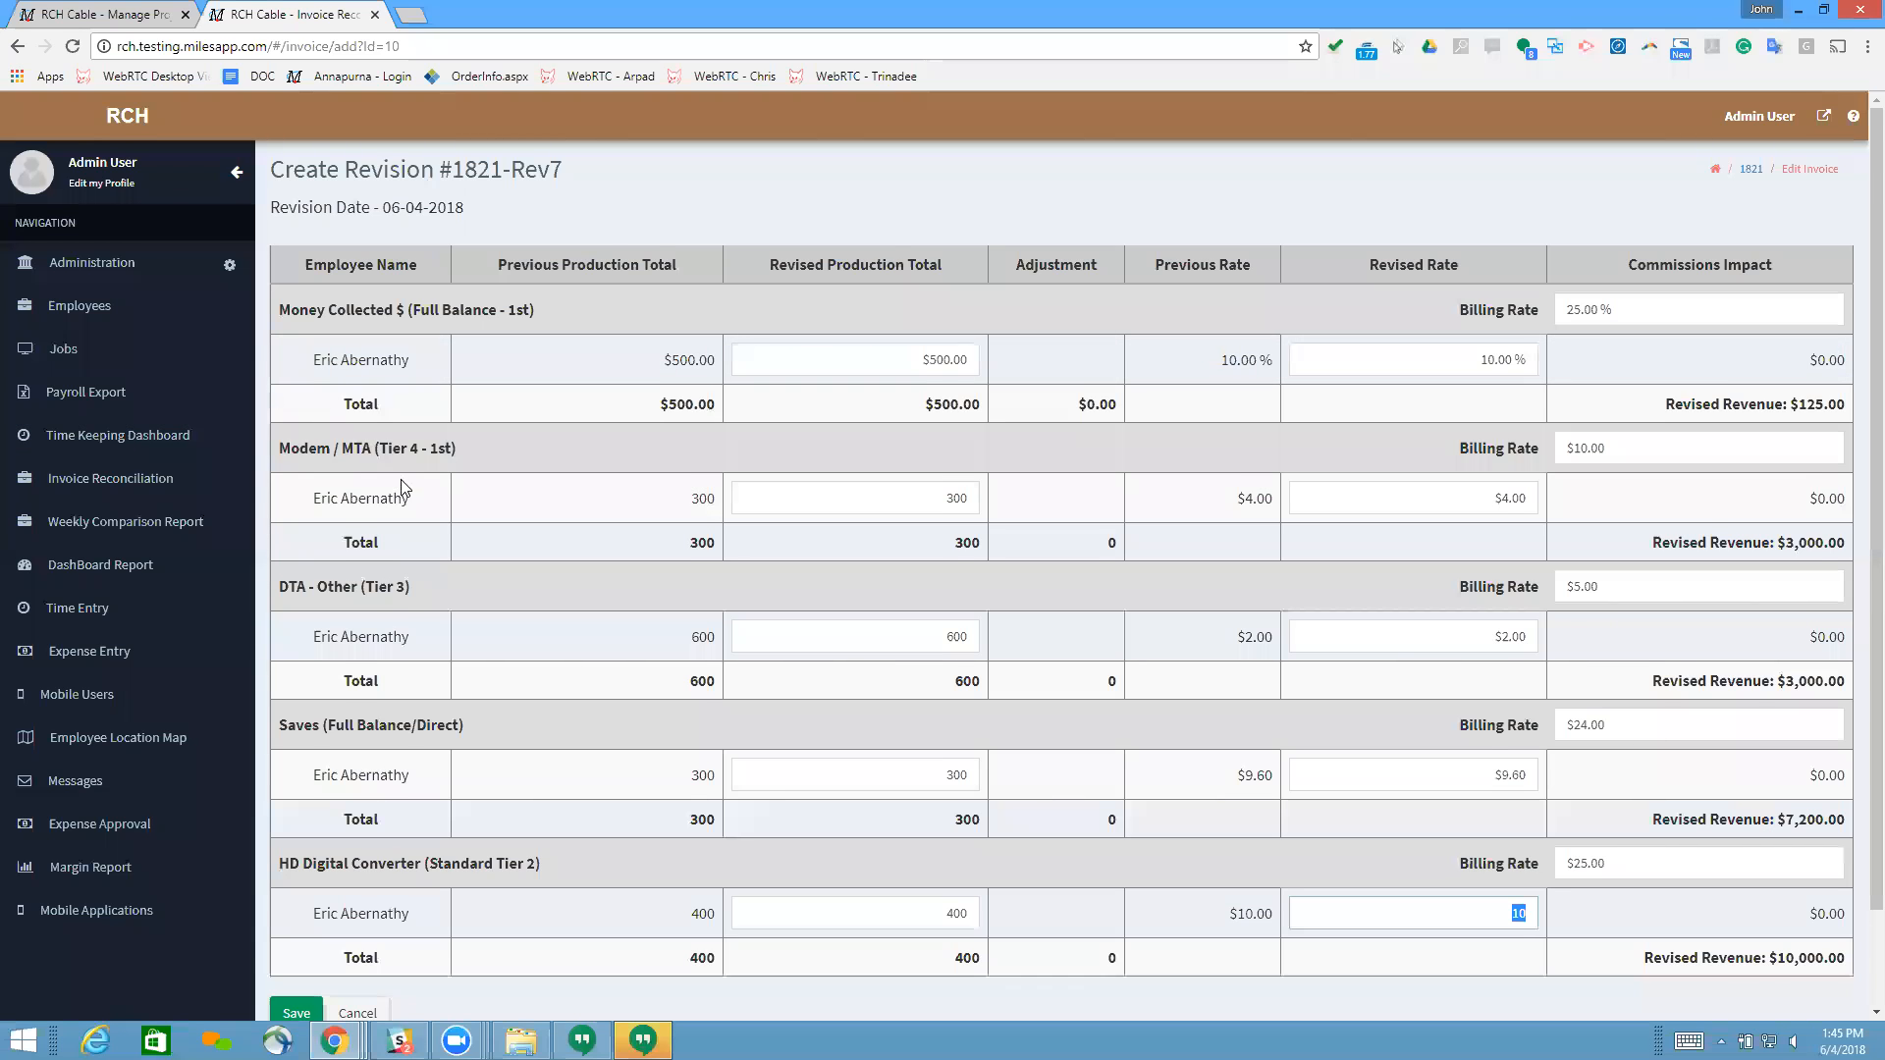
Step: Set the employee's revised production total for Money Collected $ to $400
{"action": "scroll", "coordinate": [403, 488], "scroll_direction": "down", "scroll_amount": 1}
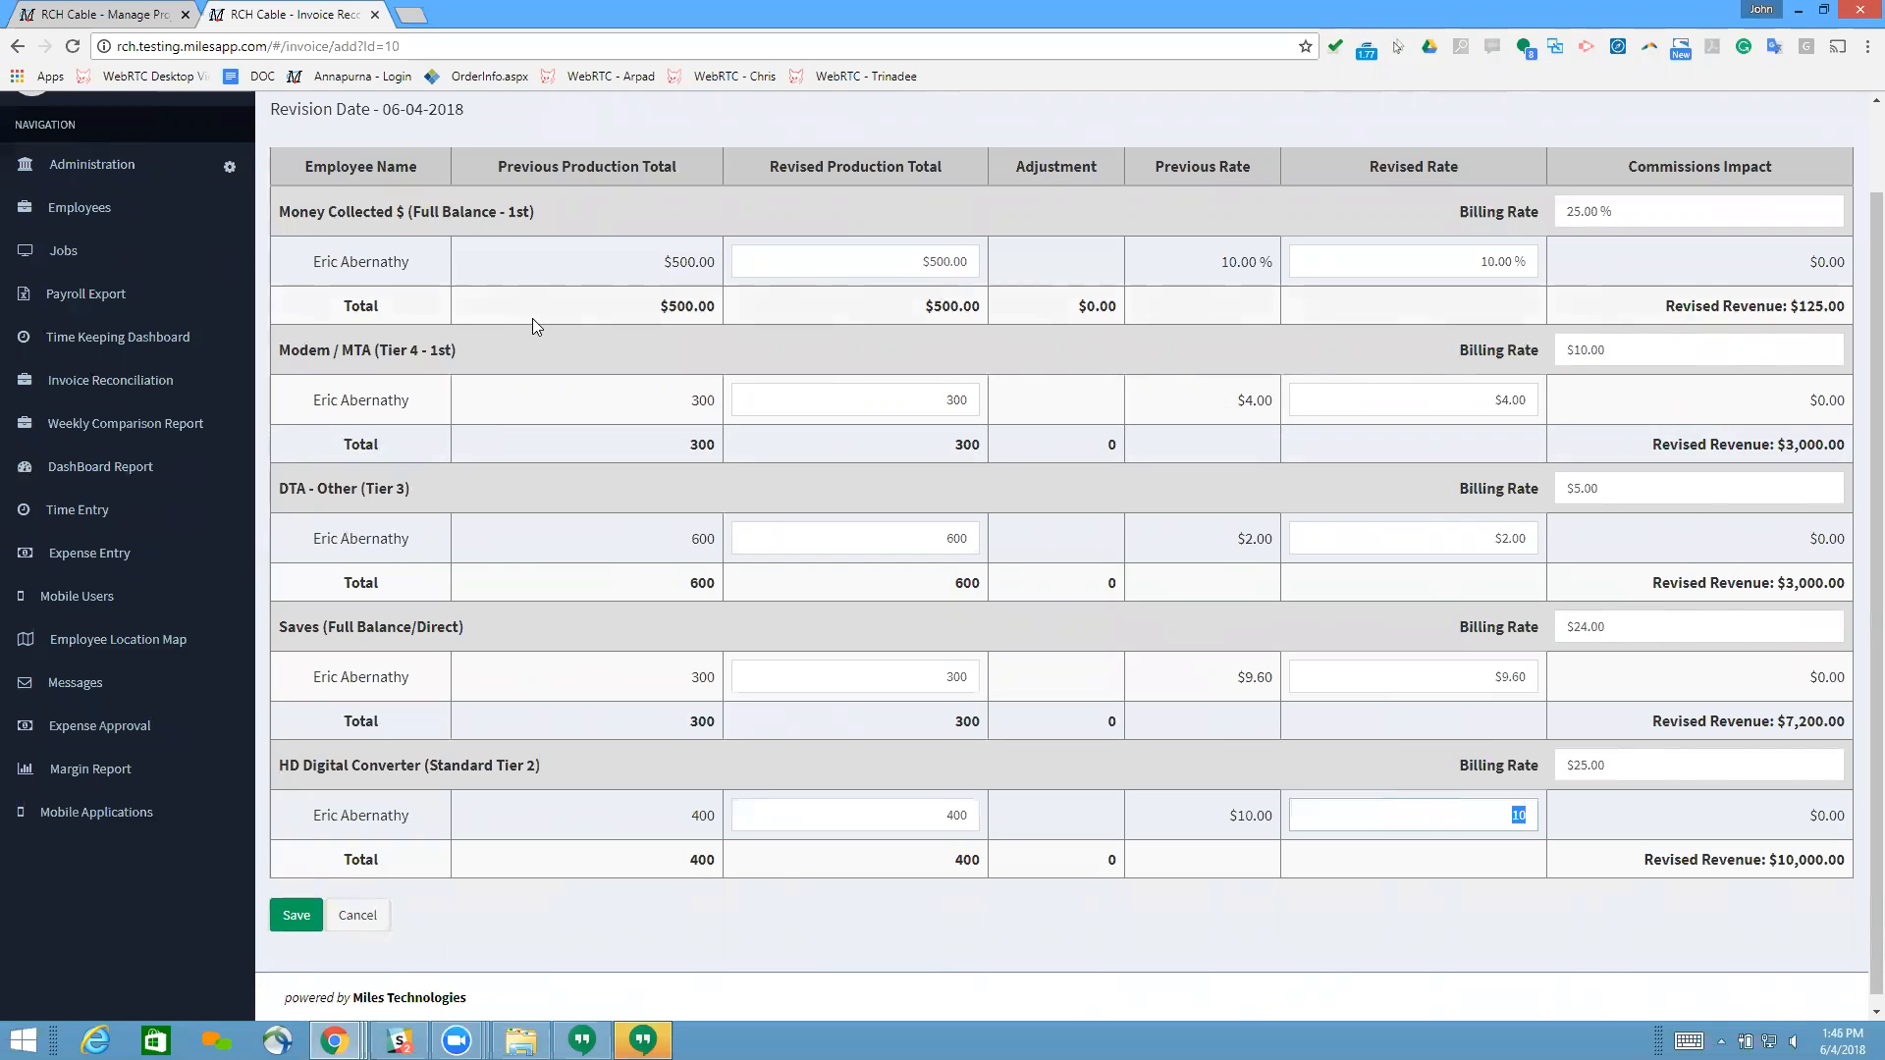
{"action": "left_click", "coordinate": [823, 263]}
{"action": "type", "text": "400"}
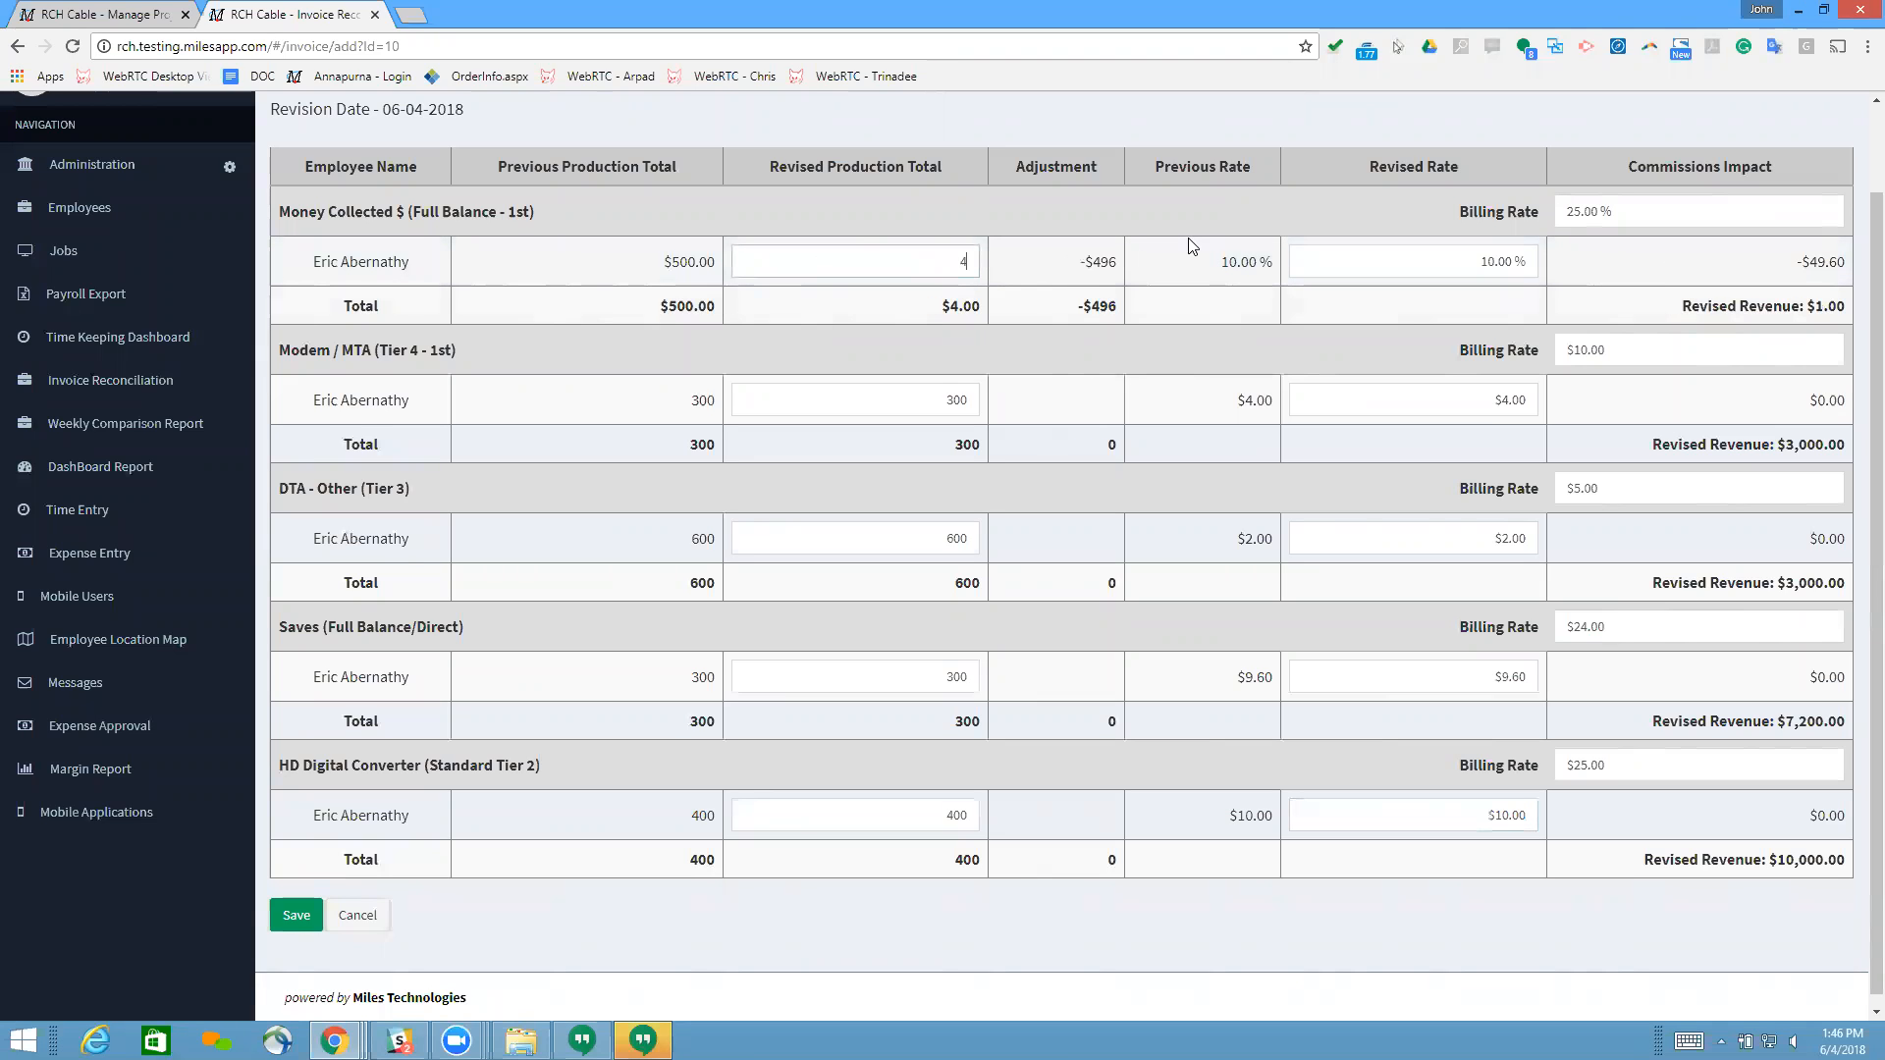
{"action": "left_click", "coordinate": [1071, 271]}
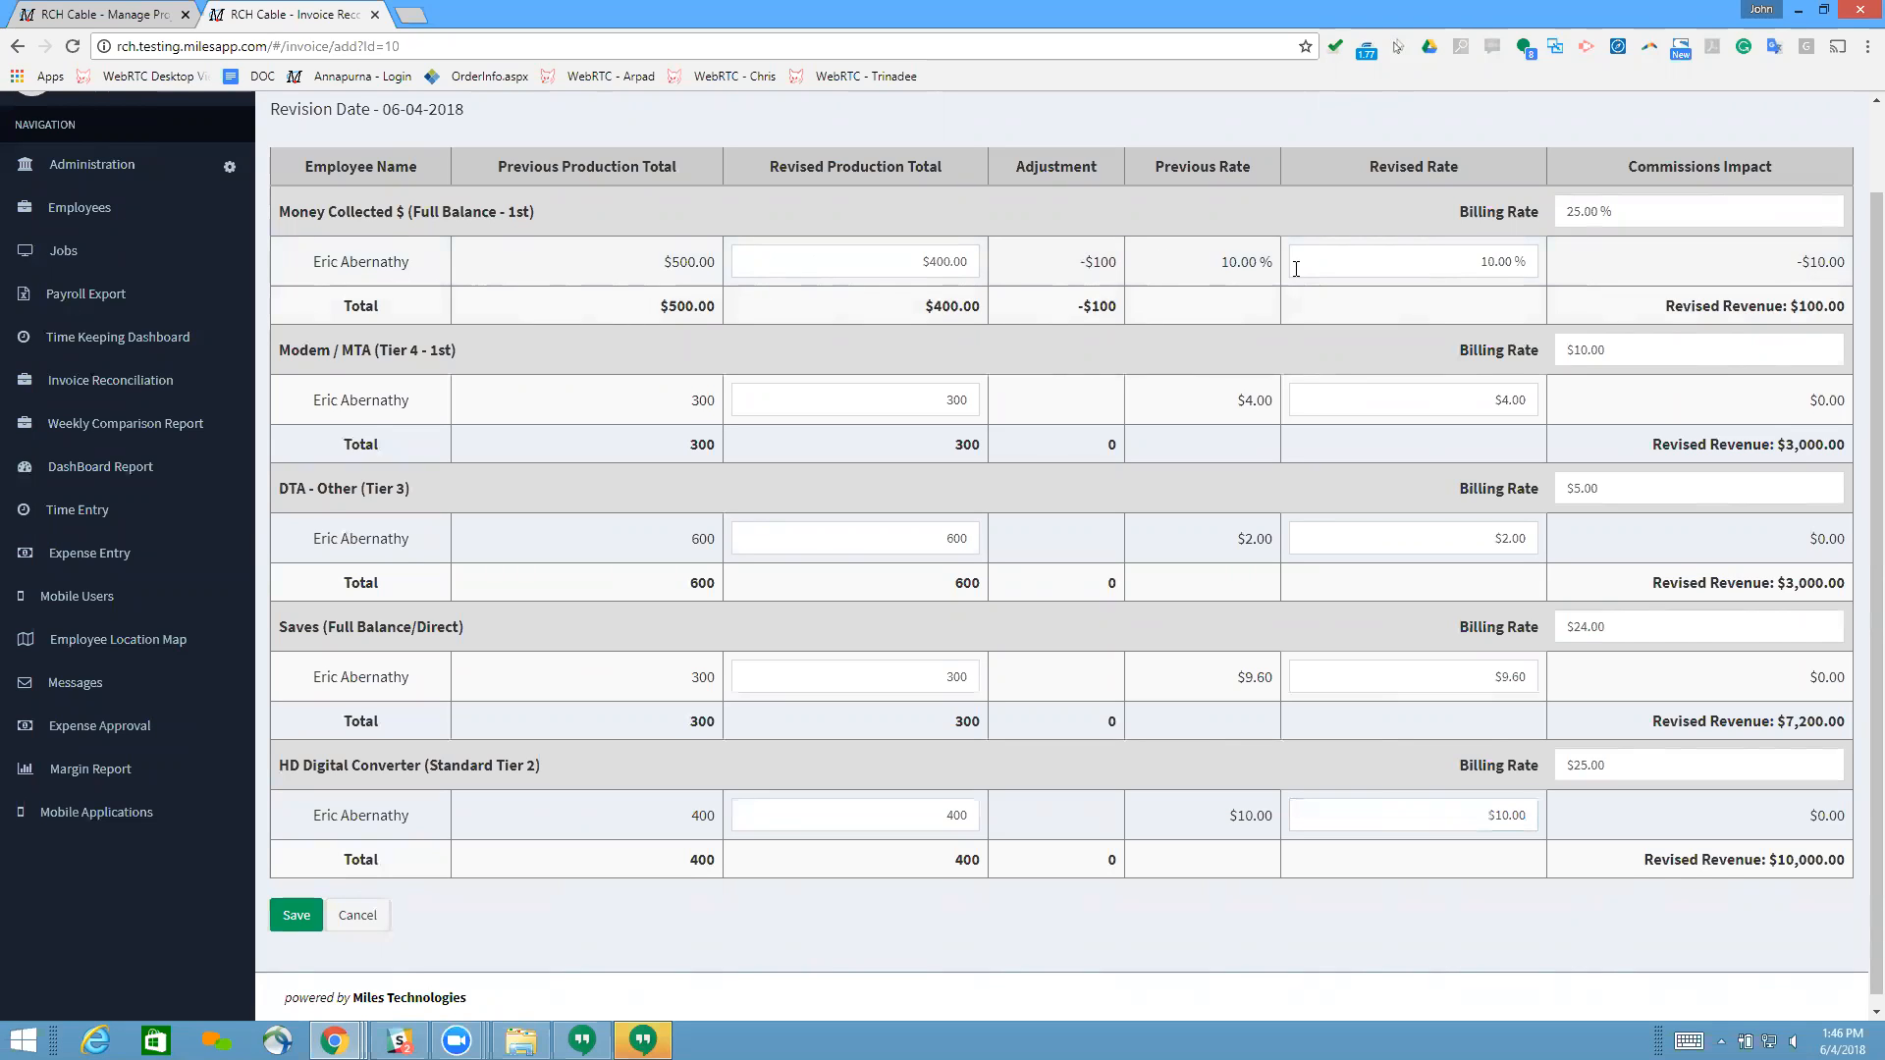
Step: Set the employee's revised rate for Money Collected $ to 21 %
{"action": "left_click", "coordinate": [1418, 263]}
{"action": "mouse_move", "coordinate": [1577, 278]}
{"action": "left_mouse_down"}
{"action": "mouse_move", "coordinate": [1445, 264]}
{"action": "mouse_move", "coordinate": [1569, 261]}
{"action": "left_mouse_up"}
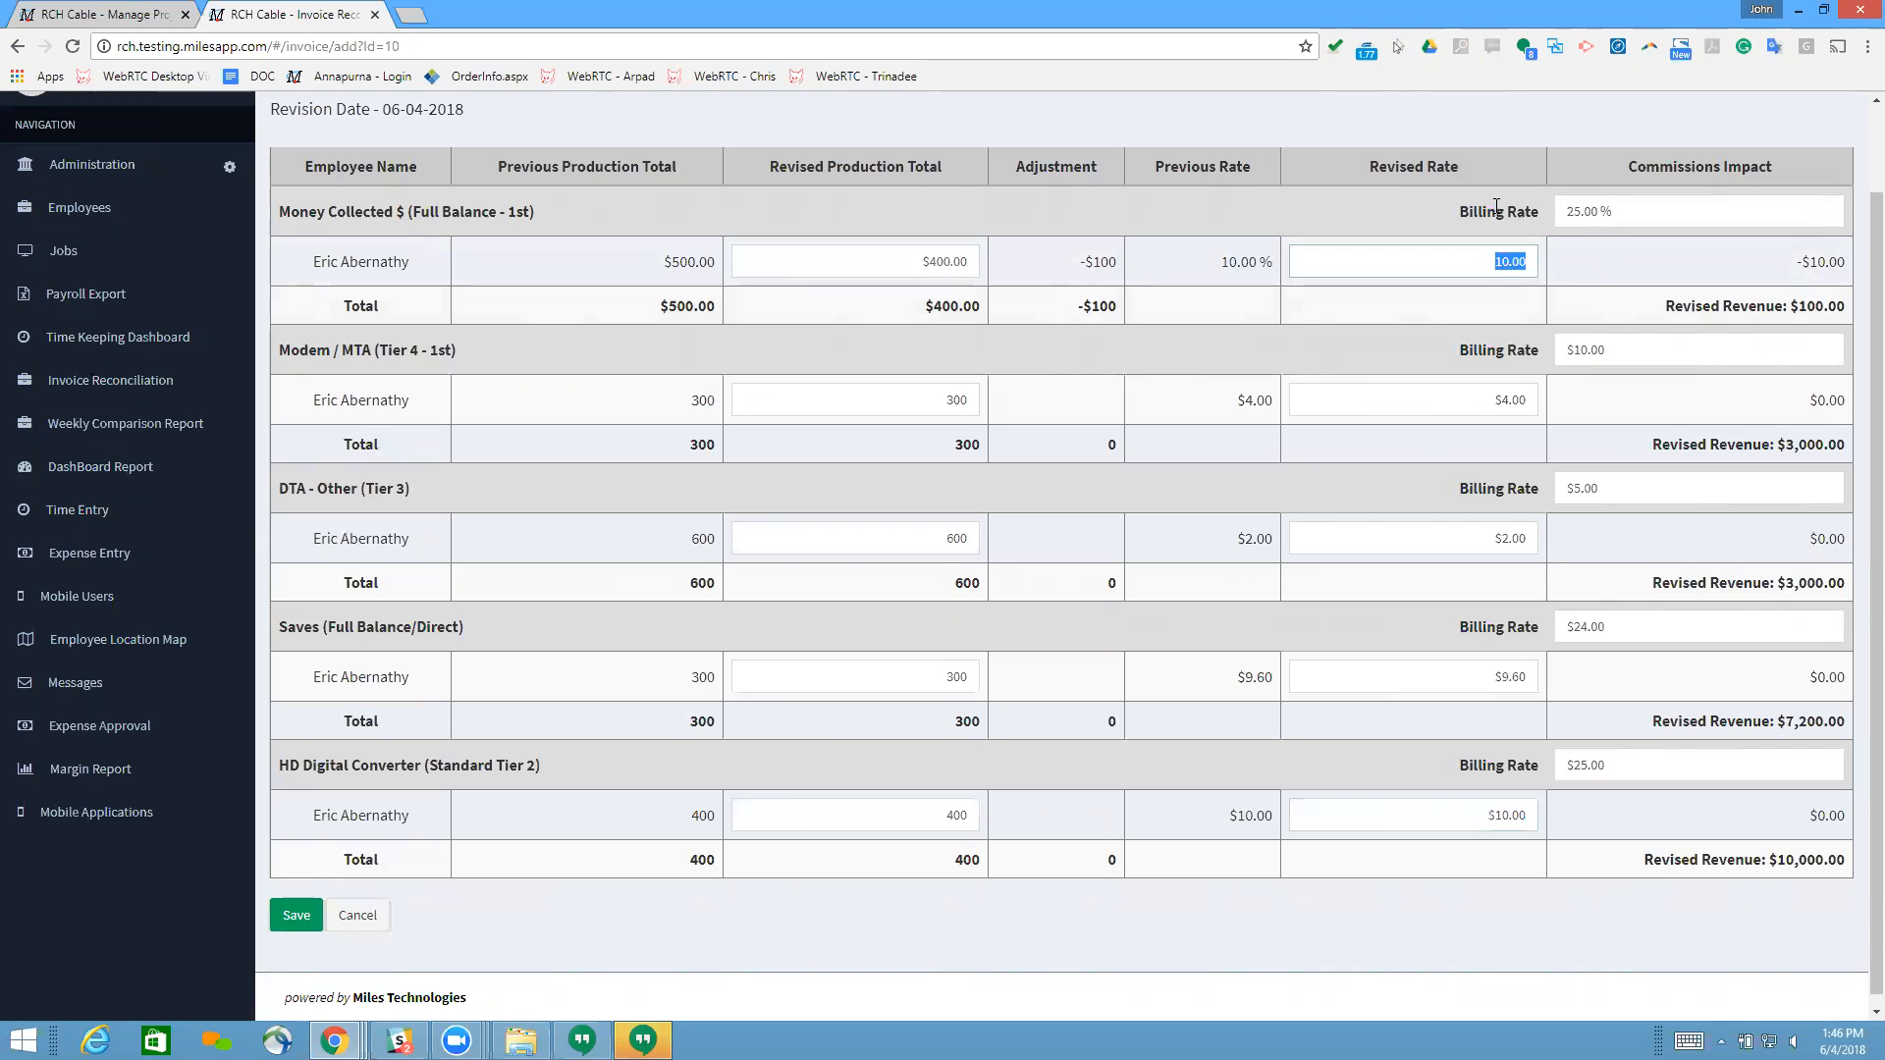
{"action": "left_click", "coordinate": [1439, 163]}
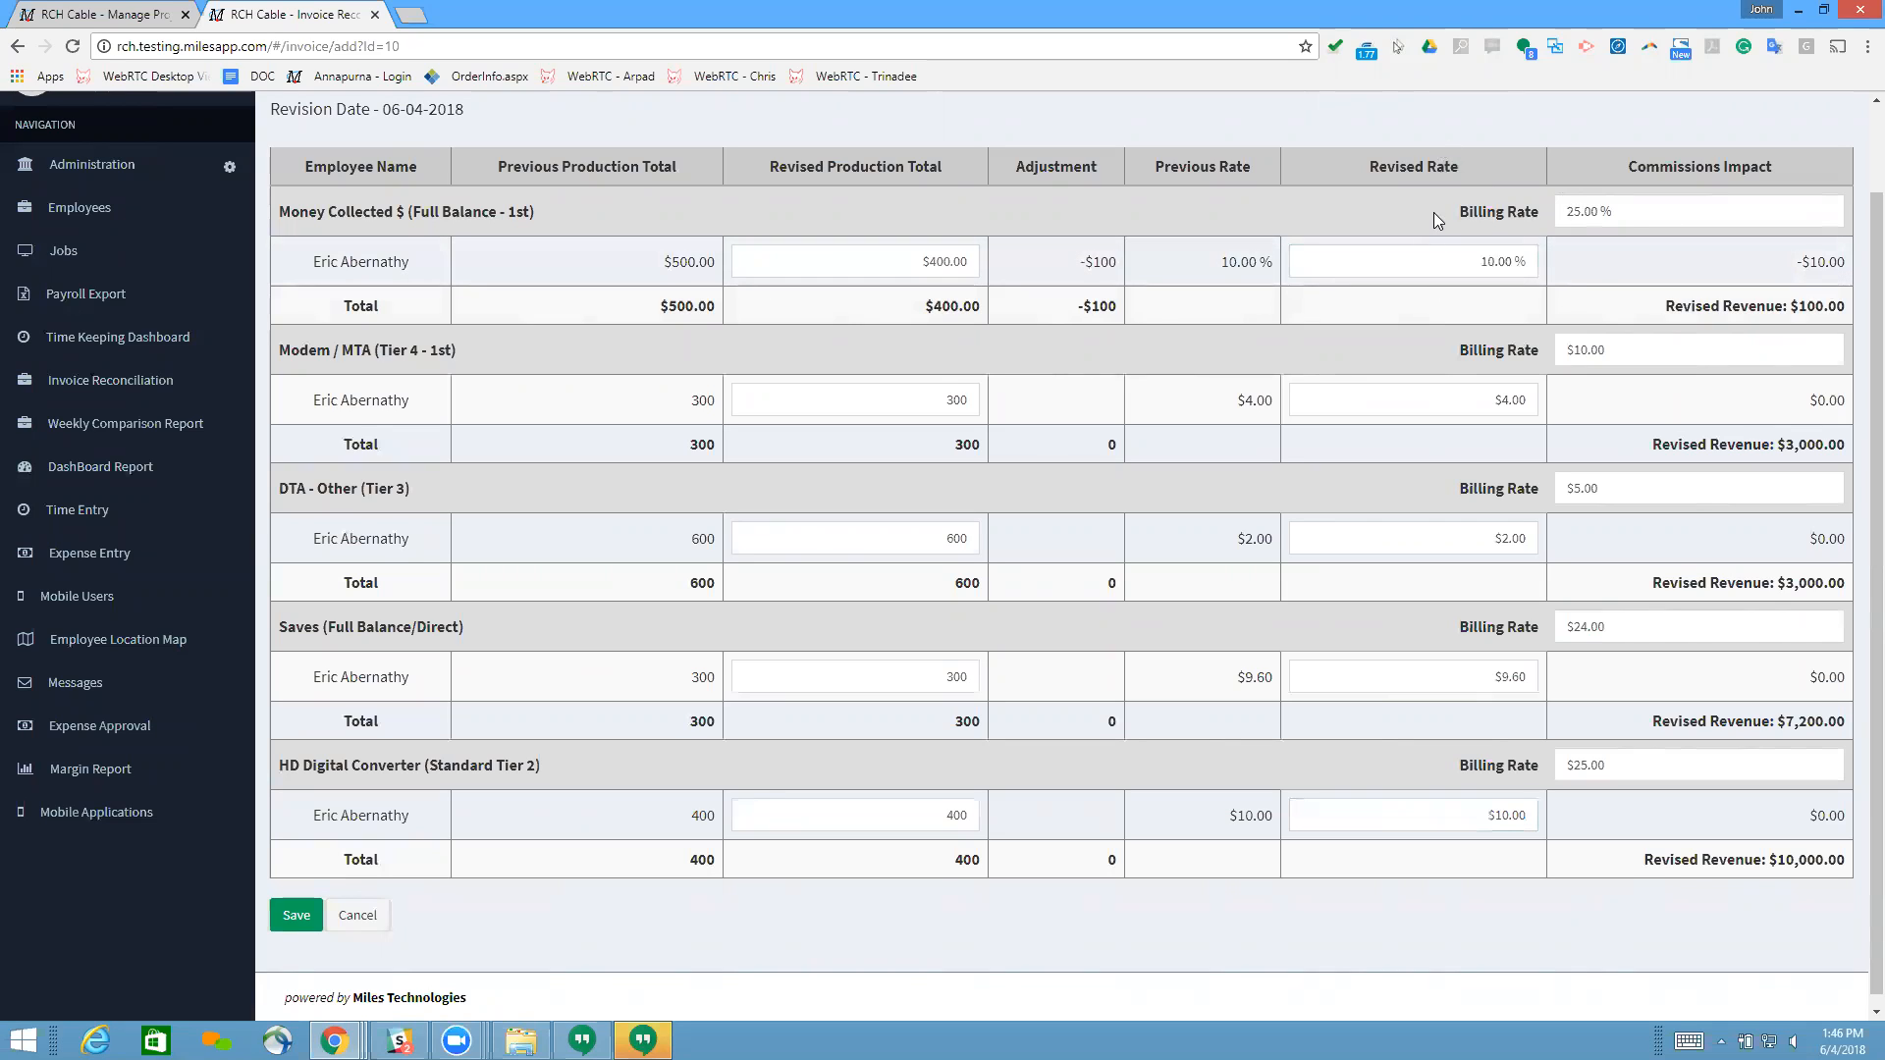
{"action": "left_click", "coordinate": [1423, 263]}
{"action": "left_click", "coordinate": [1818, 259]}
{"action": "left_click", "coordinate": [1488, 266]}
{"action": "type", "text": "21"}
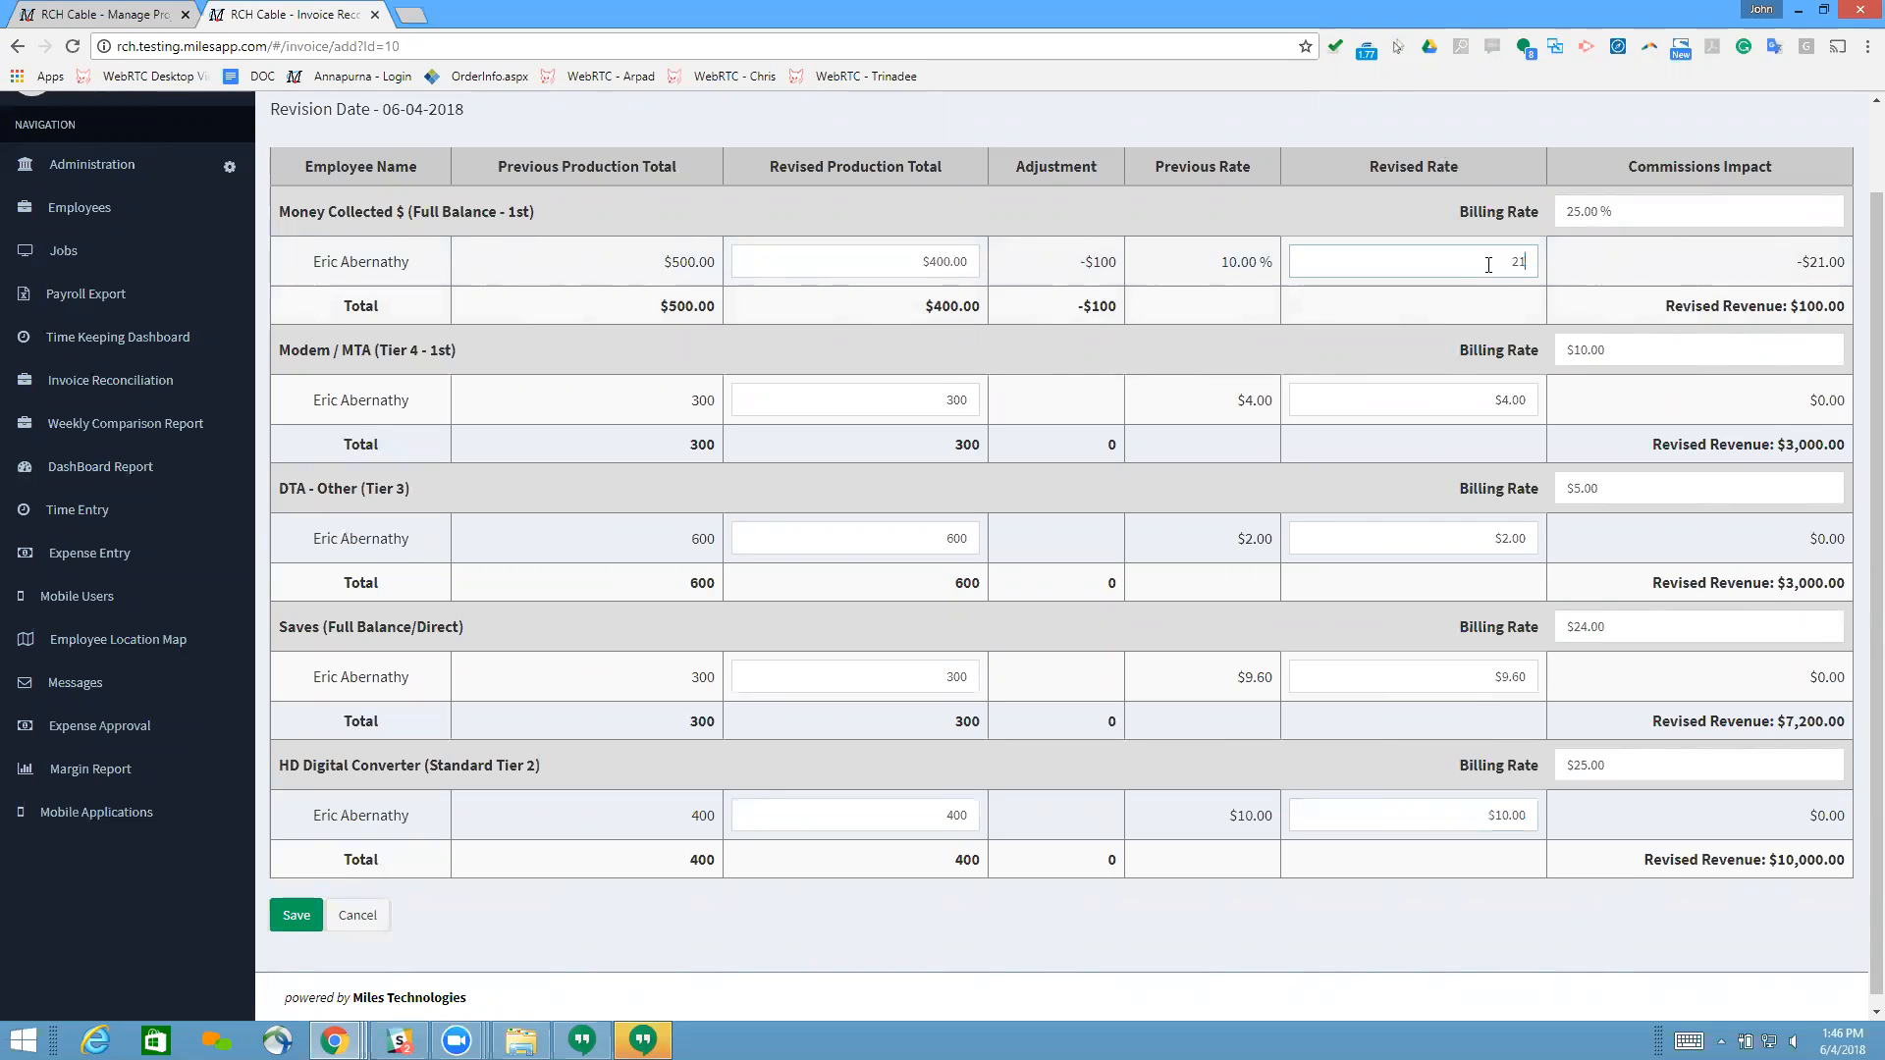
{"action": "left_click", "coordinate": [1615, 285]}
Step: Restore the employee's revised rate for Money Collected $ to 10 %
{"action": "left_click", "coordinate": [1409, 269]}
{"action": "type", "text": "10"}
{"action": "left_click", "coordinate": [1659, 262]}
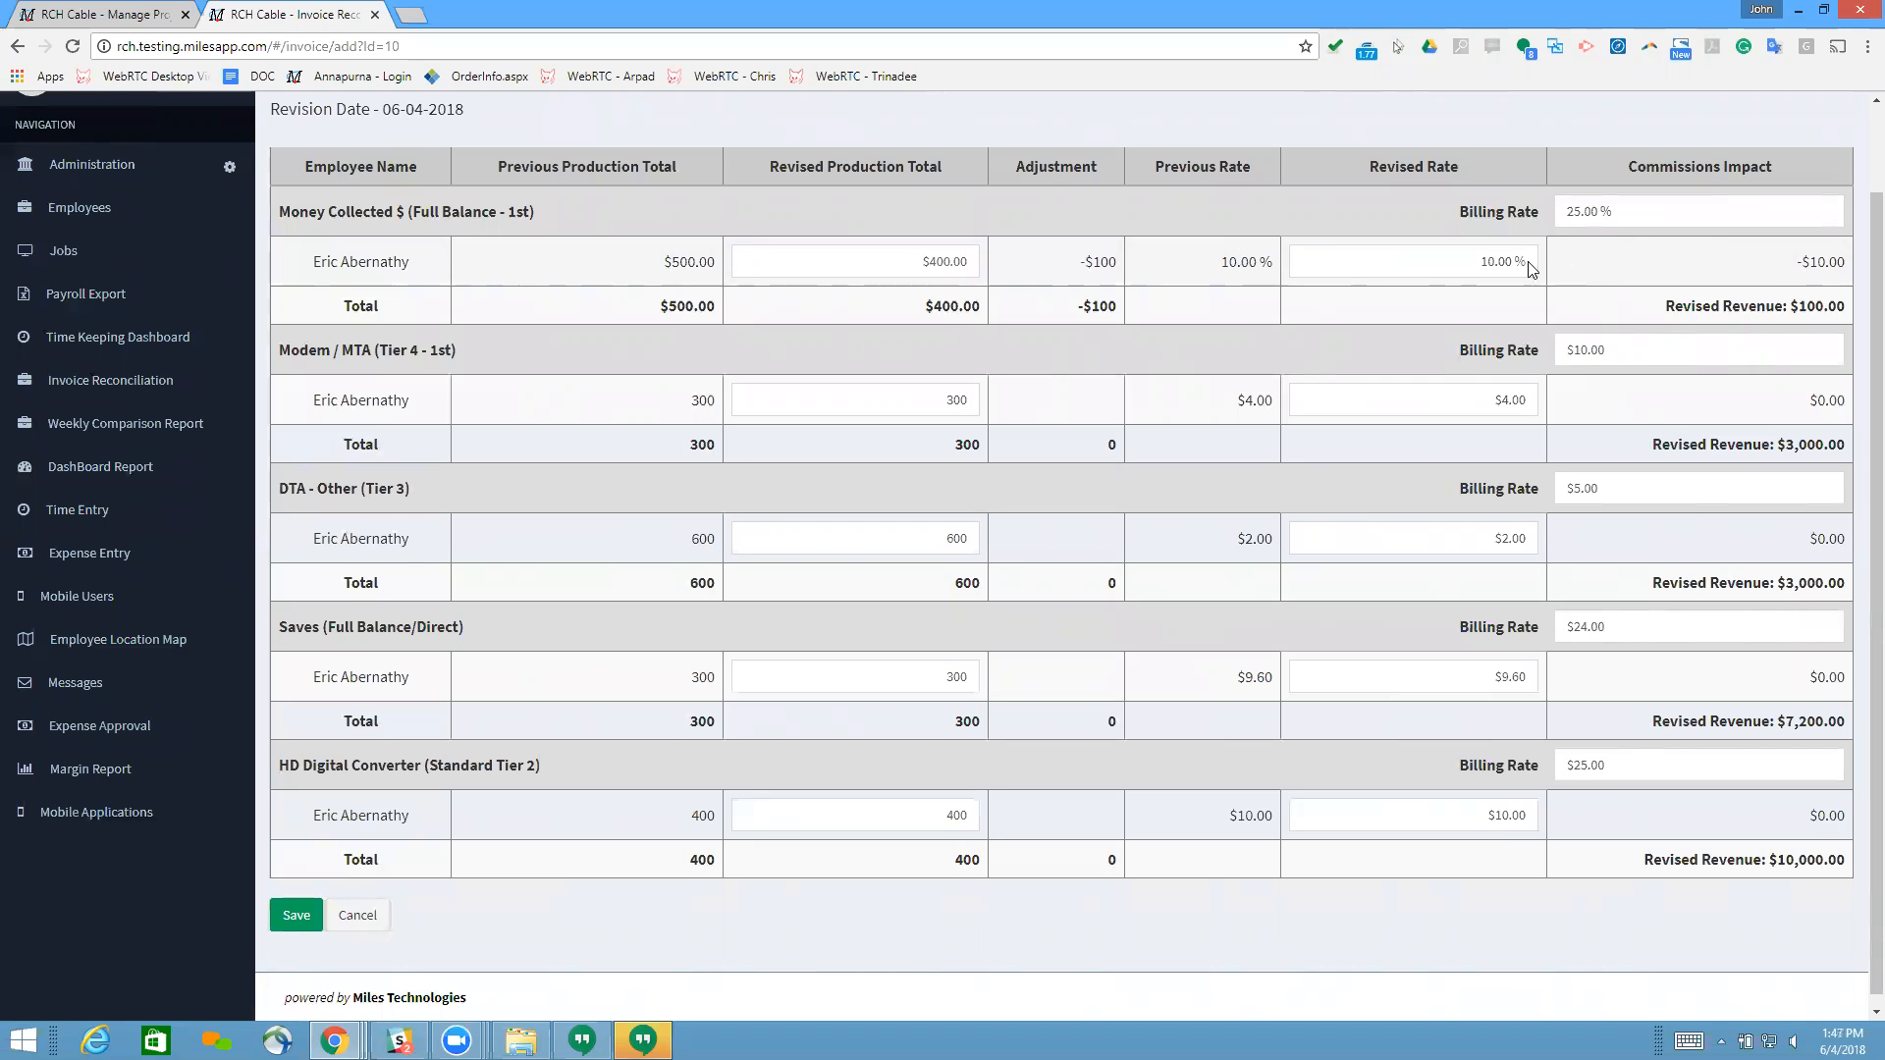
Step: Inspect the billing rate and the employee's revised rate for Money Collected $
{"action": "left_click", "coordinate": [1635, 214]}
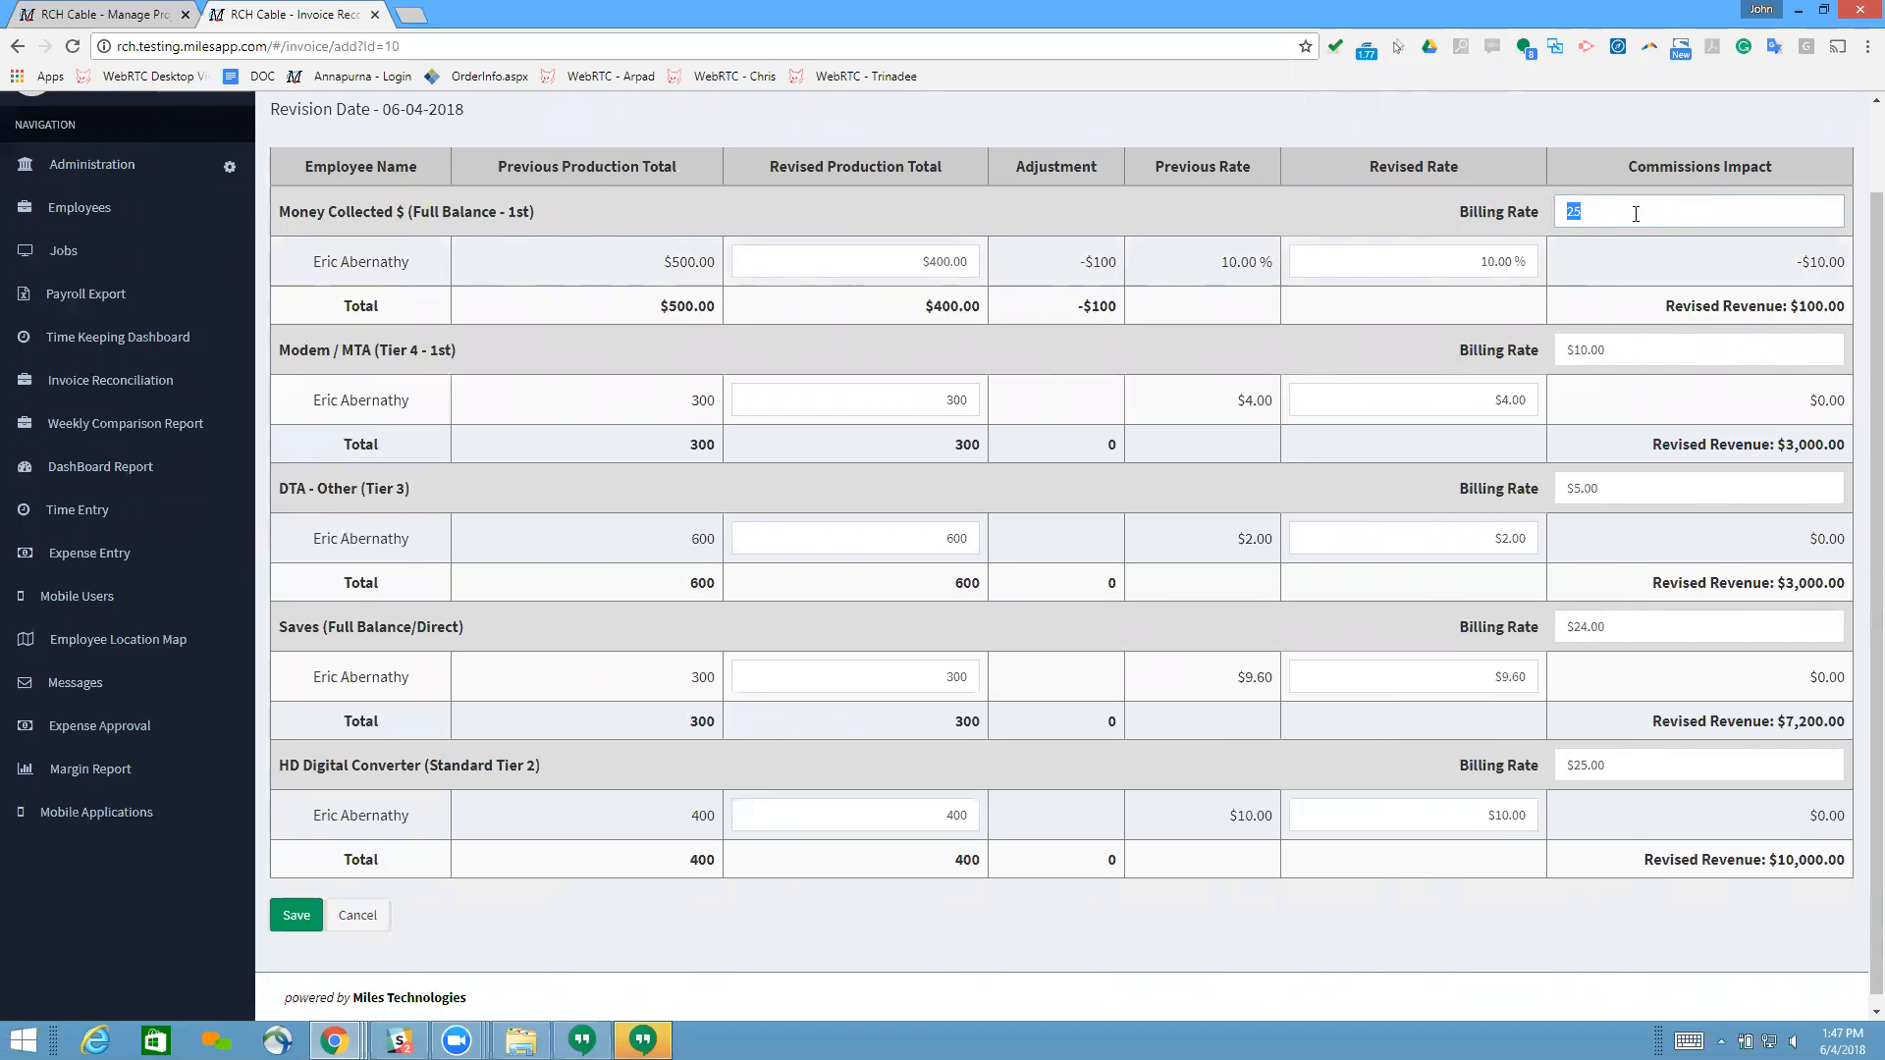
{"action": "left_click", "coordinate": [1627, 274]}
{"action": "left_click", "coordinate": [1469, 267]}
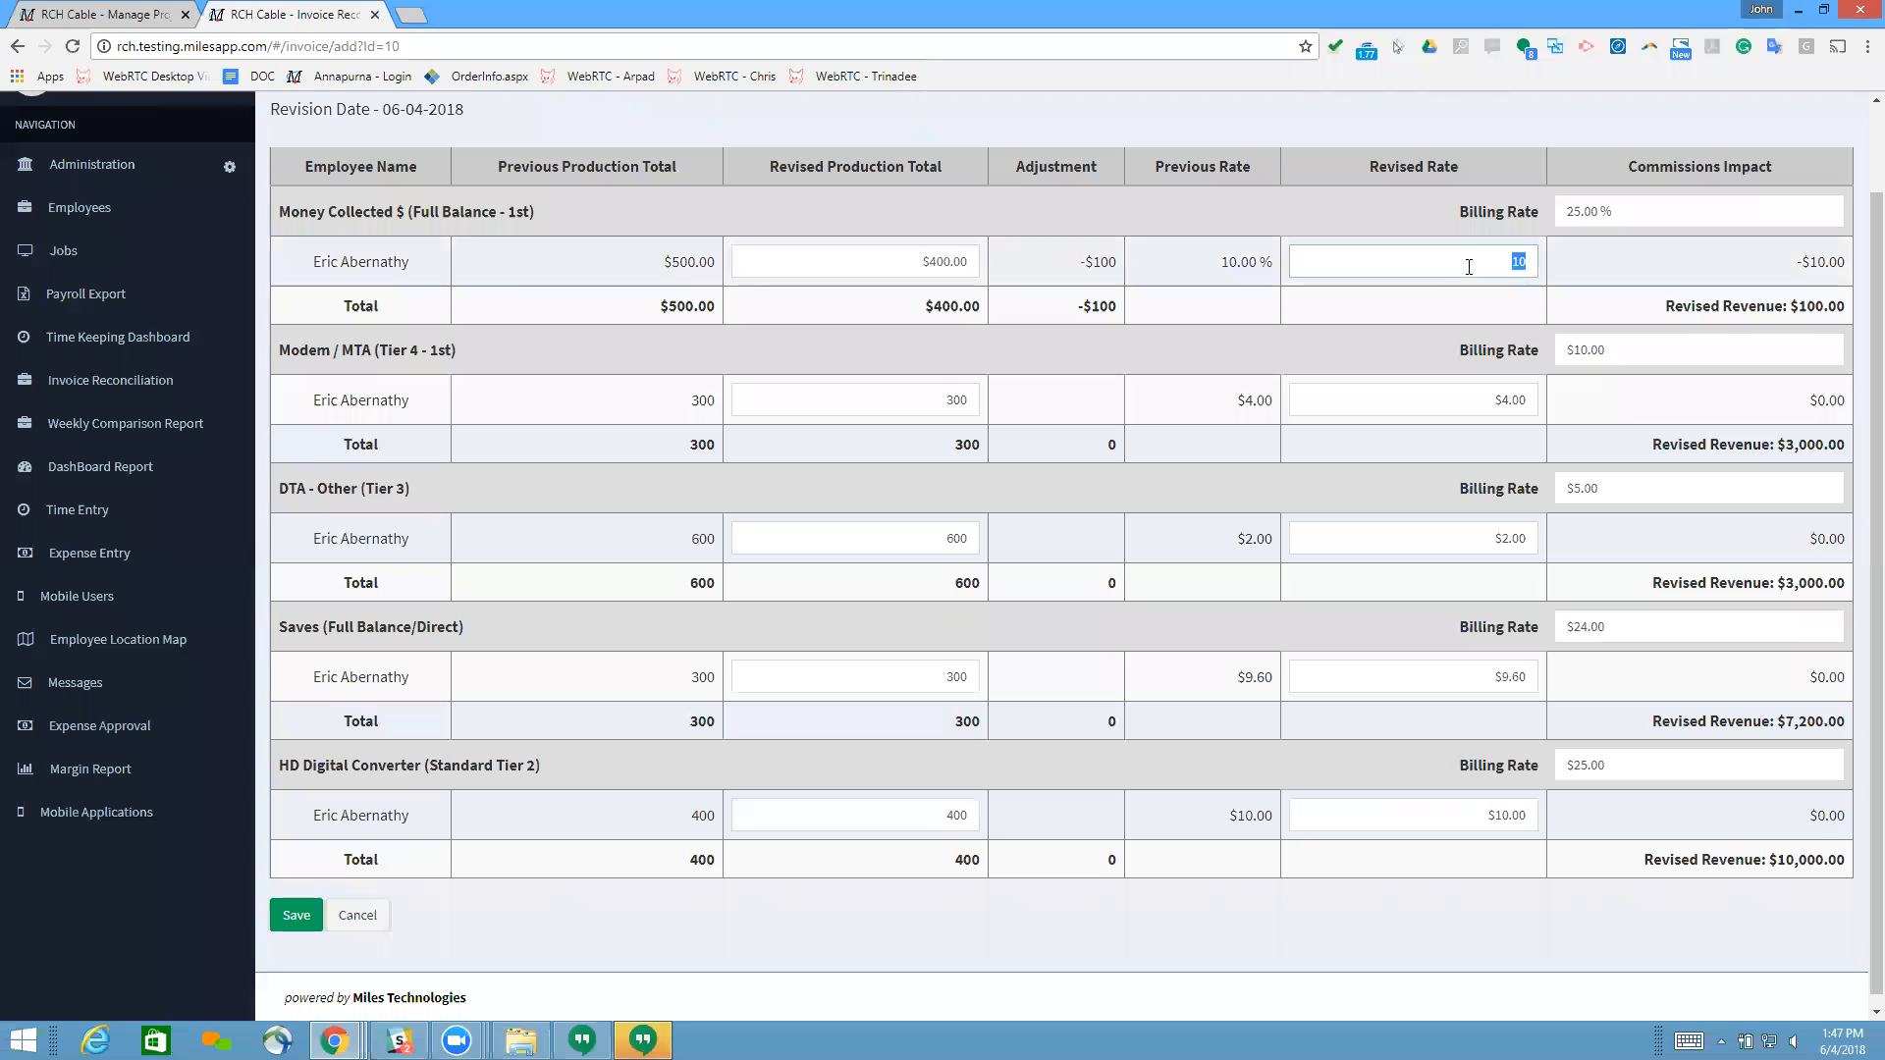
Step: Set the employee's revised rate for Money Collected $ to 12 % and the revised production total to $600
{"action": "left_click", "coordinate": [1598, 272]}
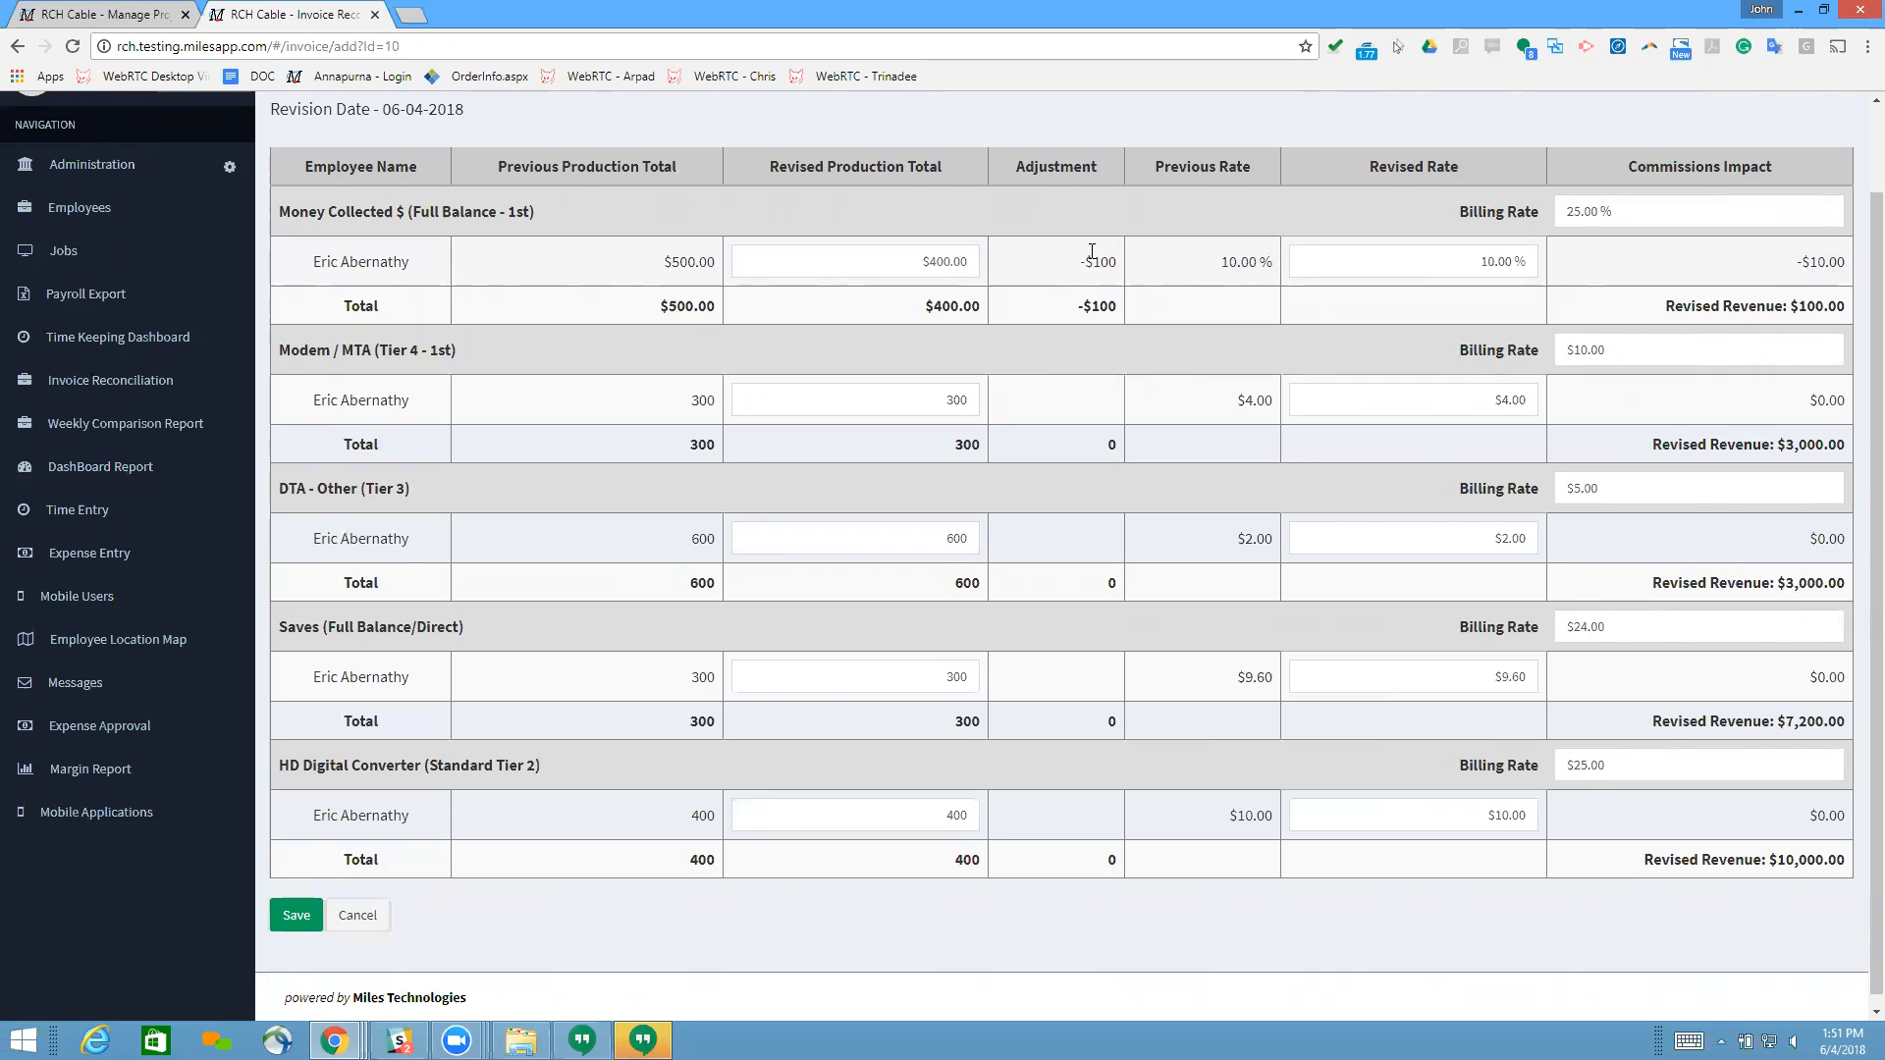
{"action": "double_click", "coordinate": [1490, 266]}
{"action": "type", "text": "12"}
{"action": "left_click", "coordinate": [915, 257]}
{"action": "double_click", "coordinate": [915, 257]}
{"action": "type", "text": "600"}
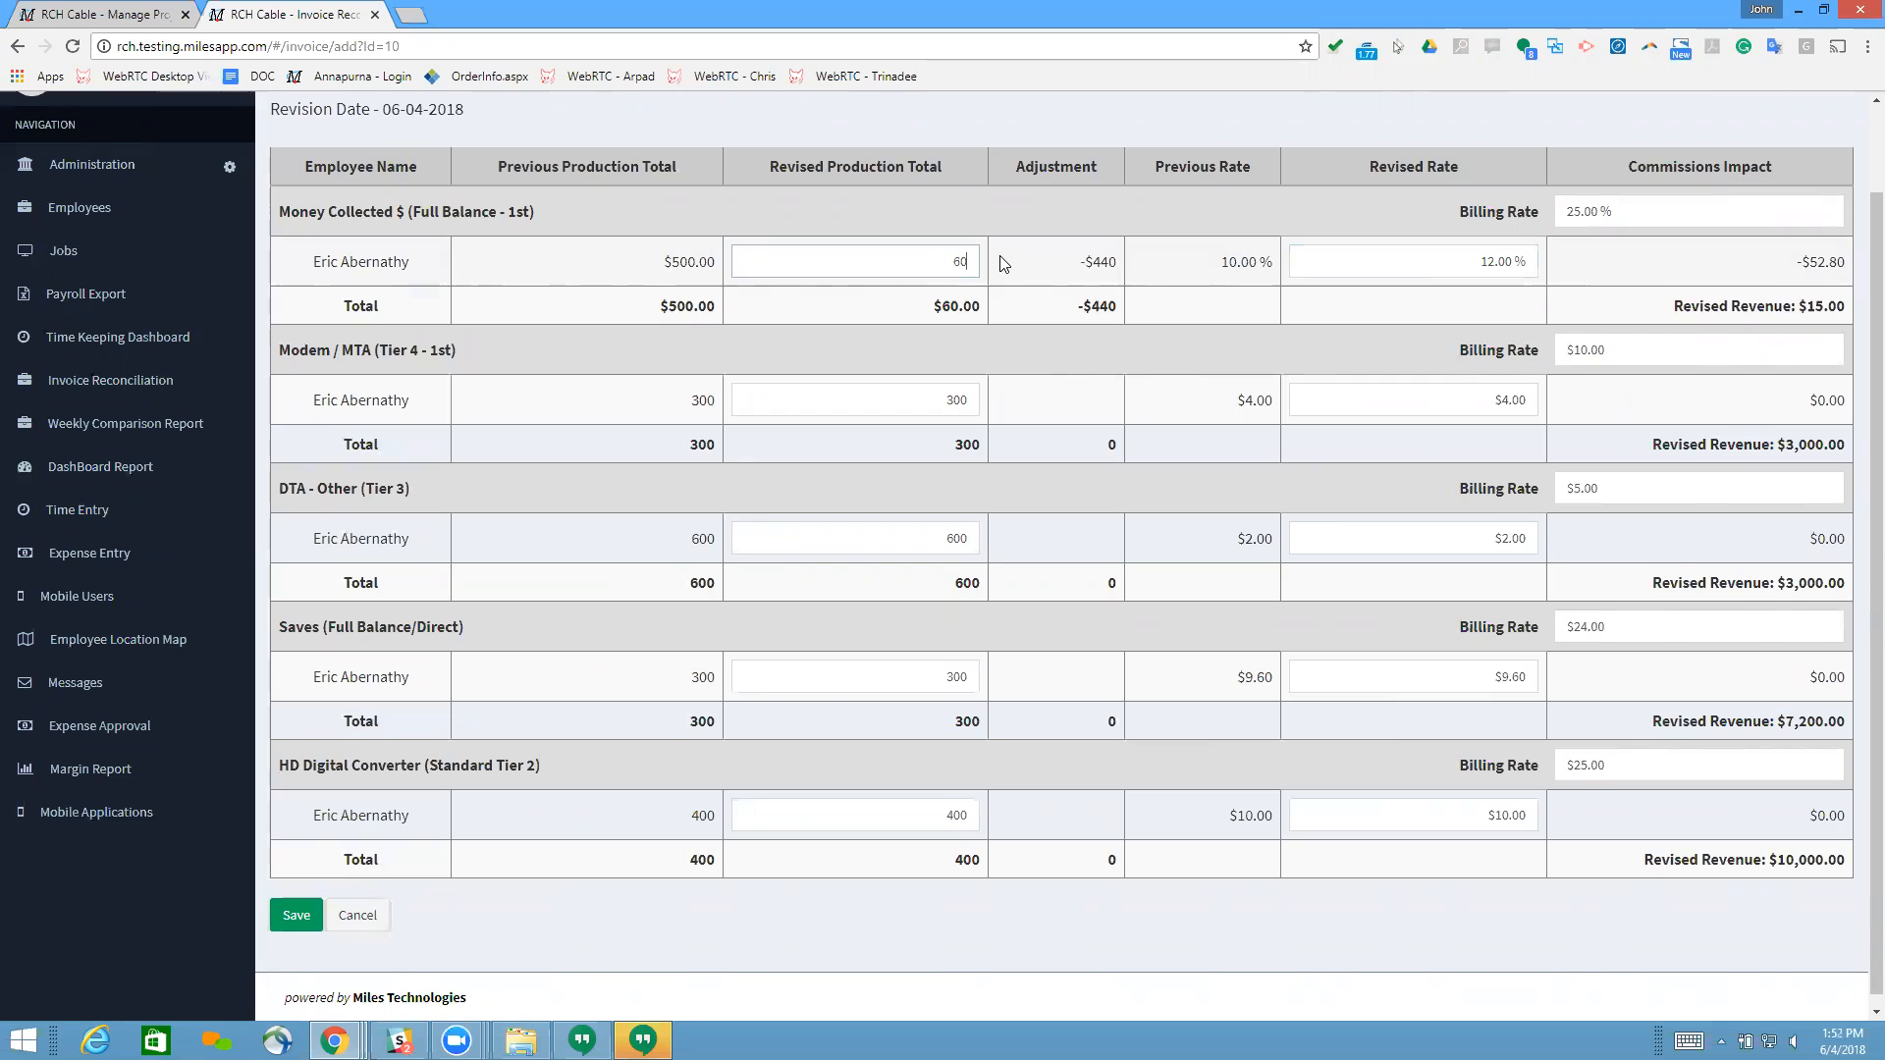
Step: Set the employee's revised production total for Money Collected $ to $500
{"action": "double_click", "coordinate": [976, 261]}
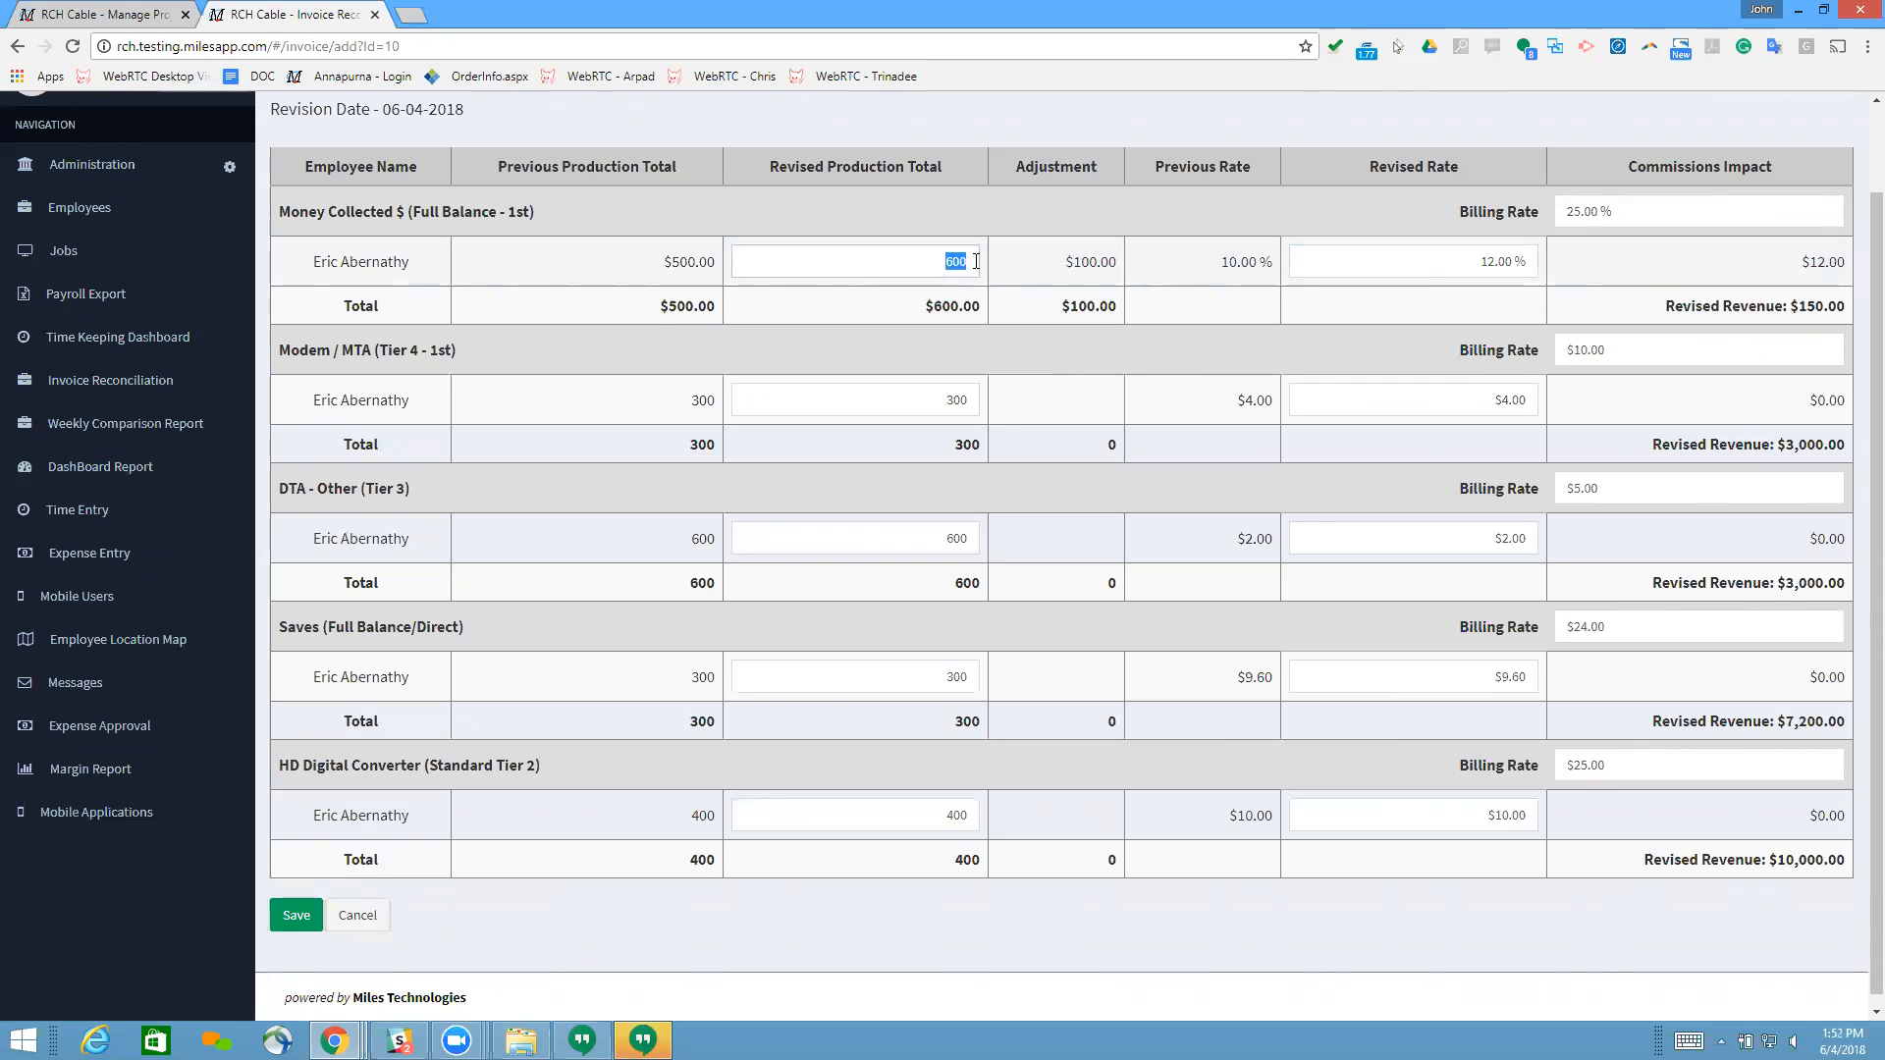
{"action": "type", "text": "500"}
{"action": "left_click", "coordinate": [1121, 265]}
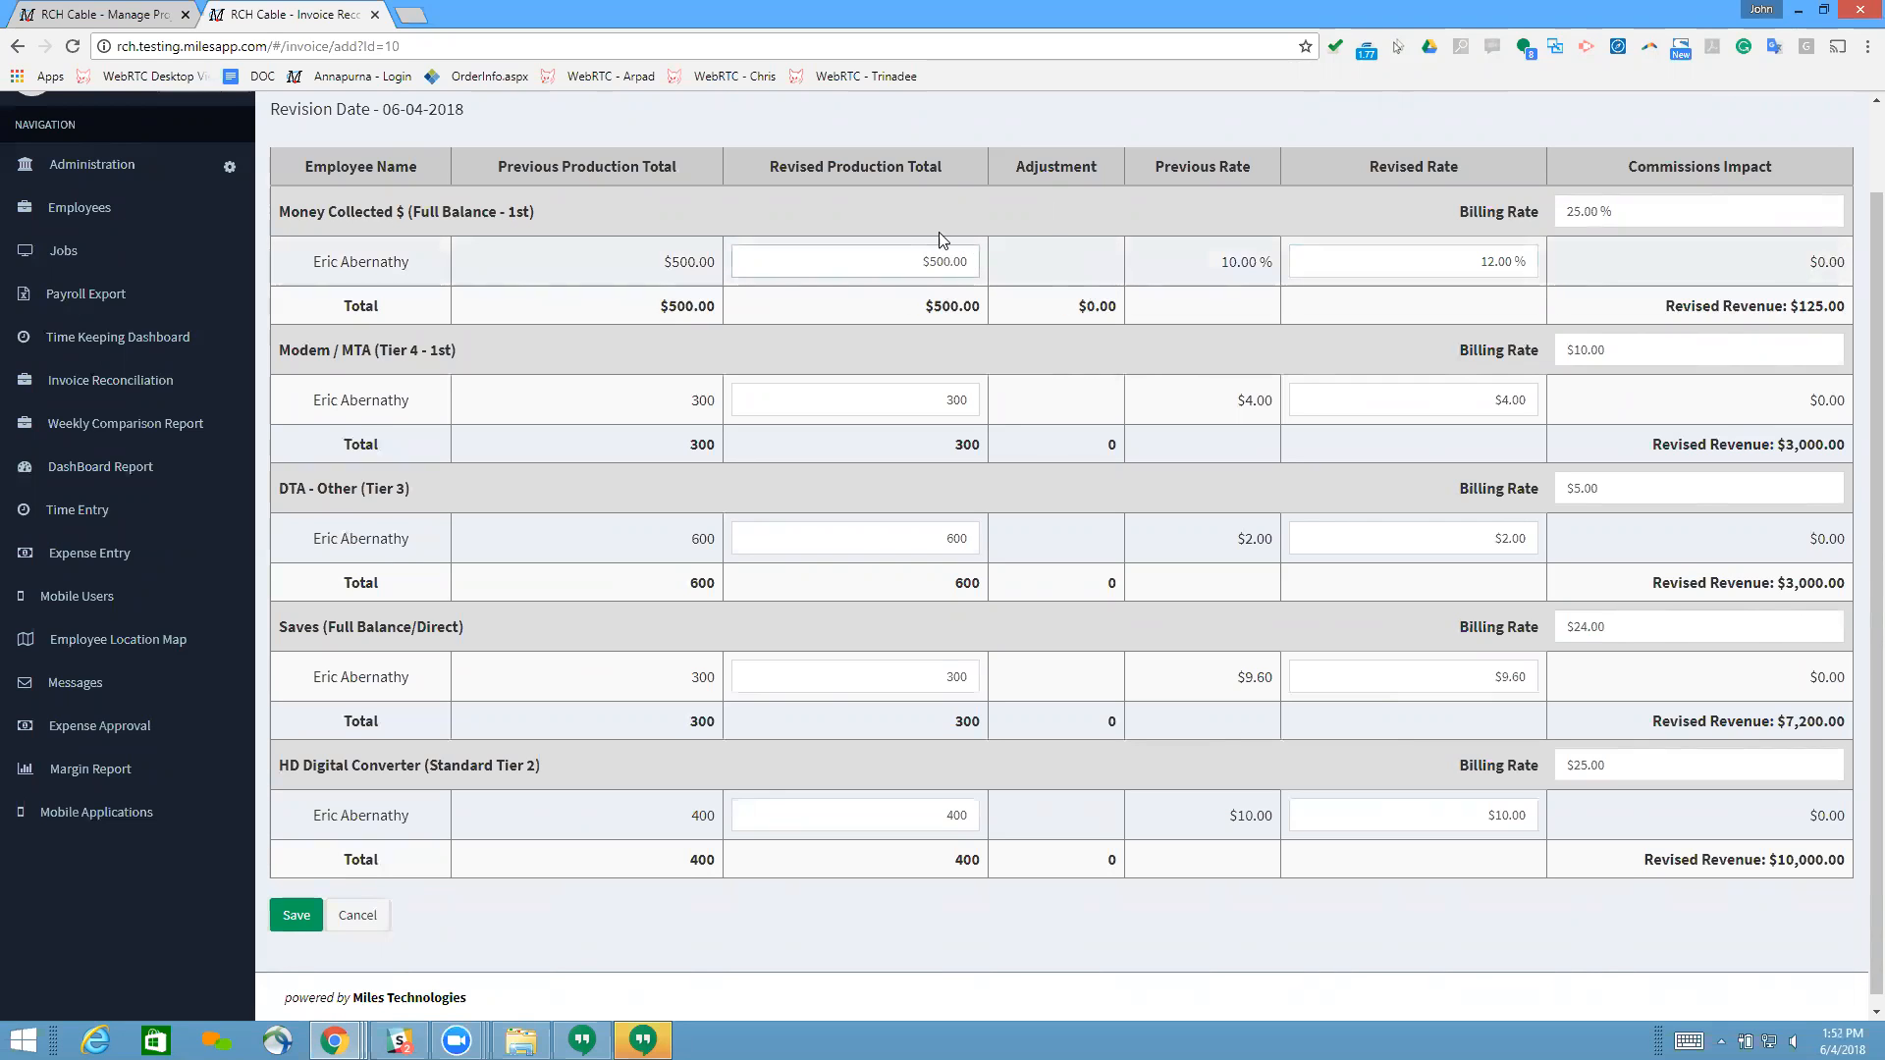
Step: Inspect the revised rate, billing rate and previous production total for Money Collected $
{"action": "double_click", "coordinate": [1513, 261]}
{"action": "left_click", "coordinate": [1618, 267]}
{"action": "left_click", "coordinate": [1640, 215]}
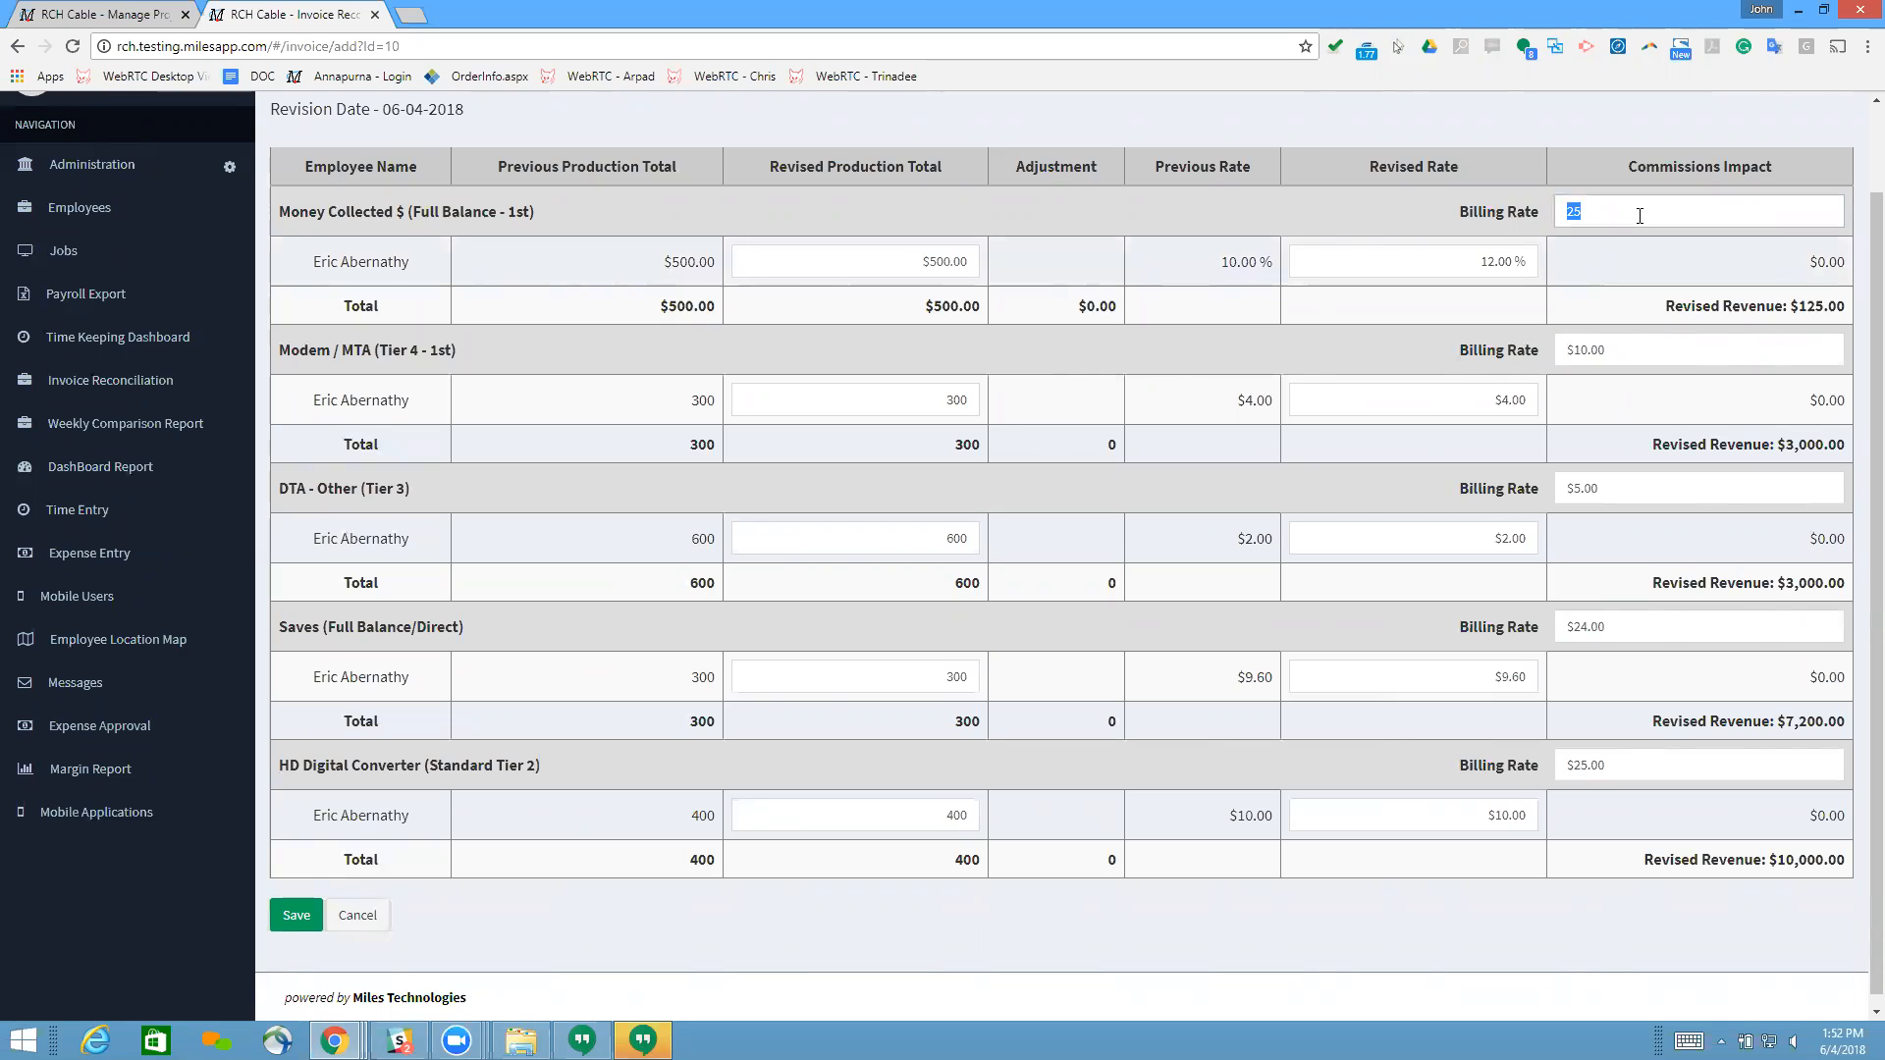
{"action": "left_click", "coordinate": [1488, 201]}
{"action": "left_click_drag", "start_coordinate": [1609, 208], "coordinate": [1551, 204]}
{"action": "left_click", "coordinate": [1551, 203]}
{"action": "double_click", "coordinate": [350, 263]}
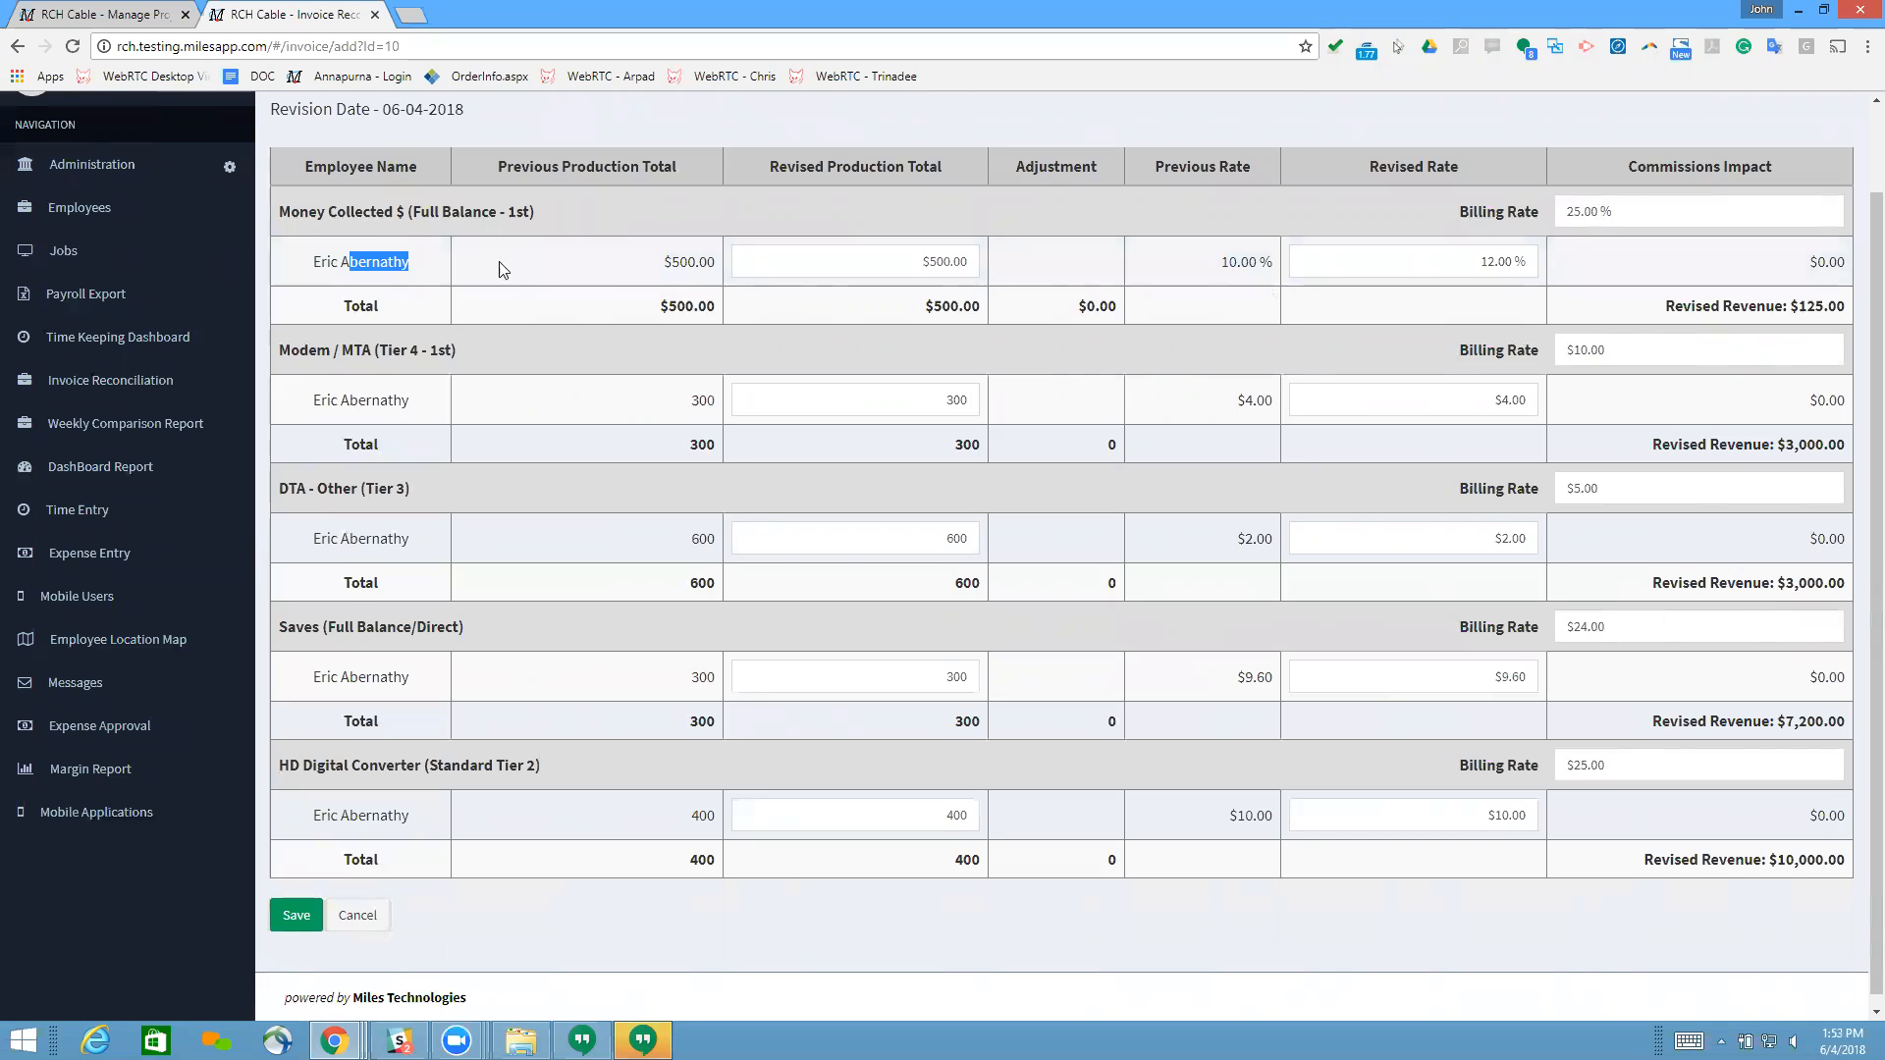
{"action": "left_click", "coordinate": [569, 267]}
{"action": "left_click_drag", "start_coordinate": [658, 259], "coordinate": [707, 261]}
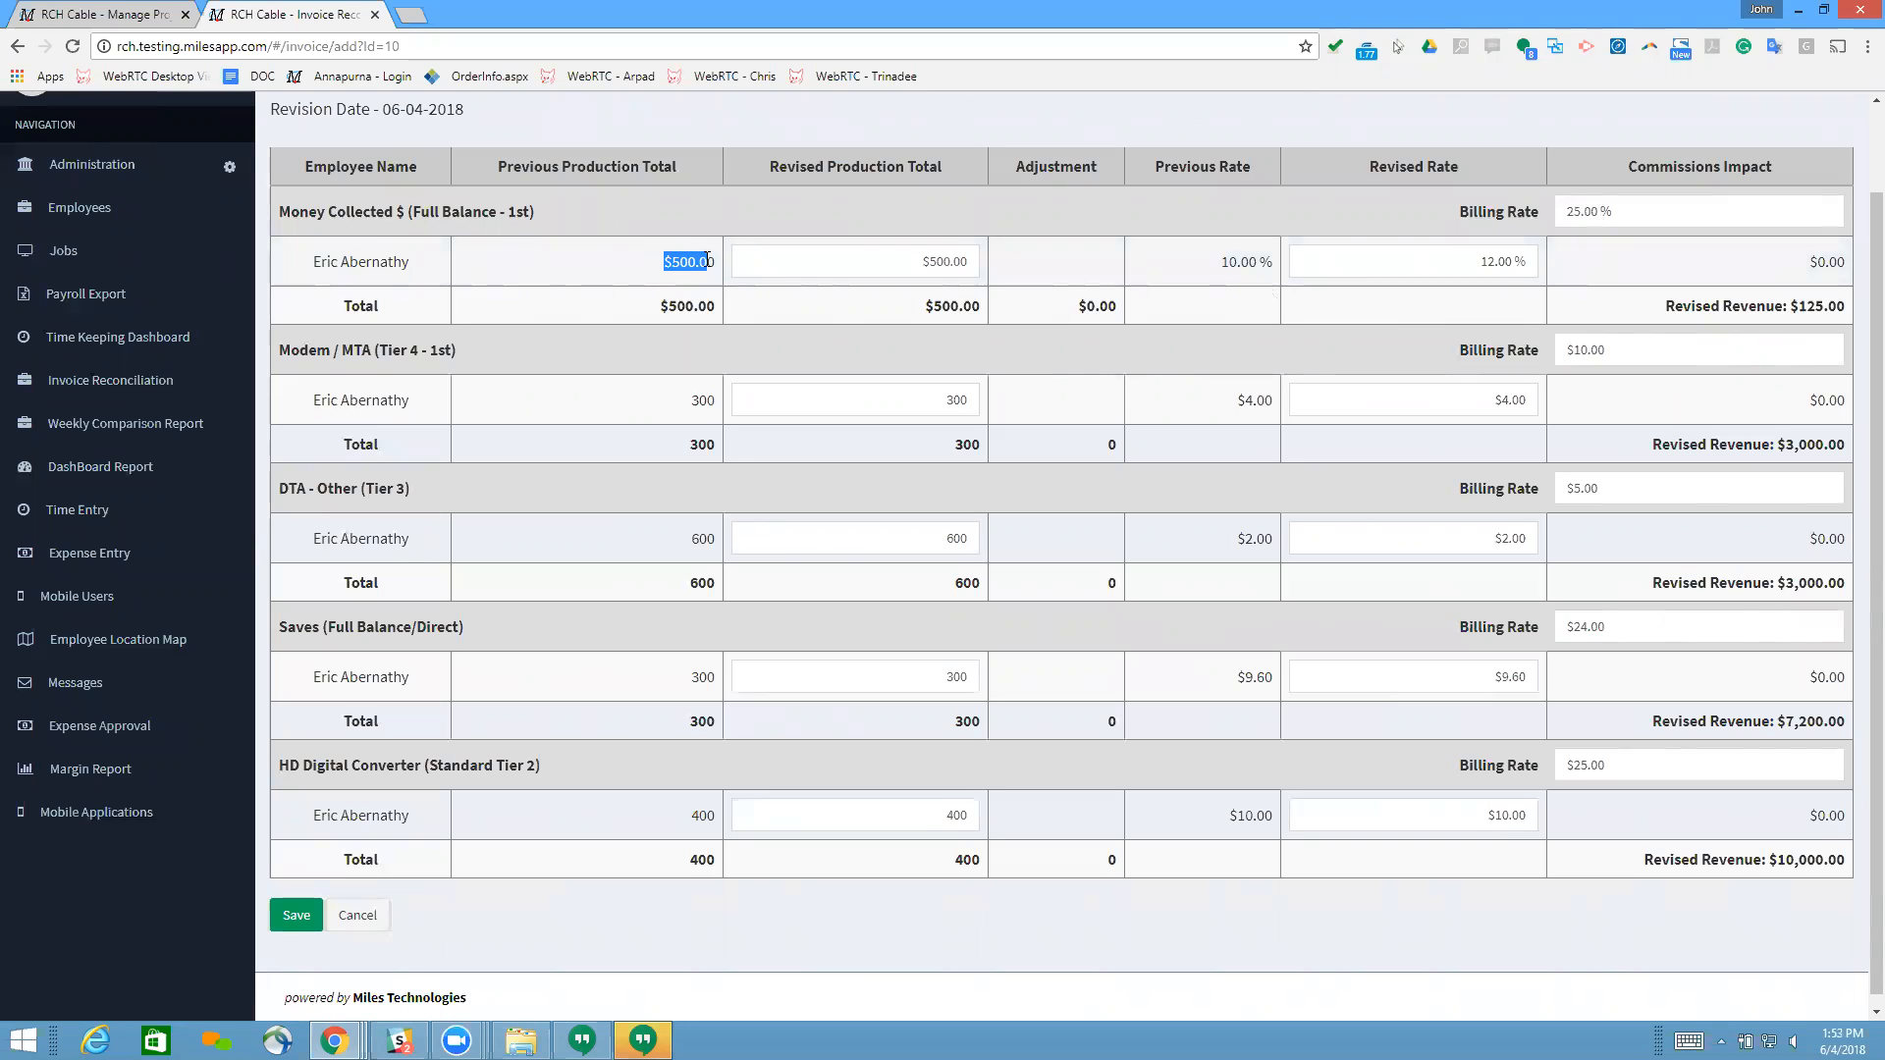
Step: Set the employee's revised rate for Money Collected $ back to the previous rate of 10 %
{"action": "left_click", "coordinate": [1433, 269]}
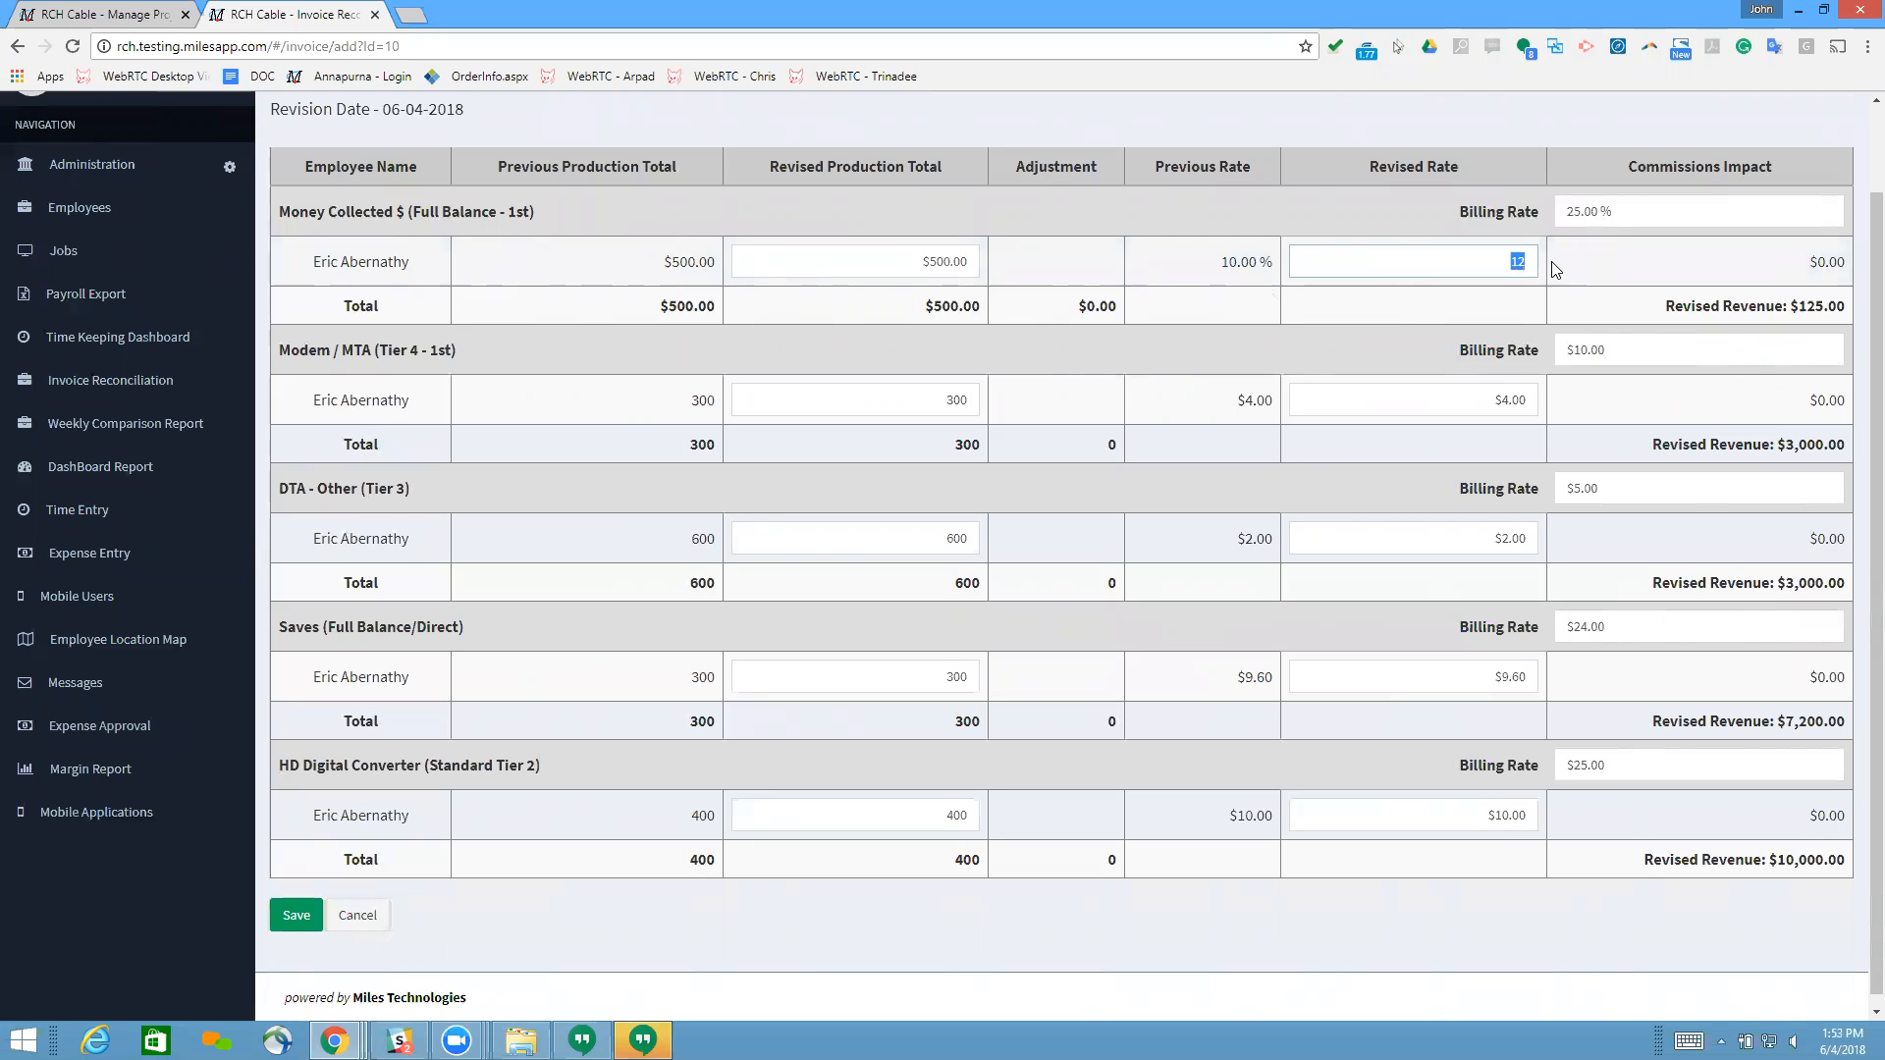
{"action": "type", "text": "10"}
{"action": "left_click", "coordinate": [1556, 268]}
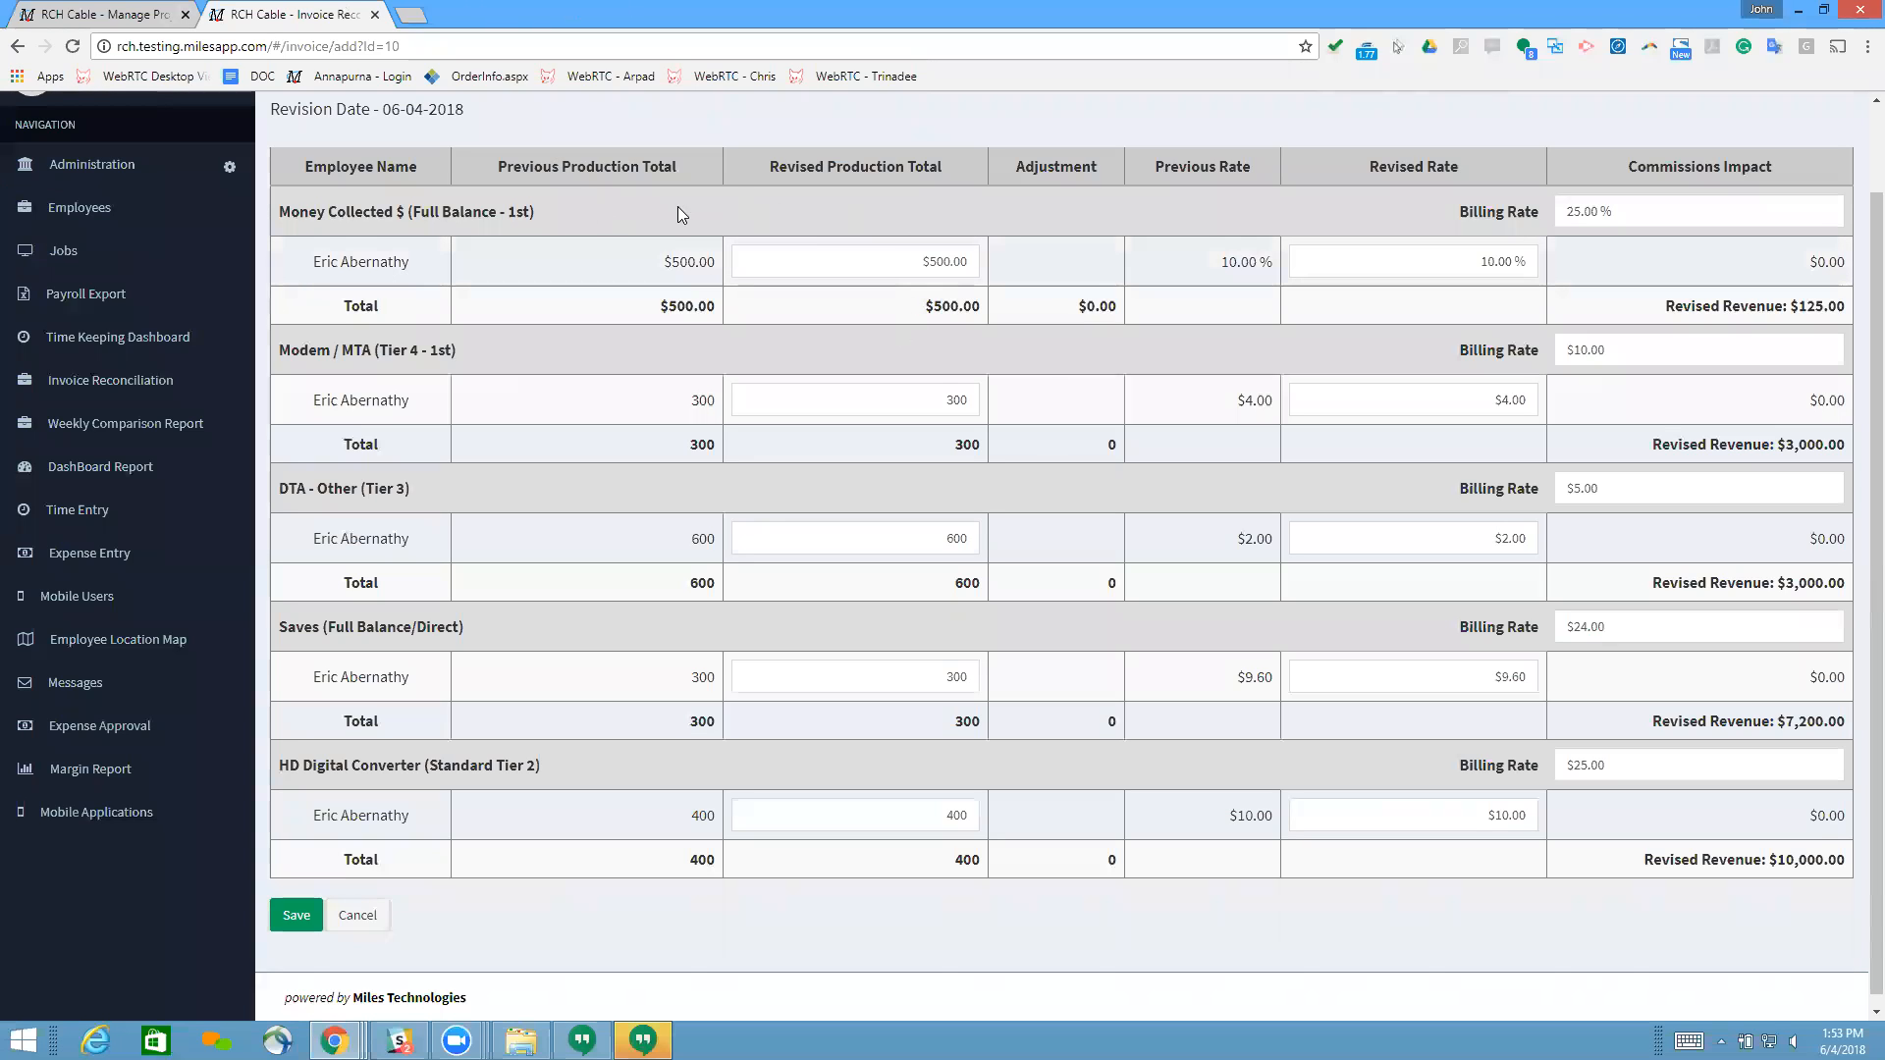
{"action": "left_click_drag", "start_coordinate": [646, 261], "coordinate": [734, 262]}
{"action": "left_click", "coordinate": [795, 214]}
Step: Set the employee's revised production total for Money Collected $ to $400
{"action": "scroll", "coordinate": [1139, 938], "scroll_direction": "down", "scroll_amount": 1}
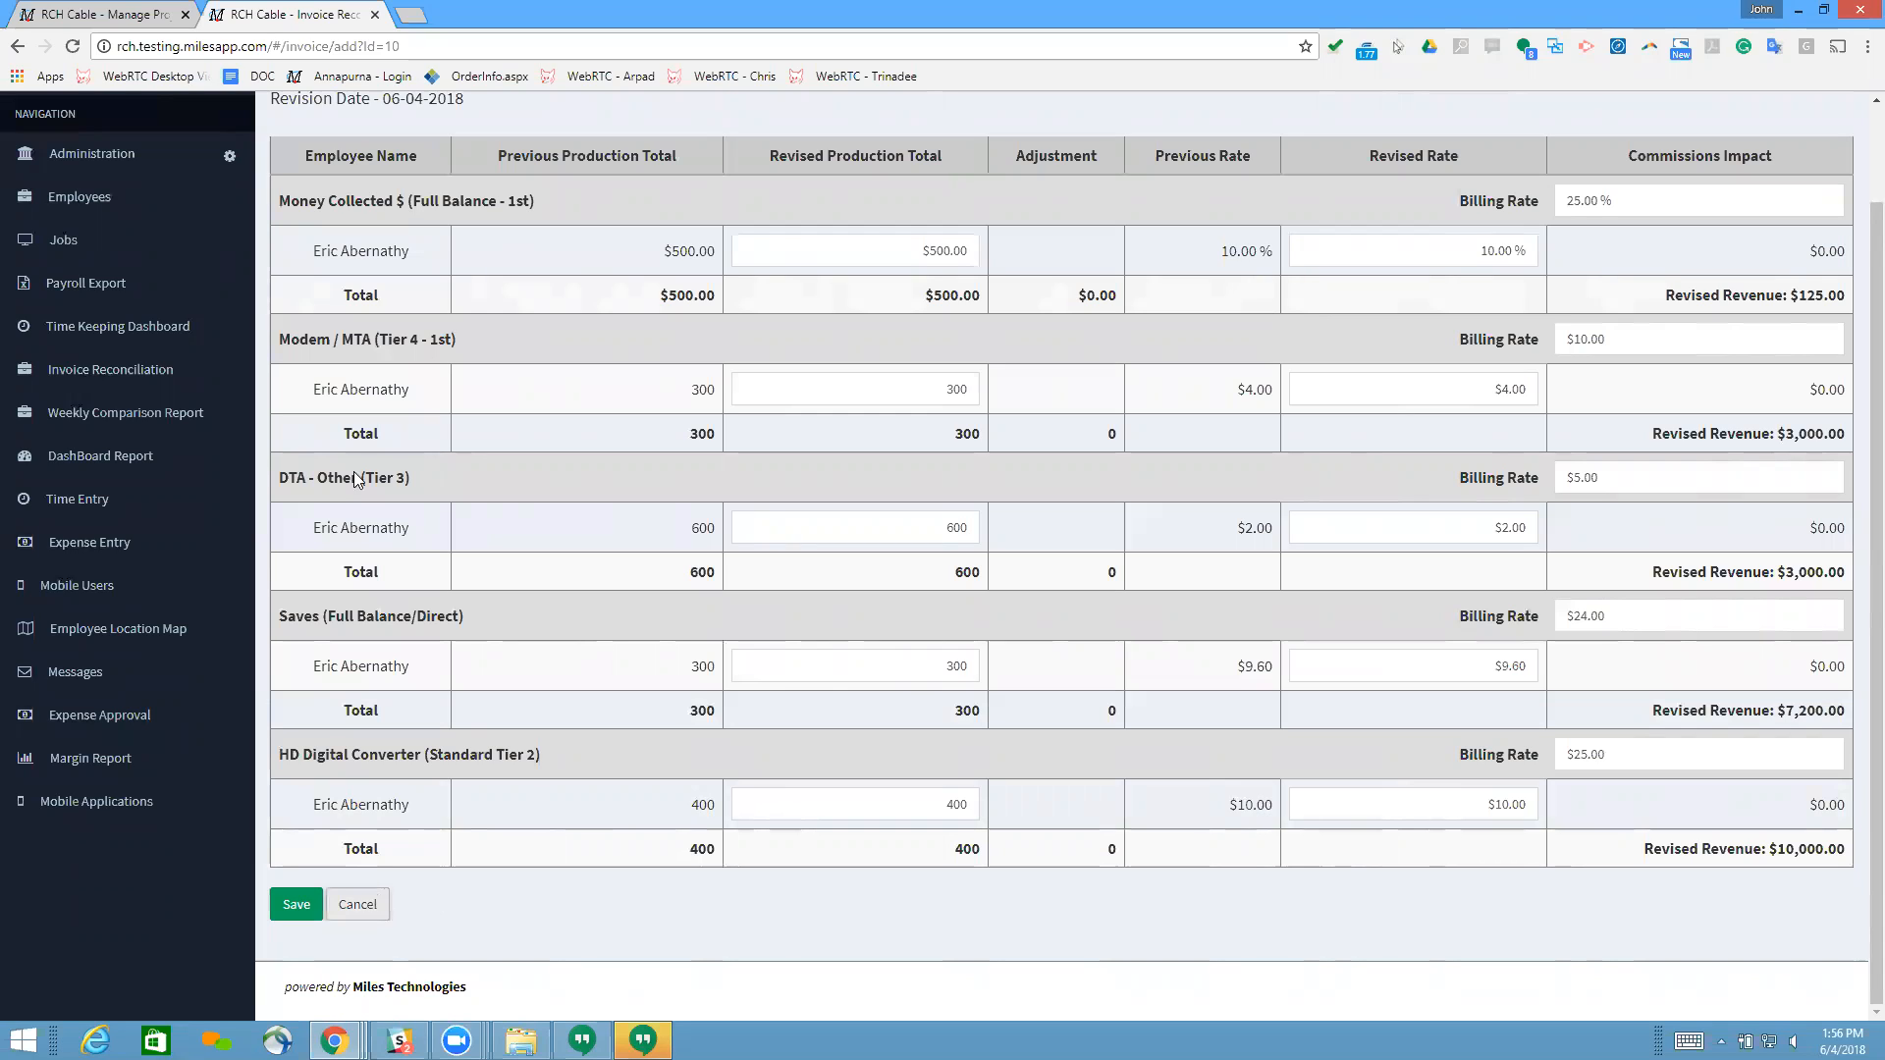
{"action": "left_click", "coordinate": [892, 255]}
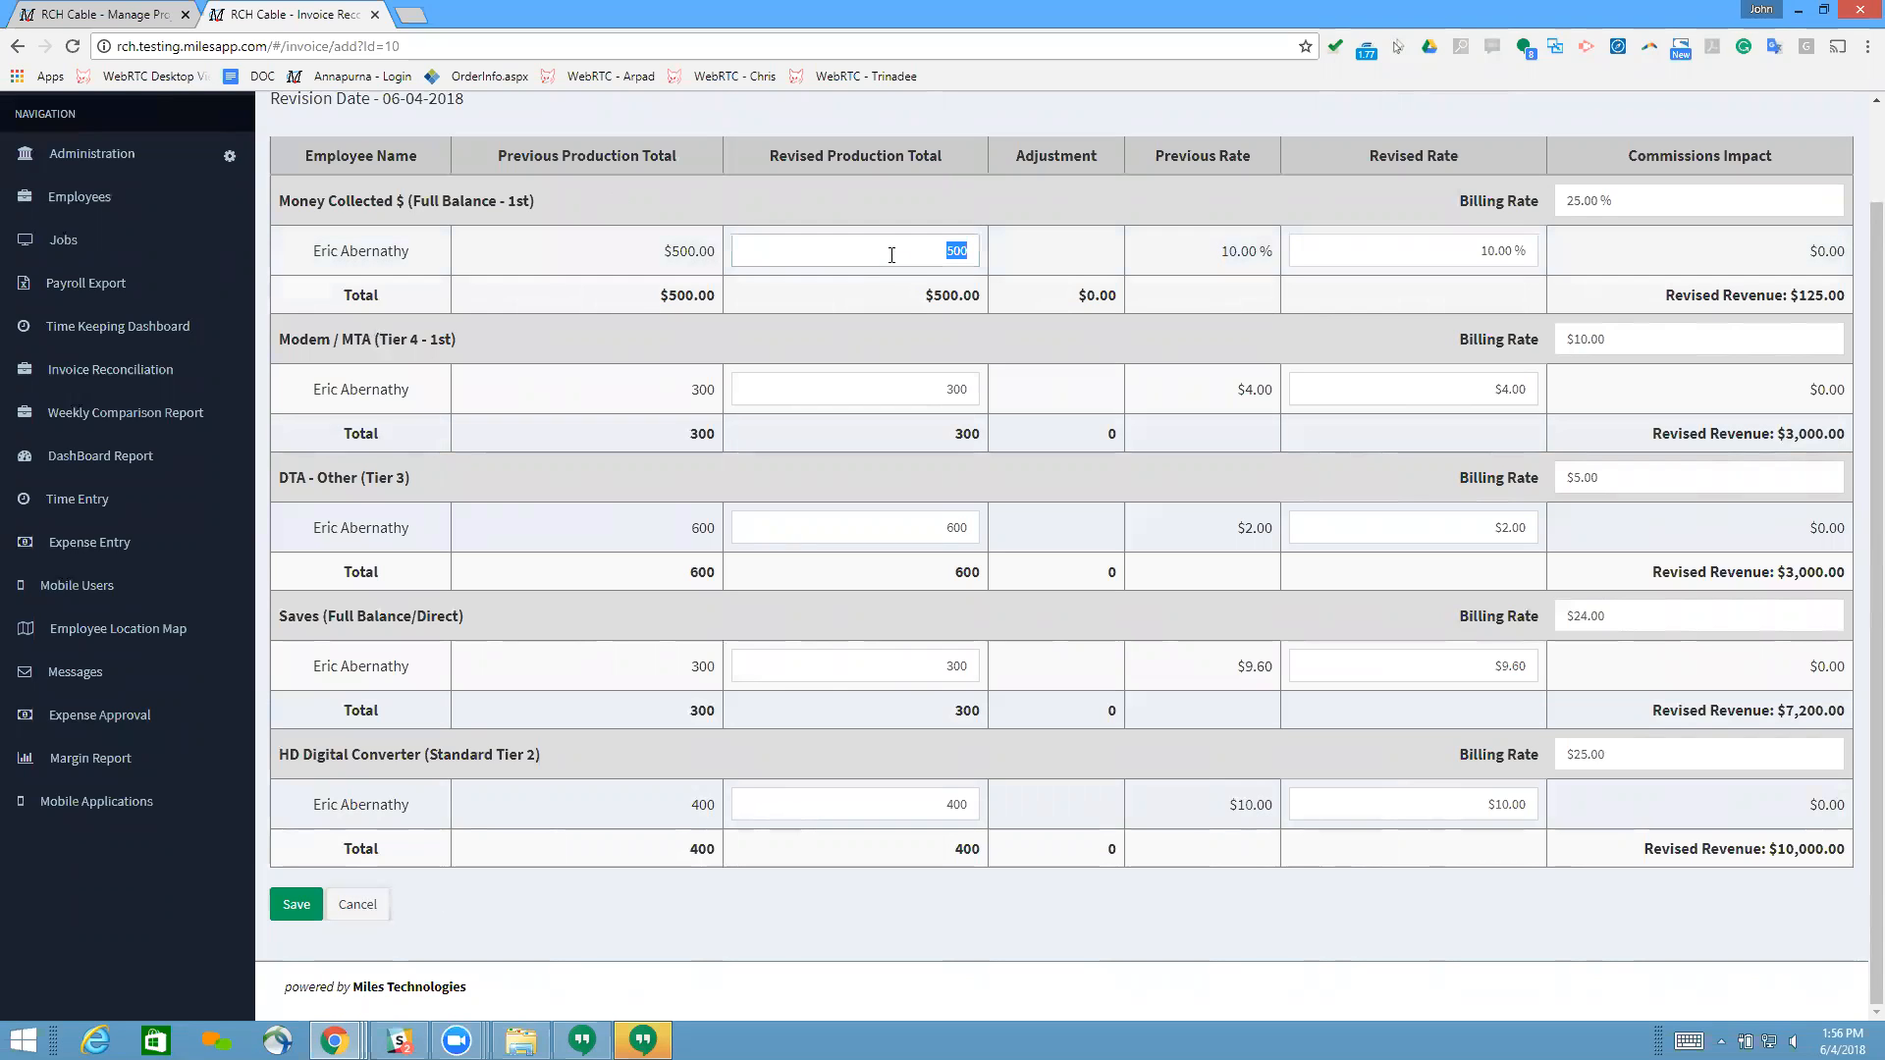
{"action": "type", "text": "400"}
{"action": "scroll", "coordinate": [1487, 396], "scroll_direction": "up", "scroll_amount": 1}
{"action": "left_click", "coordinate": [1449, 349]}
{"action": "left_click", "coordinate": [1305, 300]}
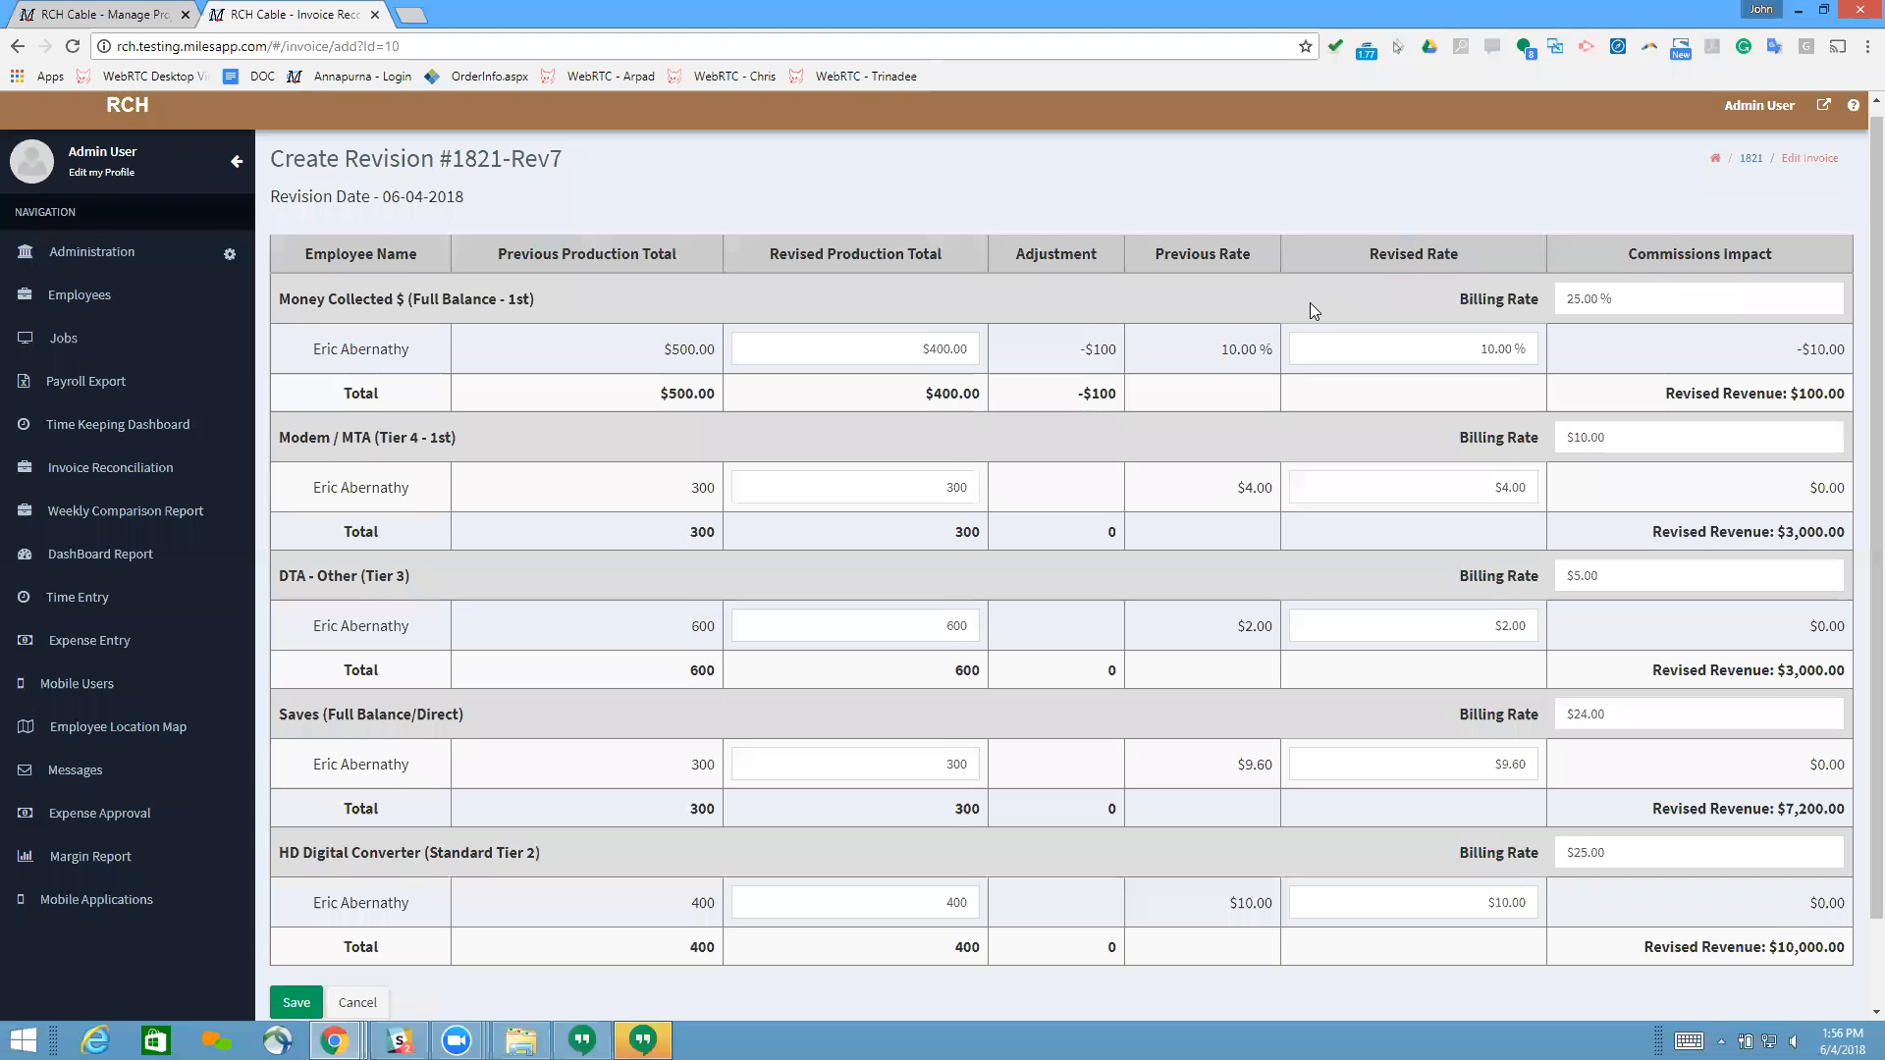
Step: Examine the commissions impact of the revised production total for Money Collected $
{"action": "scroll", "coordinate": [1309, 302], "scroll_direction": "down", "scroll_amount": 1}
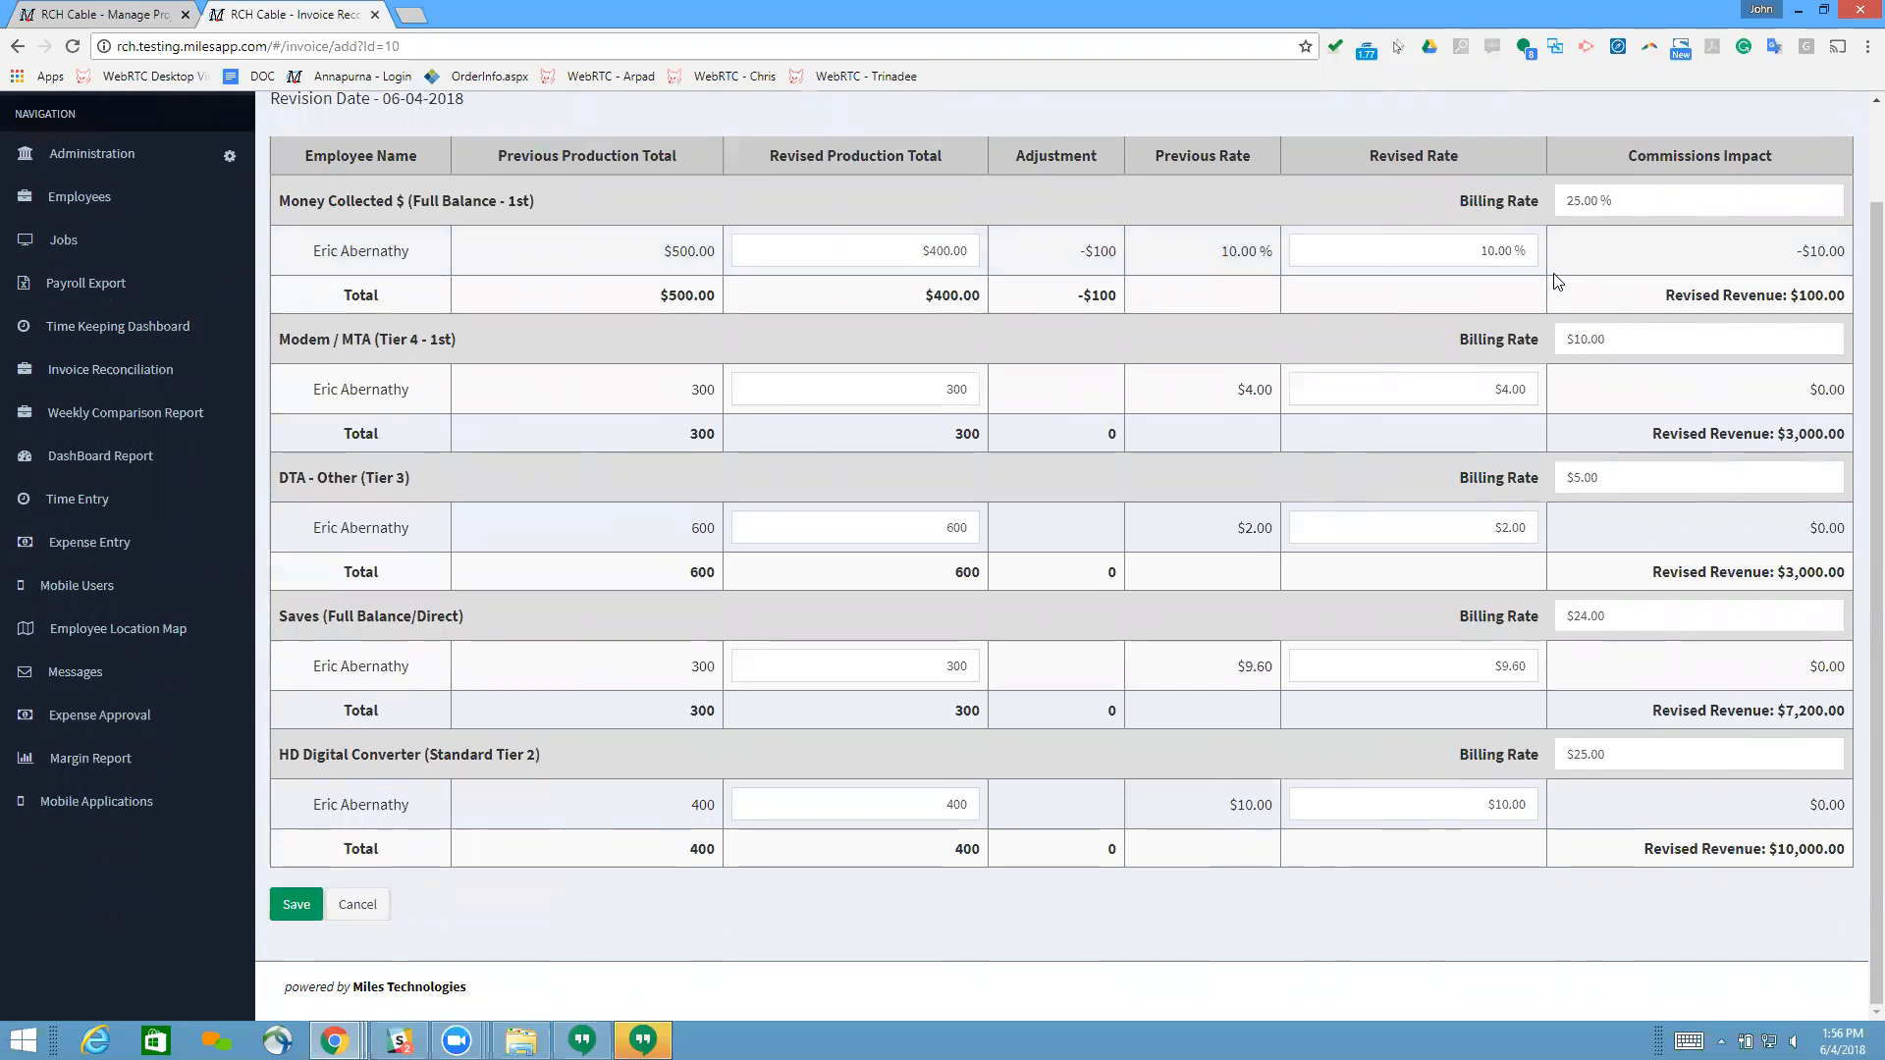
{"action": "left_click_drag", "start_coordinate": [1796, 252], "coordinate": [1855, 252]}
{"action": "left_click", "coordinate": [1799, 257]}
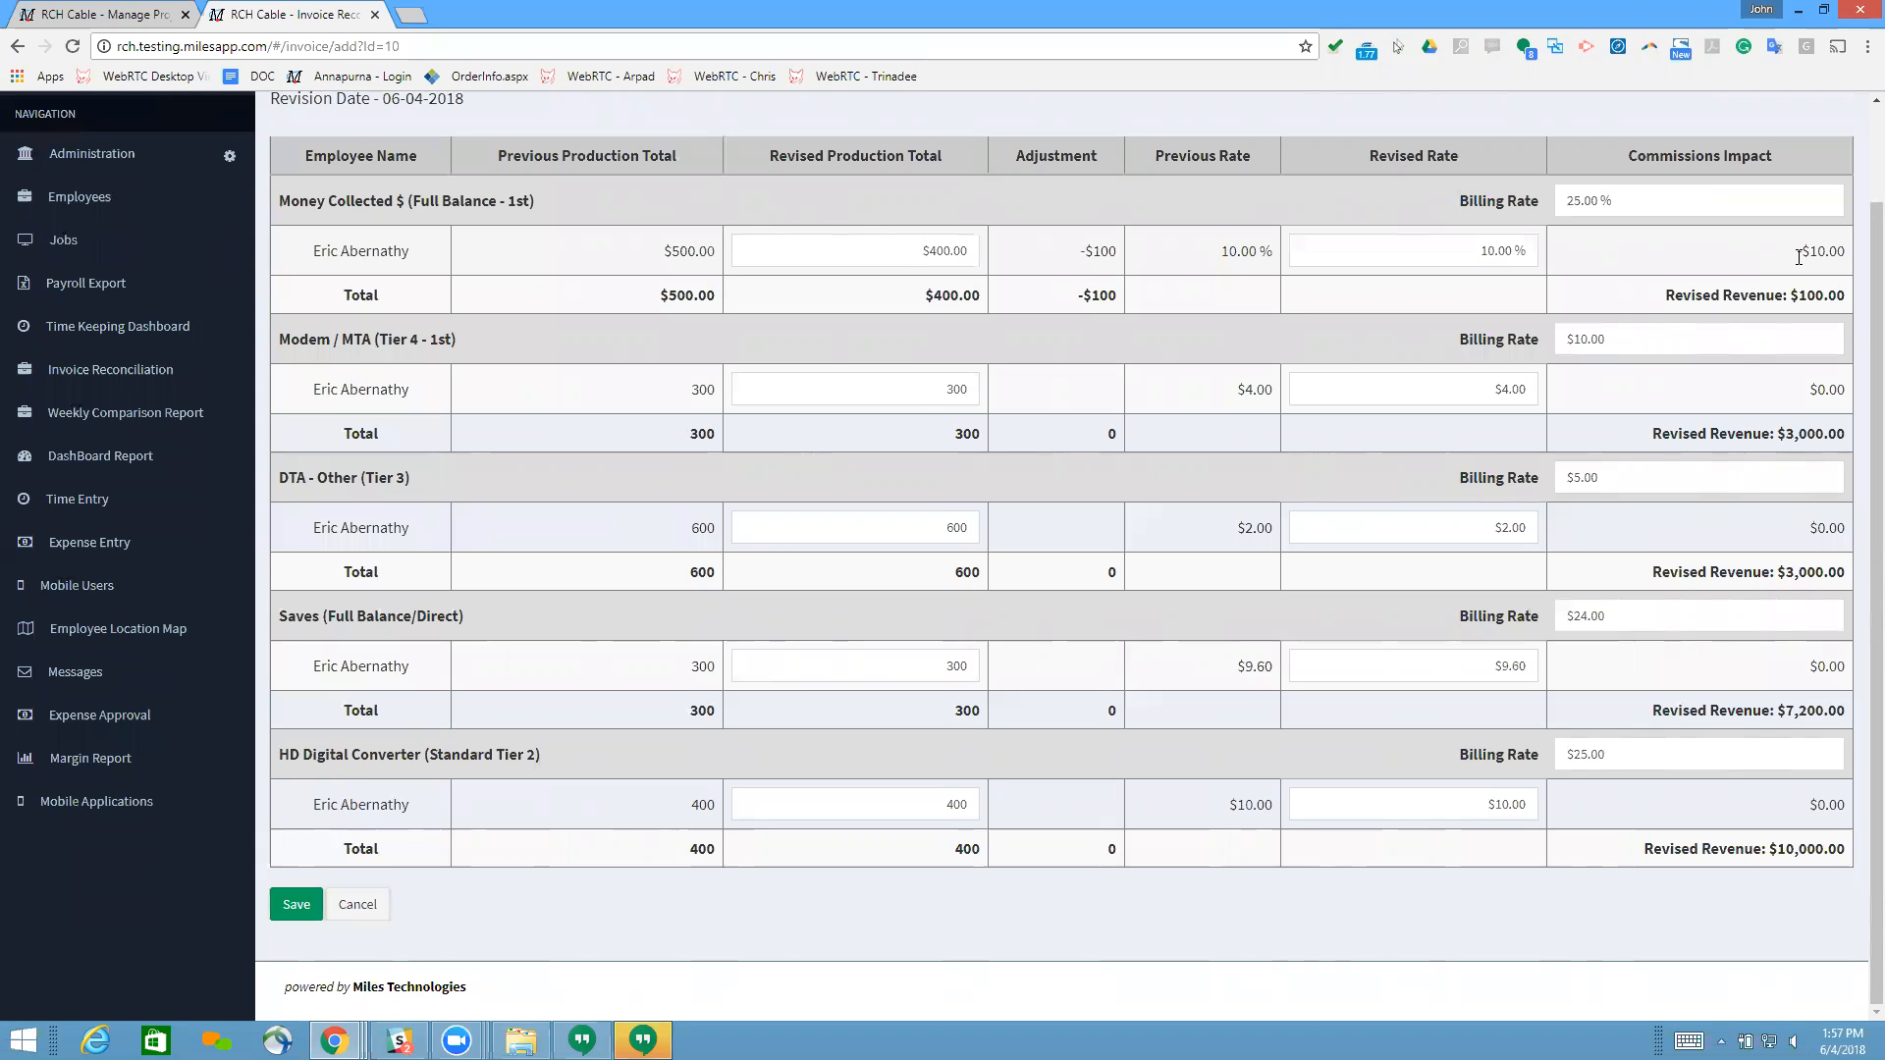
Step: Set the billing rate for Money Collected $ to 30 % and check the revised revenue
{"action": "left_click", "coordinate": [1653, 207]}
{"action": "type", "text": "30.00"}
{"action": "left_click_drag", "start_coordinate": [1659, 204], "coordinate": [1561, 204]}
{"action": "left_click", "coordinate": [1363, 212]}
{"action": "left_click_drag", "start_coordinate": [1473, 200], "coordinate": [1519, 199]}
{"action": "left_click", "coordinate": [1518, 199]}
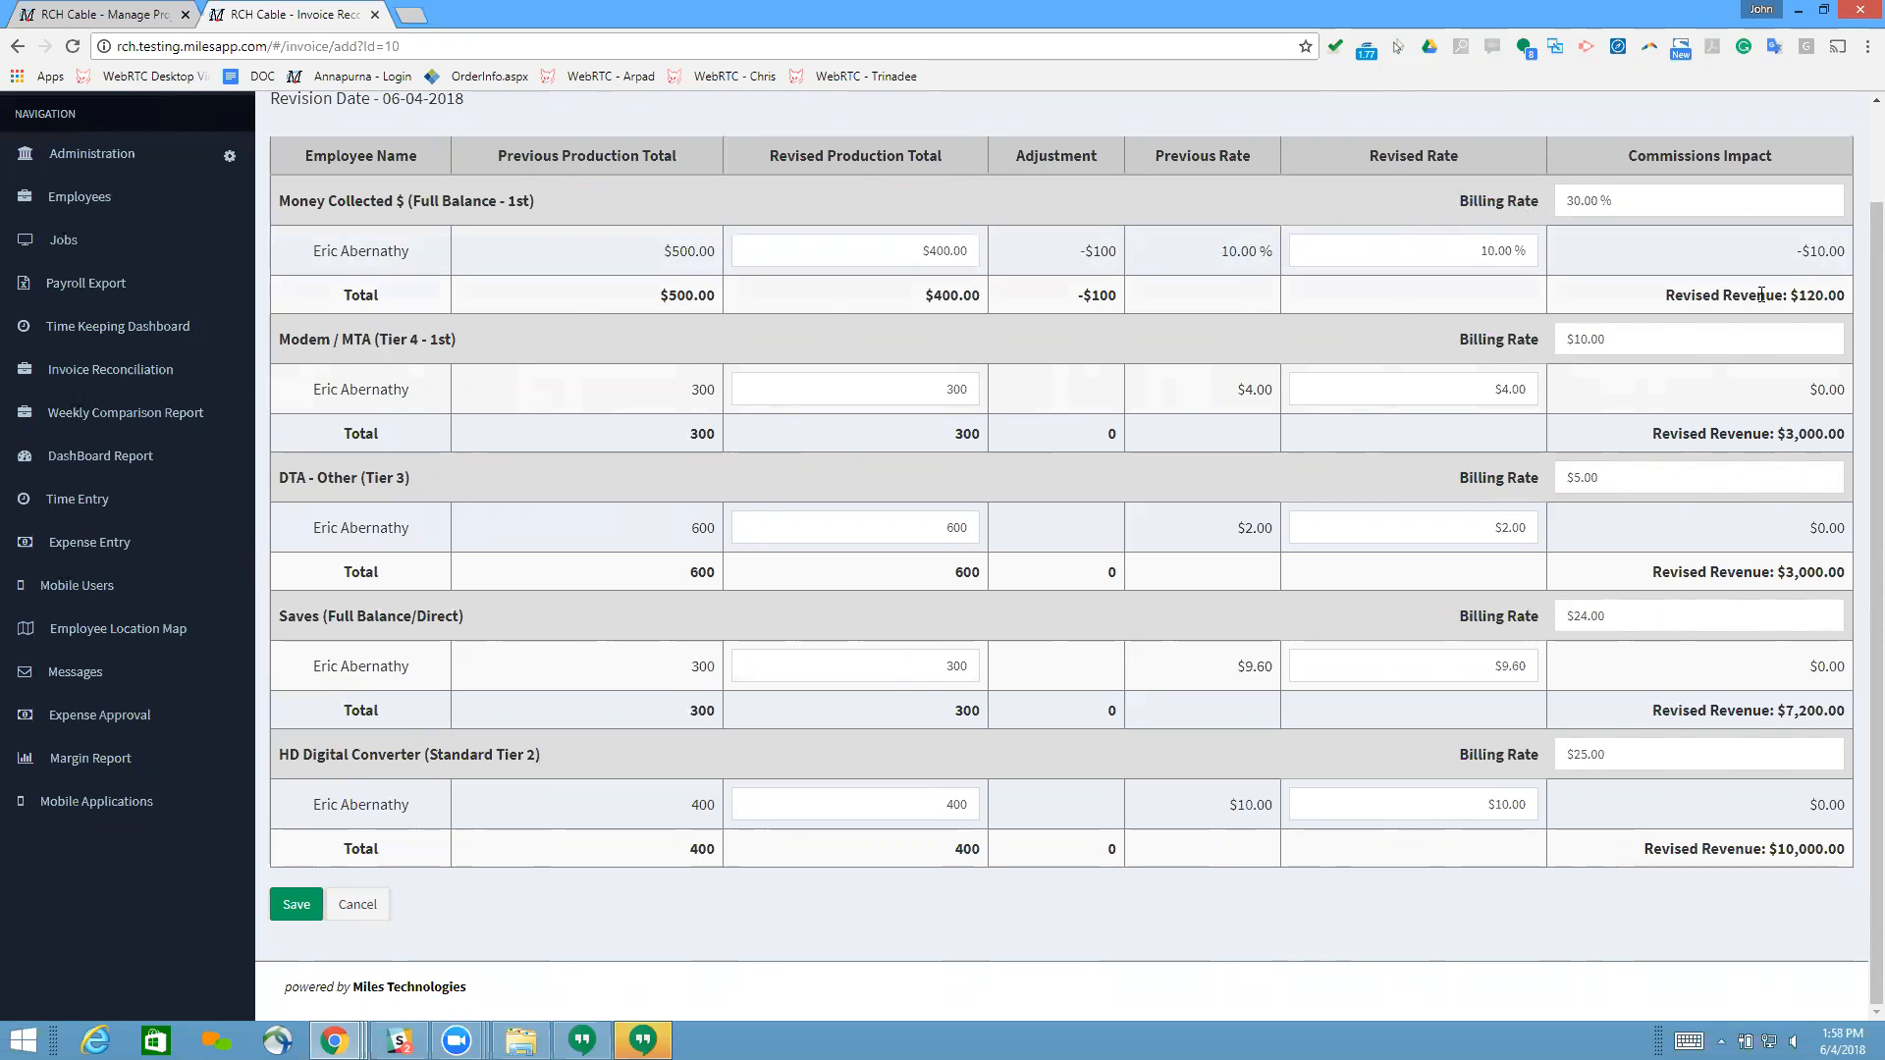
{"action": "left_click_drag", "start_coordinate": [1791, 296], "coordinate": [1842, 299]}
Step: Set the employee's revised rate for Money Collected $ to 12 %
{"action": "left_click", "coordinate": [1416, 243]}
{"action": "type", "text": "12.00"}
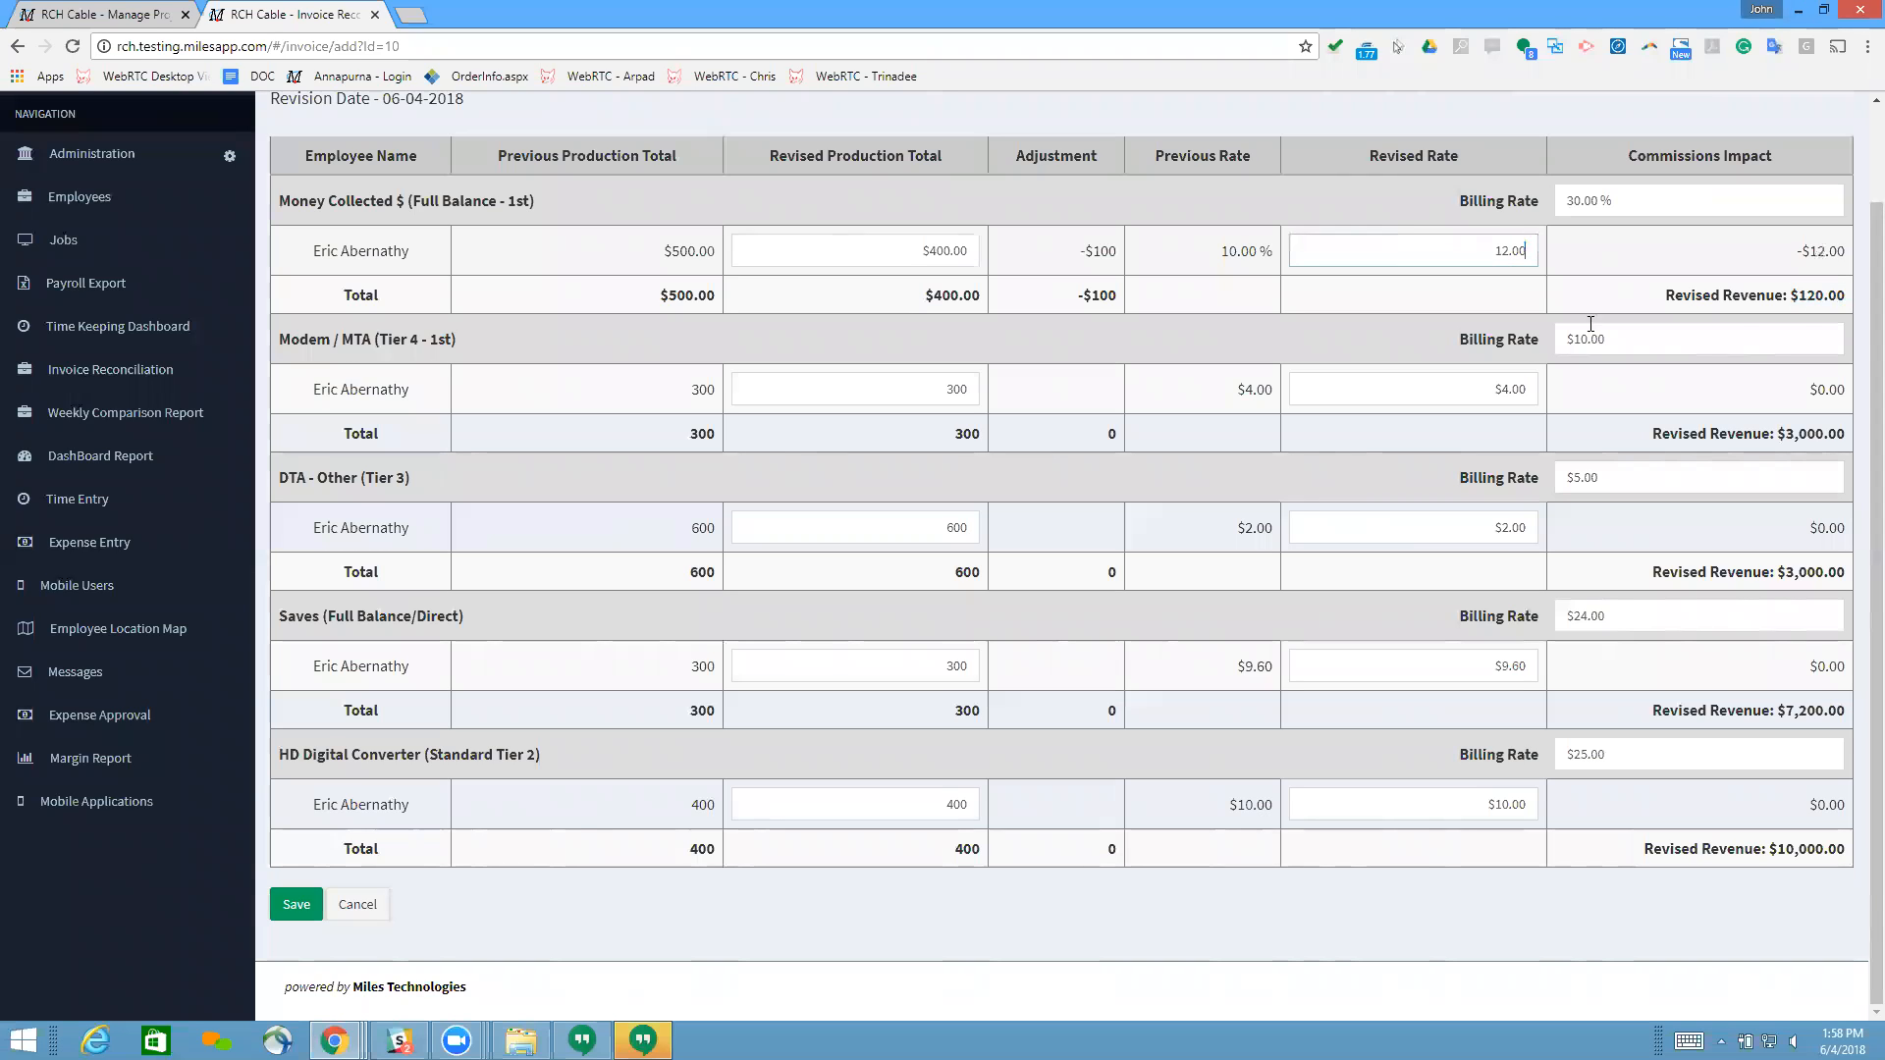
{"action": "left_click", "coordinate": [1668, 253]}
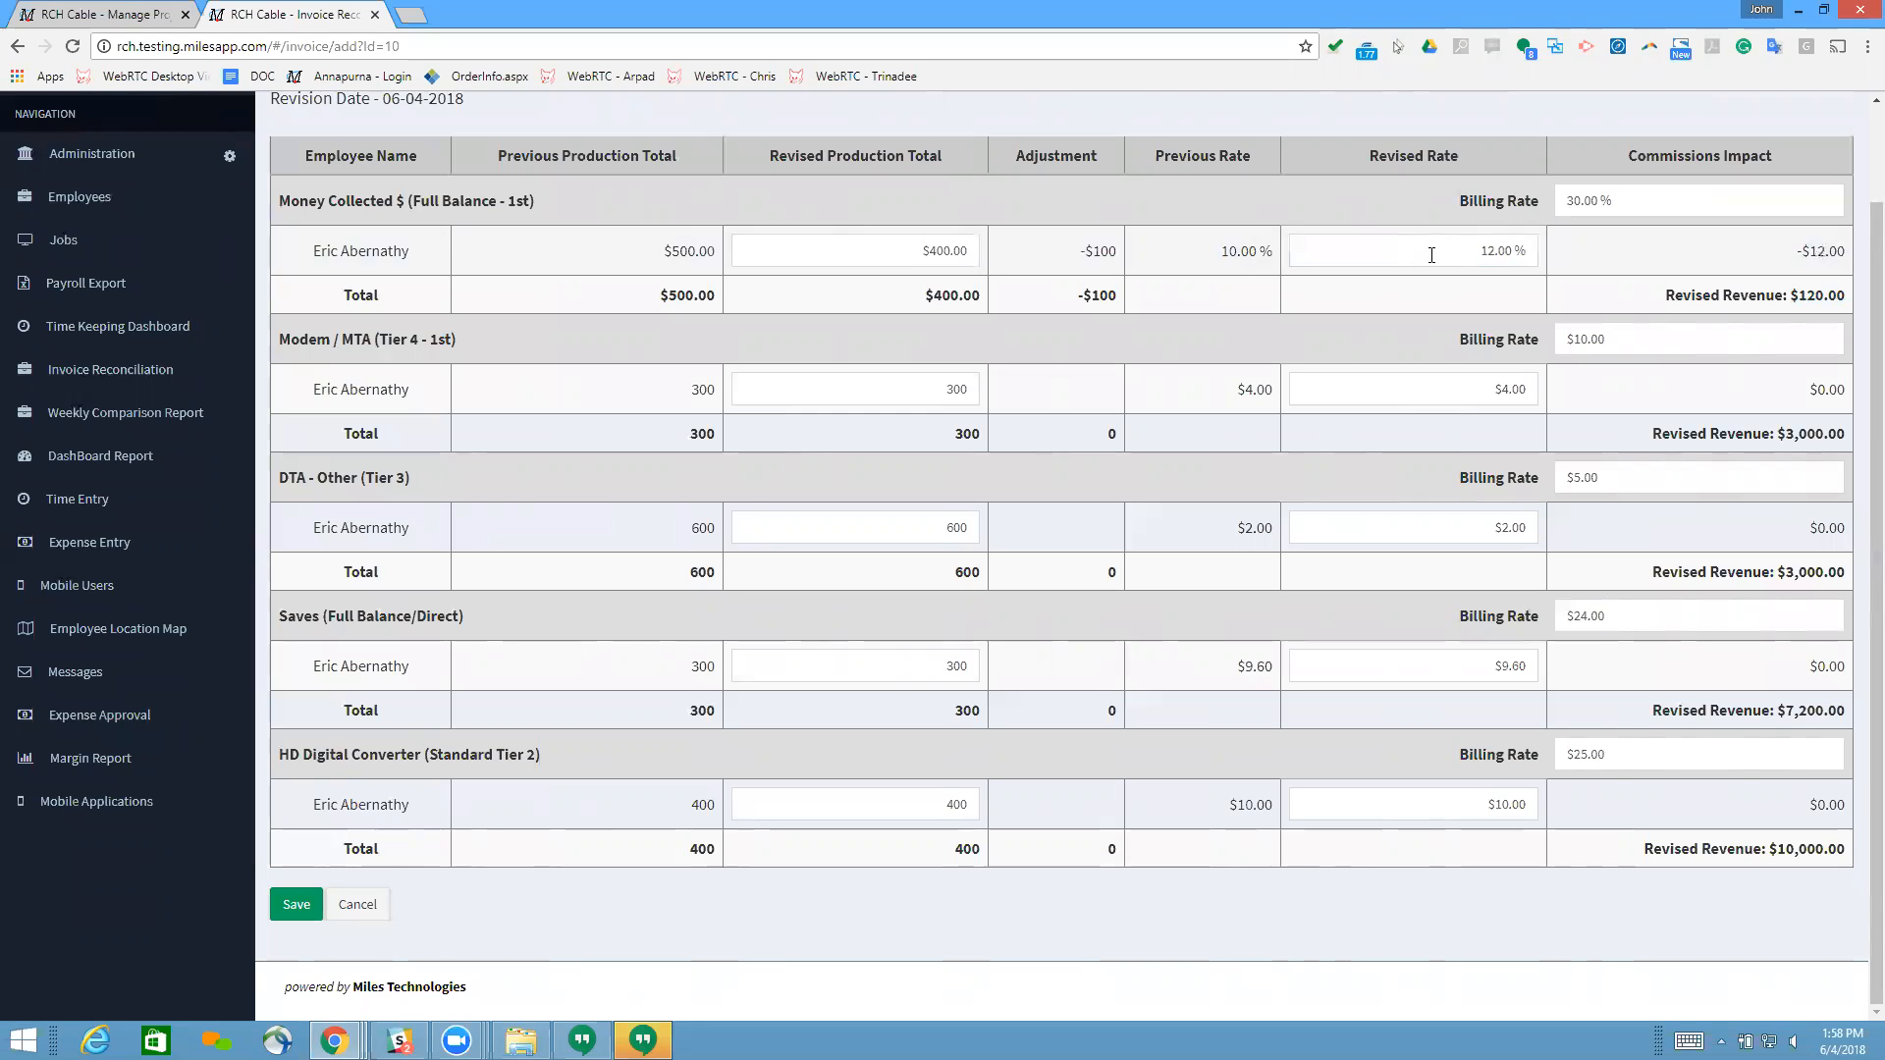
Step: Return the employee's revised rate for Money Collected $ to 10 %
{"action": "left_click", "coordinate": [1432, 255]}
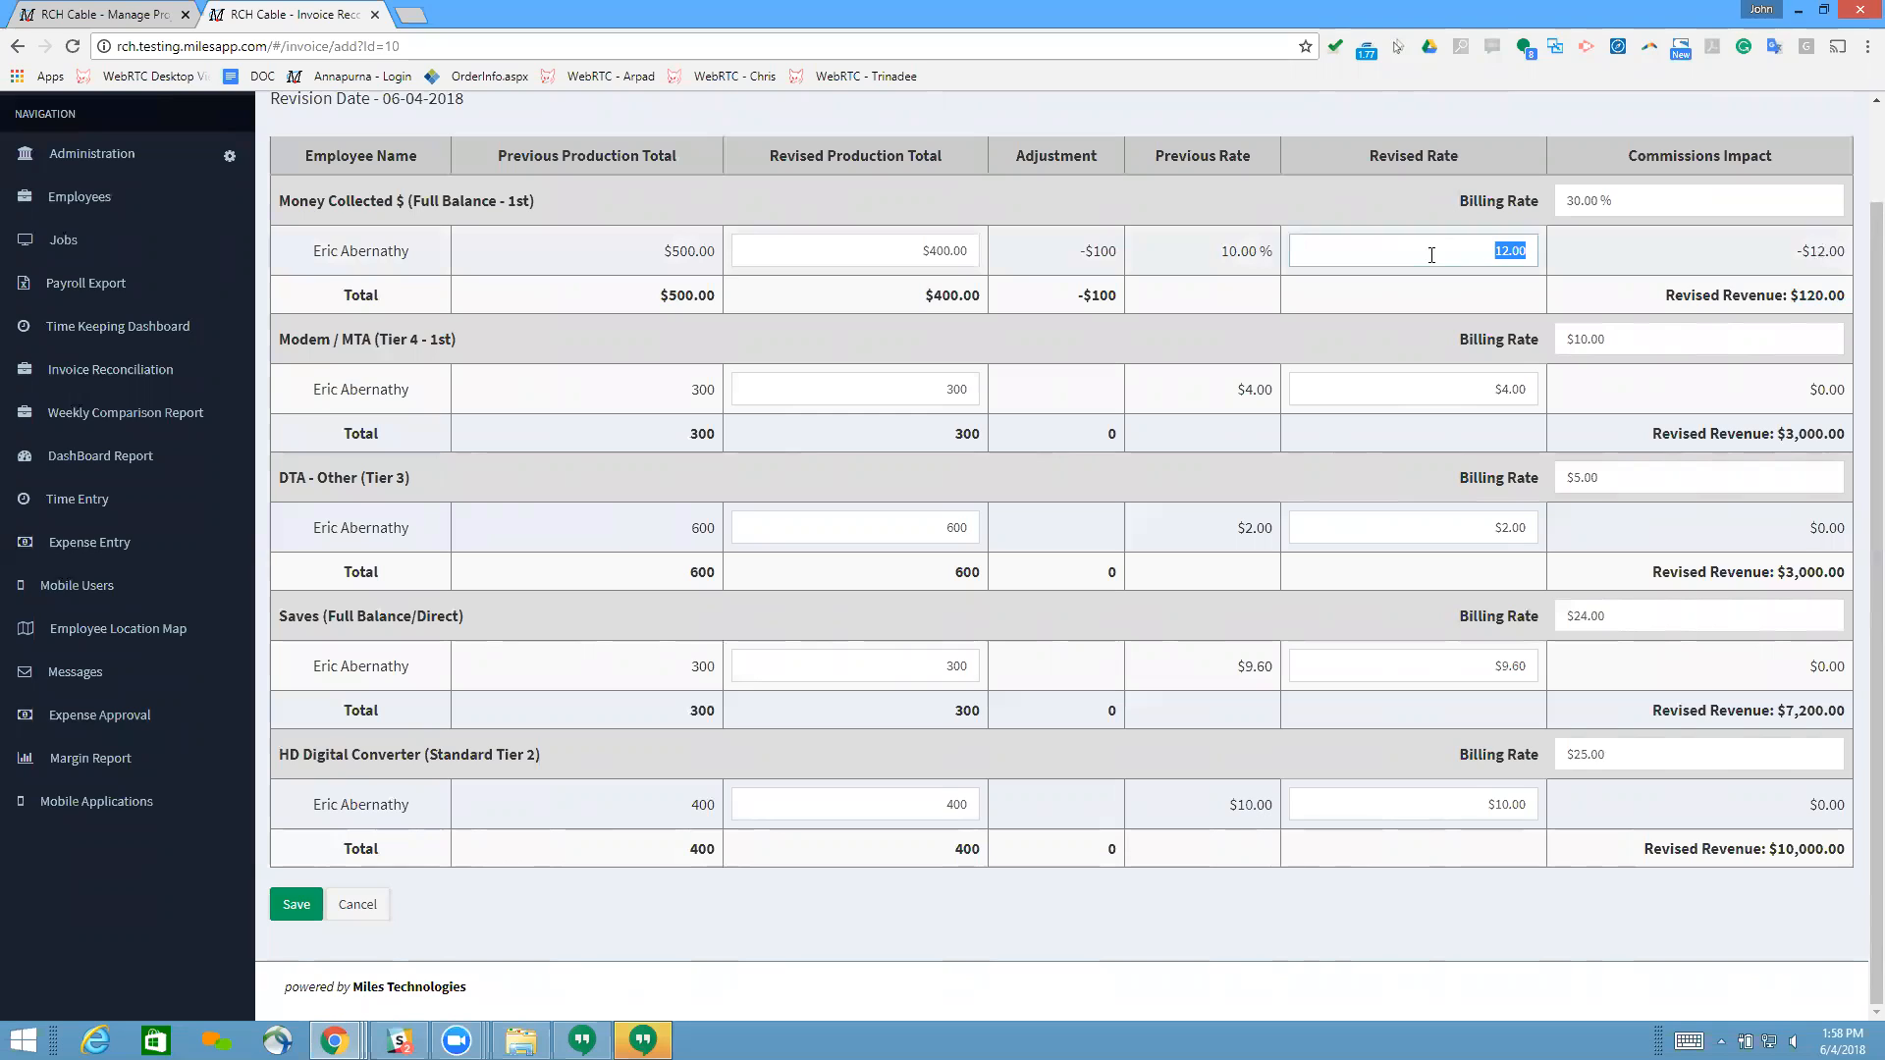
{"action": "type", "text": "10.00"}
{"action": "left_click", "coordinate": [1643, 244]}
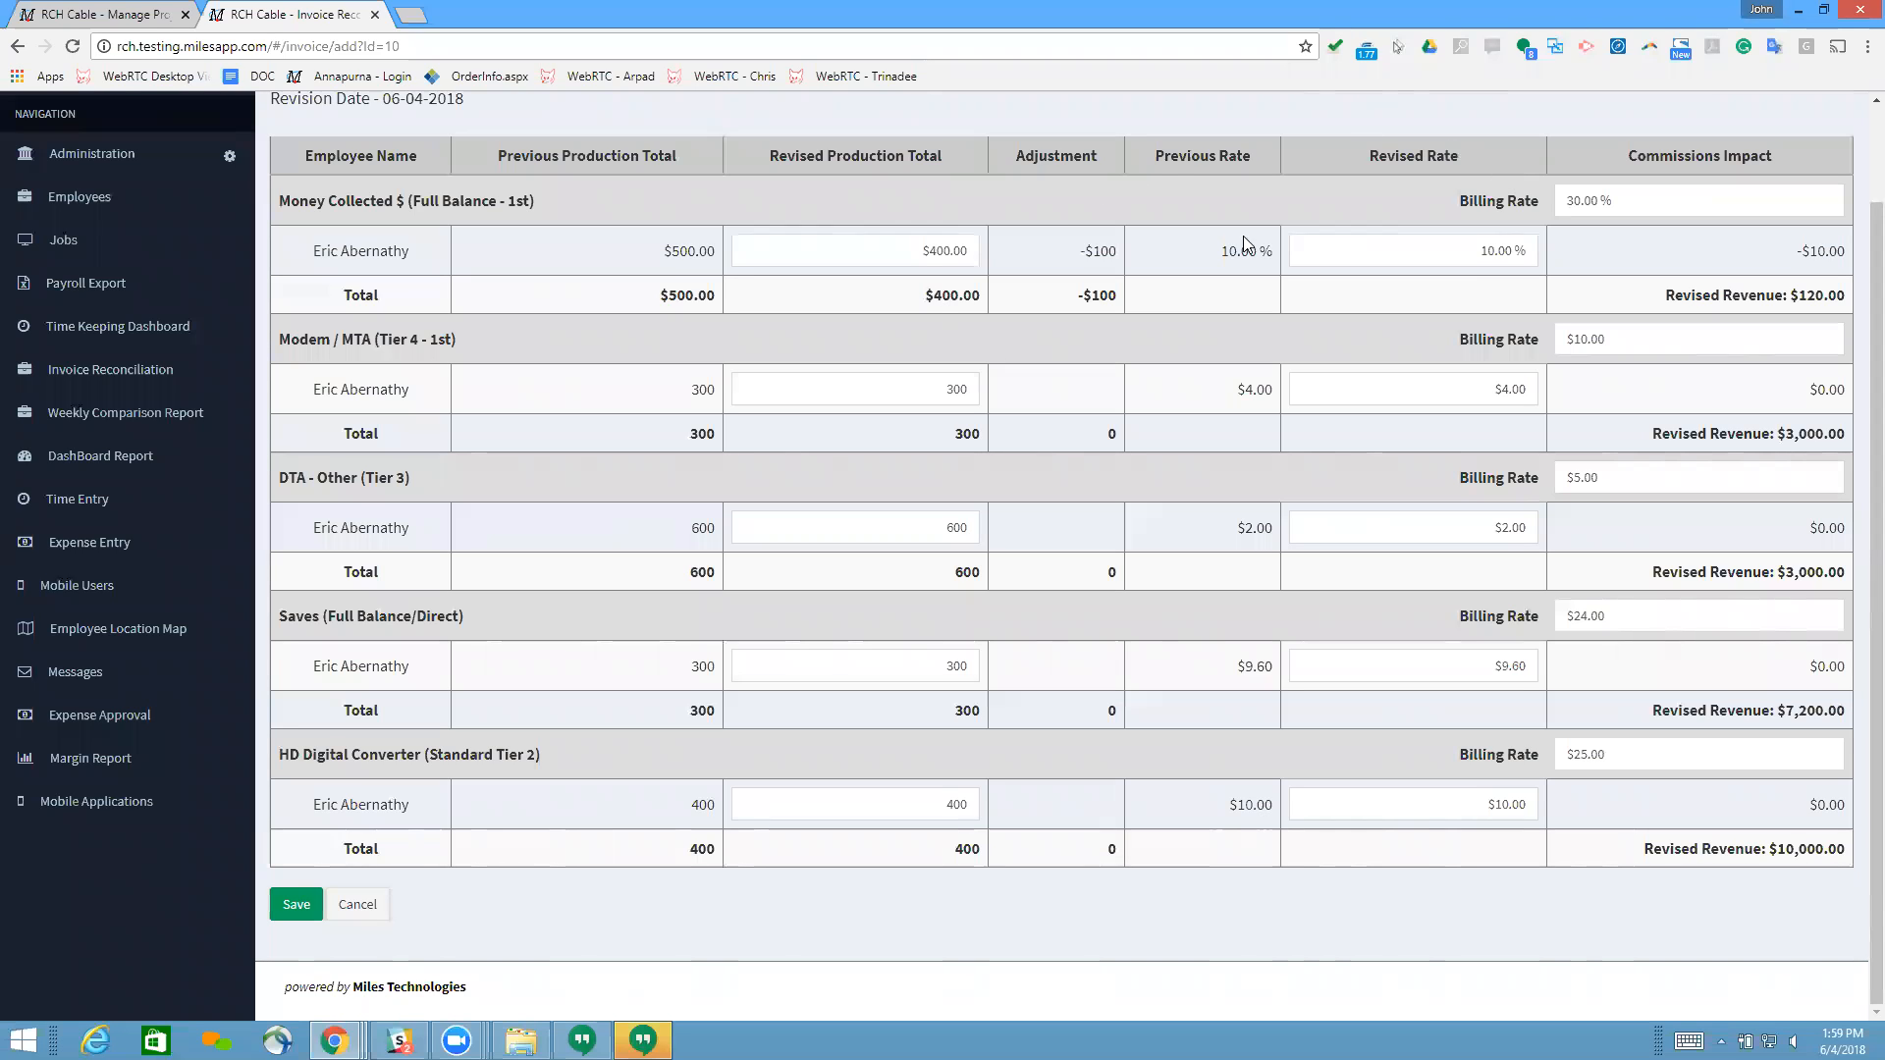
Step: Review the revision, then leave it without saving and return to the invoice reconciliation list
{"action": "left_click_drag", "start_coordinate": [1430, 191], "coordinate": [1564, 187]}
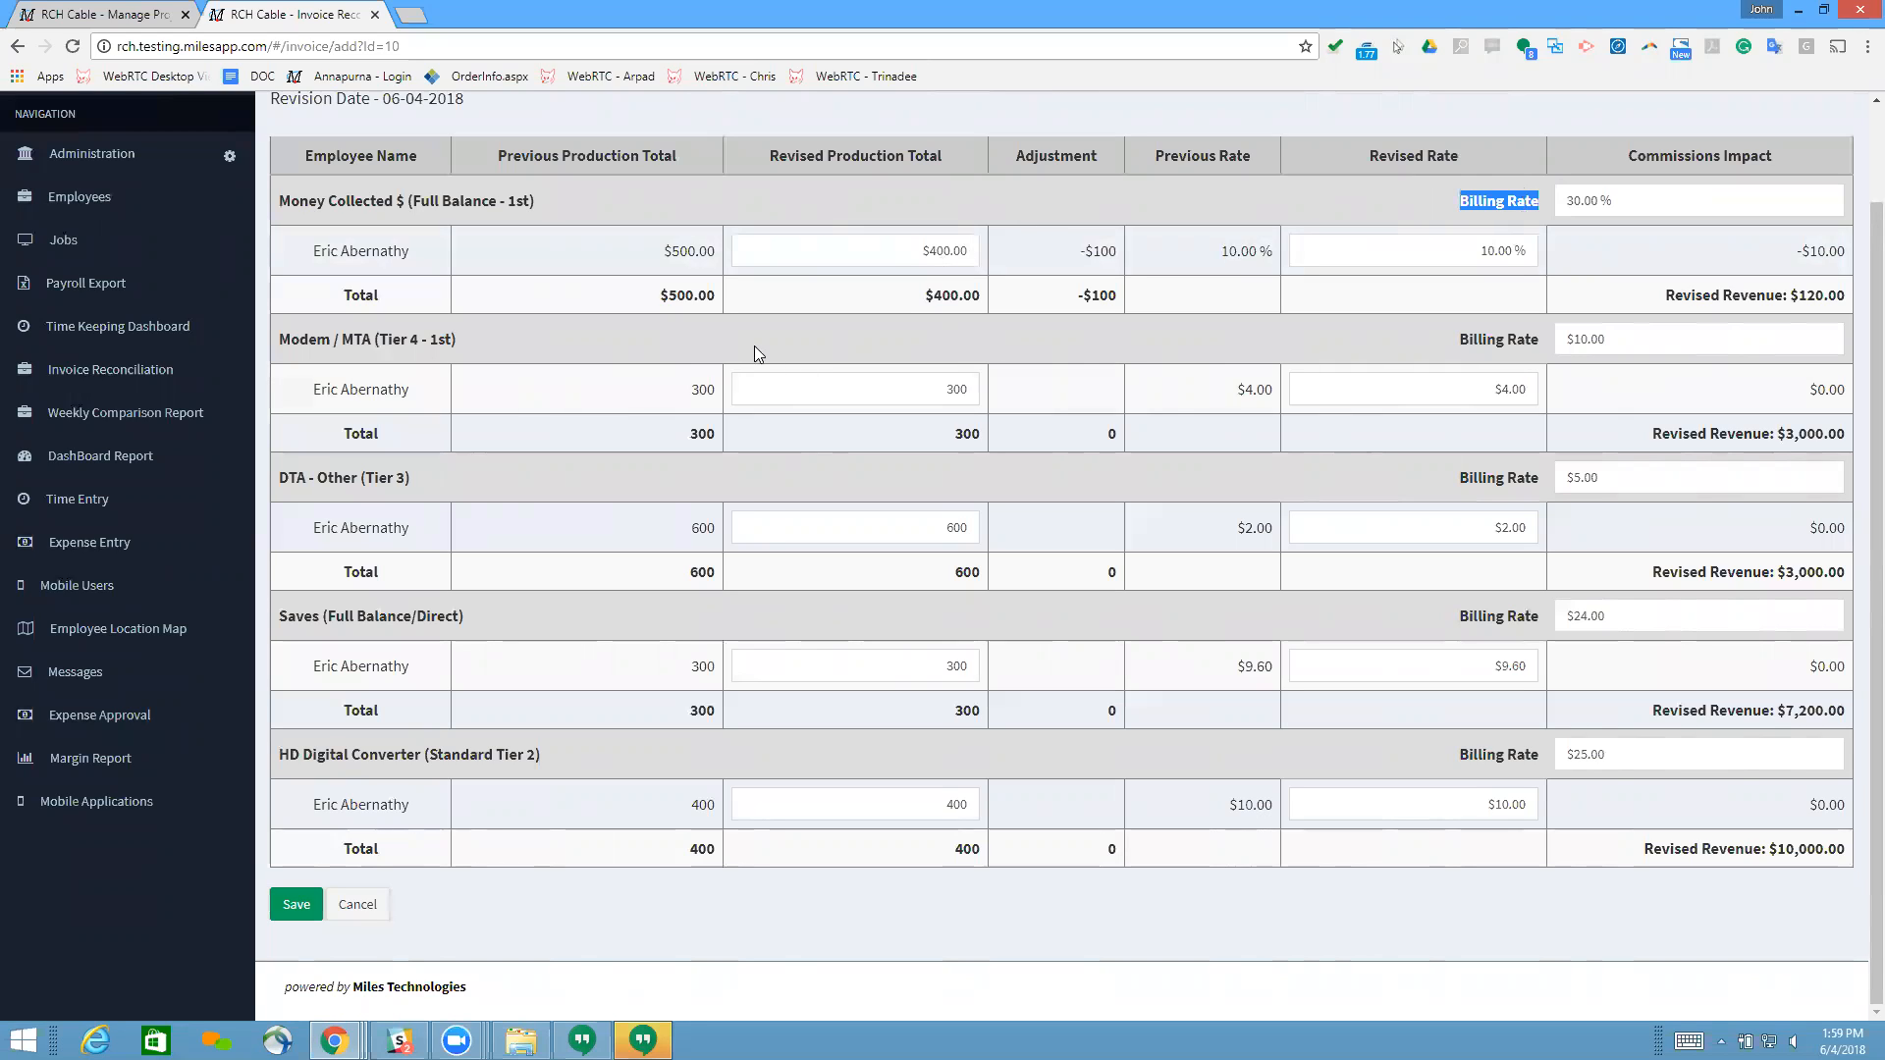
{"action": "scroll", "coordinate": [481, 238], "scroll_direction": "up", "scroll_amount": 1}
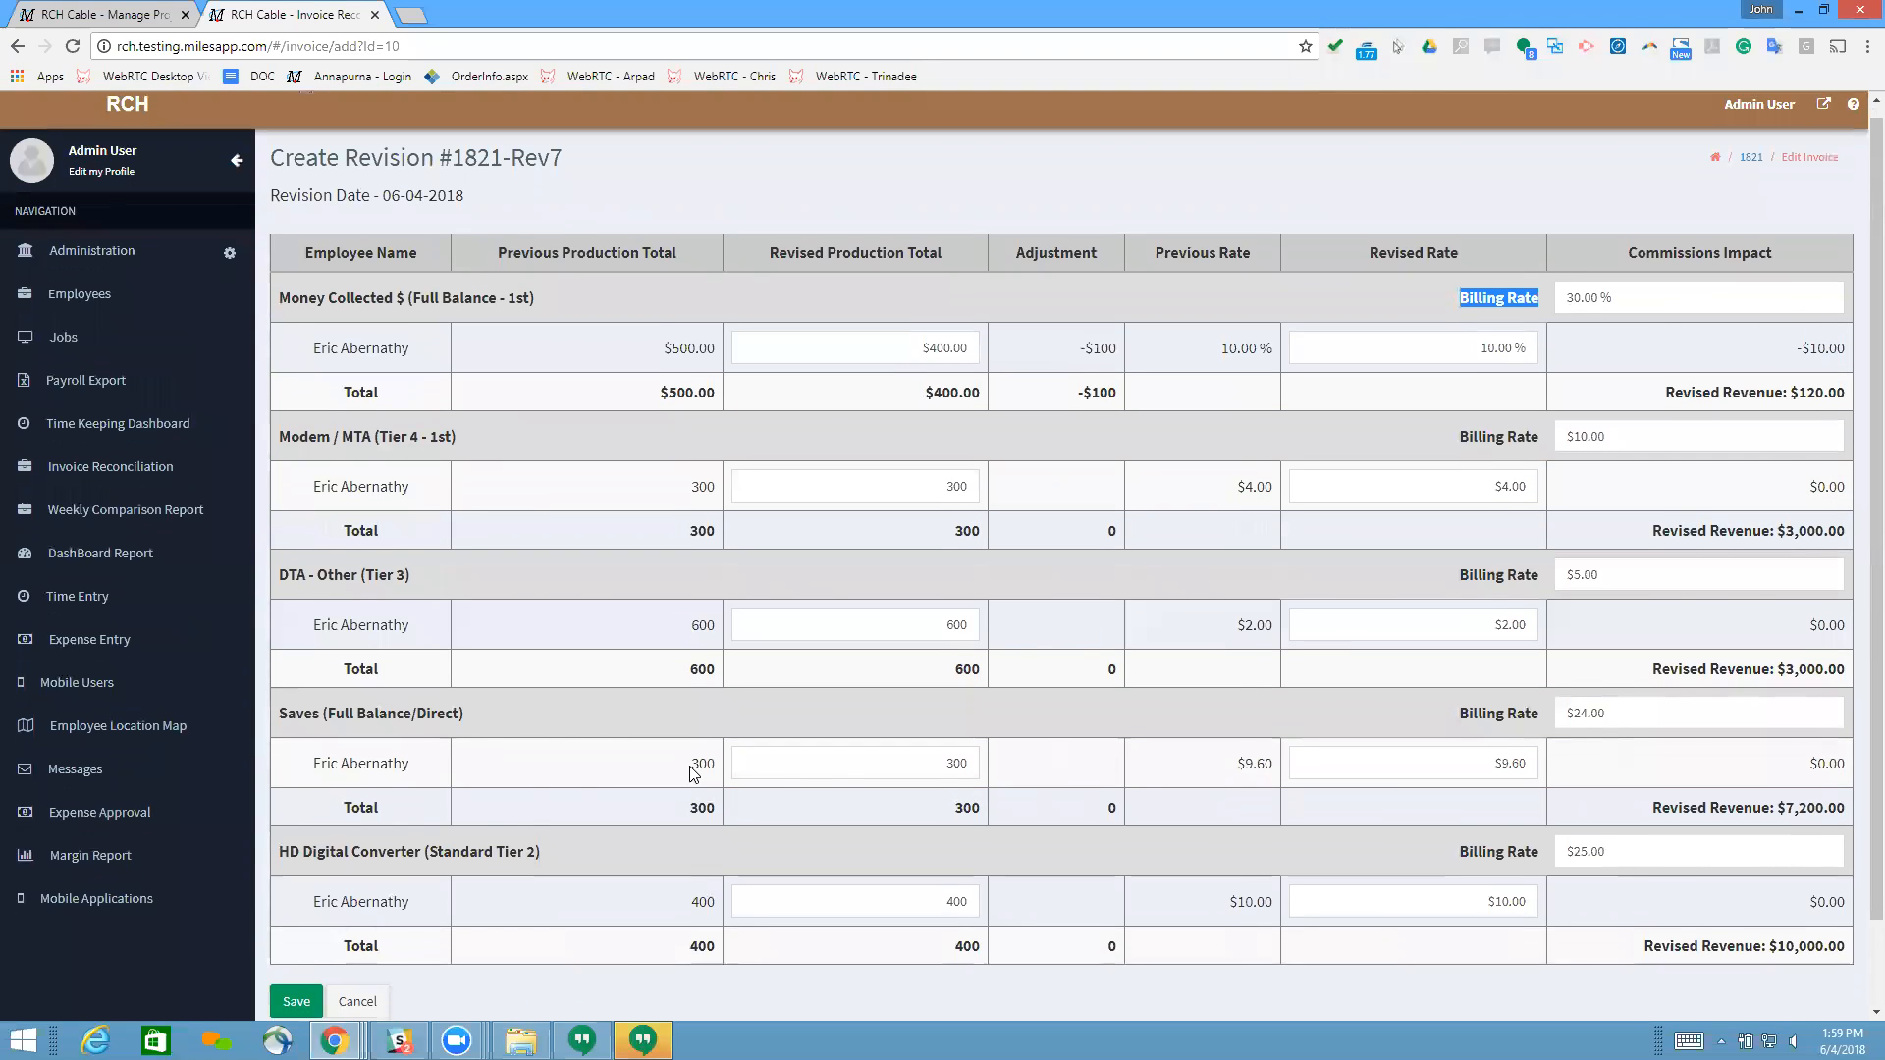
{"action": "scroll", "coordinate": [602, 602], "scroll_direction": "down", "scroll_amount": 1}
{"action": "scroll", "coordinate": [442, 530], "scroll_direction": "up", "scroll_amount": 1}
{"action": "left_click", "coordinate": [17, 46]}
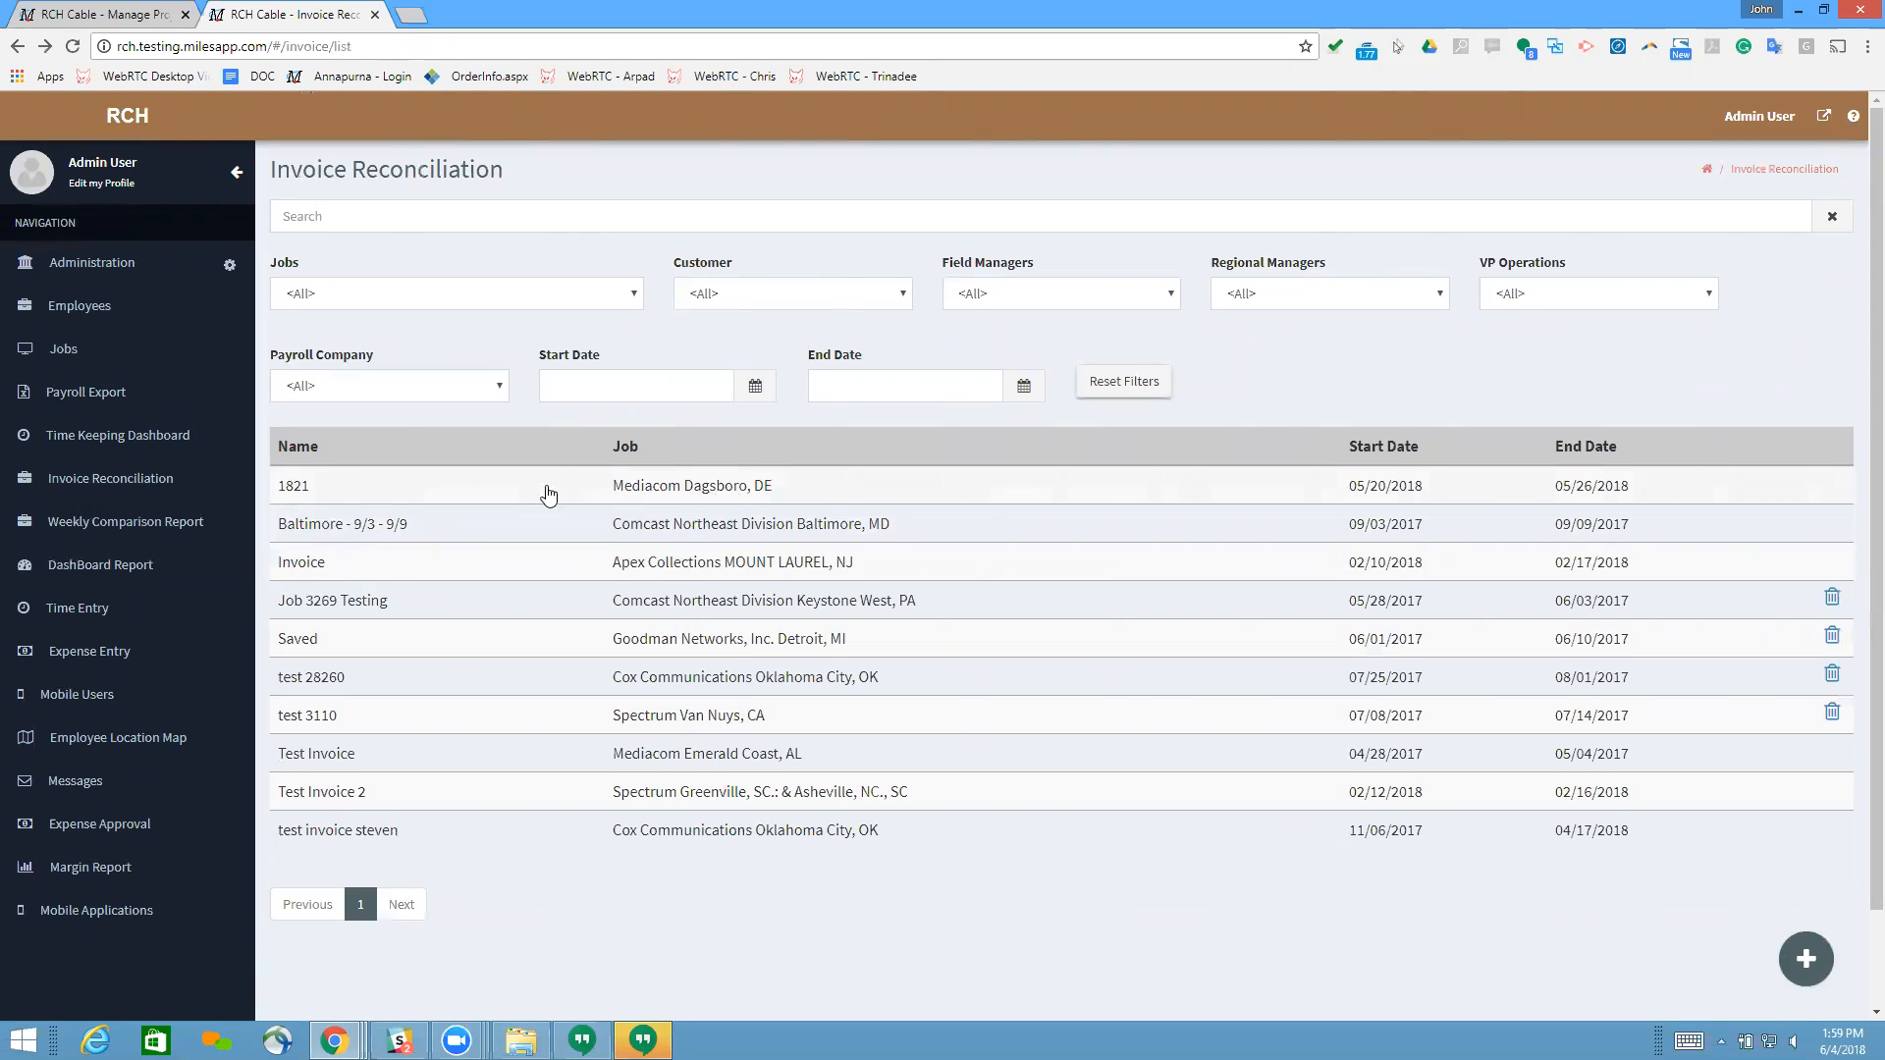
Step: Search the jobs list for 1821 and clear the search
{"action": "left_click", "coordinate": [64, 351]}
{"action": "left_click", "coordinate": [446, 219]}
{"action": "type", "text": "1821"}
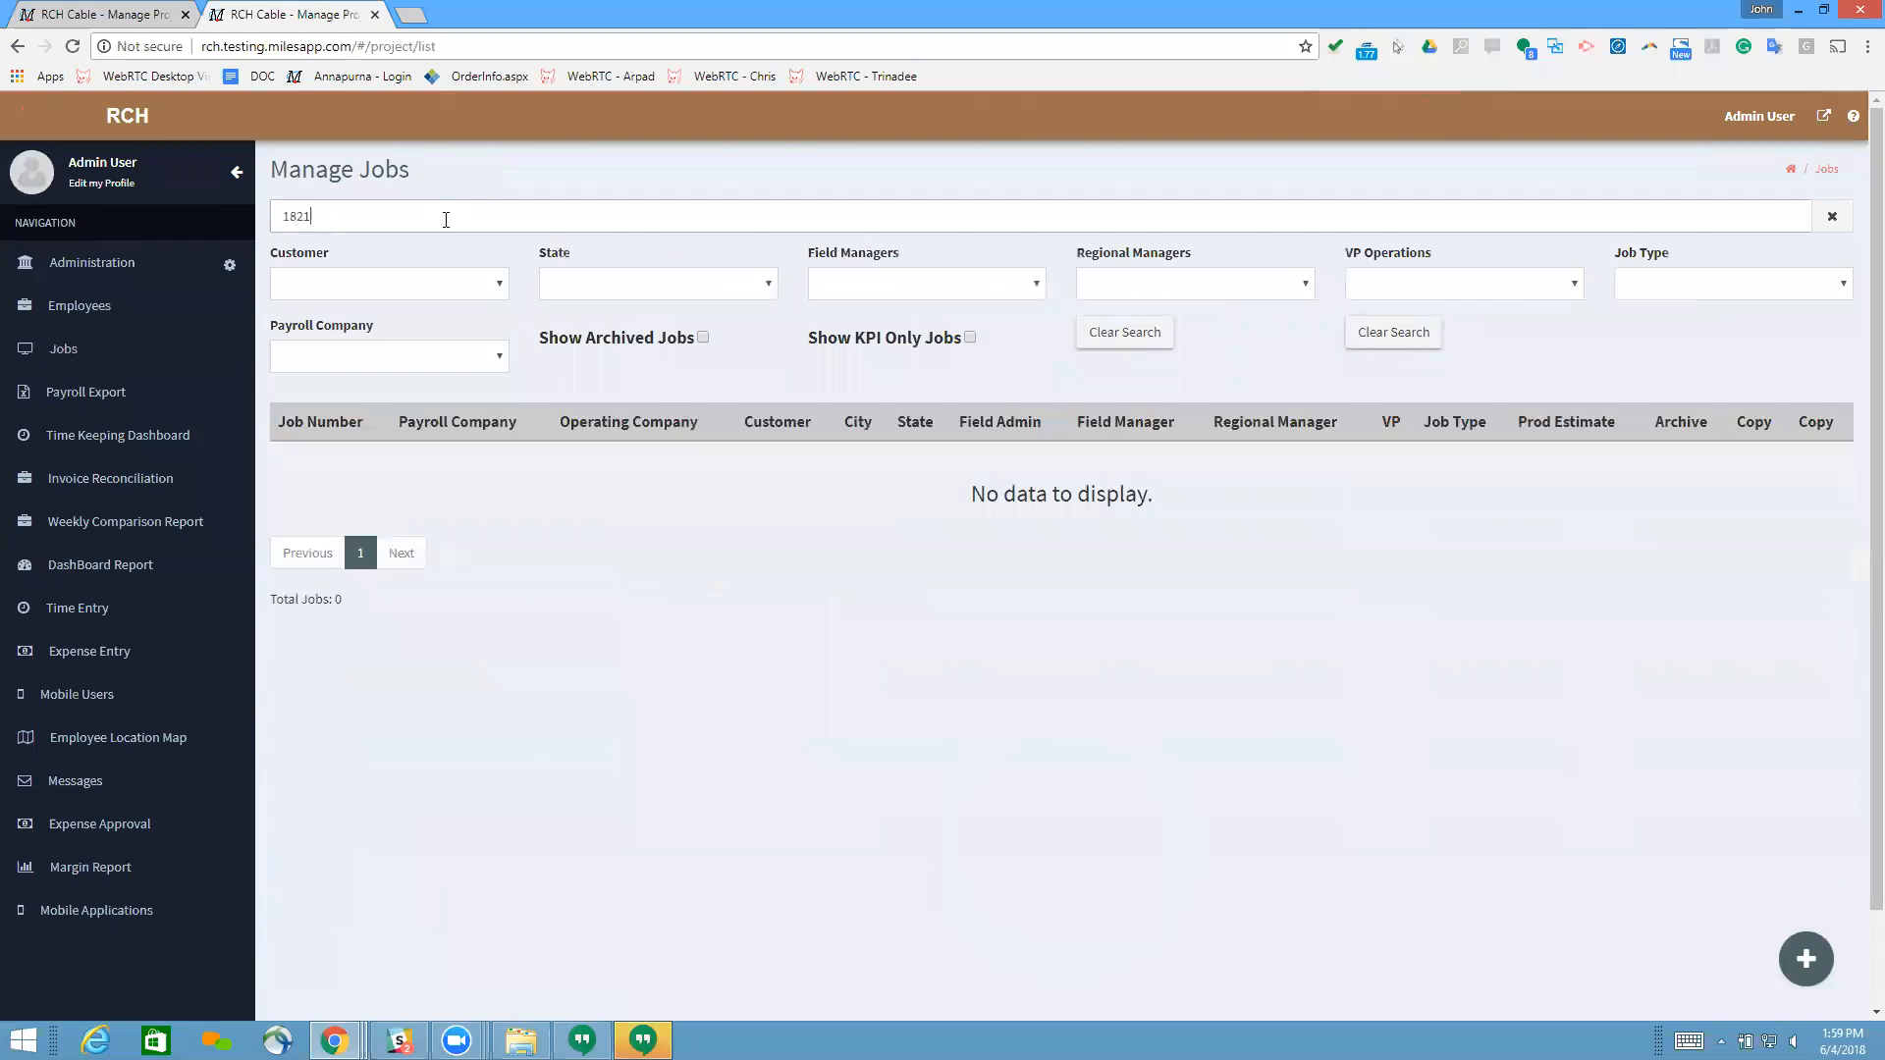
{"action": "key", "text": "BackSpace"}
{"action": "key", "text": "BackSpace"}
{"action": "key", "text": "BackSpace"}
{"action": "key", "text": "BackSpace"}
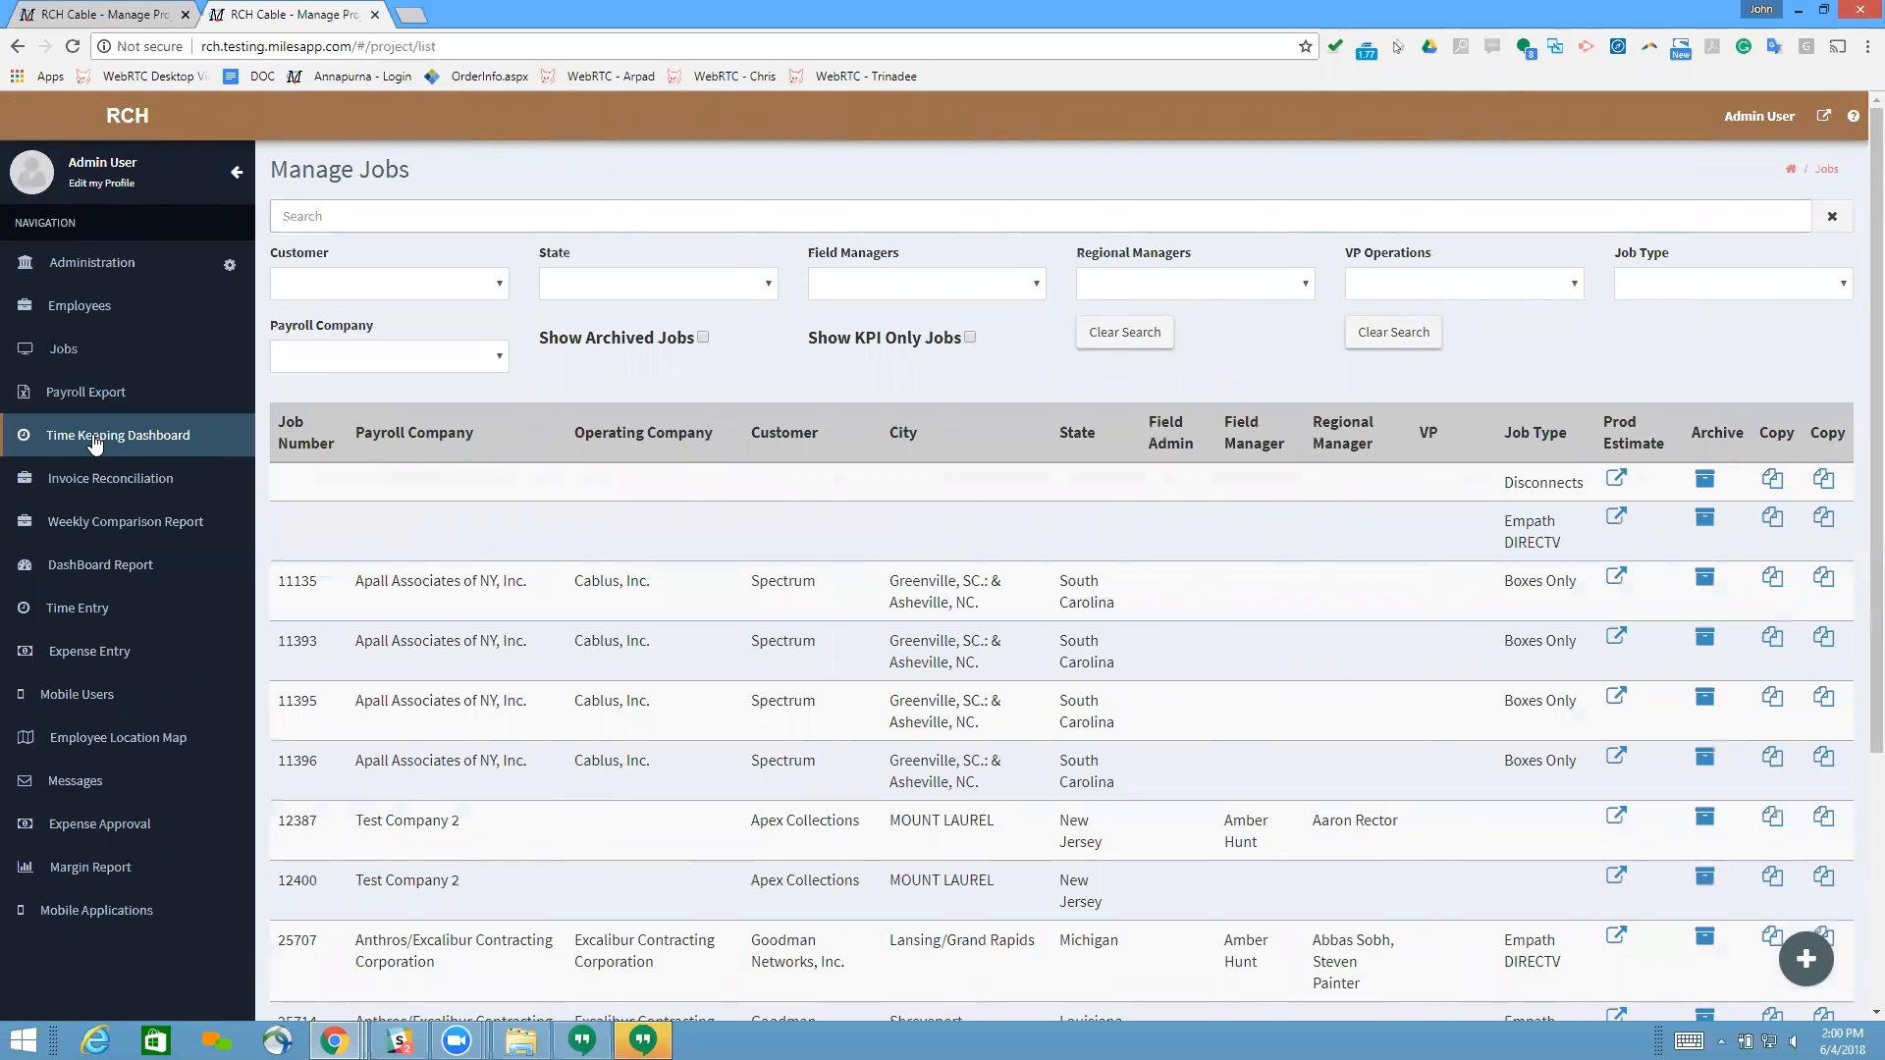
Step: Open invoice 1821 from the invoice reconciliation list to look up its job number
{"action": "left_click", "coordinate": [189, 477]}
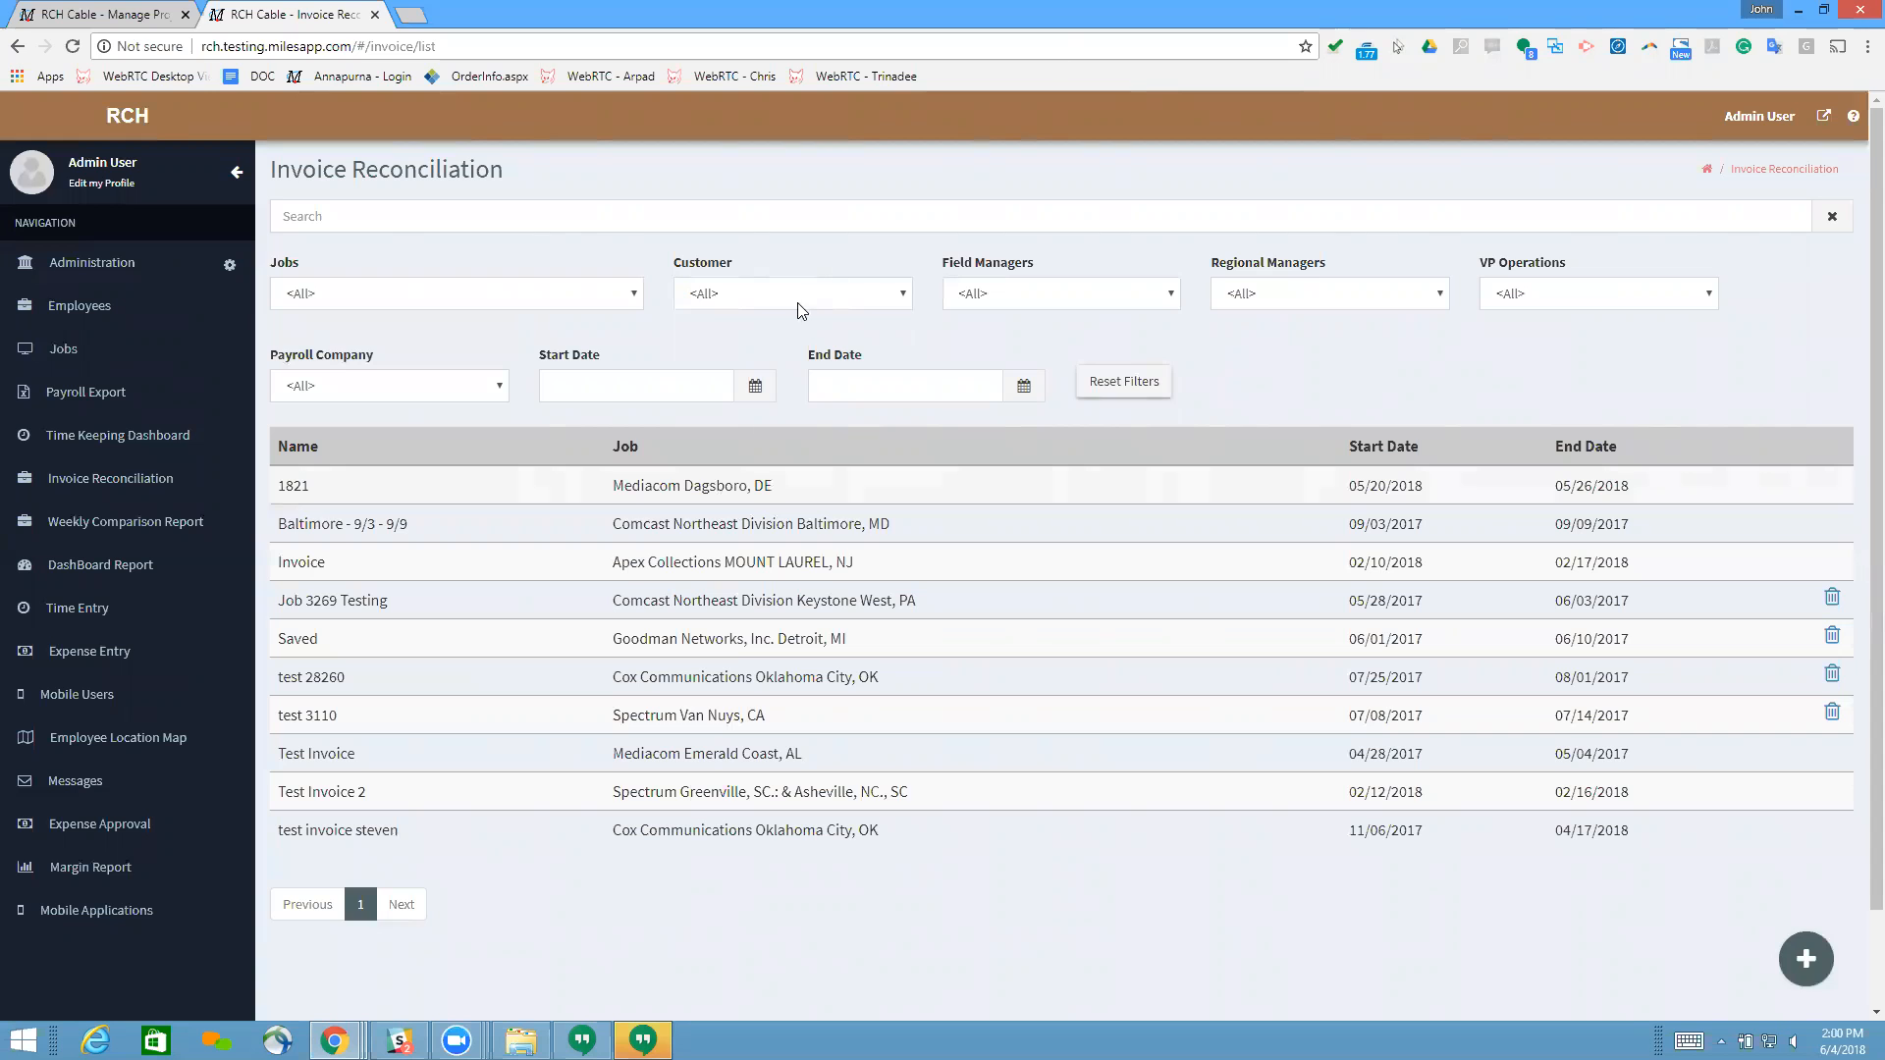
{"action": "left_click", "coordinate": [676, 492]}
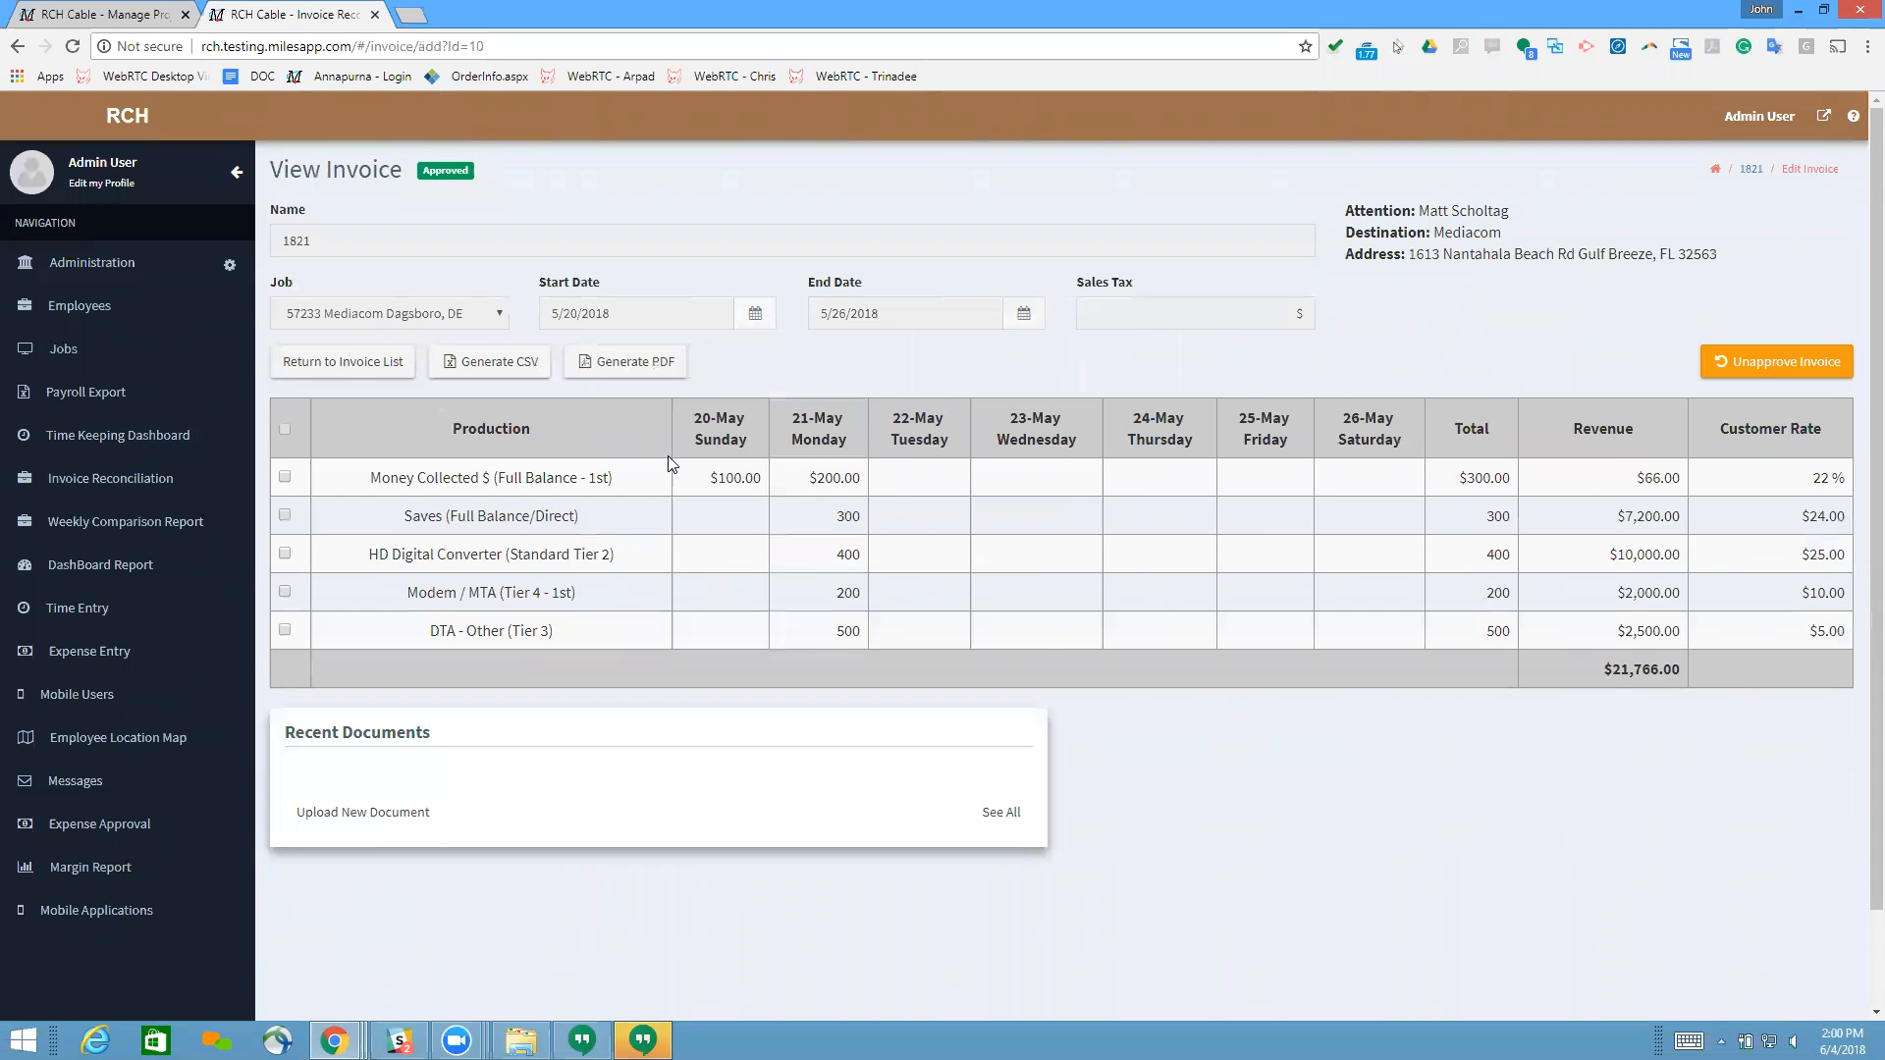
Step: Search the jobs list for 57233 and open that job's details
{"action": "left_click", "coordinate": [57, 365]}
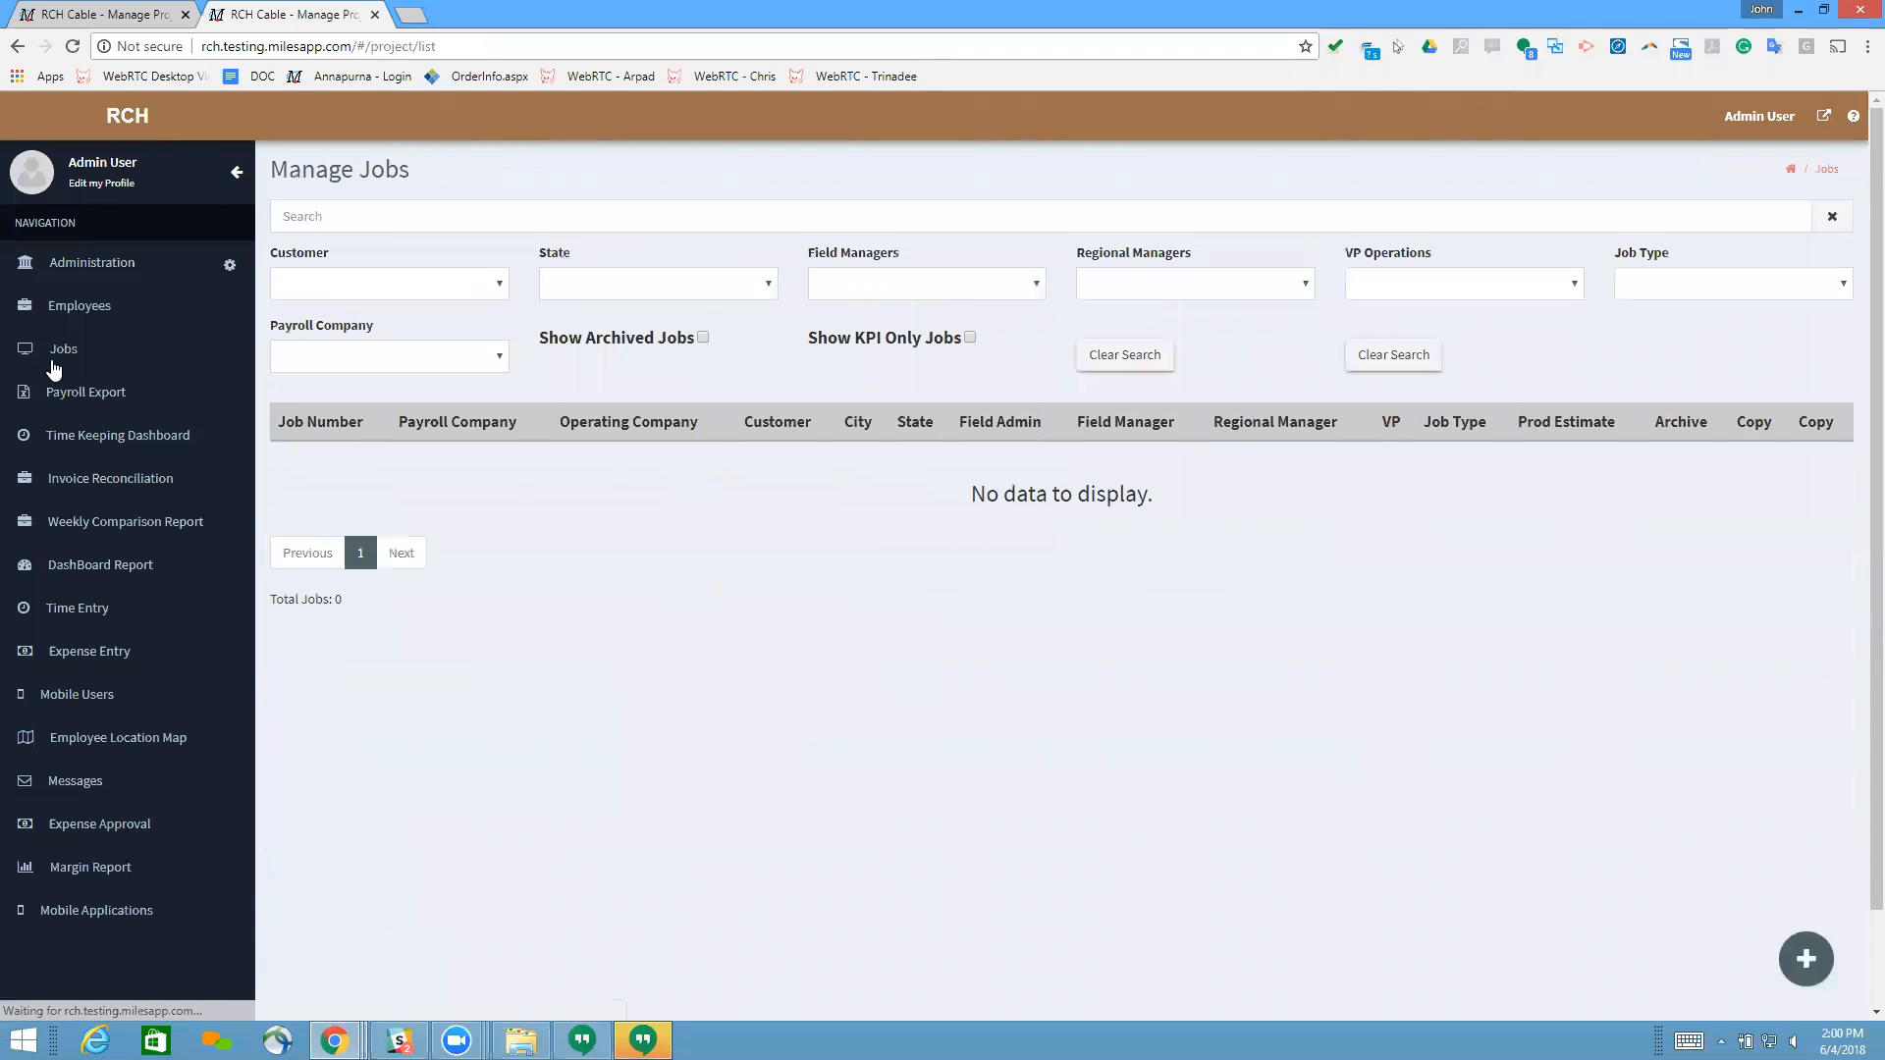
{"action": "left_click", "coordinate": [401, 210]}
{"action": "type", "text": "57233"}
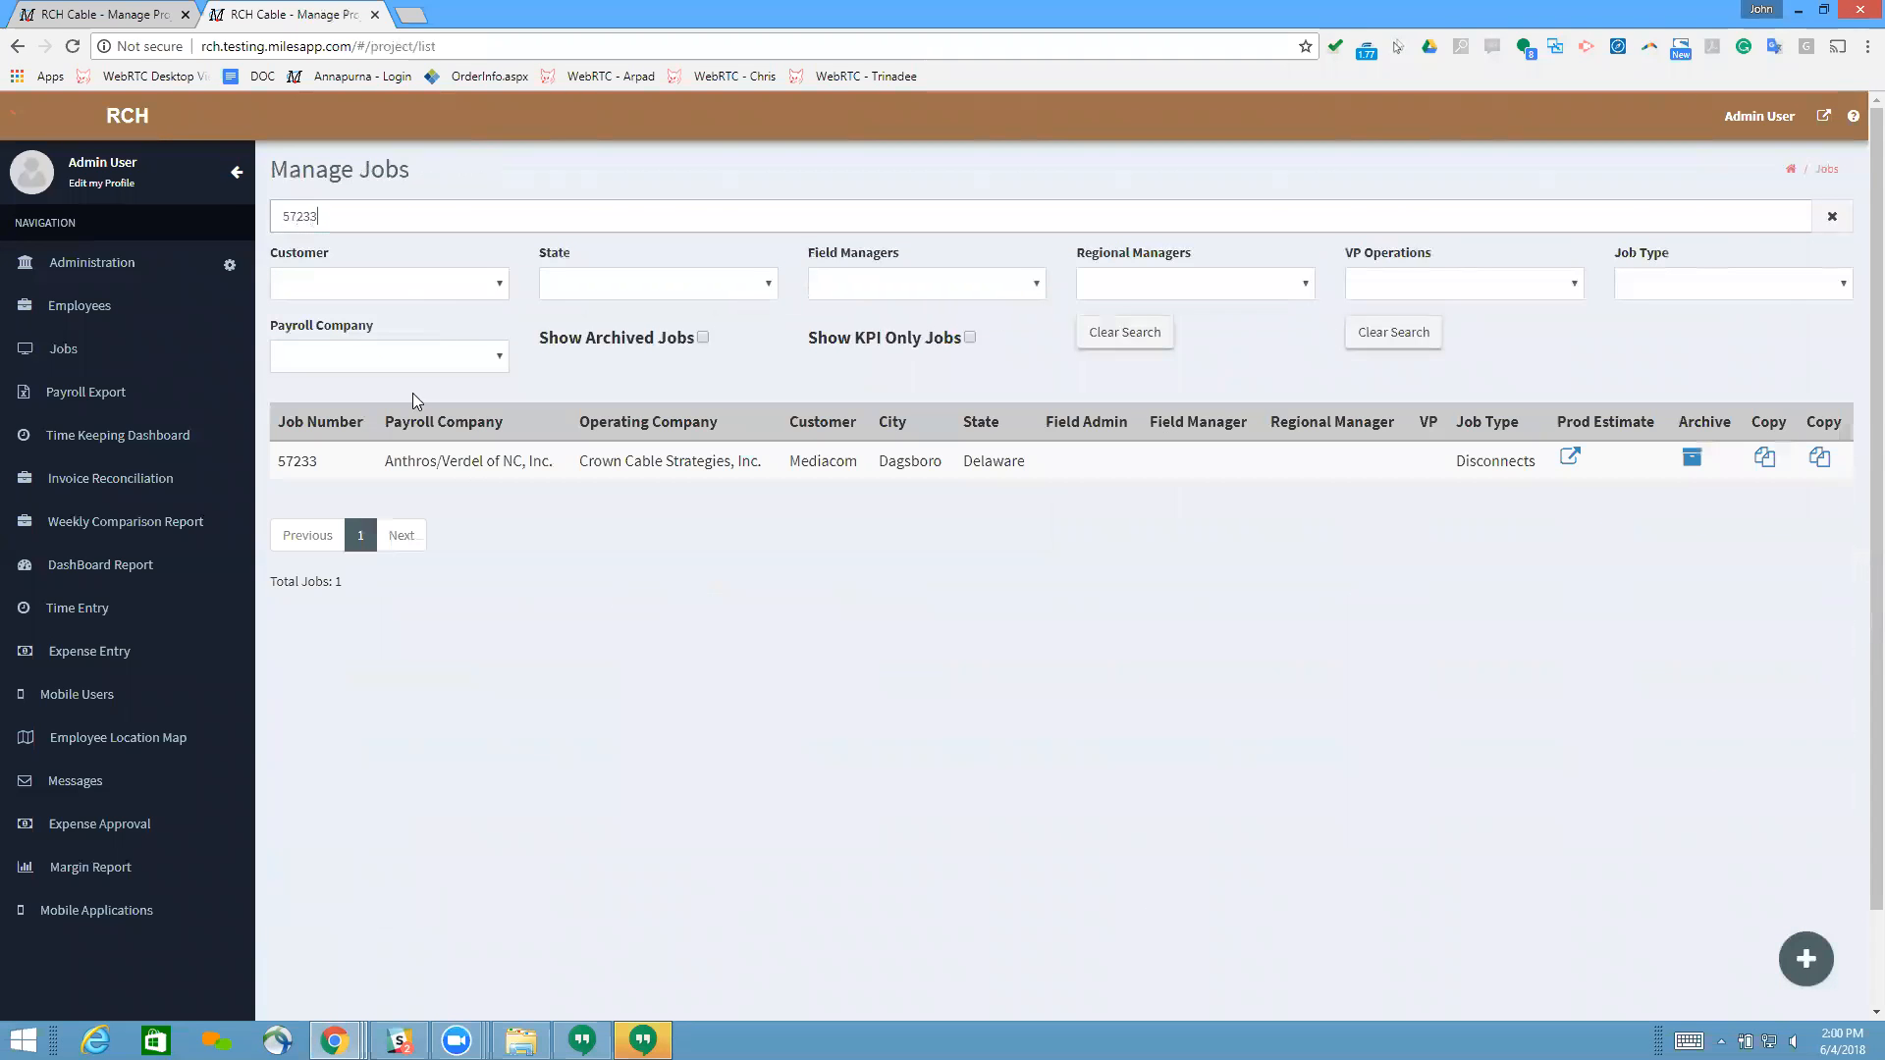
{"action": "left_click", "coordinate": [450, 461]}
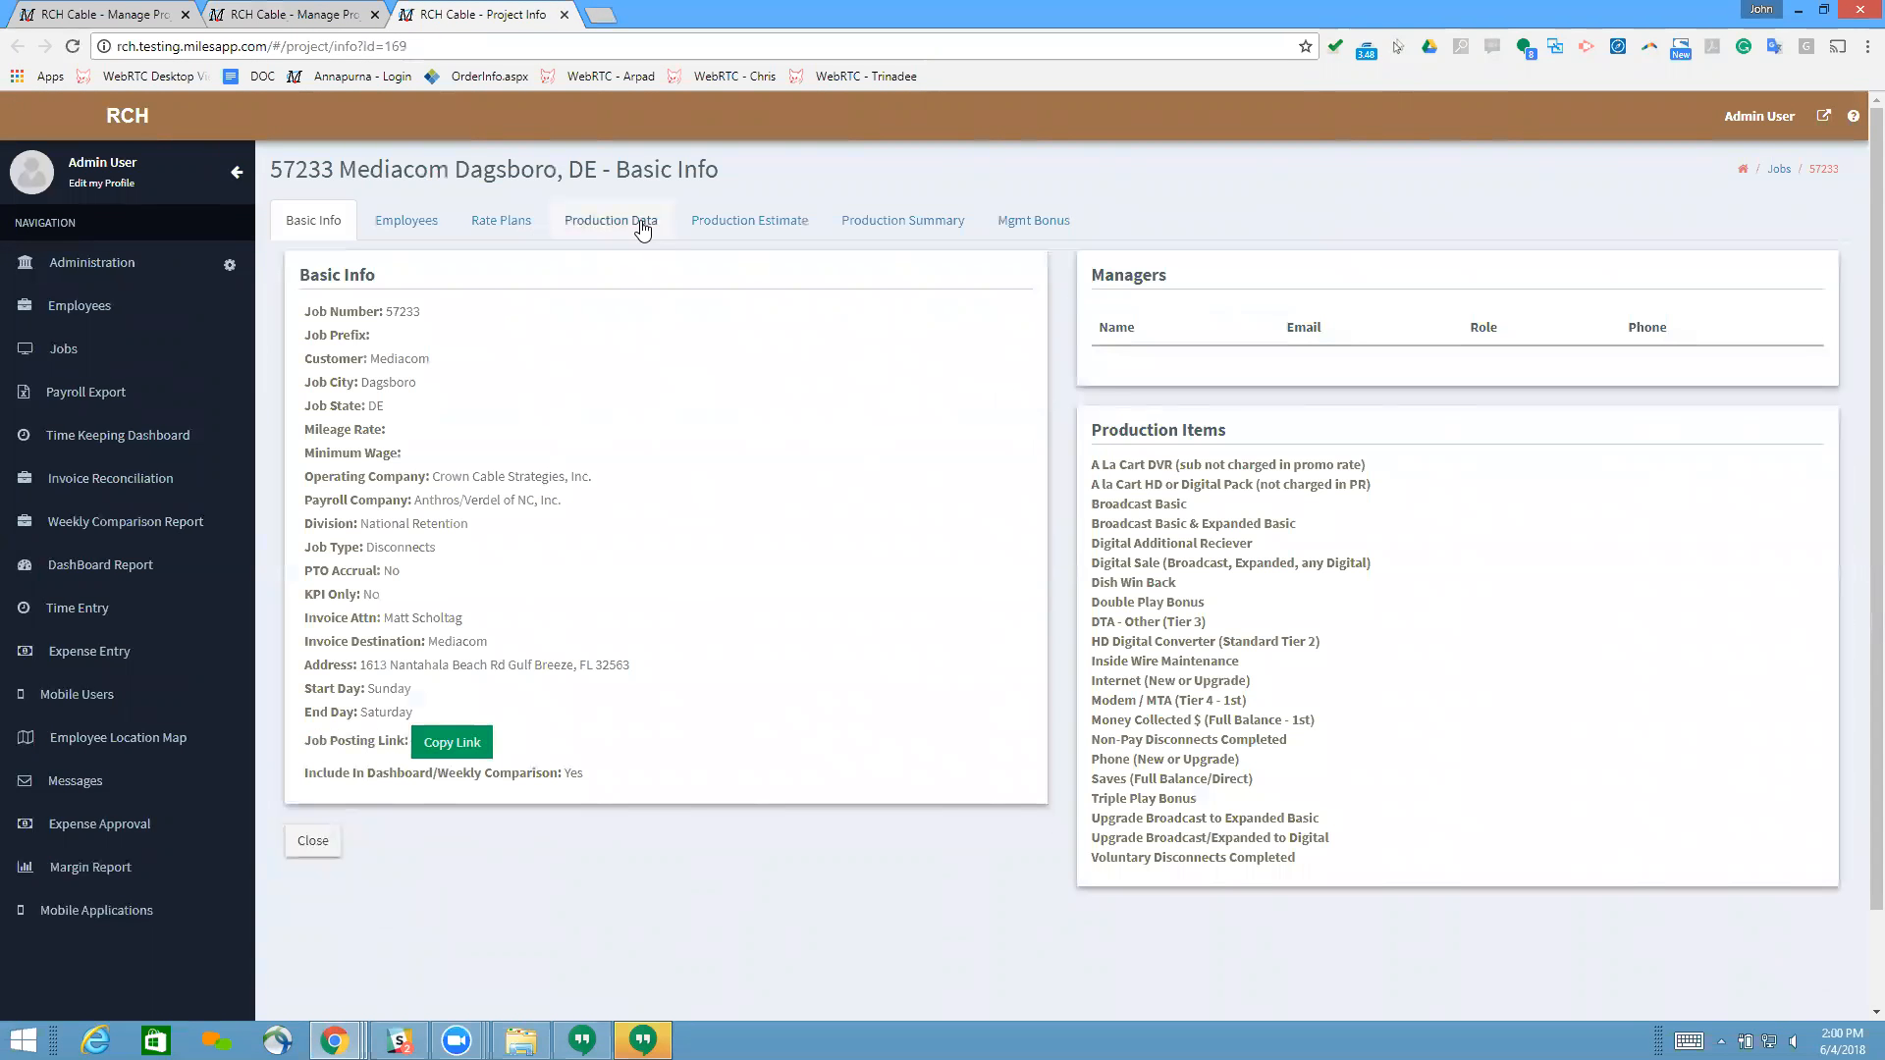
Step: Review the customer rates and rate plans of the Mediacom Dagsboro job
{"action": "left_click", "coordinate": [512, 223]}
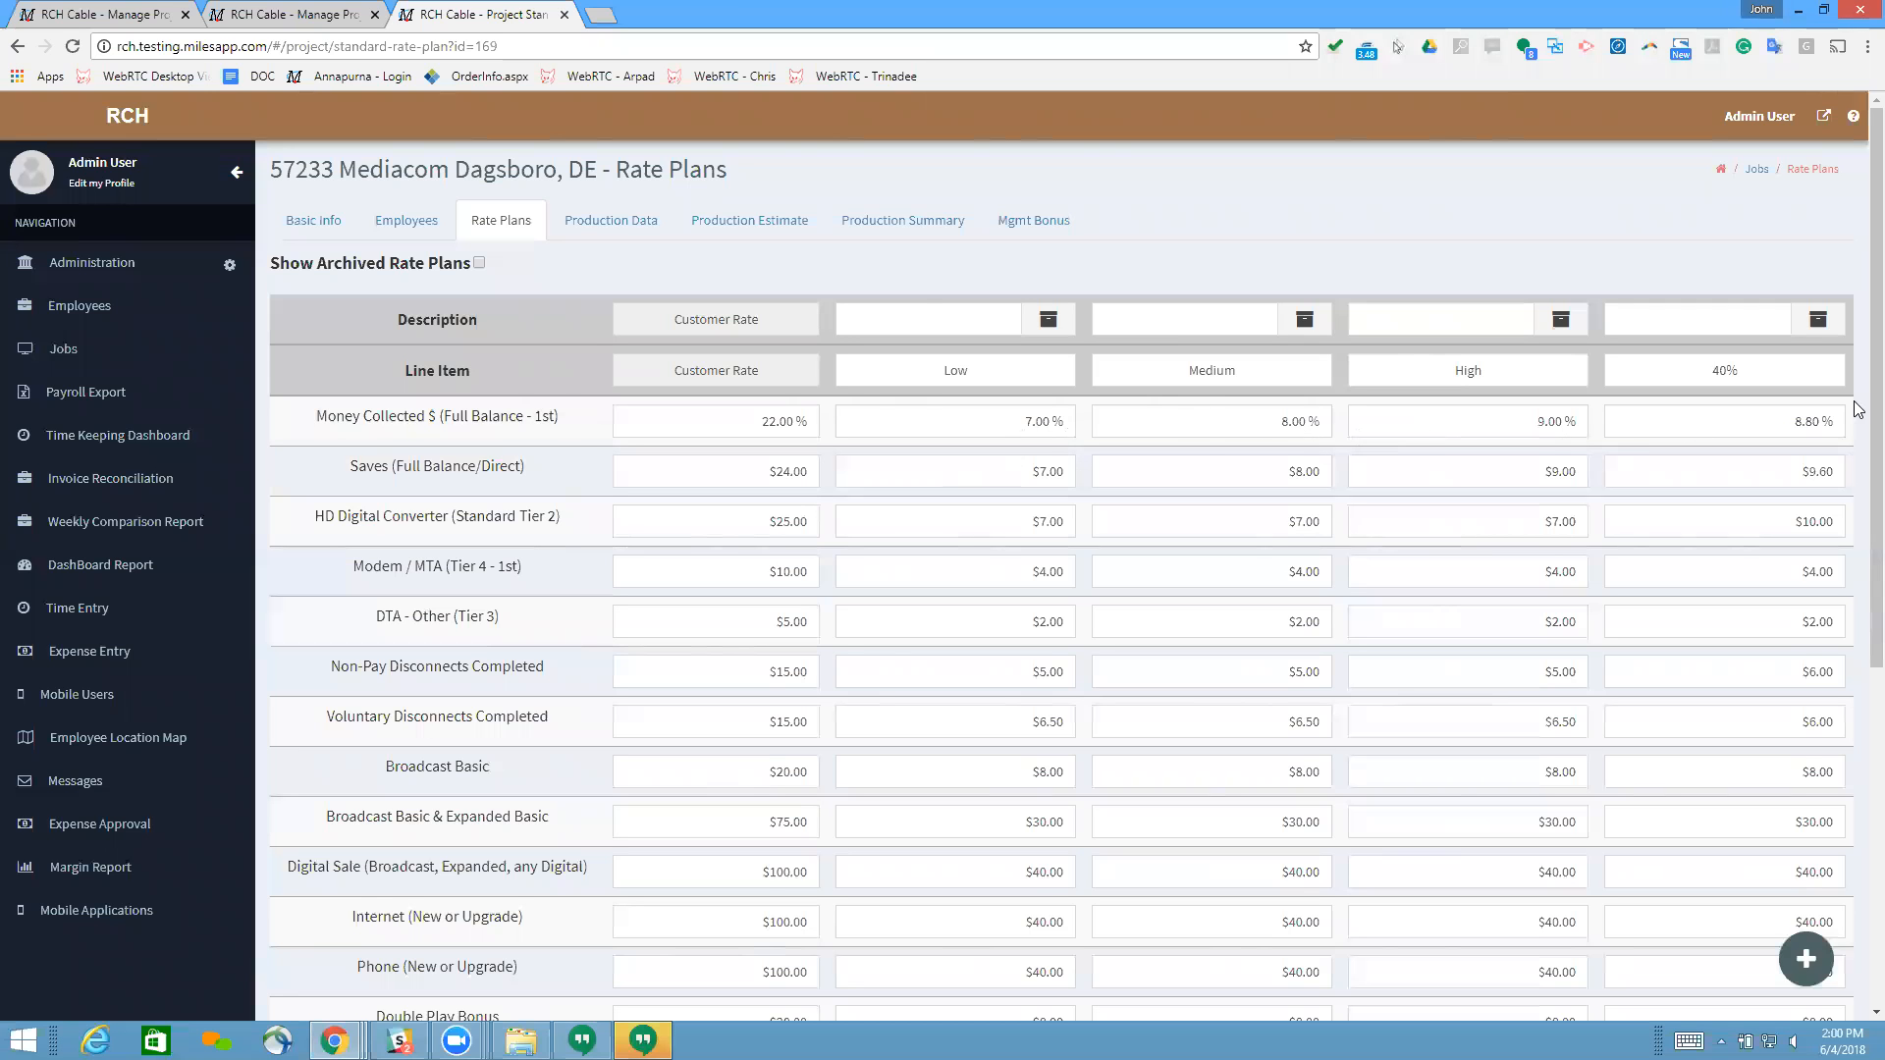
{"action": "mouse_move", "coordinate": [1876, 413]}
{"action": "left_mouse_down"}
{"action": "mouse_move", "coordinate": [1858, 795]}
{"action": "mouse_move", "coordinate": [1853, 423]}
{"action": "left_mouse_up"}
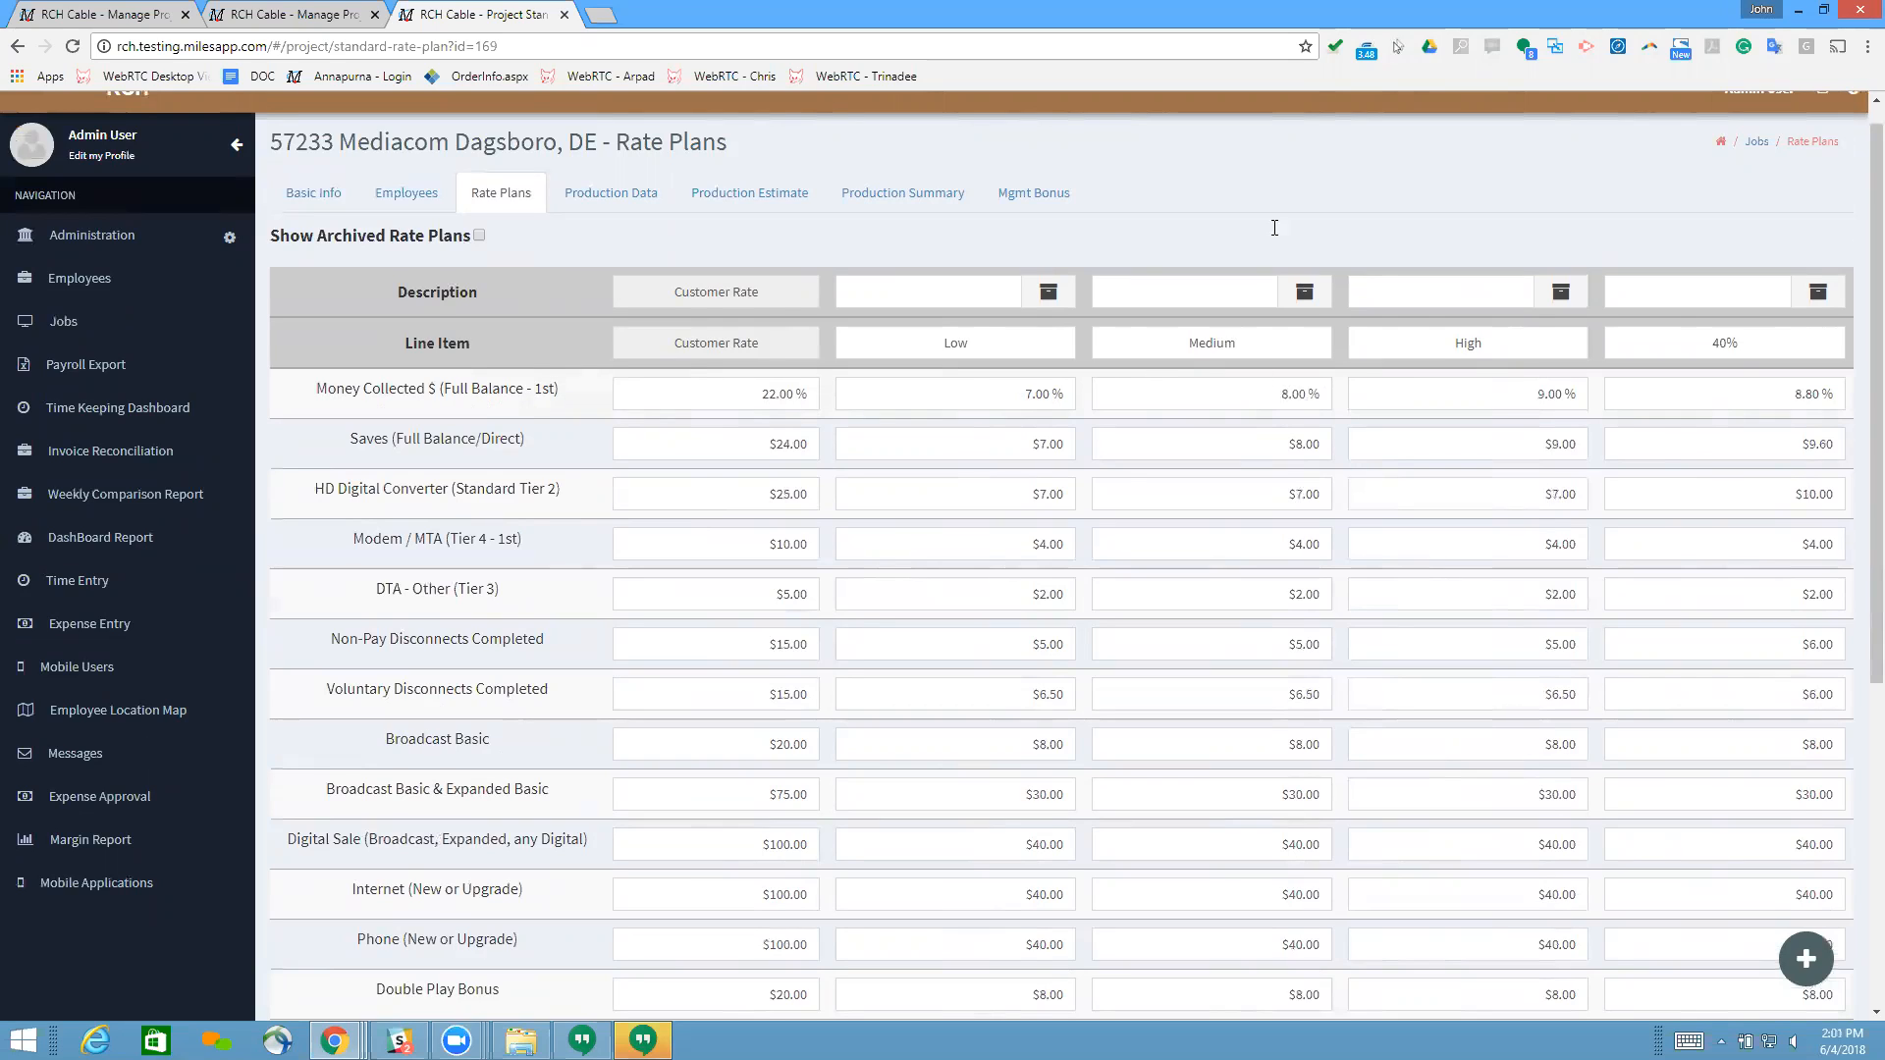
Step: Look up the first employee on the job's employee list in the employee directory and open the profile
{"action": "left_click", "coordinate": [409, 201]}
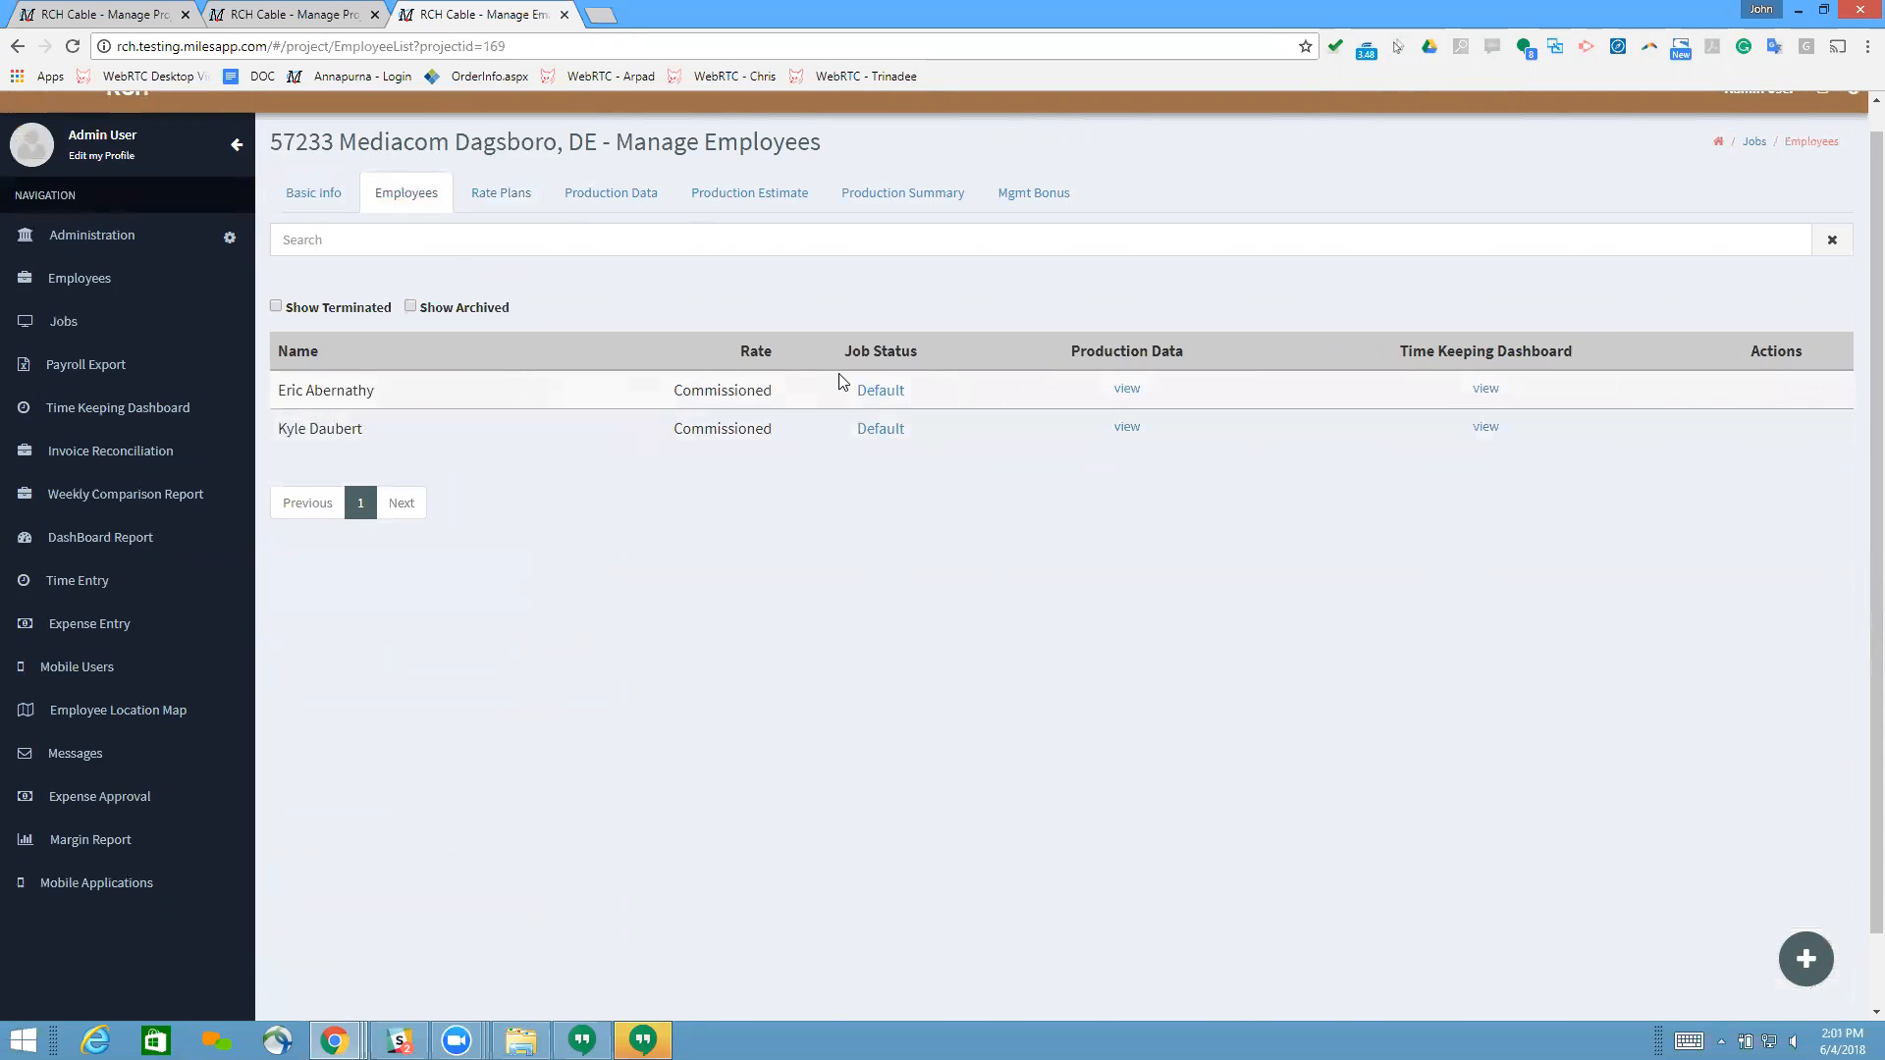
{"action": "left_click_drag", "start_coordinate": [371, 409], "coordinate": [276, 397]}
{"action": "key", "text": "ctrl+c"}
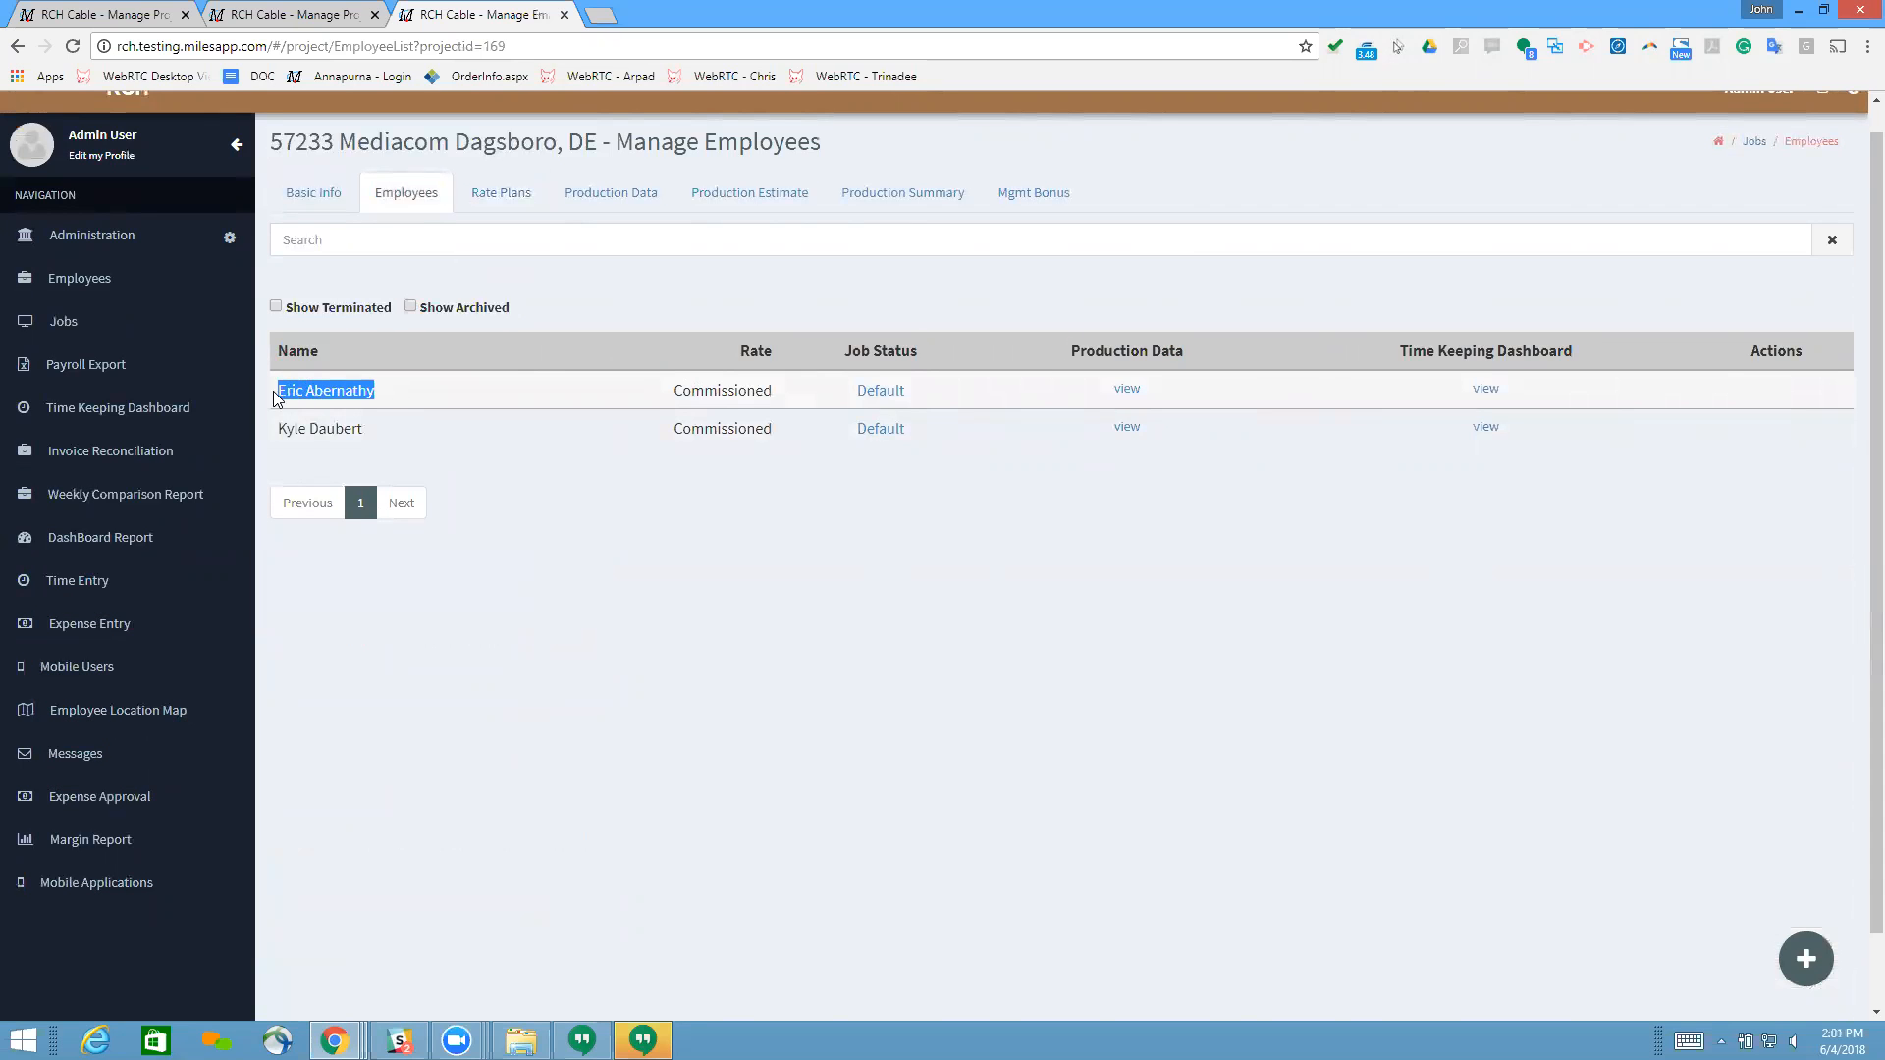
{"action": "left_click", "coordinate": [81, 283]}
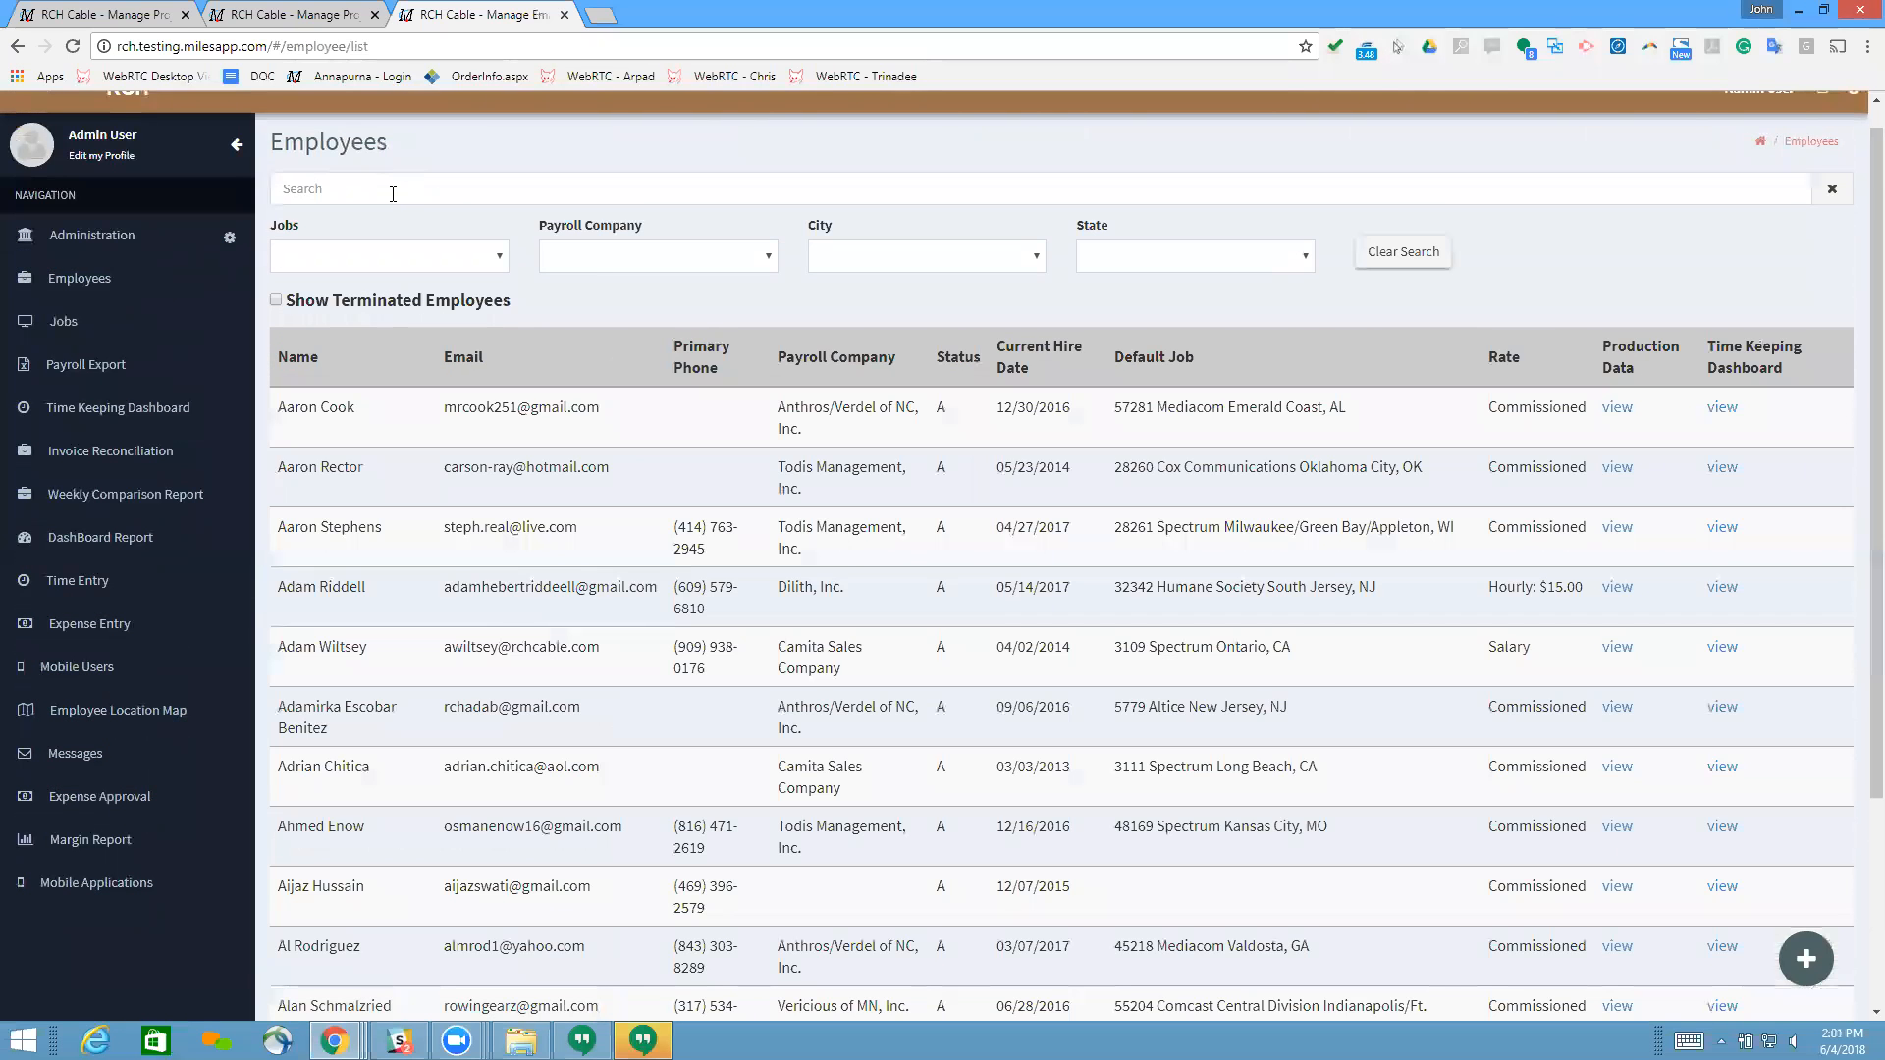
{"action": "left_click", "coordinate": [393, 194]}
{"action": "key", "text": "ctrl+v"}
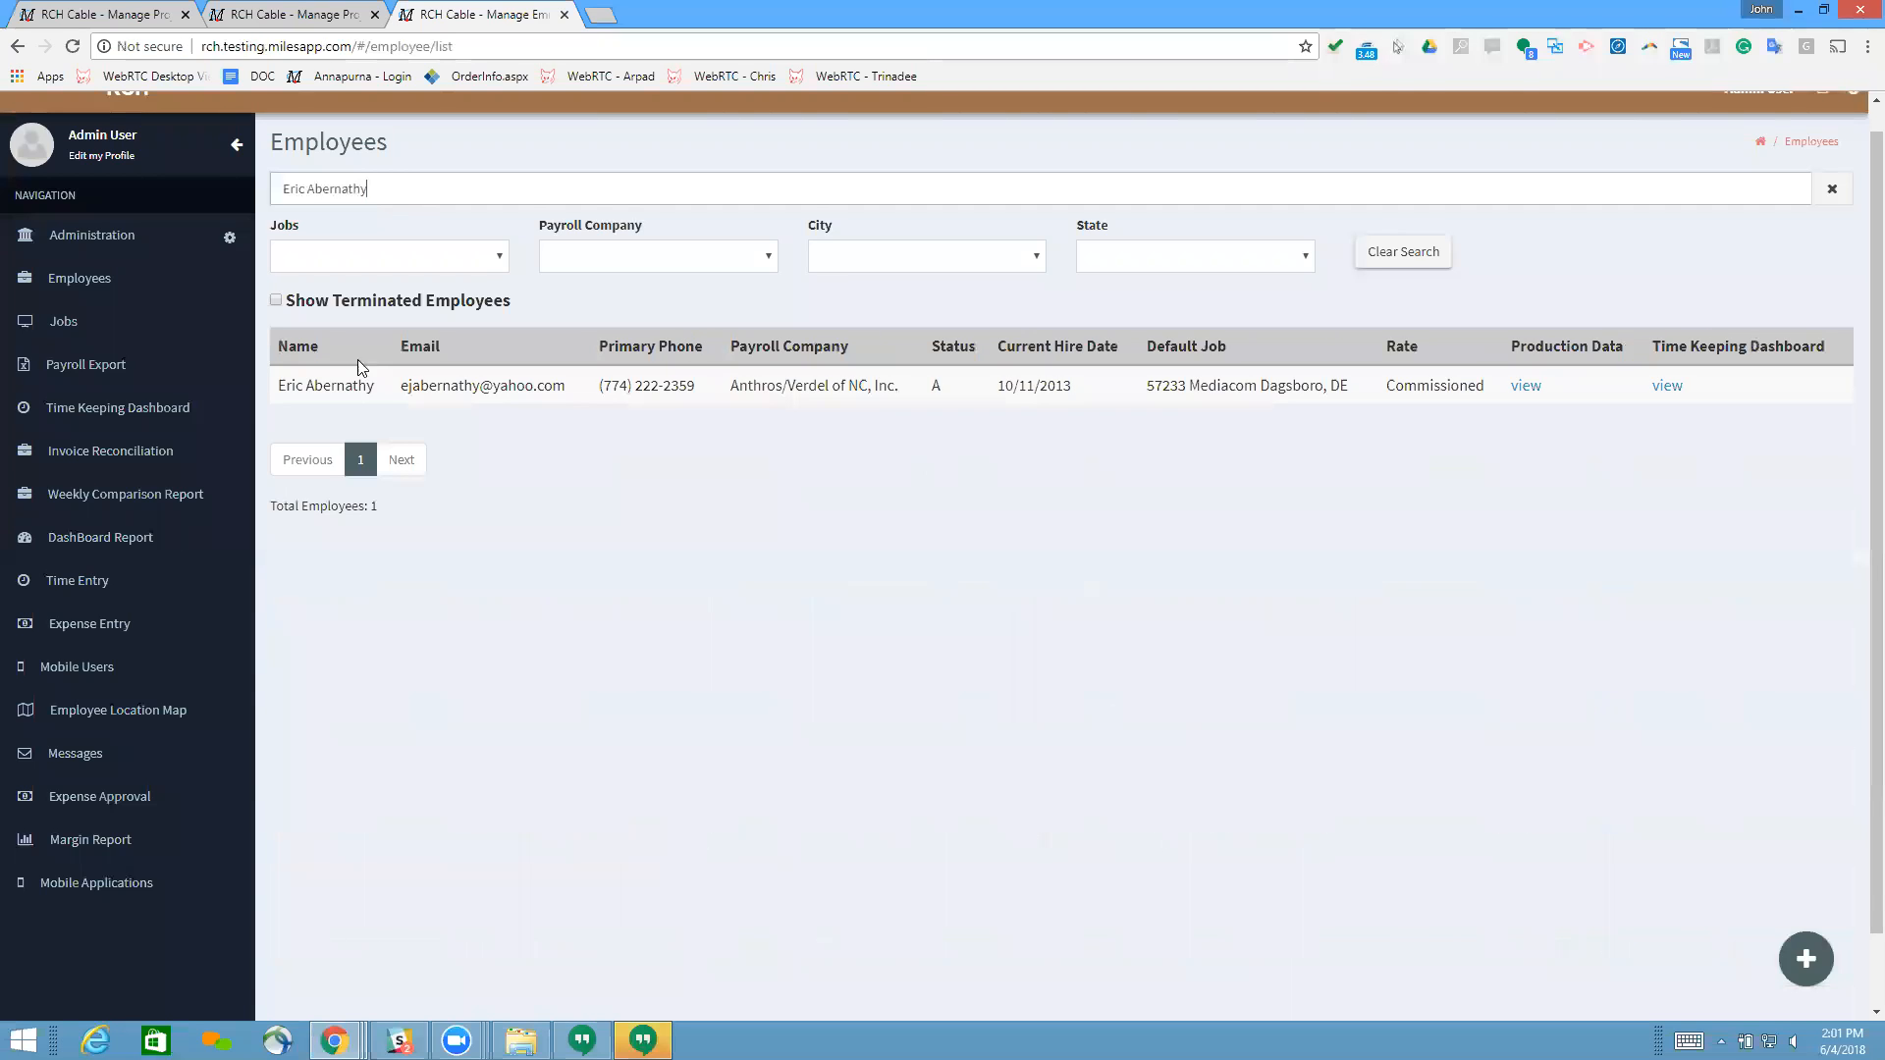
{"action": "left_click", "coordinate": [328, 391]}
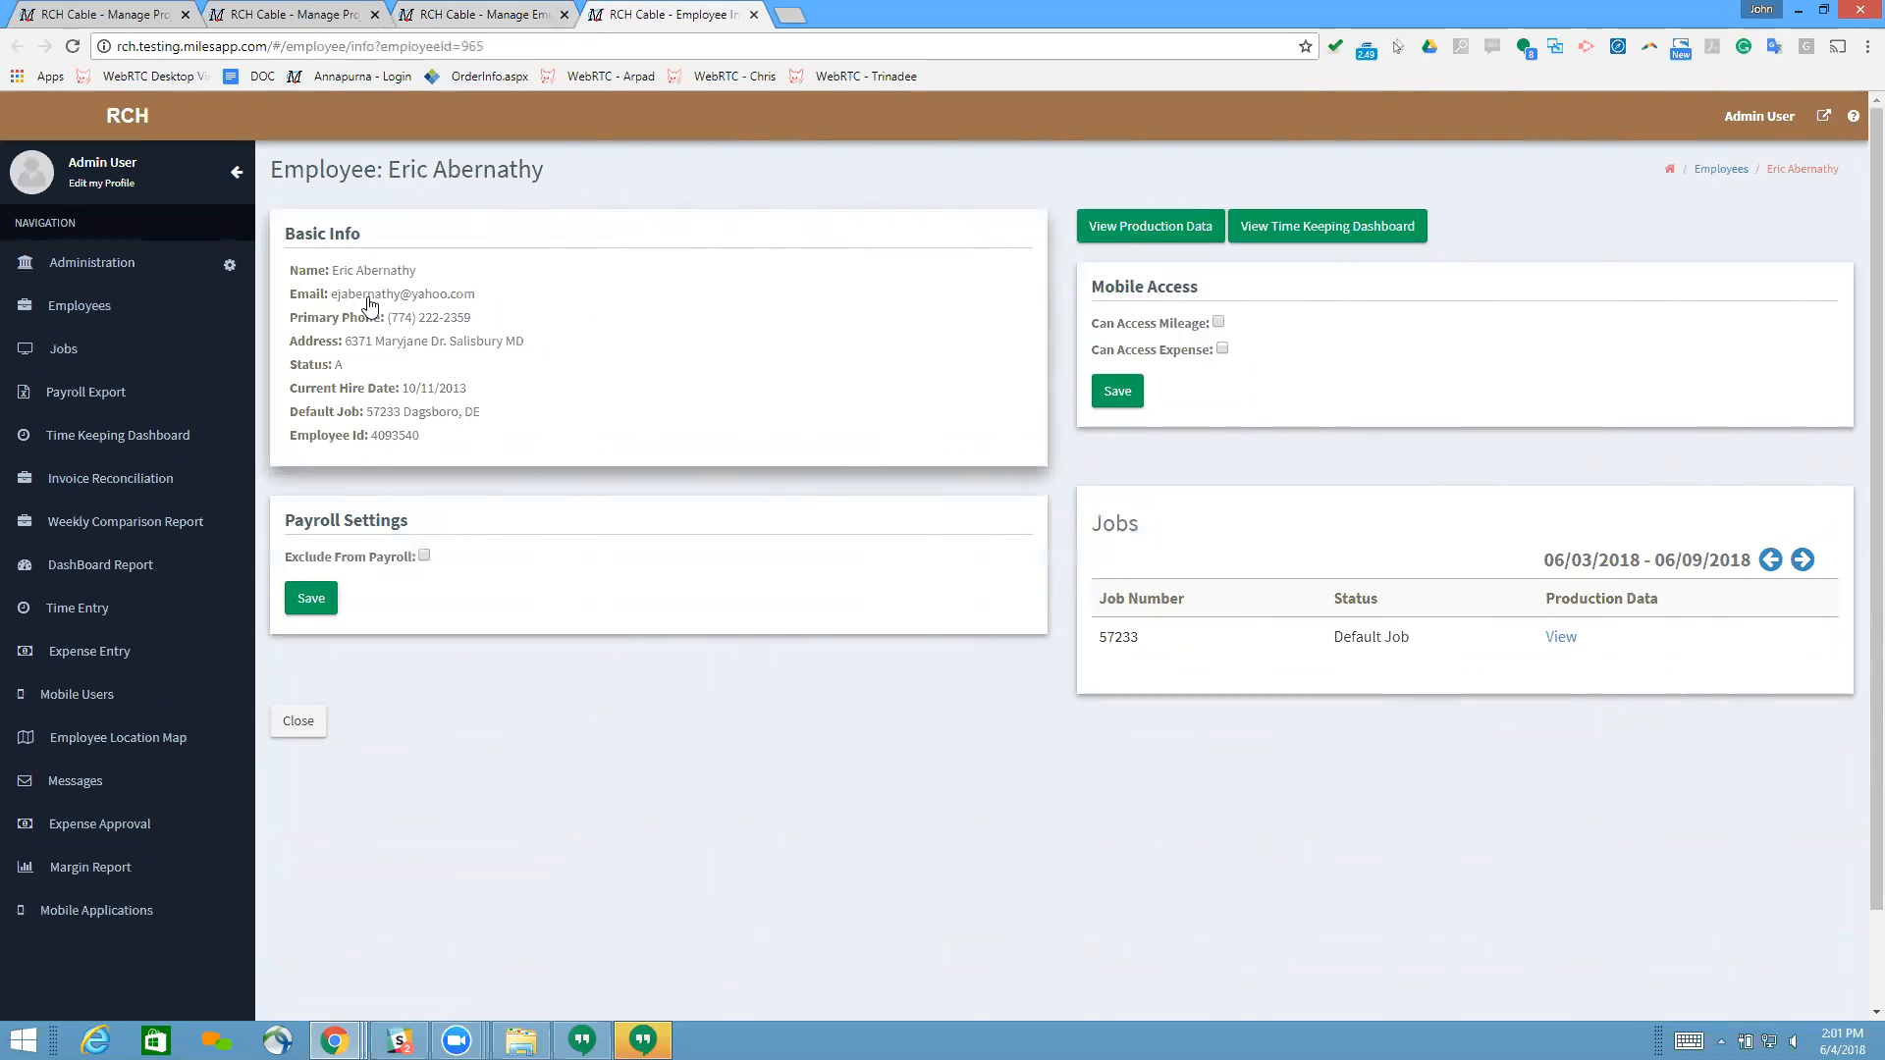
Step: Open the employee's production data for job 57233 and choose the Low rate plan
{"action": "left_click", "coordinate": [1562, 638]}
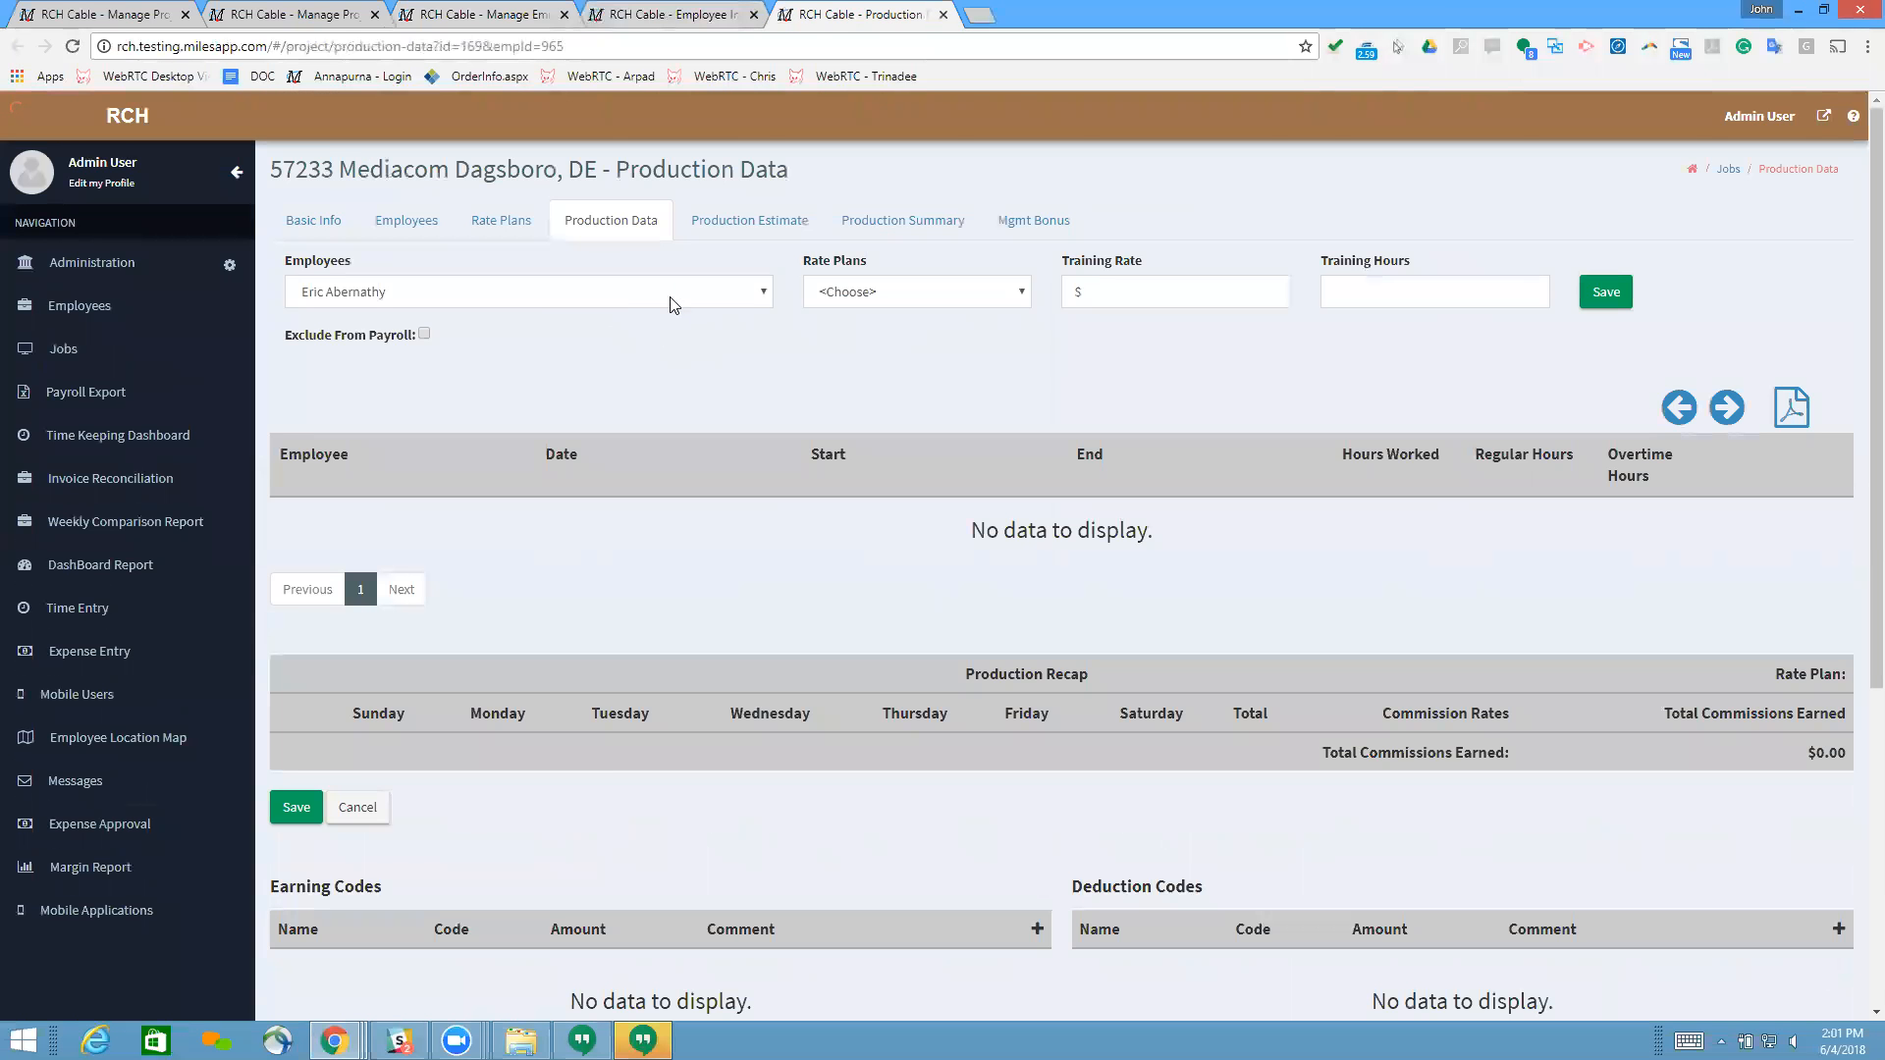
{"action": "left_click", "coordinate": [940, 297]}
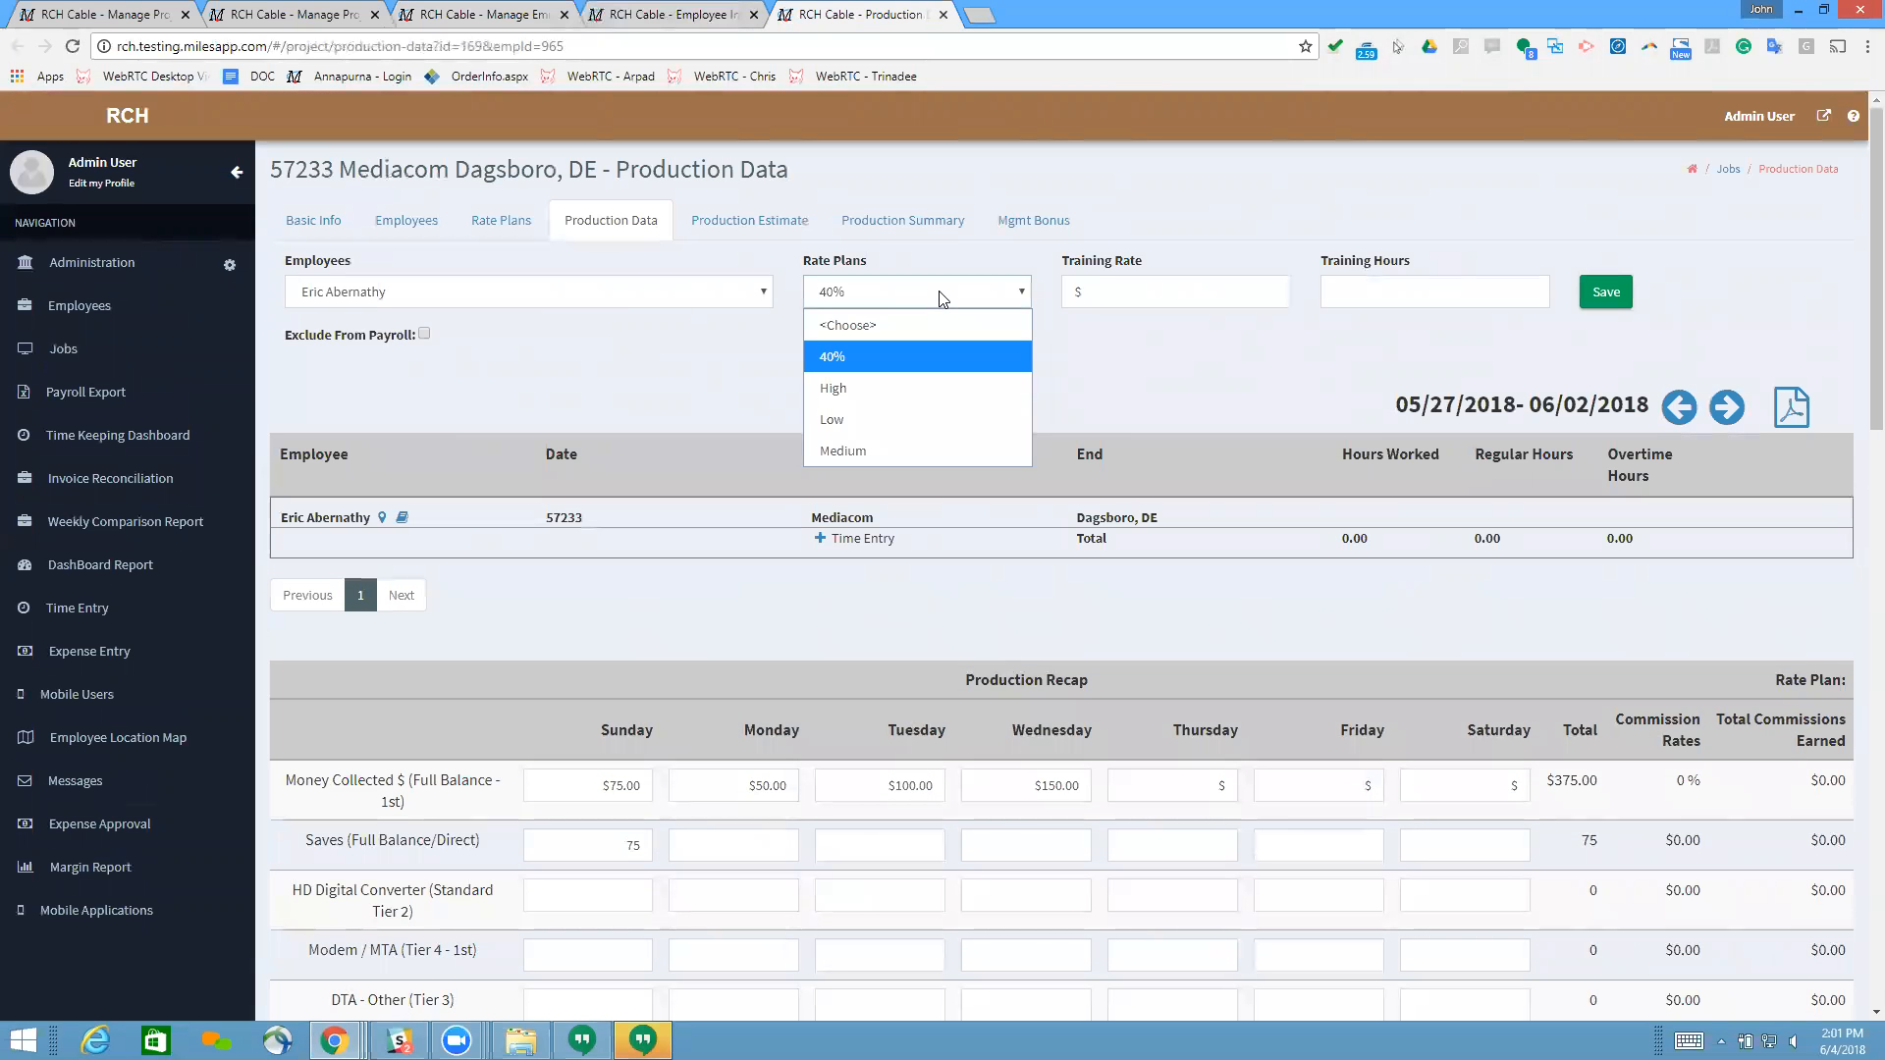
{"action": "left_click", "coordinate": [899, 419]}
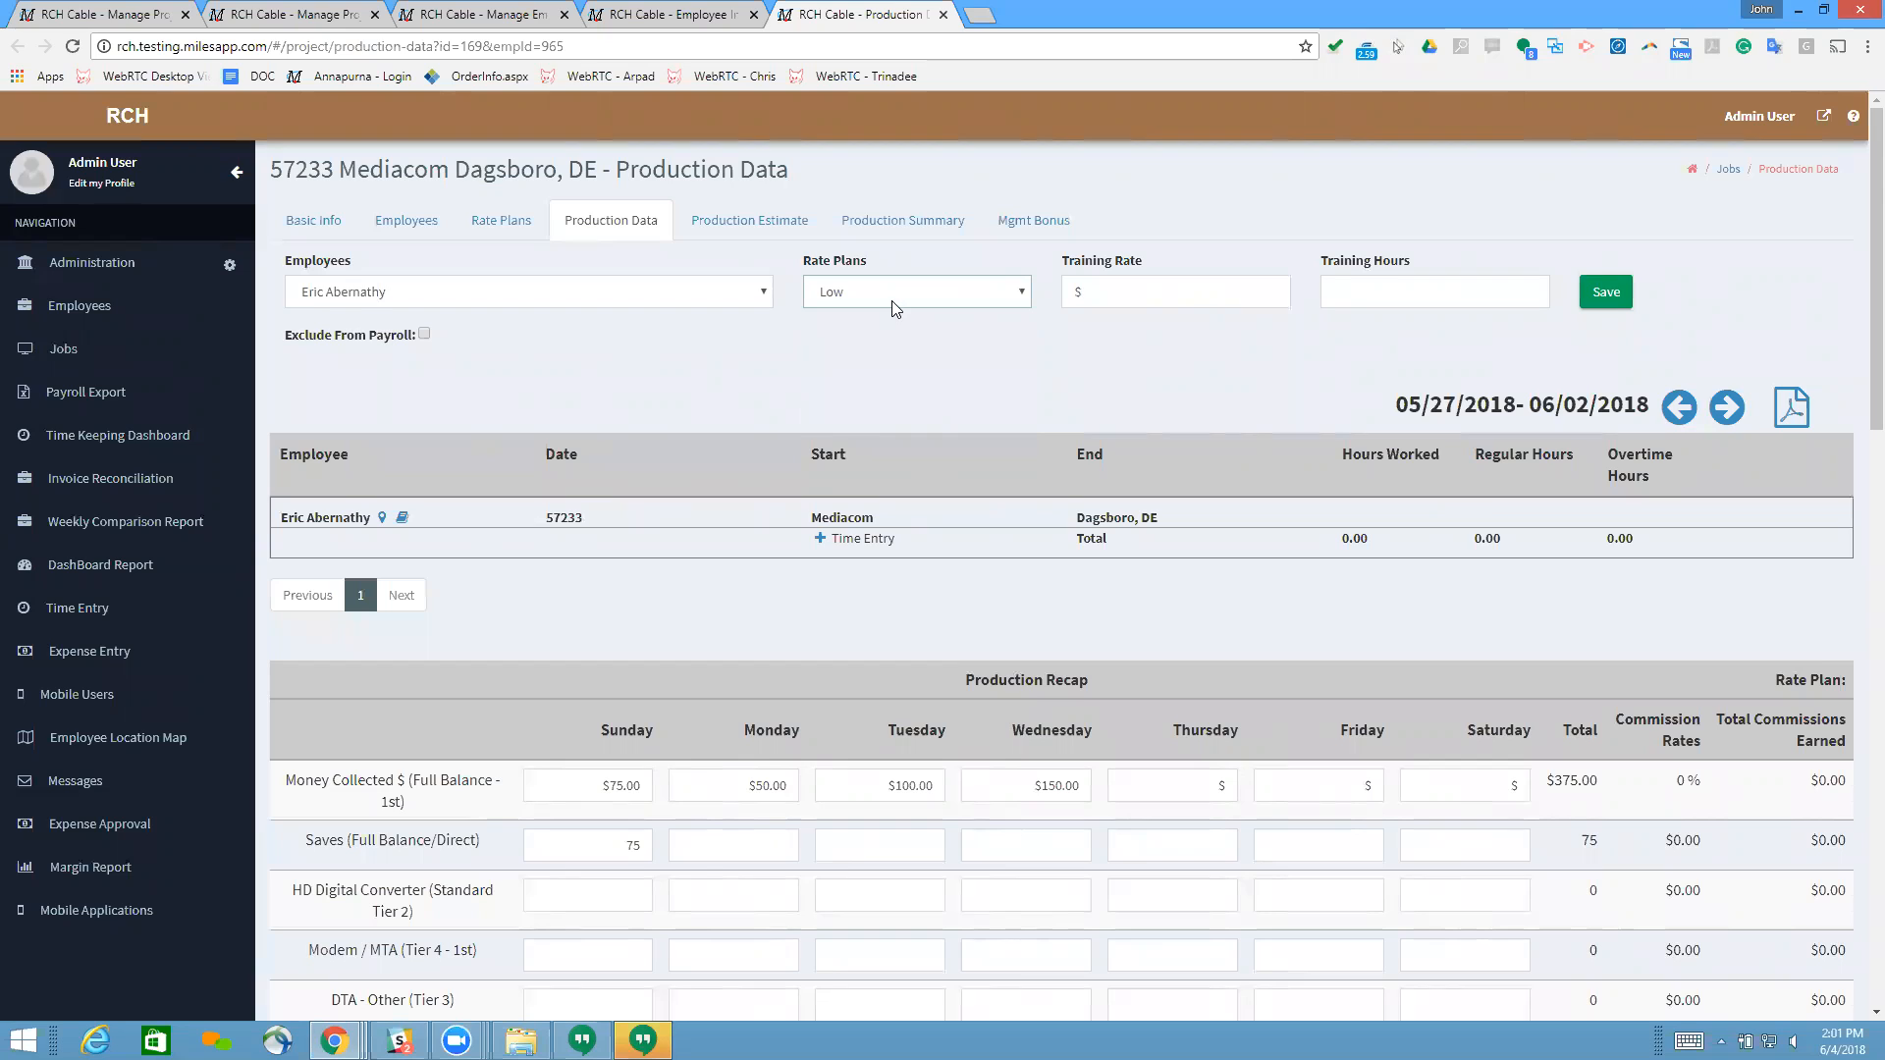
{"action": "left_click", "coordinate": [895, 307]}
{"action": "left_click", "coordinate": [876, 412]}
{"action": "left_click", "coordinate": [873, 296]}
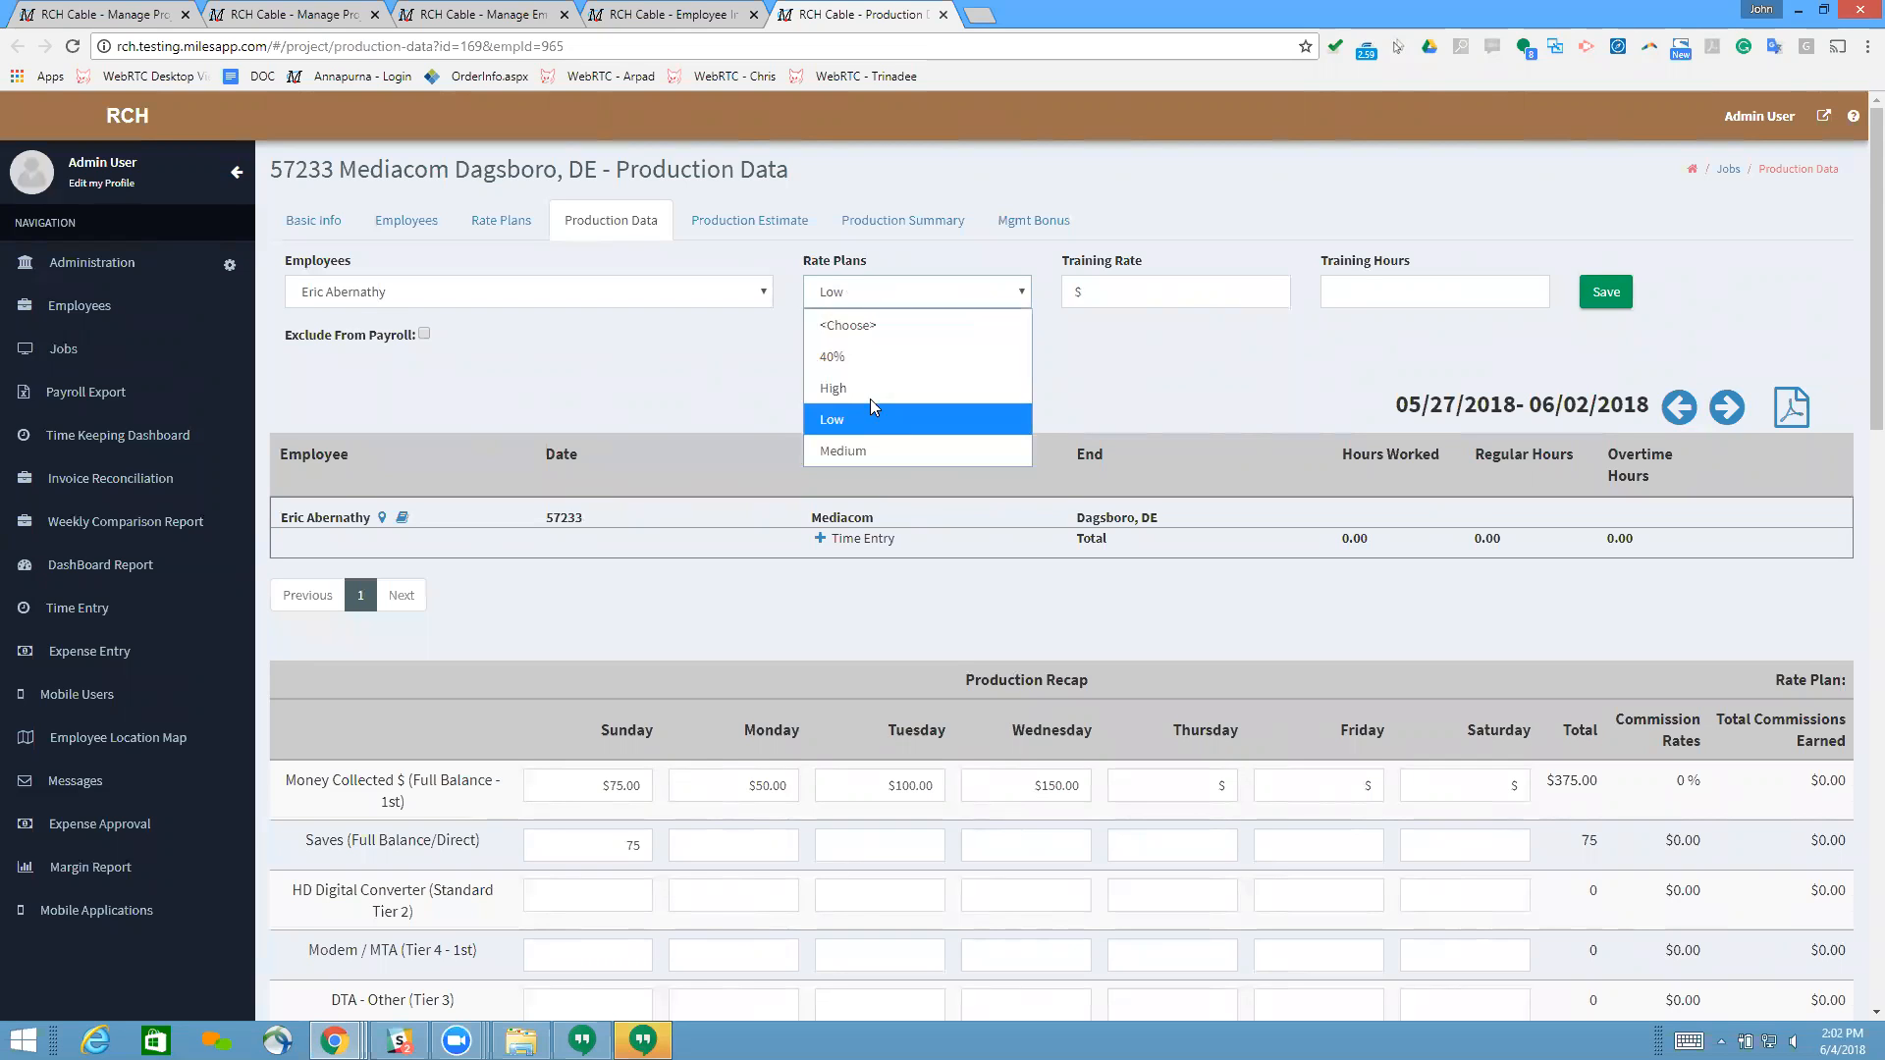
Step: Check the employee's profile, and examine the rate plan selection and commission rates in the job's production recap
{"action": "left_click", "coordinate": [656, 22]}
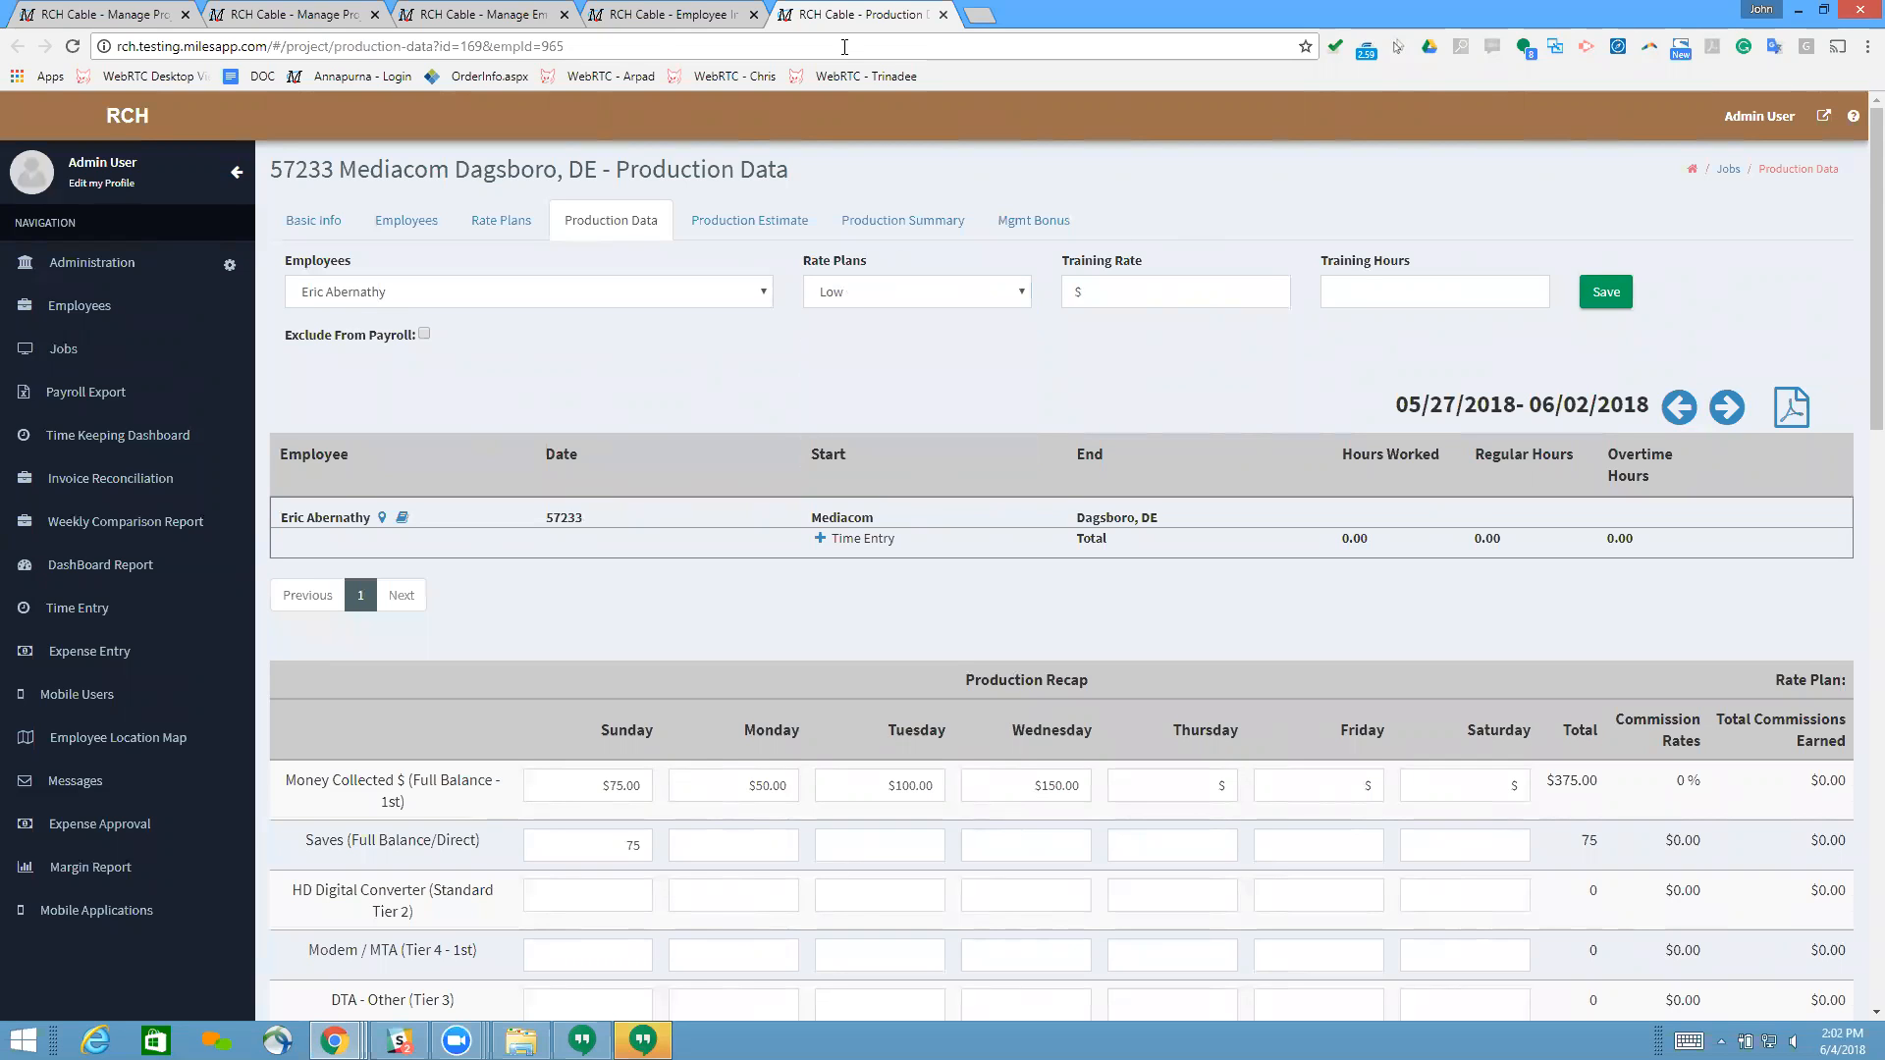
{"action": "left_click", "coordinate": [656, 21]}
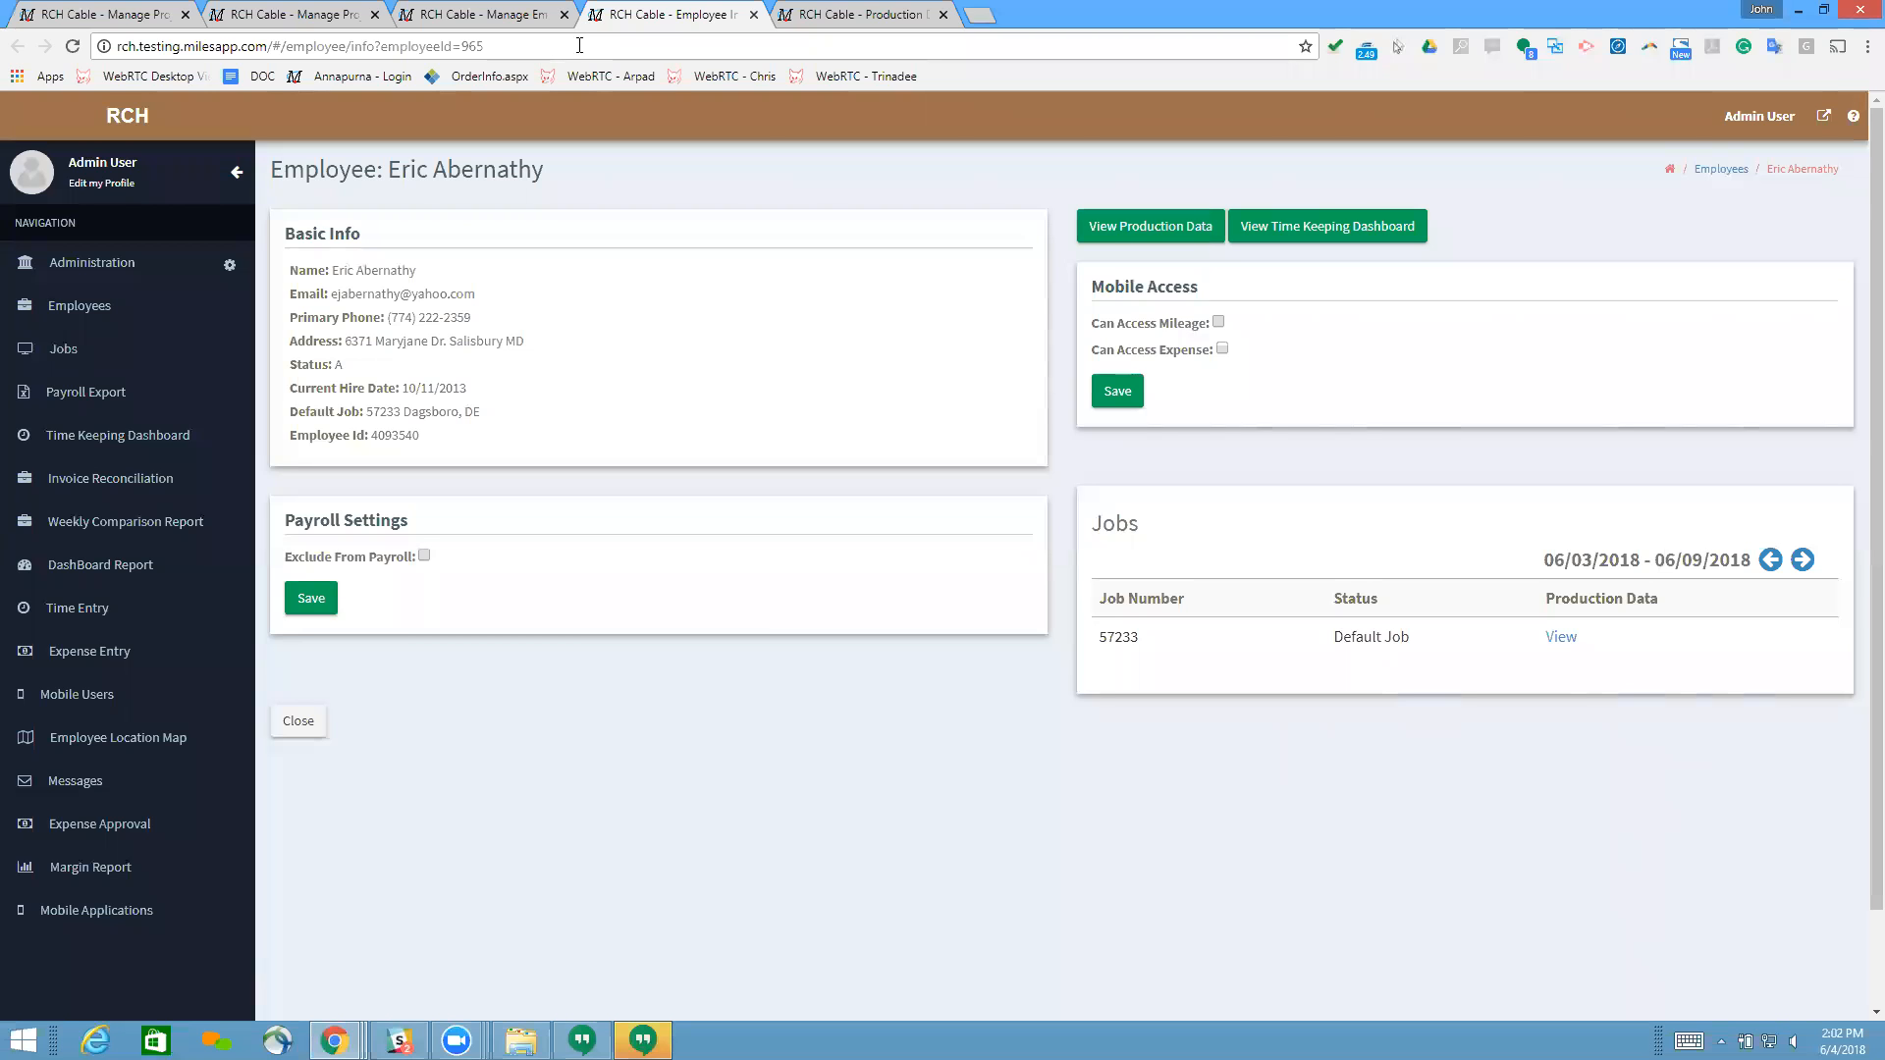
{"action": "key", "text": "ctrl+Tab"}
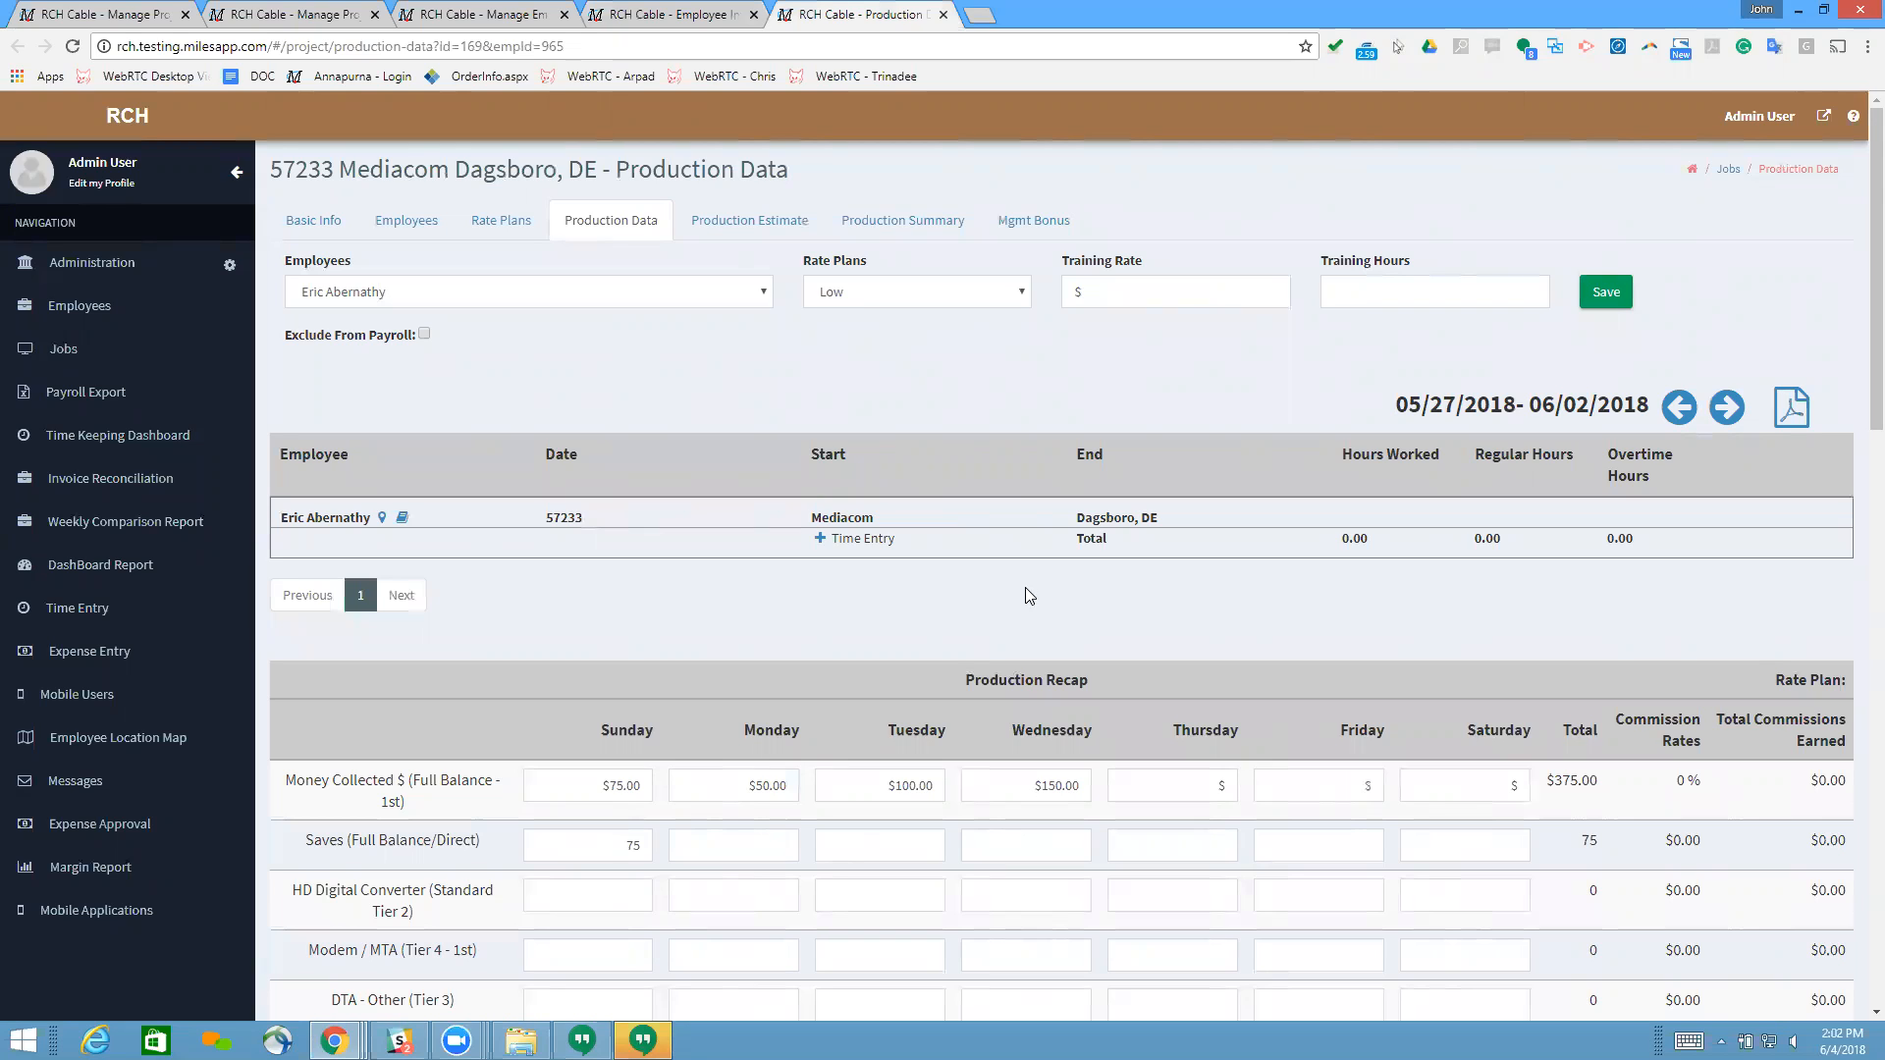
{"action": "left_click", "coordinate": [923, 294]}
{"action": "left_click", "coordinate": [922, 296]}
{"action": "scroll", "coordinate": [1472, 663], "scroll_direction": "down", "scroll_amount": 1}
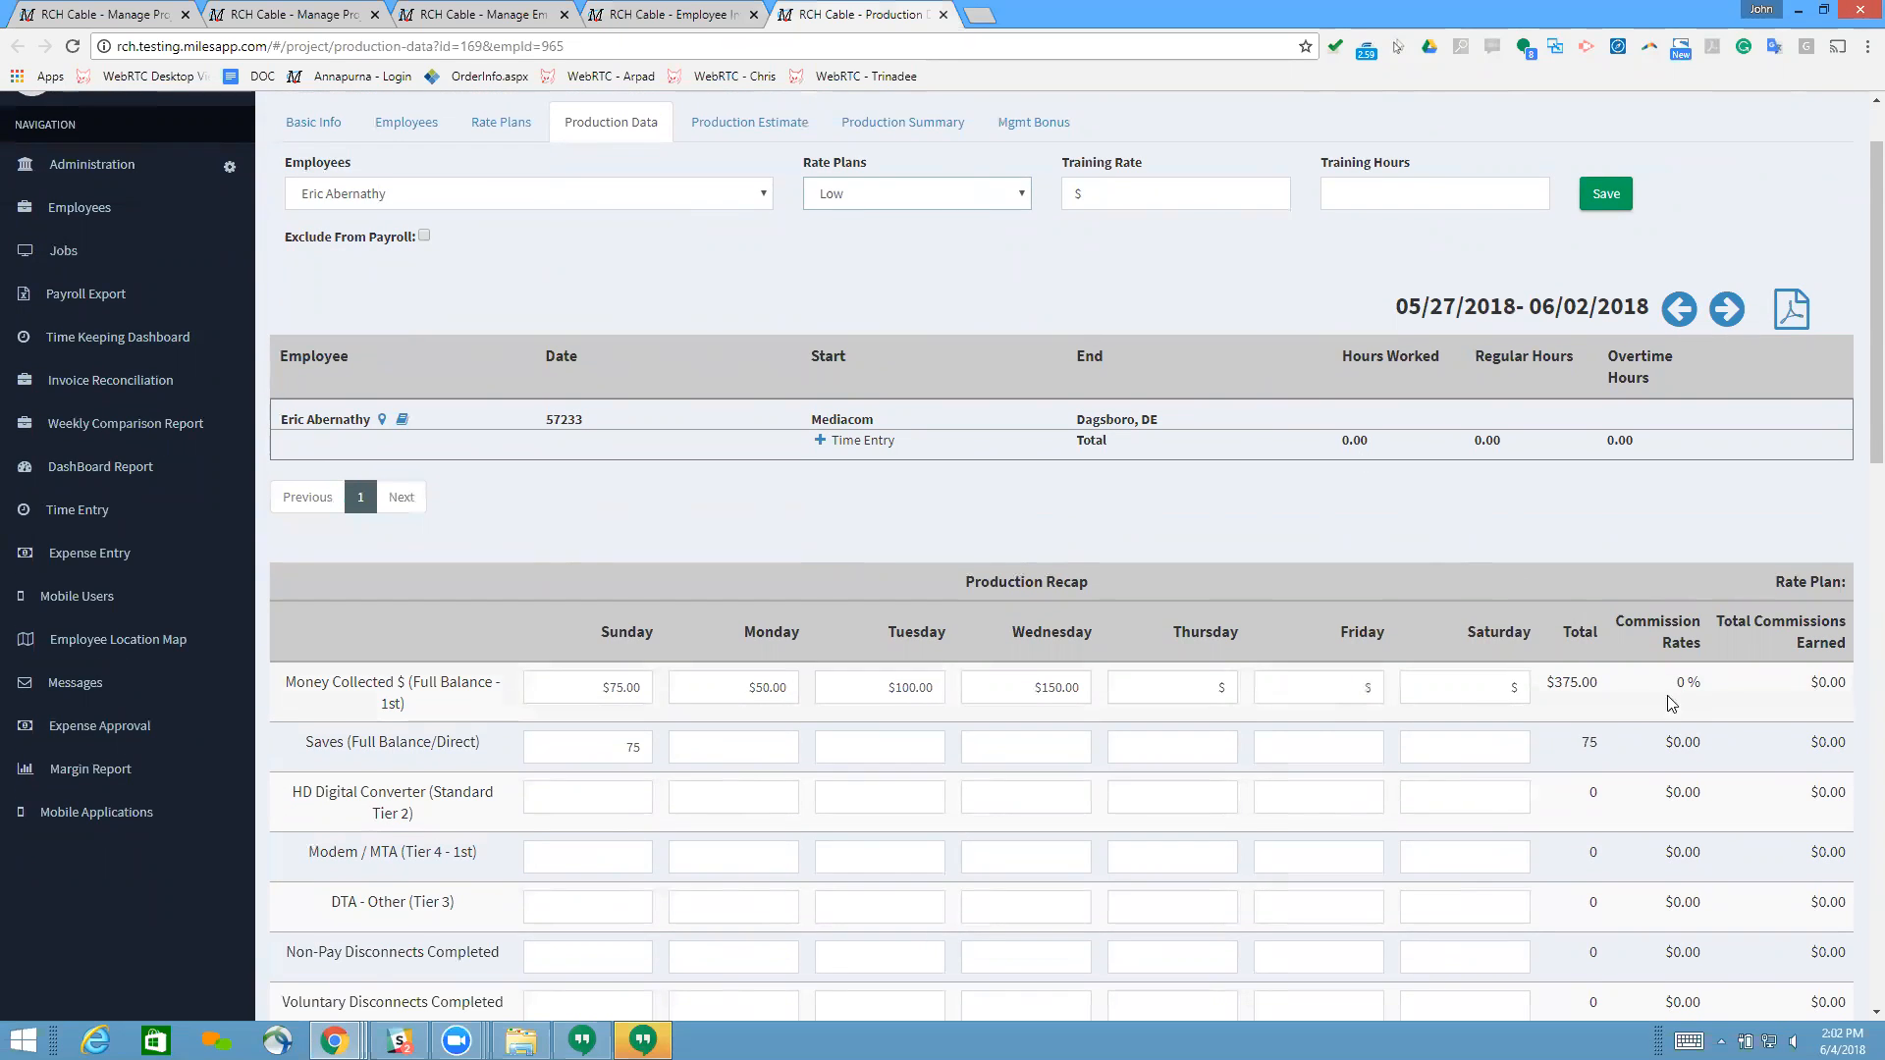
{"action": "scroll", "coordinate": [1639, 741], "scroll_direction": "down", "scroll_amount": 1}
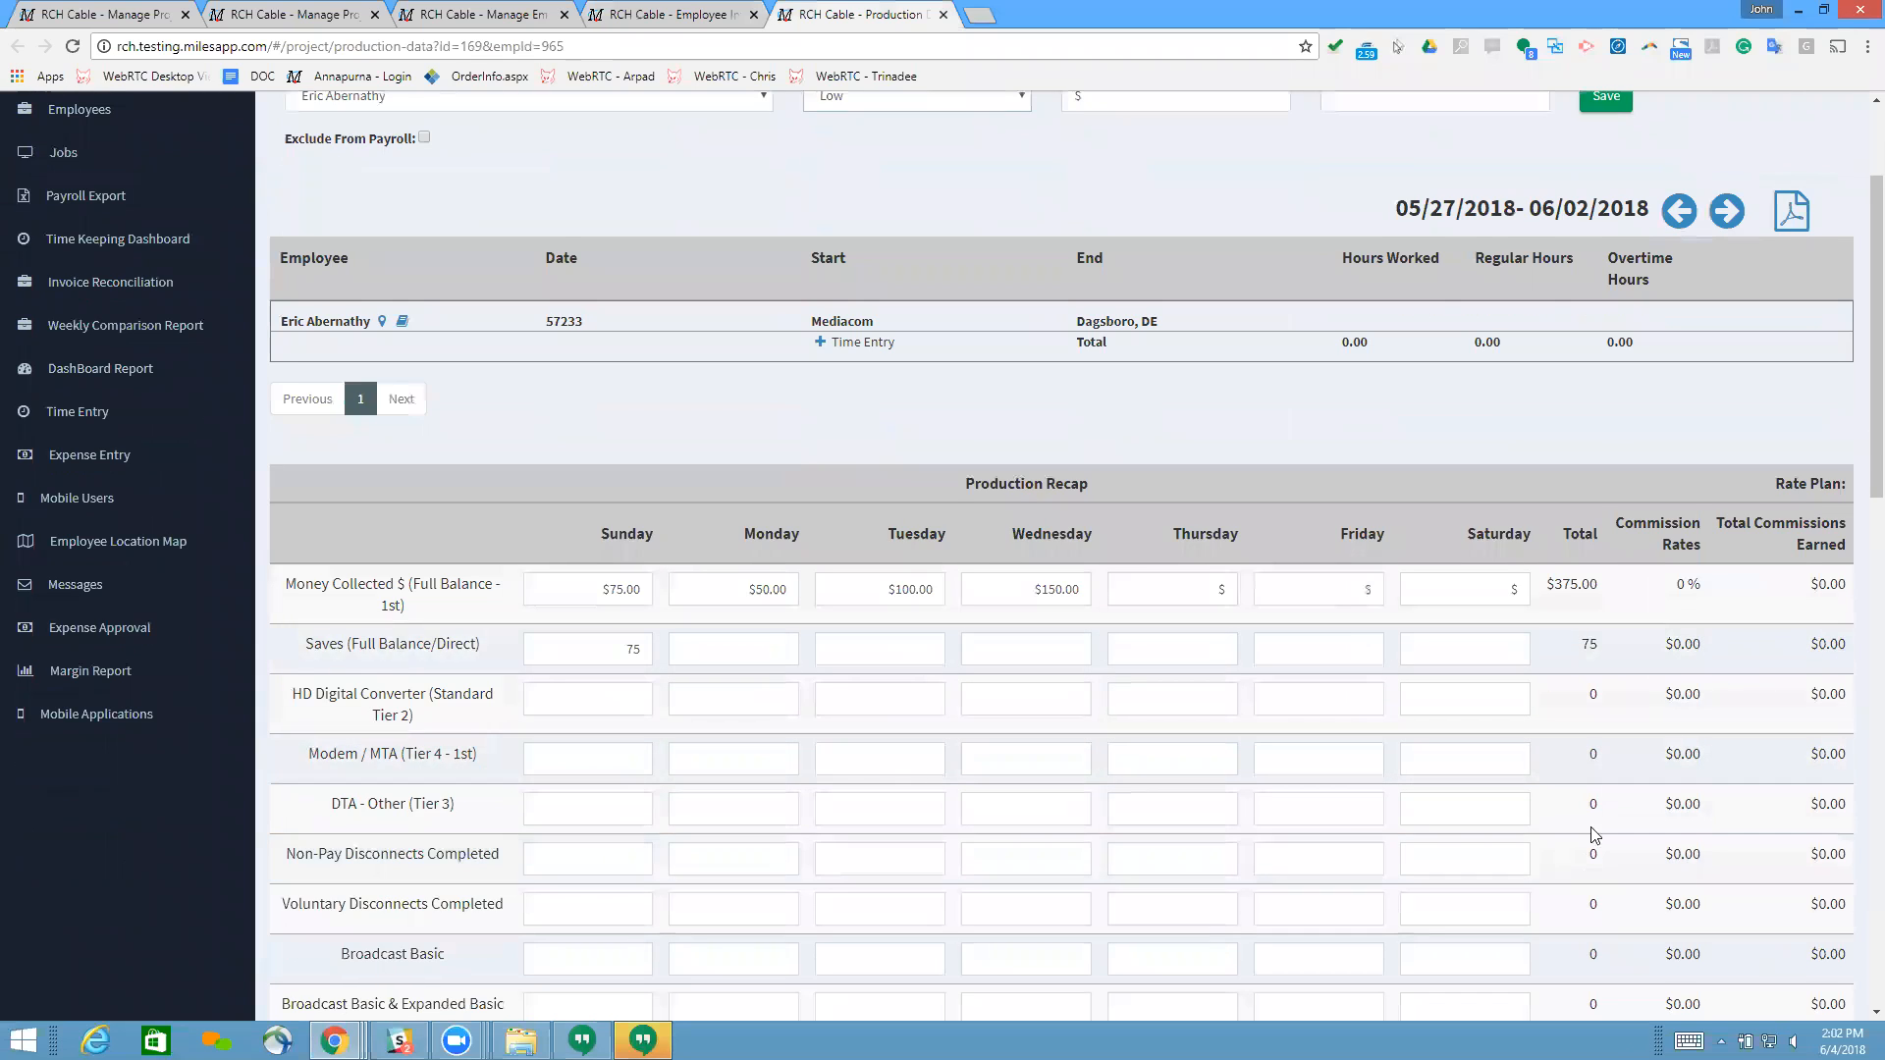
{"action": "scroll", "coordinate": [1637, 702], "scroll_direction": "down", "scroll_amount": 2}
{"action": "scroll", "coordinate": [1646, 707], "scroll_direction": "up", "scroll_amount": 4}
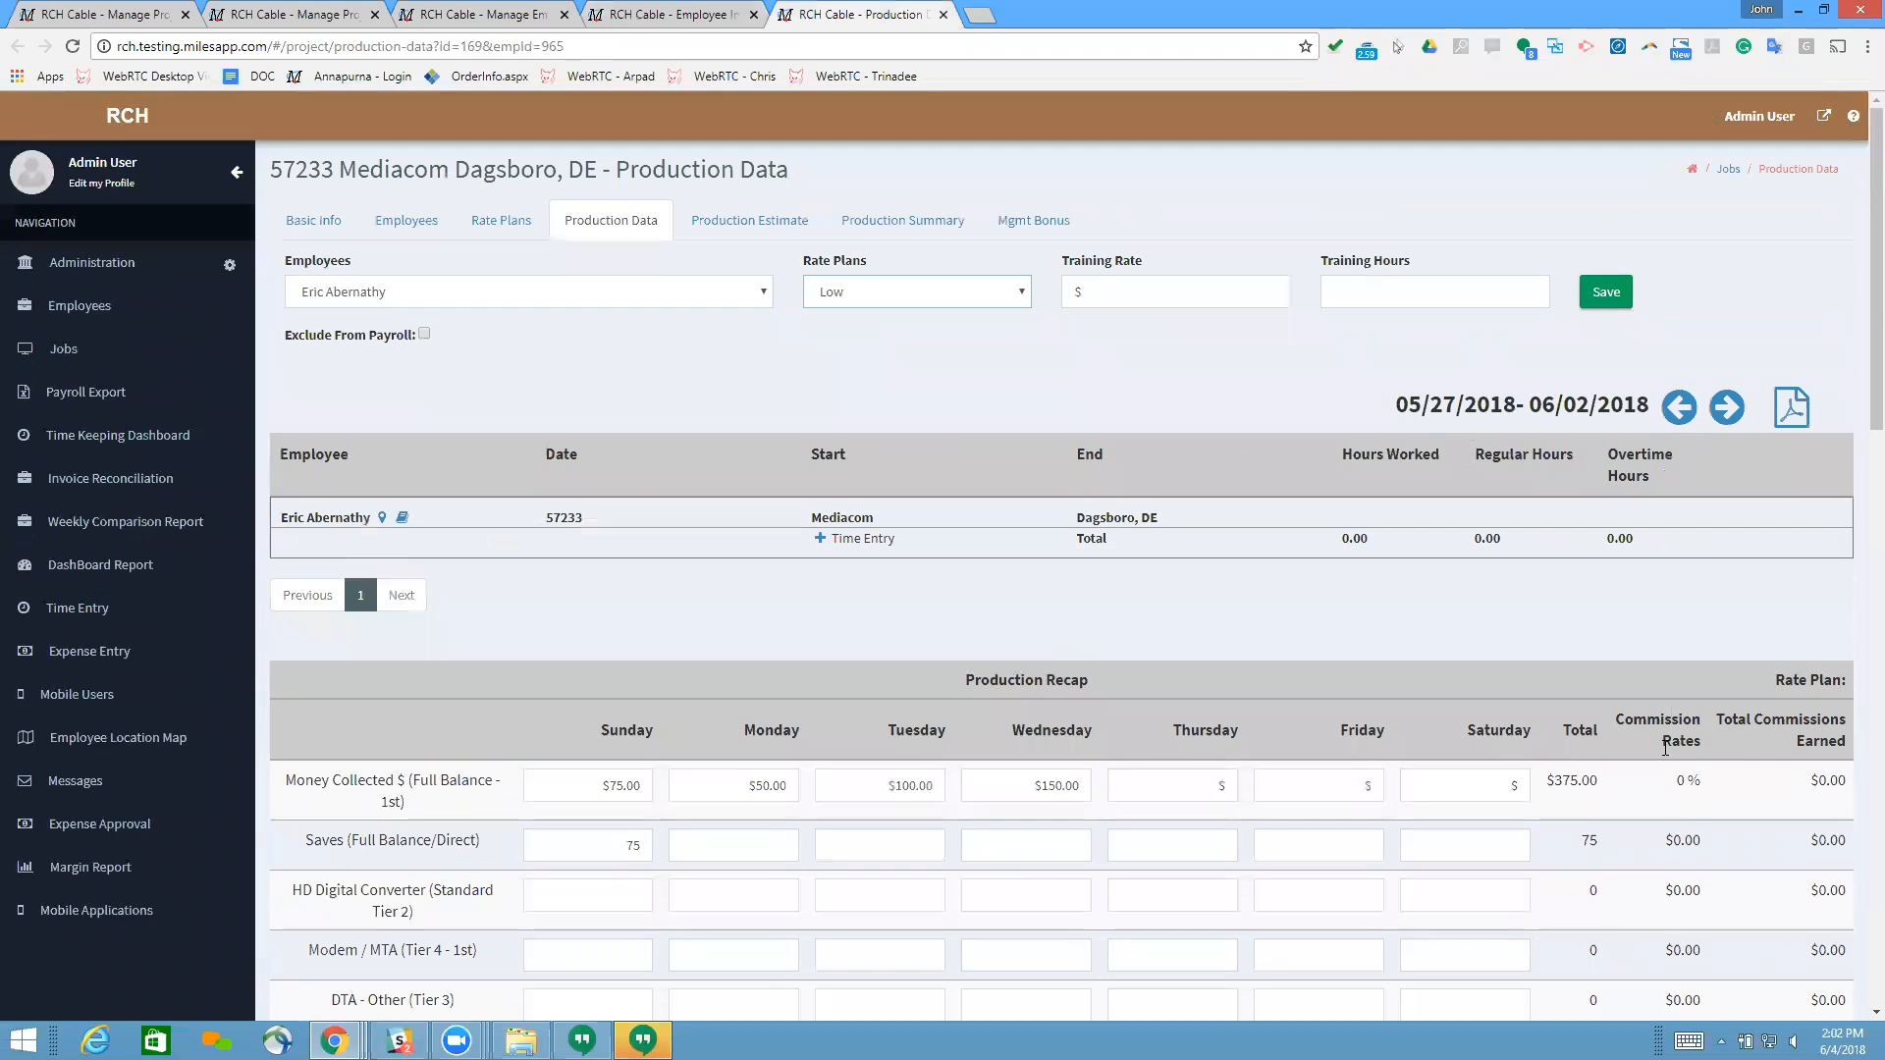
{"action": "left_click_drag", "start_coordinate": [1665, 835], "coordinate": [1703, 839]}
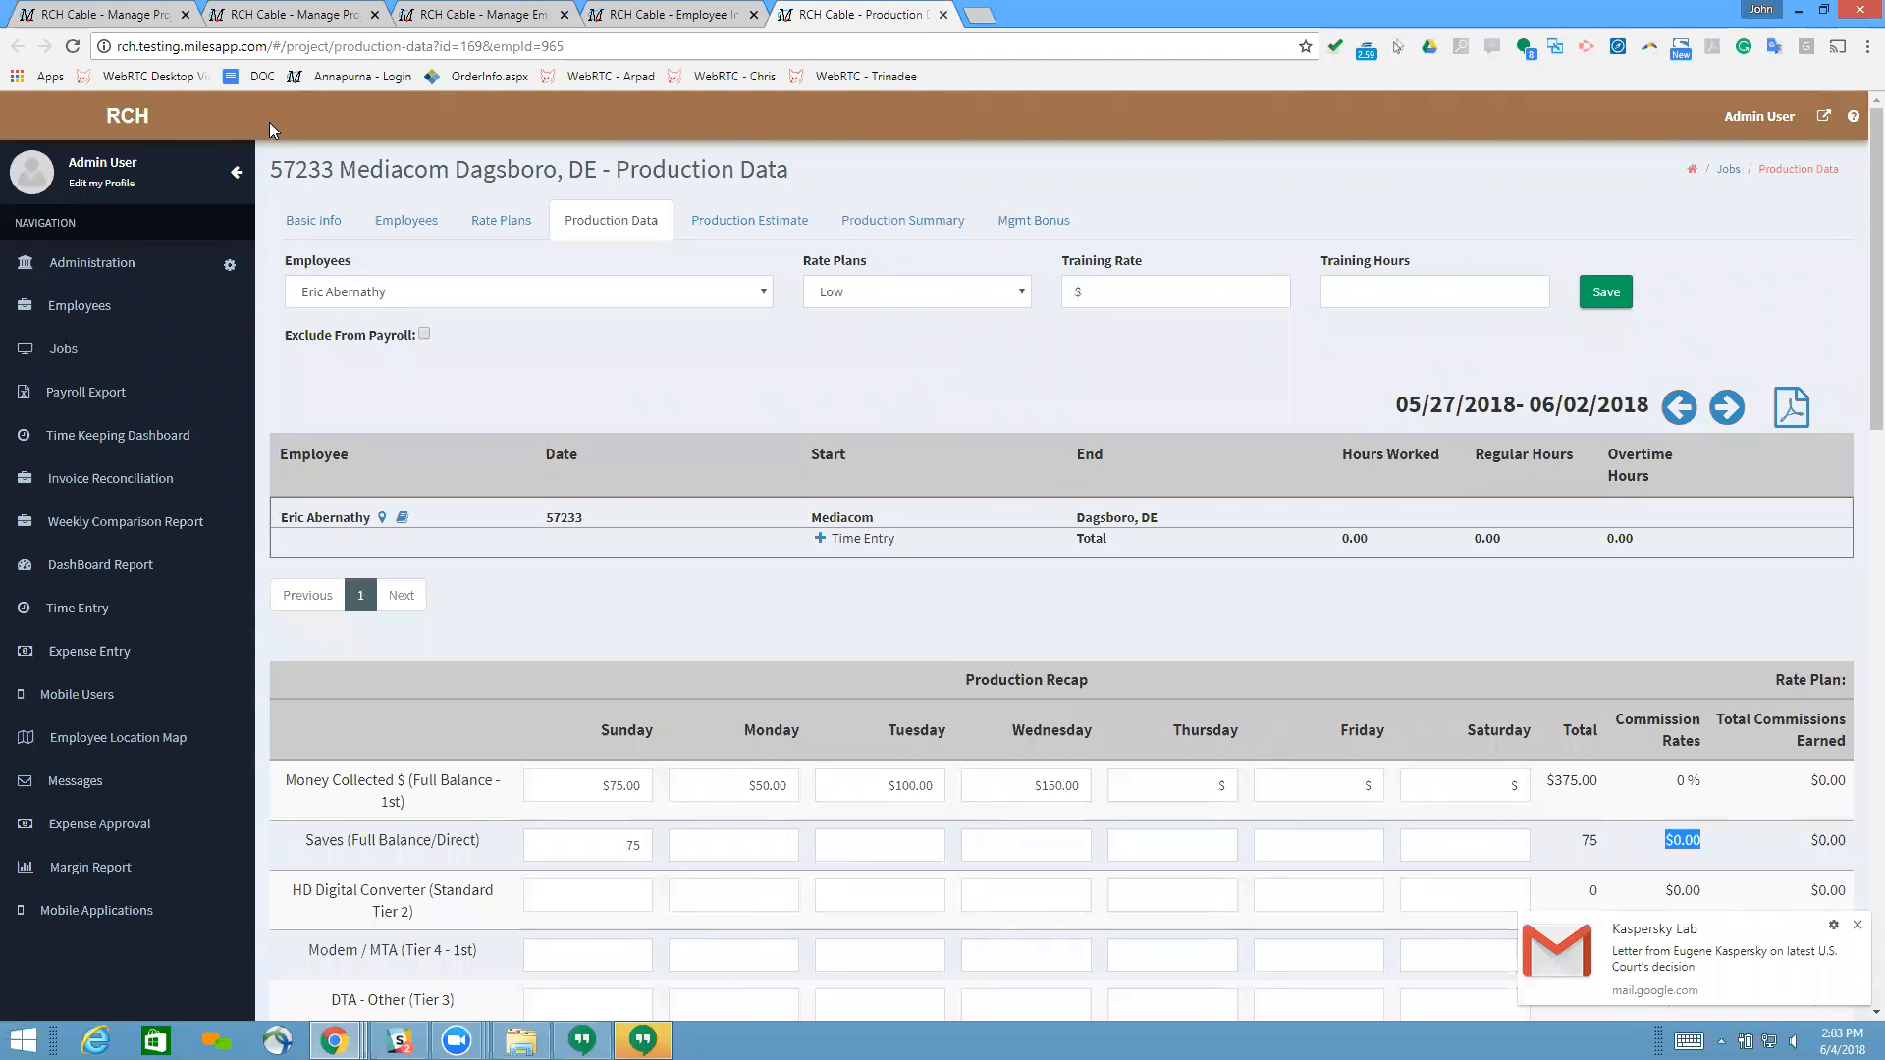
Step: Return to the approved invoice 1821 from the job and employee pages
{"action": "left_click", "coordinate": [484, 17]}
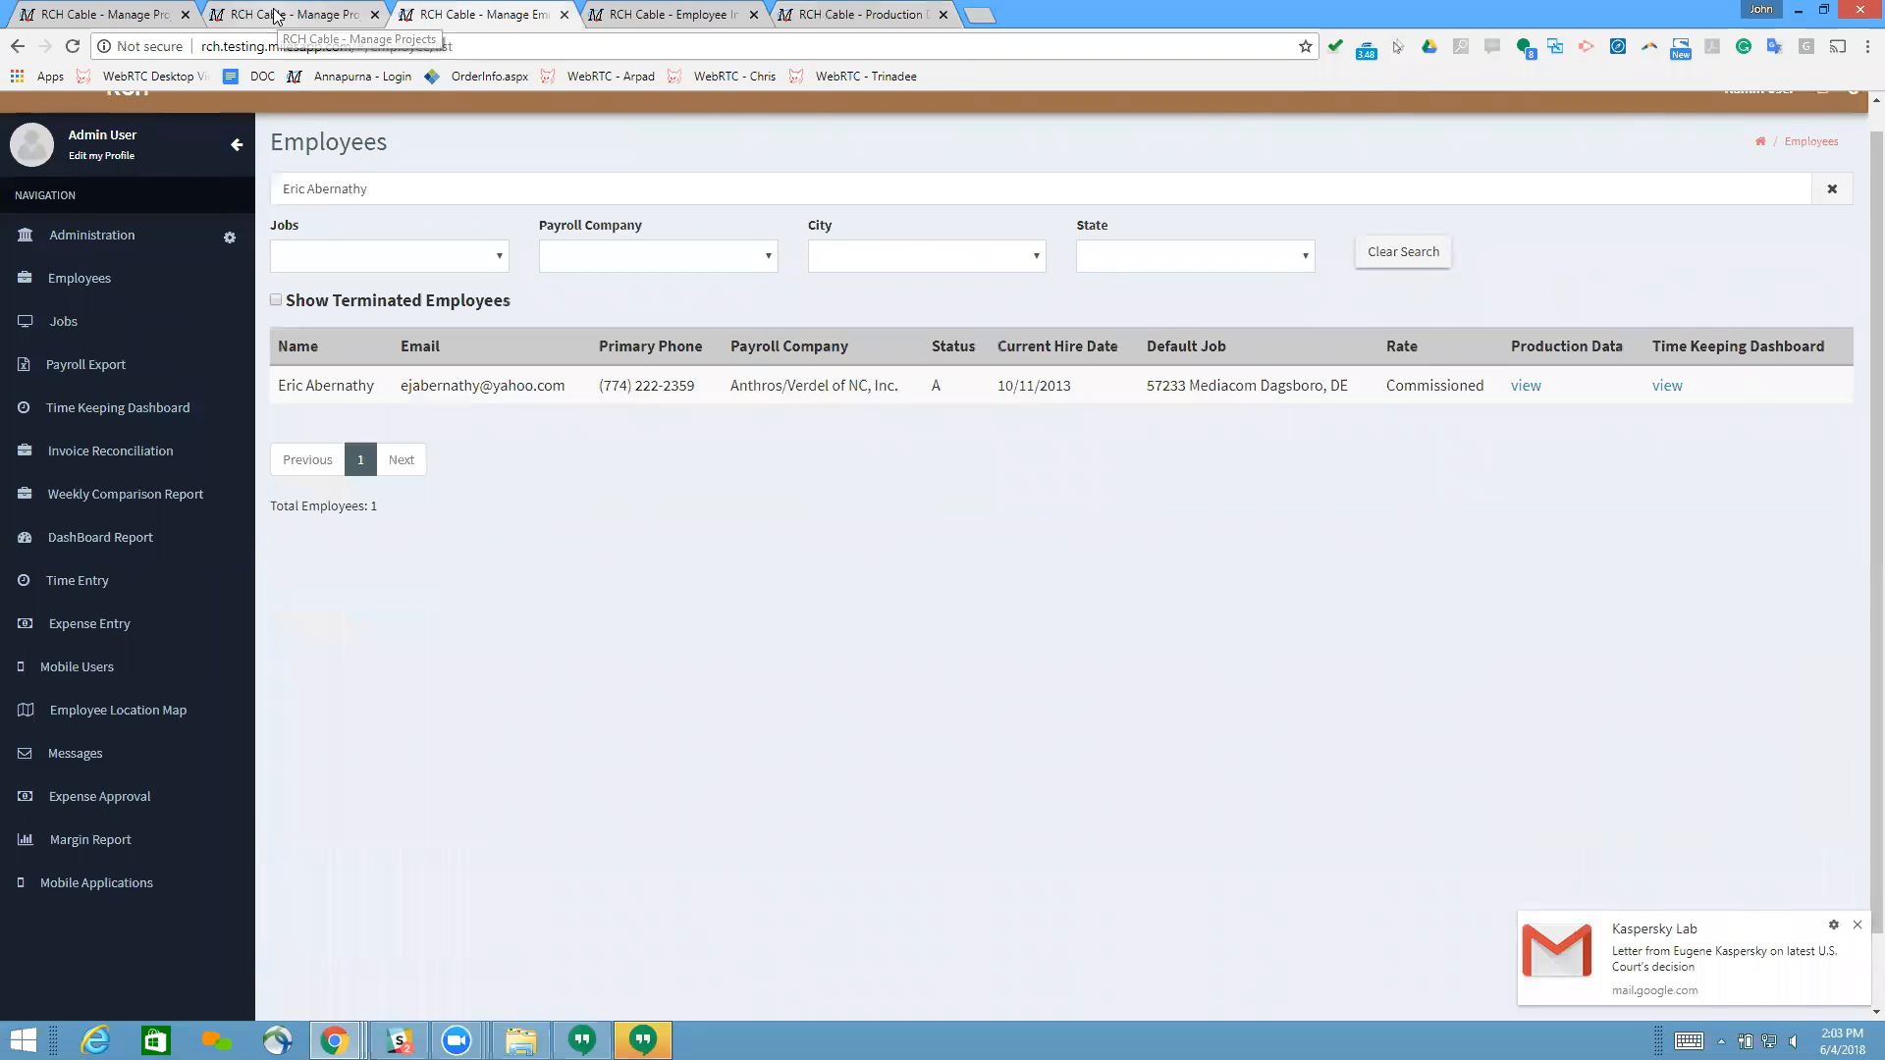
{"action": "left_click", "coordinate": [276, 16]}
{"action": "left_click", "coordinate": [17, 47]}
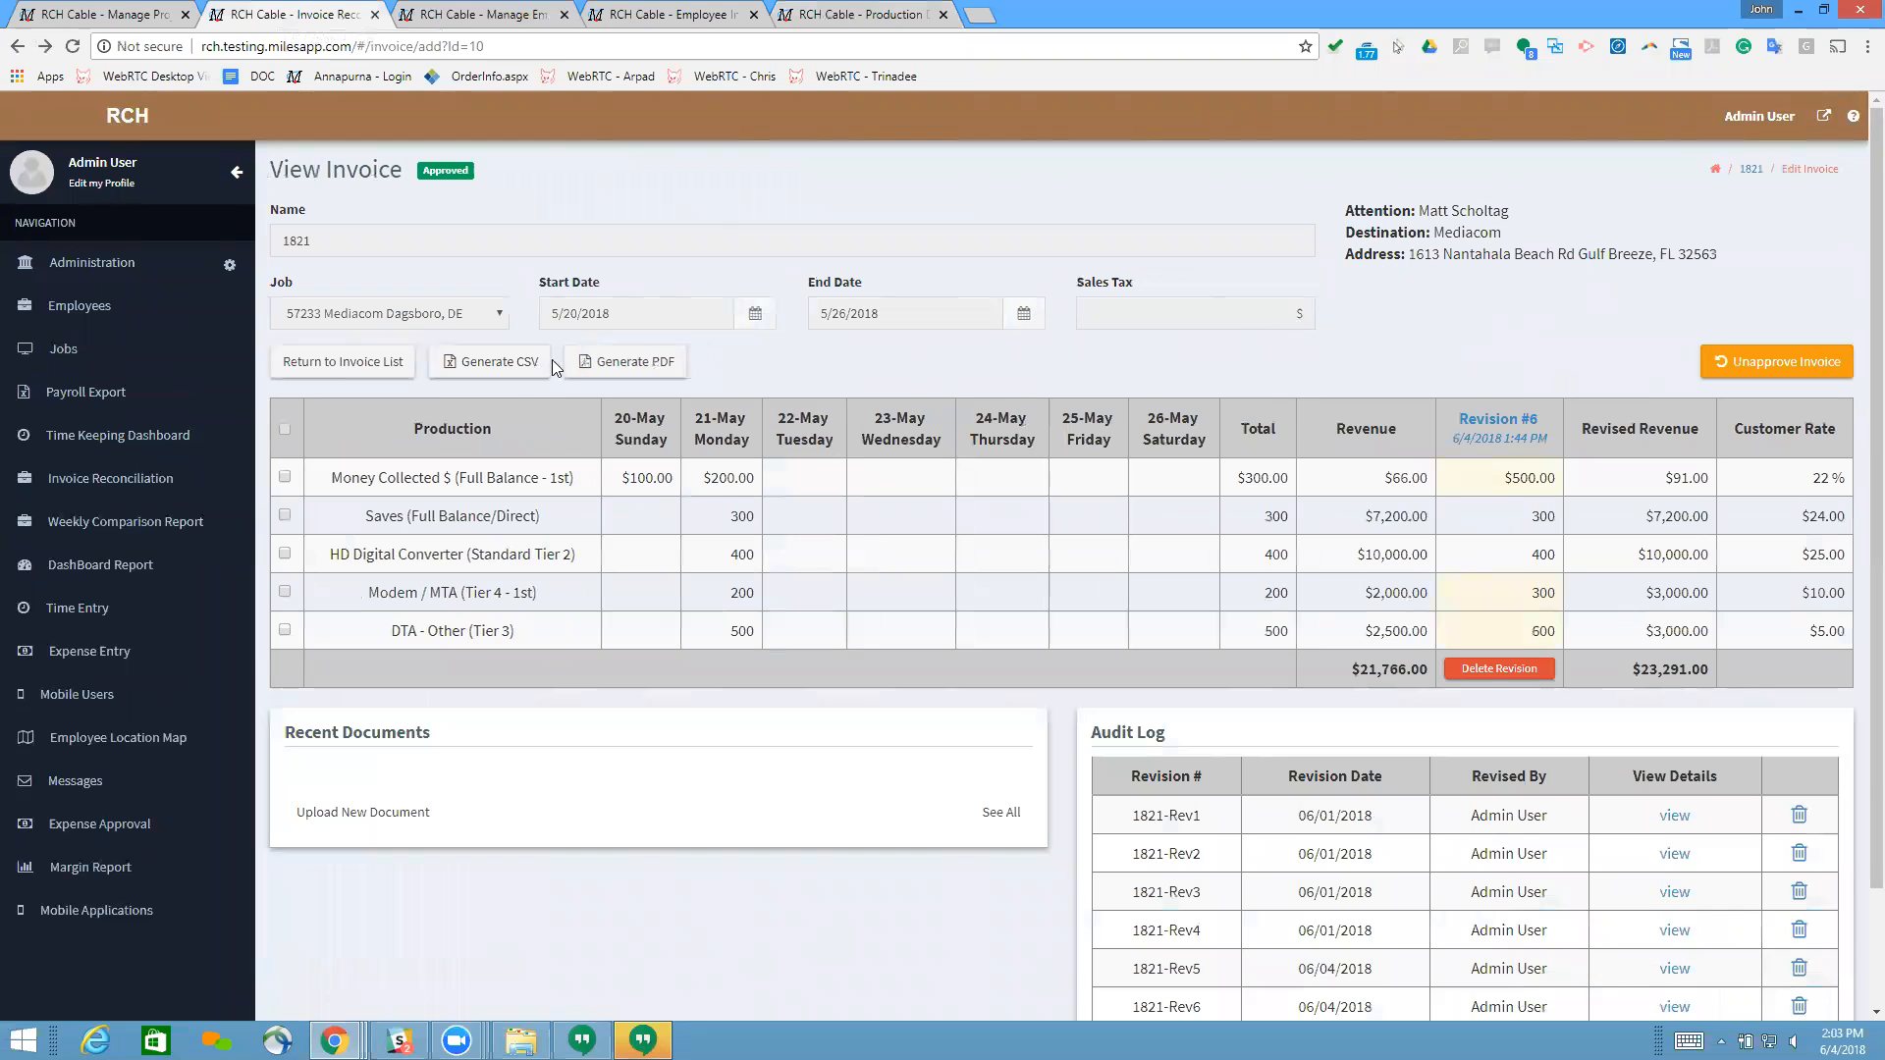
Step: Start a new revision of invoice 1821 for only the Money Collected $ (Full Balance - 1st) production line
{"action": "left_click", "coordinate": [284, 430]}
{"action": "left_click", "coordinate": [285, 477]}
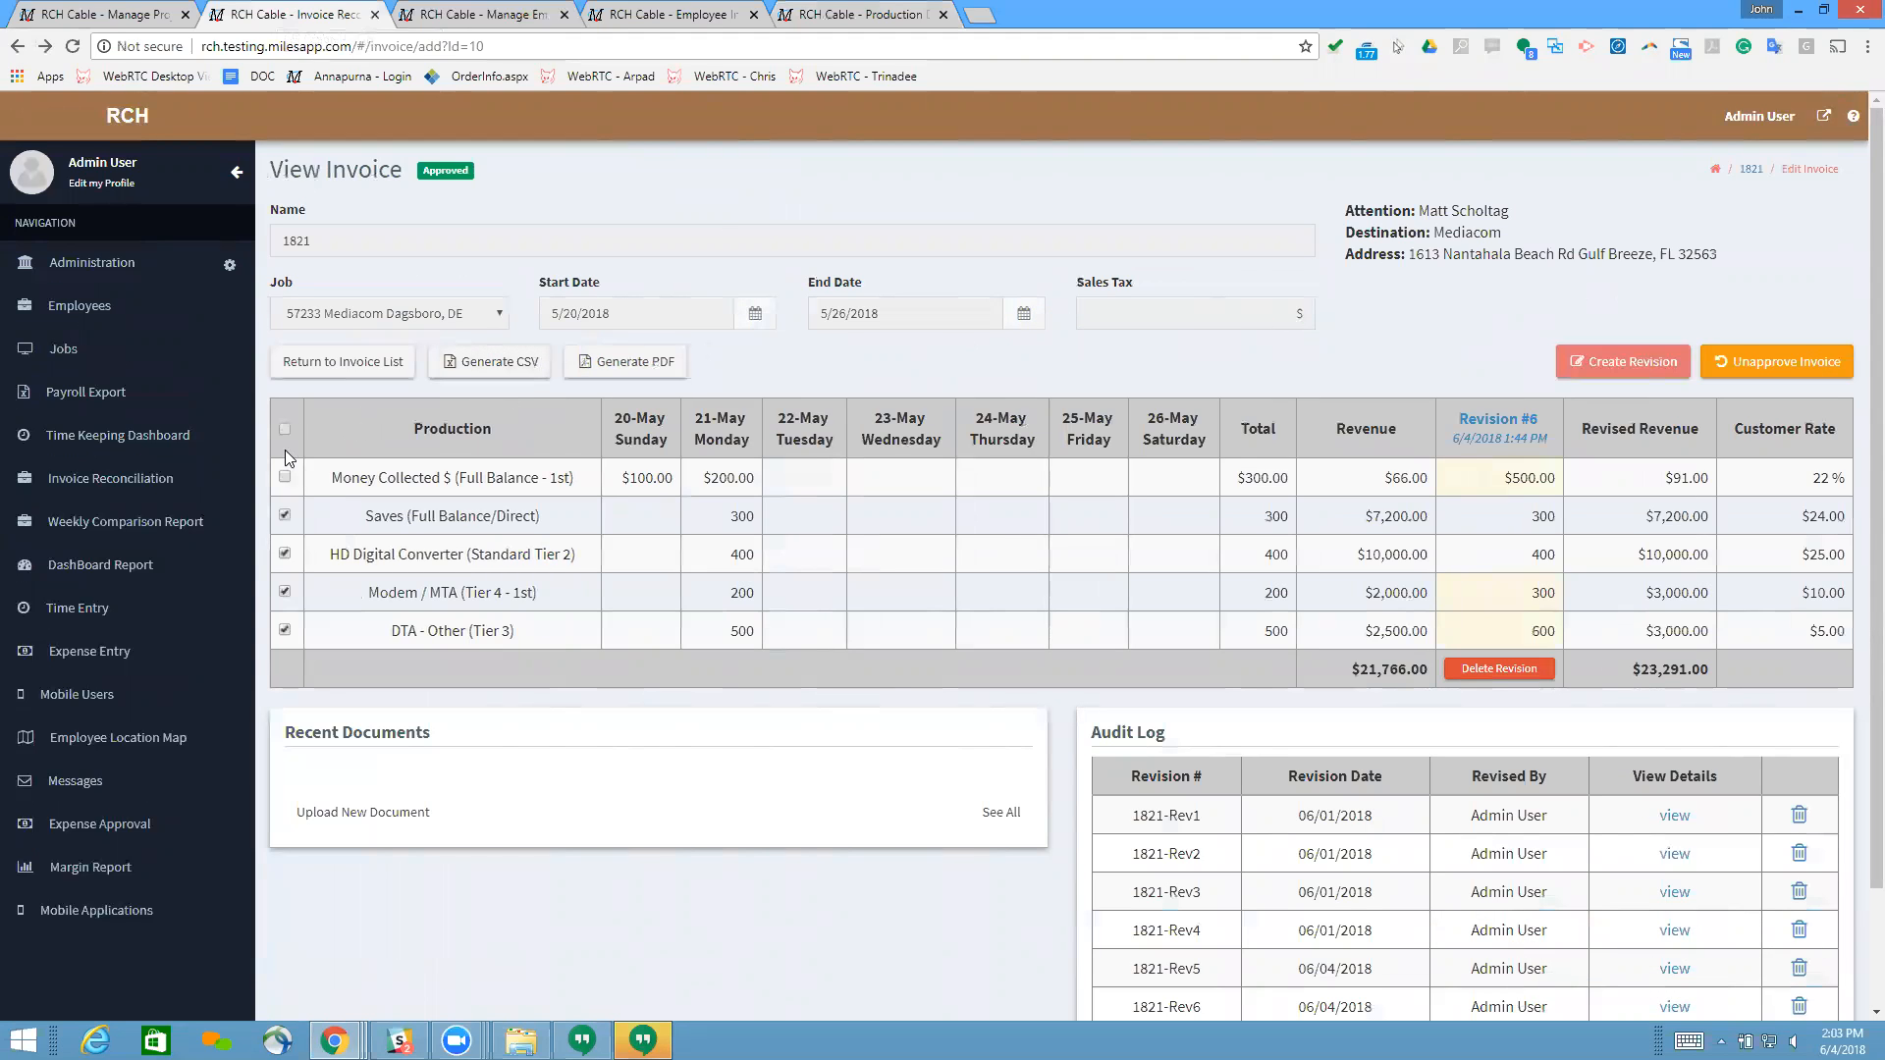
{"action": "left_click", "coordinate": [284, 430]}
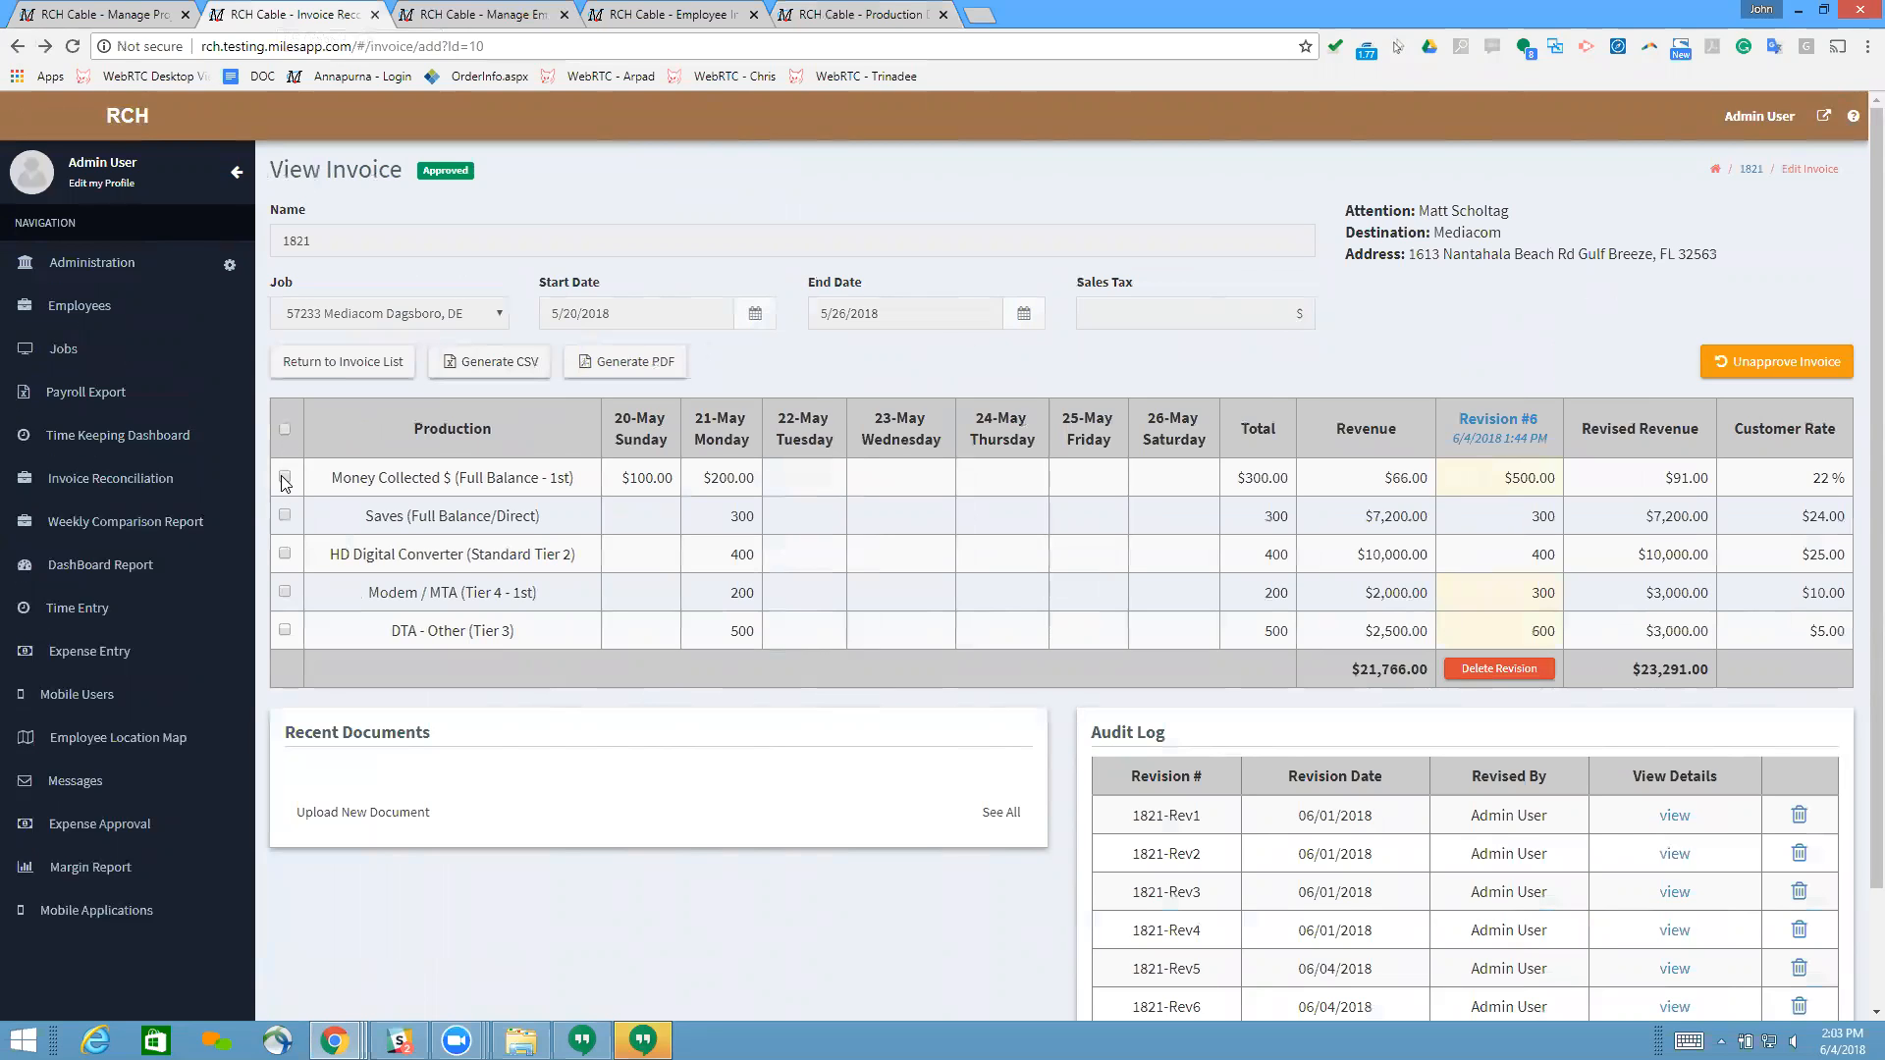
{"action": "left_click", "coordinate": [285, 477]}
{"action": "left_click", "coordinate": [1642, 357]}
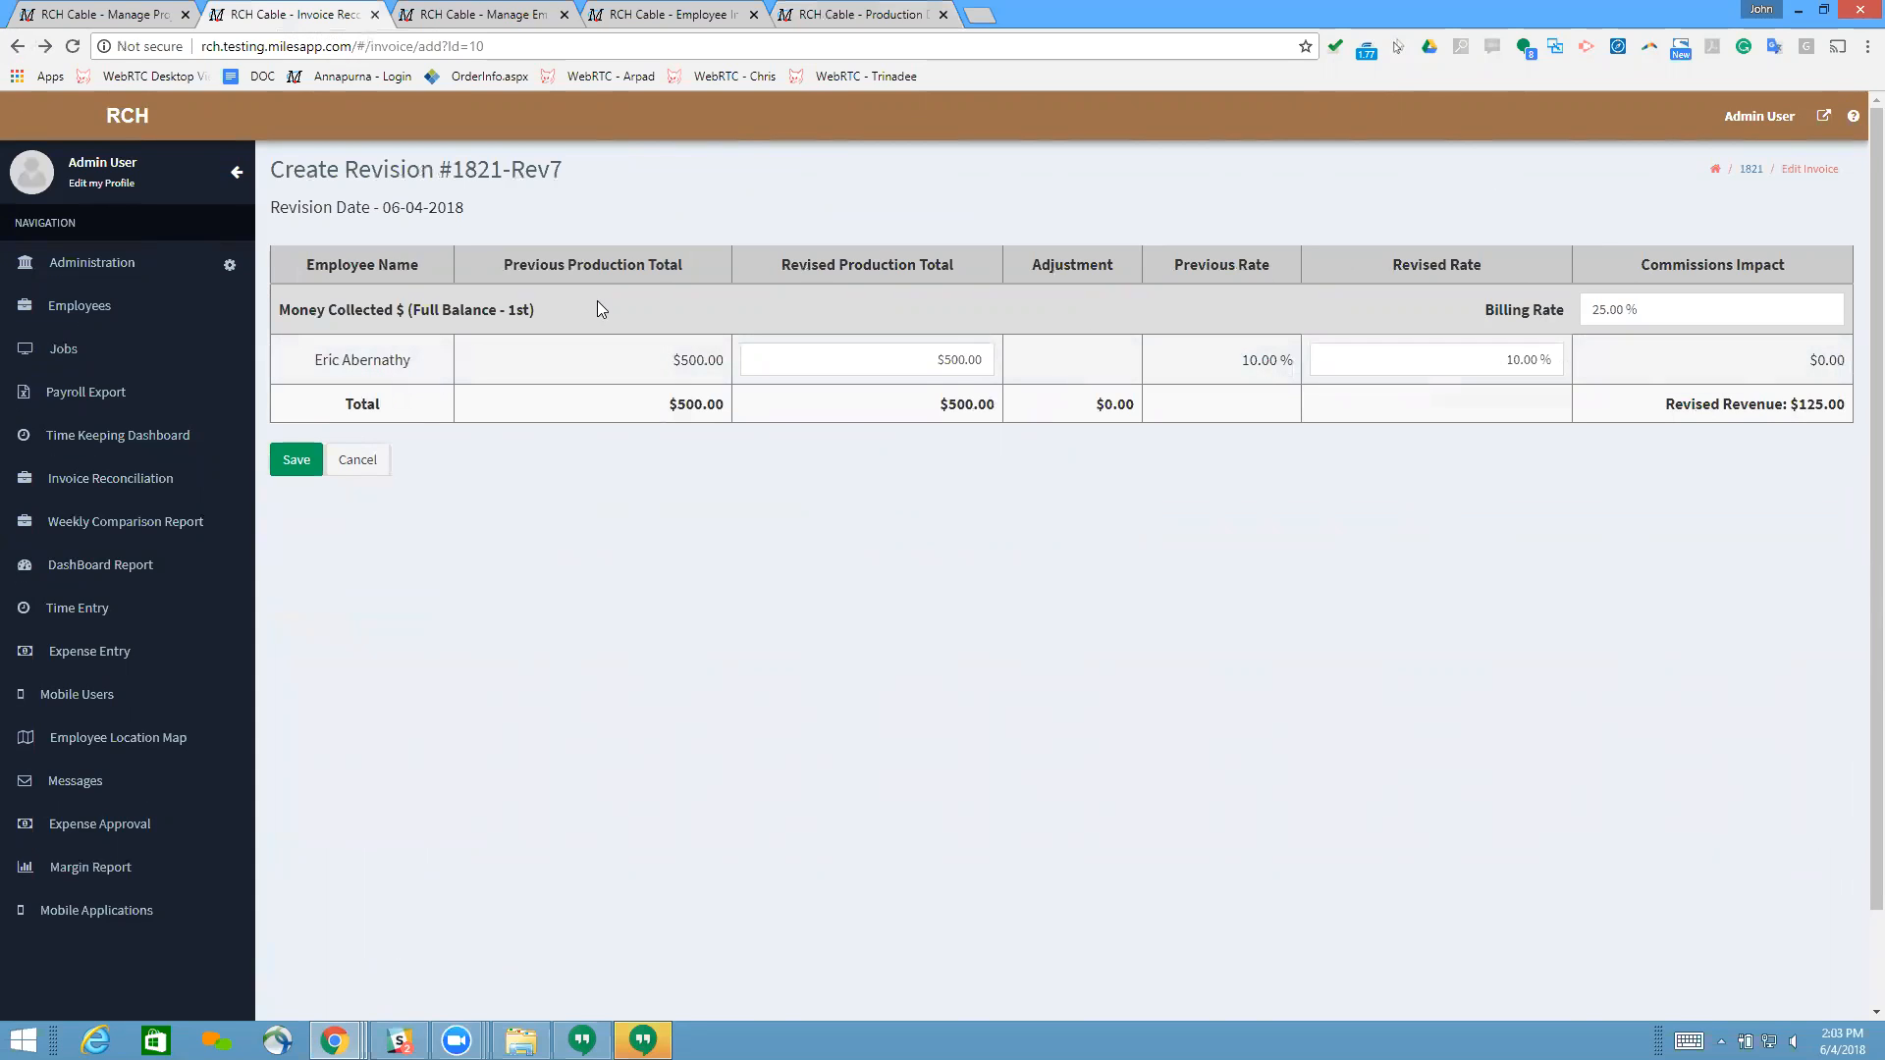
Step: Examine the billing rate, revised rate, commissions impact and previous production total for Money Collected in the new revision
{"action": "left_click", "coordinate": [1647, 302]}
{"action": "left_click", "coordinate": [1480, 361]}
{"action": "left_click", "coordinate": [1481, 361]}
{"action": "left_click", "coordinate": [1455, 295]}
{"action": "left_click", "coordinate": [1484, 363]}
{"action": "left_click", "coordinate": [1615, 363]}
{"action": "left_click_drag", "start_coordinate": [671, 359], "coordinate": [725, 357]}
{"action": "left_click", "coordinate": [994, 539]}
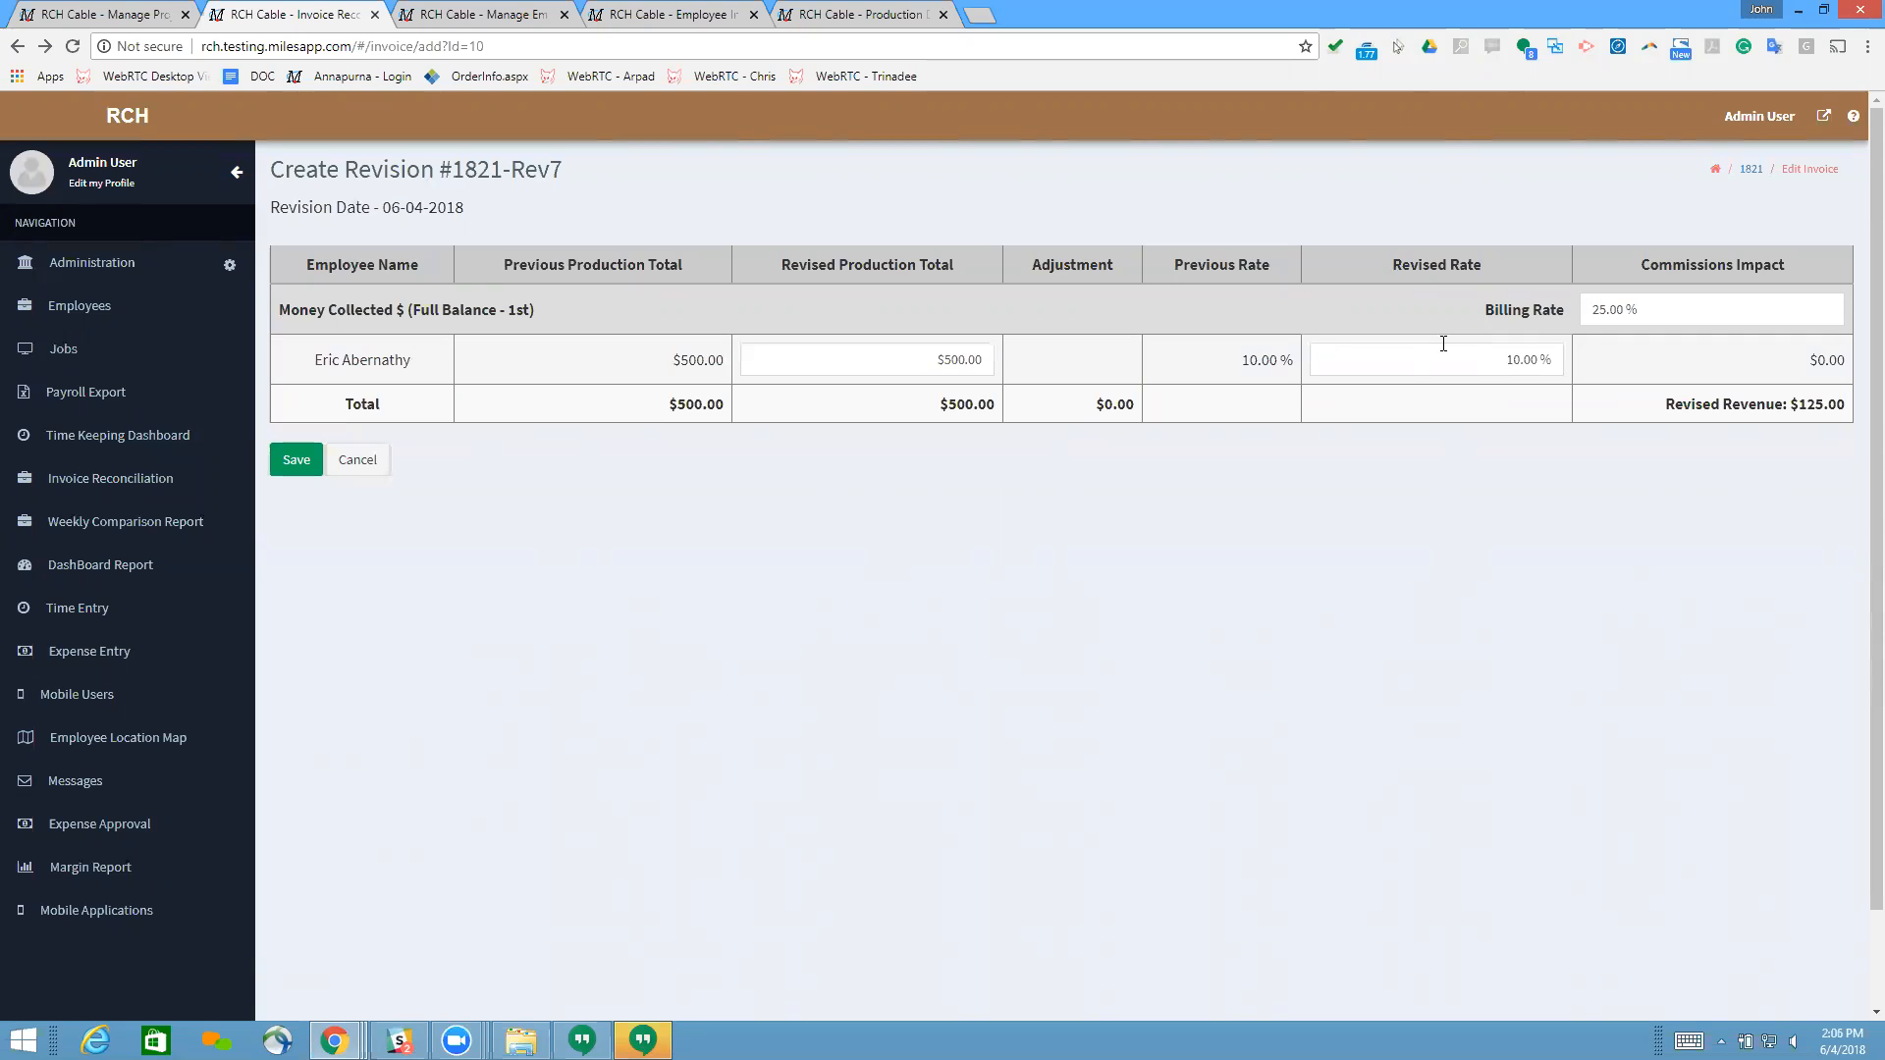
Step: Set the billing rate for Money Collected $ (Full Balance - 1st) to 5% in the invoice revision
{"action": "left_click", "coordinate": [1681, 305]}
{"action": "left_click", "coordinate": [1356, 297]}
{"action": "left_click", "coordinate": [1663, 310]}
{"action": "type", "text": "5"}
{"action": "left_click", "coordinate": [1400, 313]}
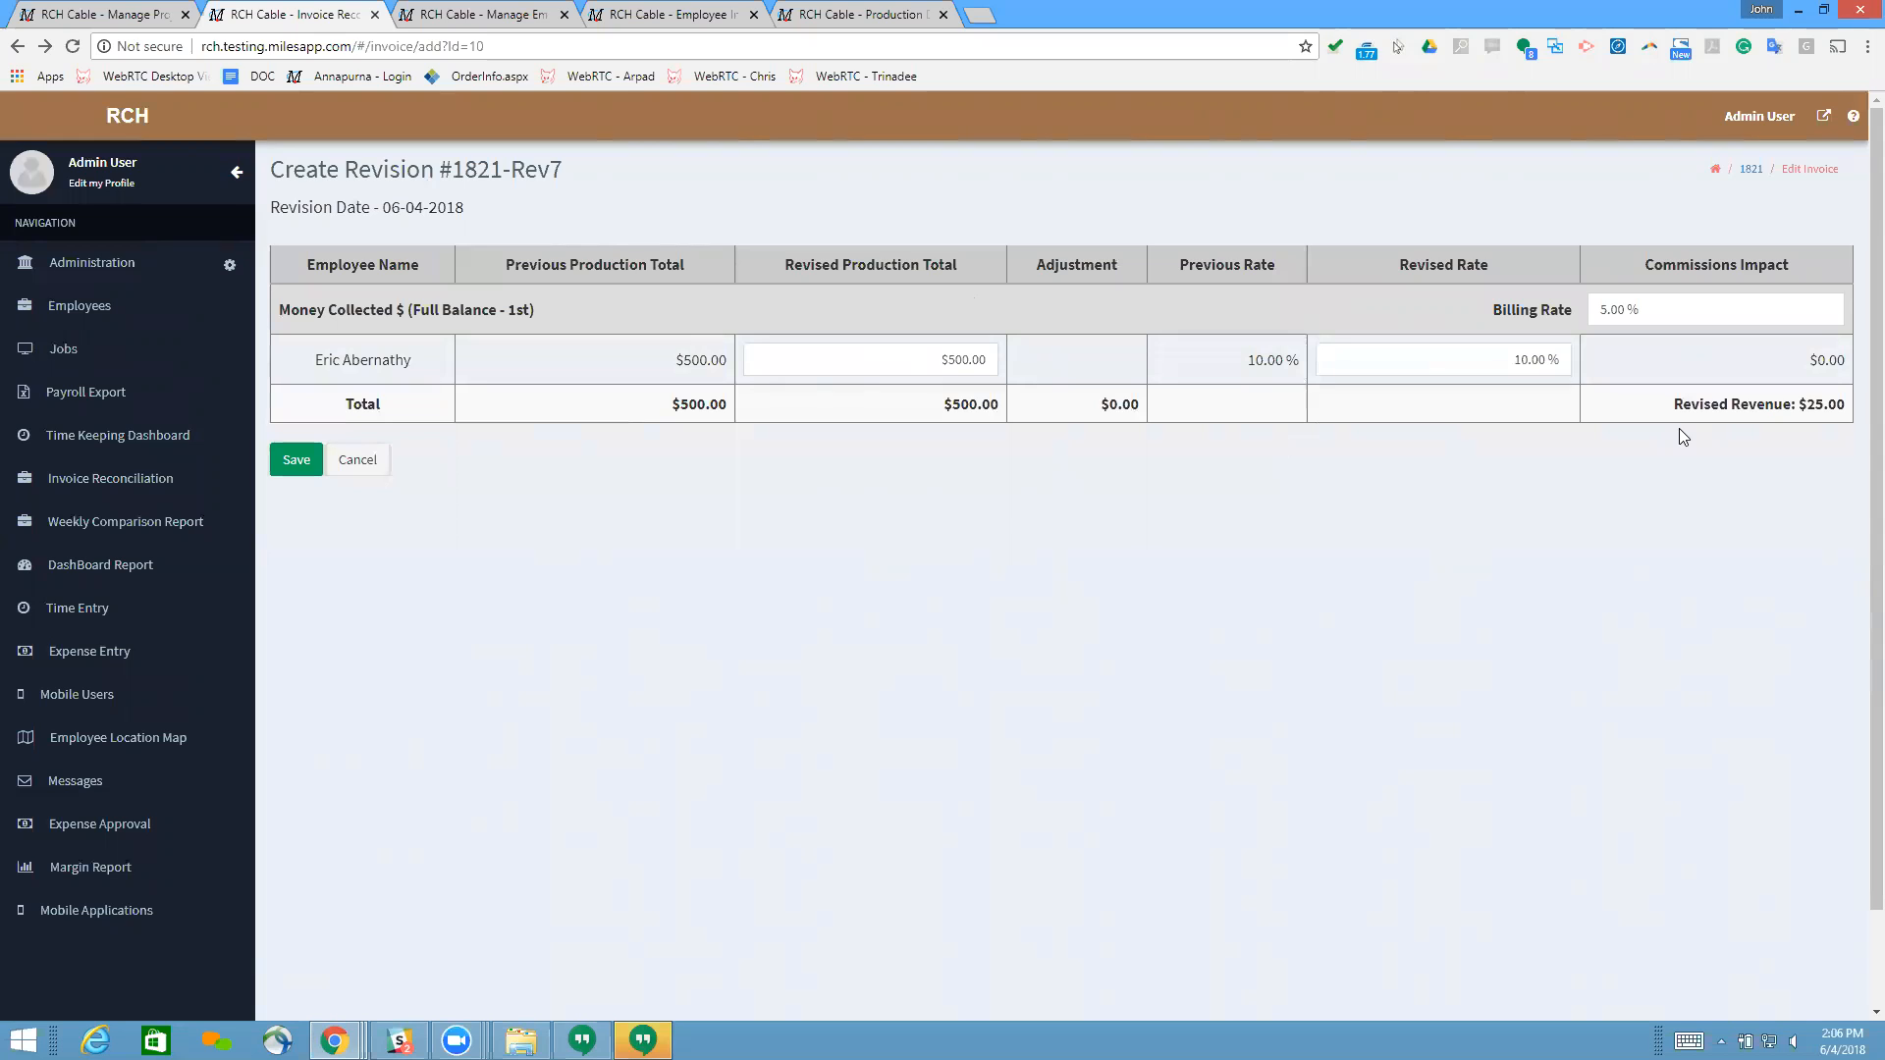
Step: Set the employee's revised production total for Money Collected to $400
{"action": "left_click", "coordinate": [915, 362]}
{"action": "type", "text": "400"}
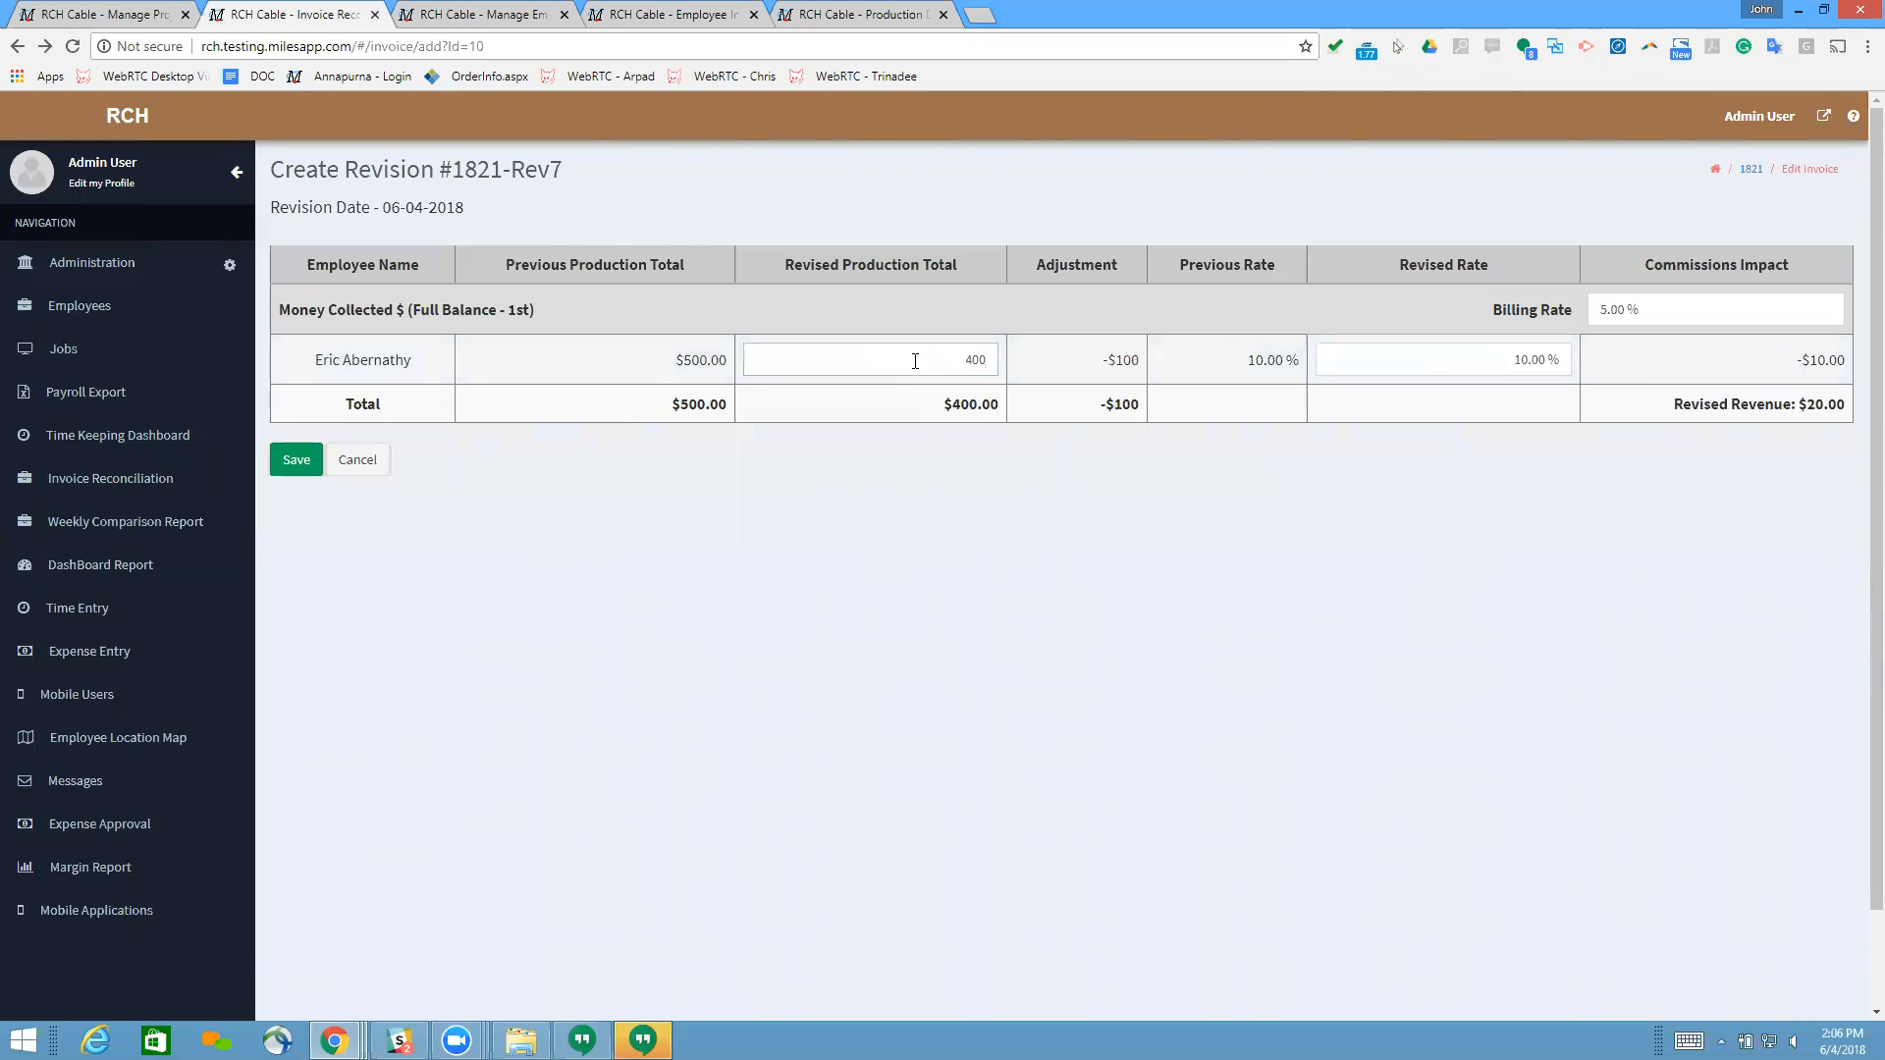
{"action": "left_click", "coordinate": [1089, 374]}
Step: Review the billing rate and the employee's revised rate for Money Collected alongside the revised revenue
{"action": "left_click", "coordinate": [1640, 320]}
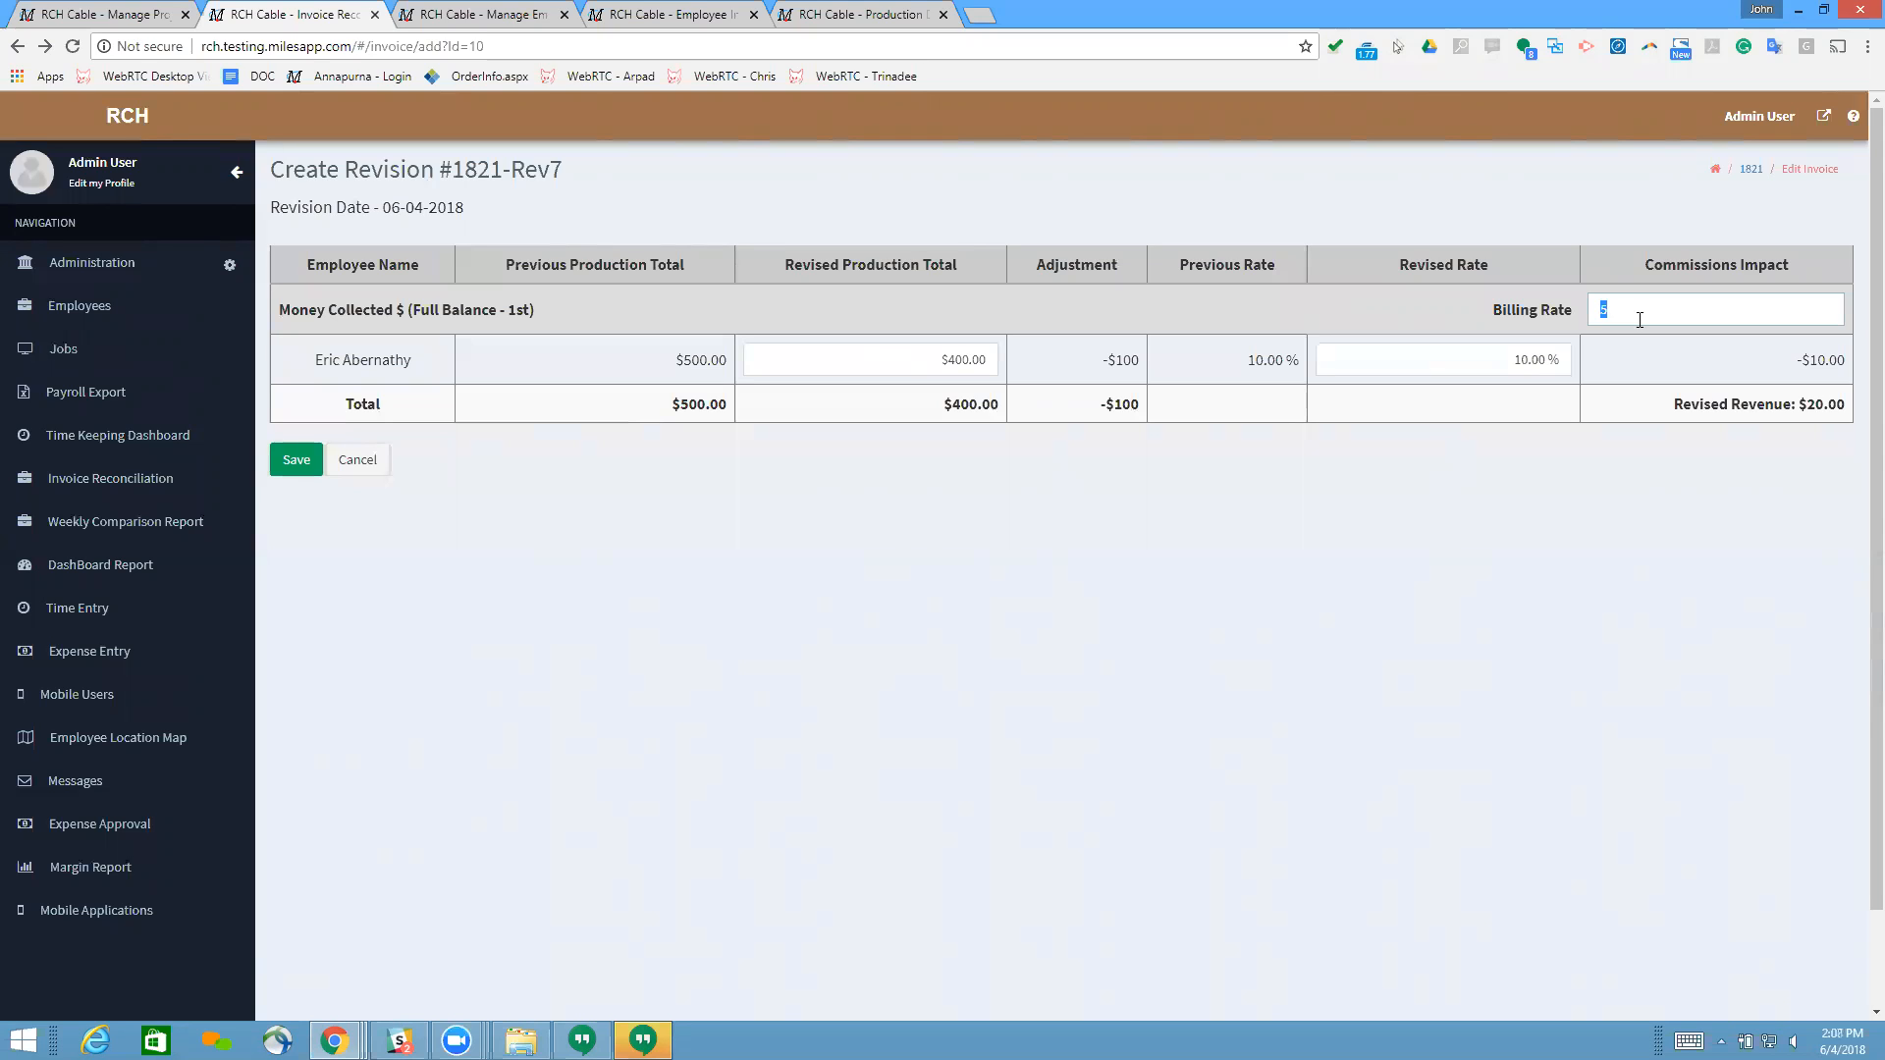
{"action": "left_click", "coordinate": [1395, 352]}
{"action": "left_click", "coordinate": [1640, 312]}
{"action": "left_click", "coordinate": [1437, 310]}
Step: Glance at the employee's profile and the employee list, and return to the invoice revision
{"action": "left_click", "coordinate": [638, 14]}
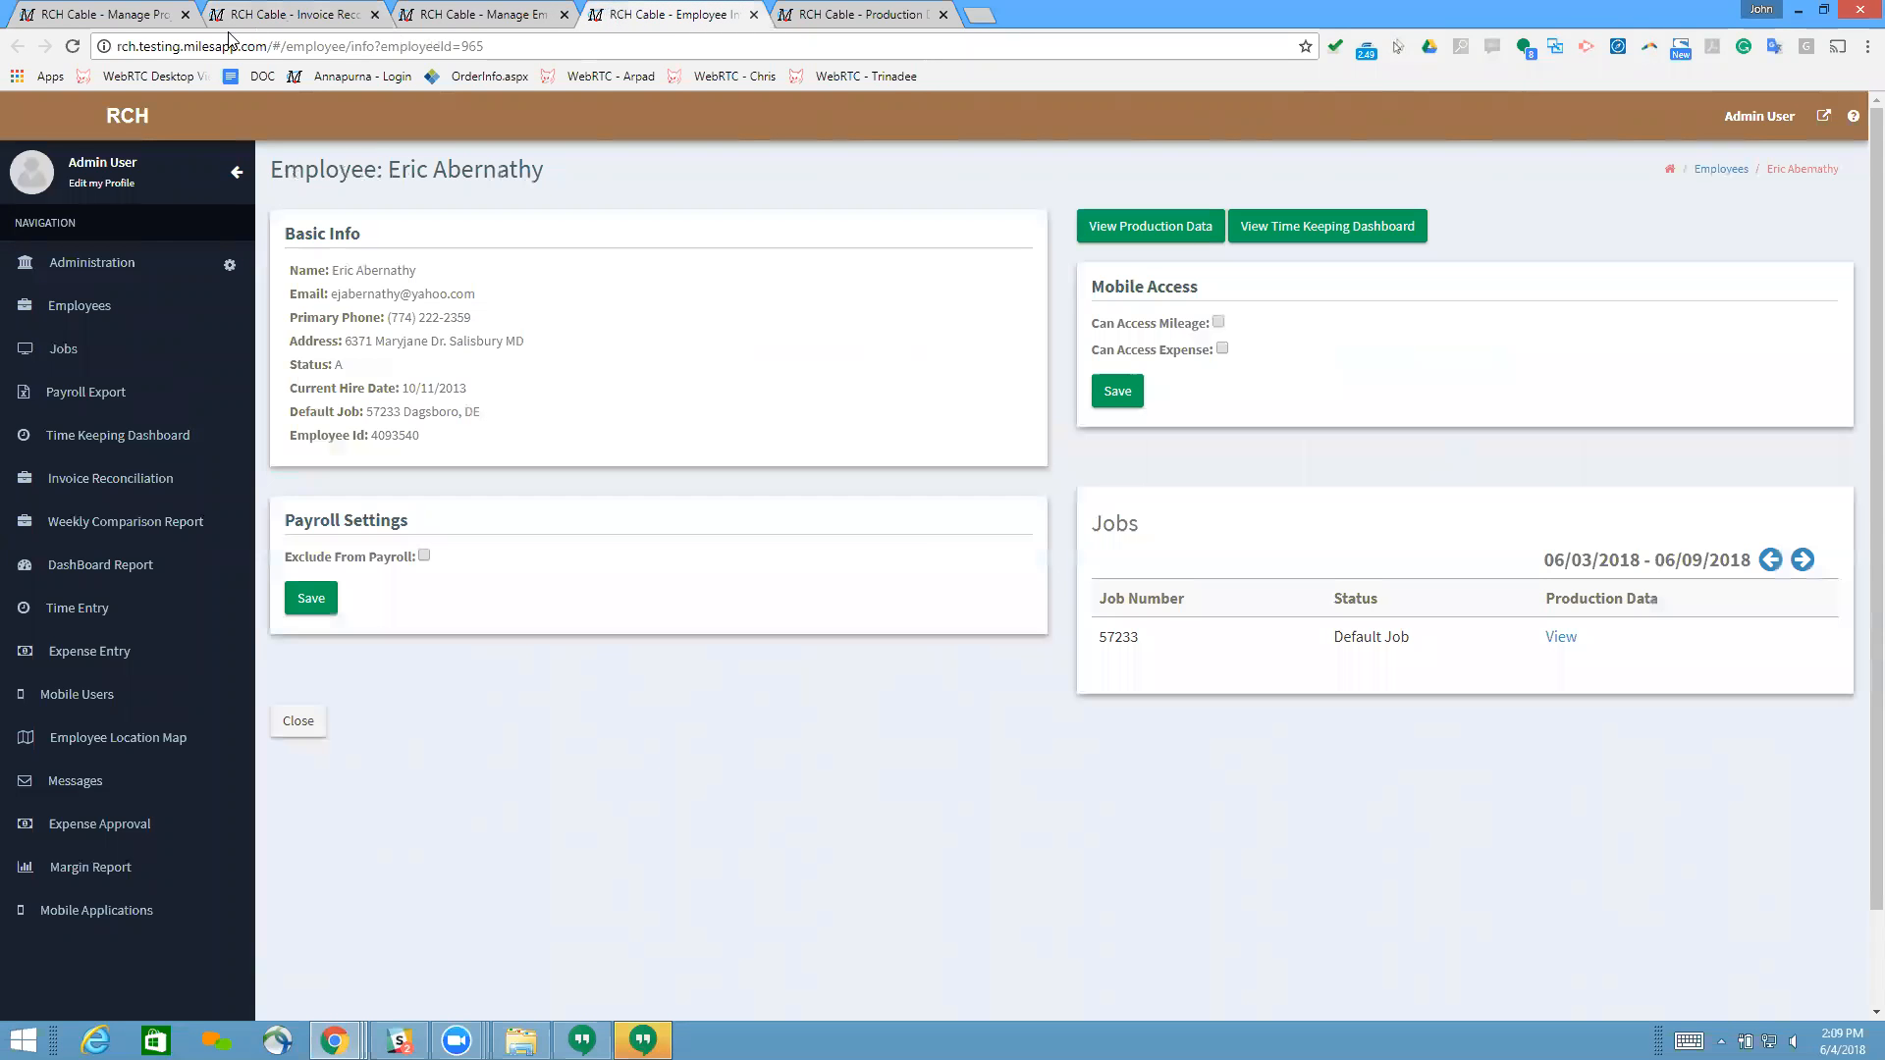
{"action": "left_click", "coordinate": [476, 13]}
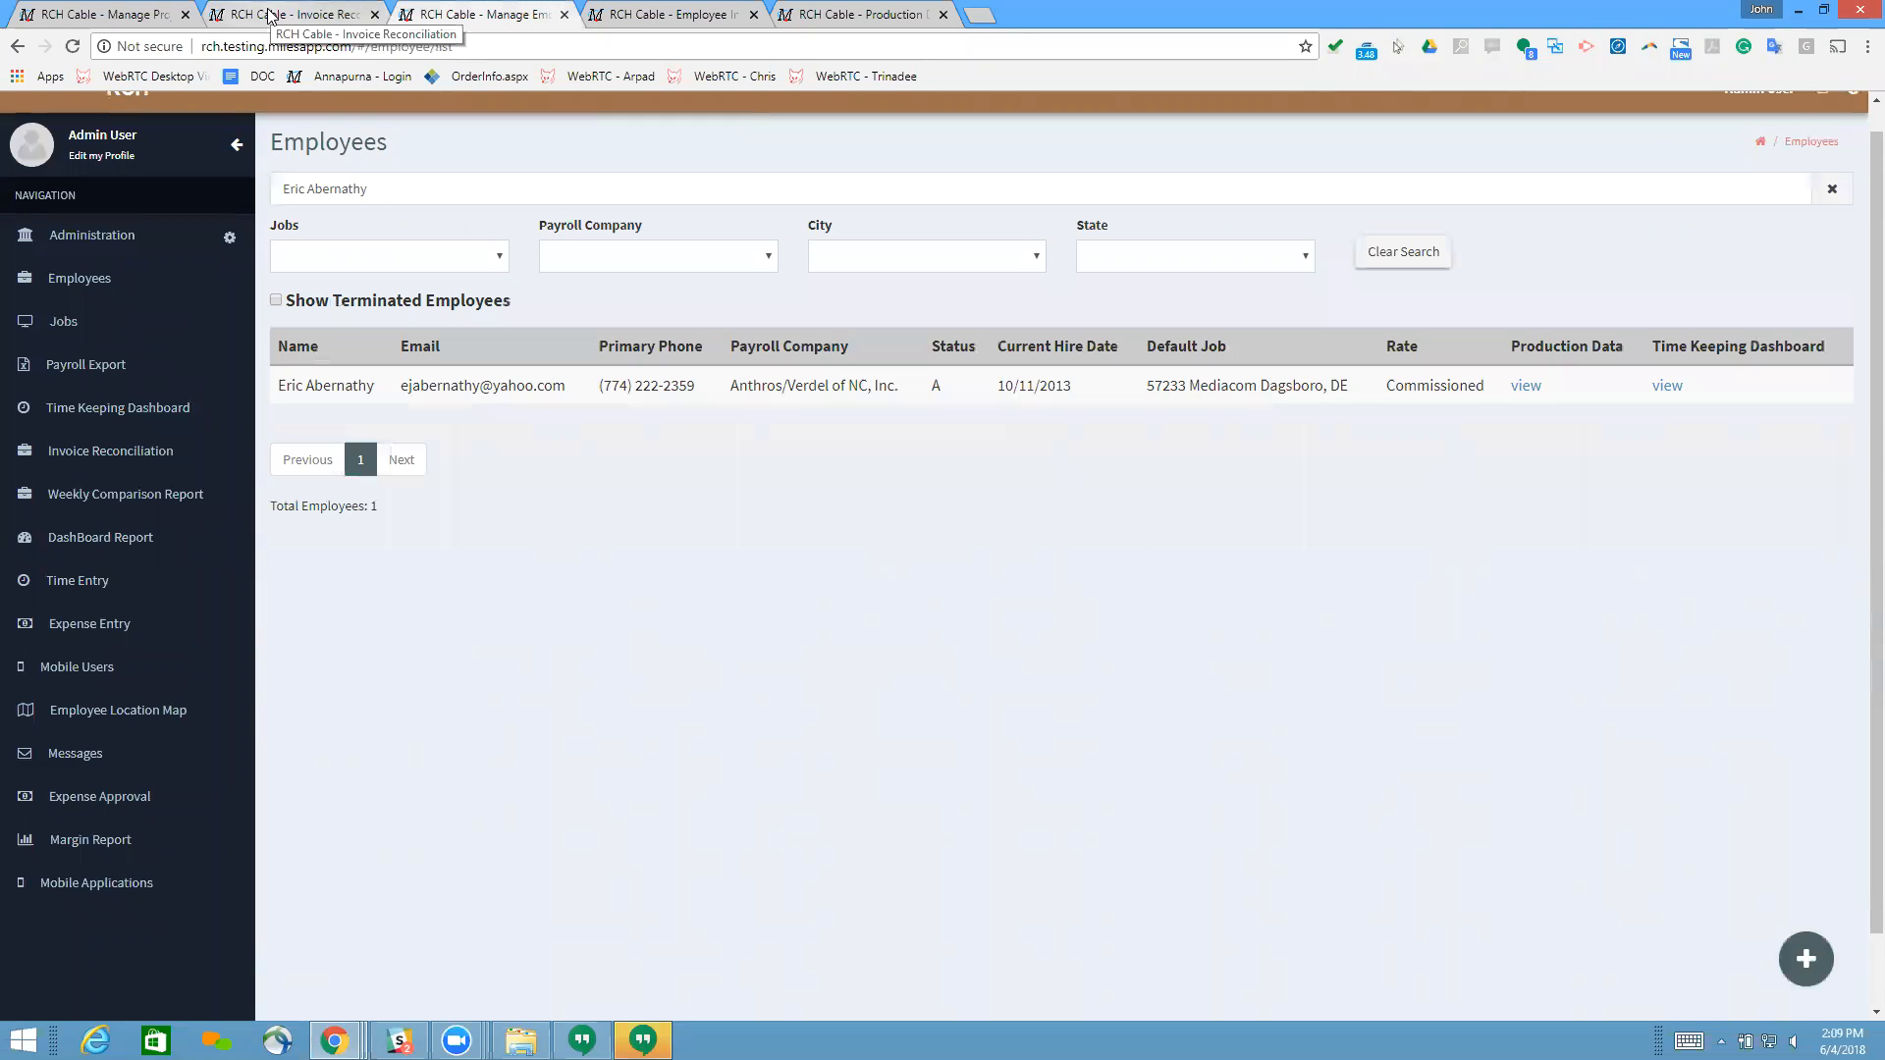
{"action": "left_click", "coordinate": [271, 16]}
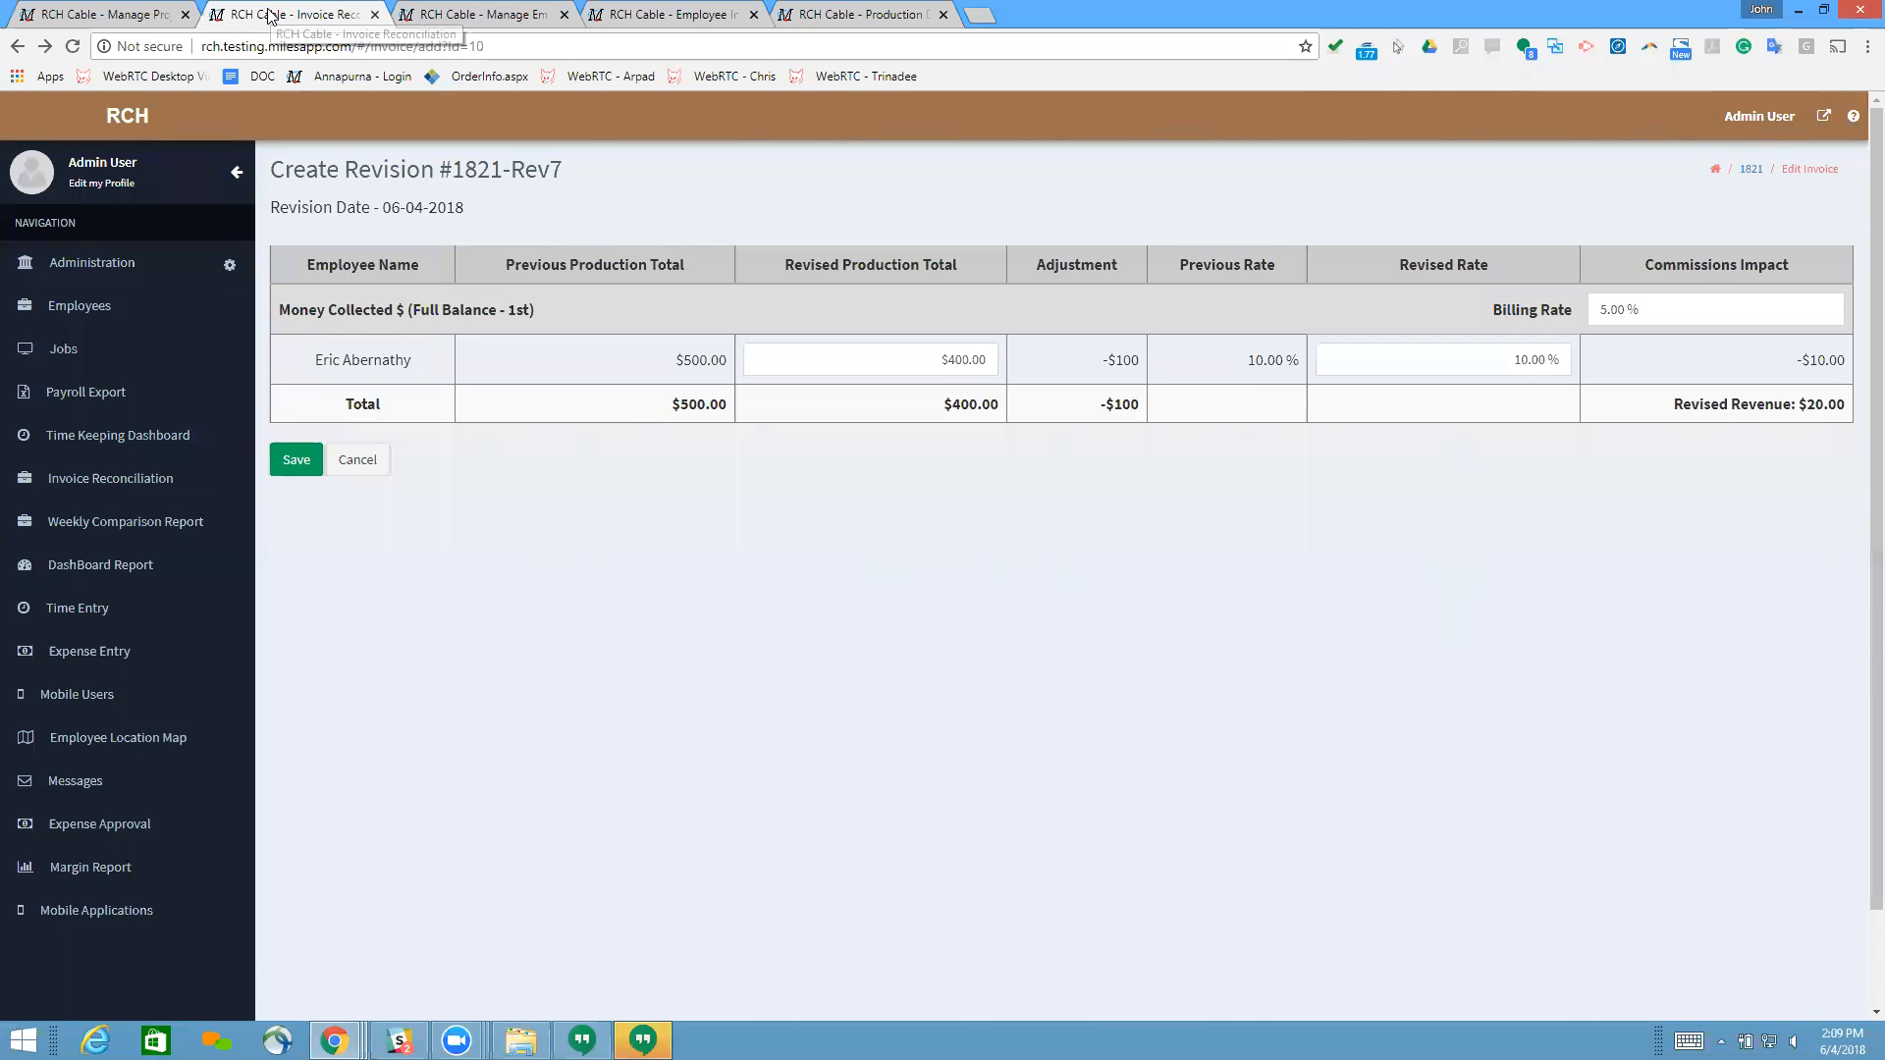
Step: Examine the employee's rate plan choices and the commission rates in the production data of the Mediacom Dagsboro job
{"action": "left_click", "coordinate": [853, 14]}
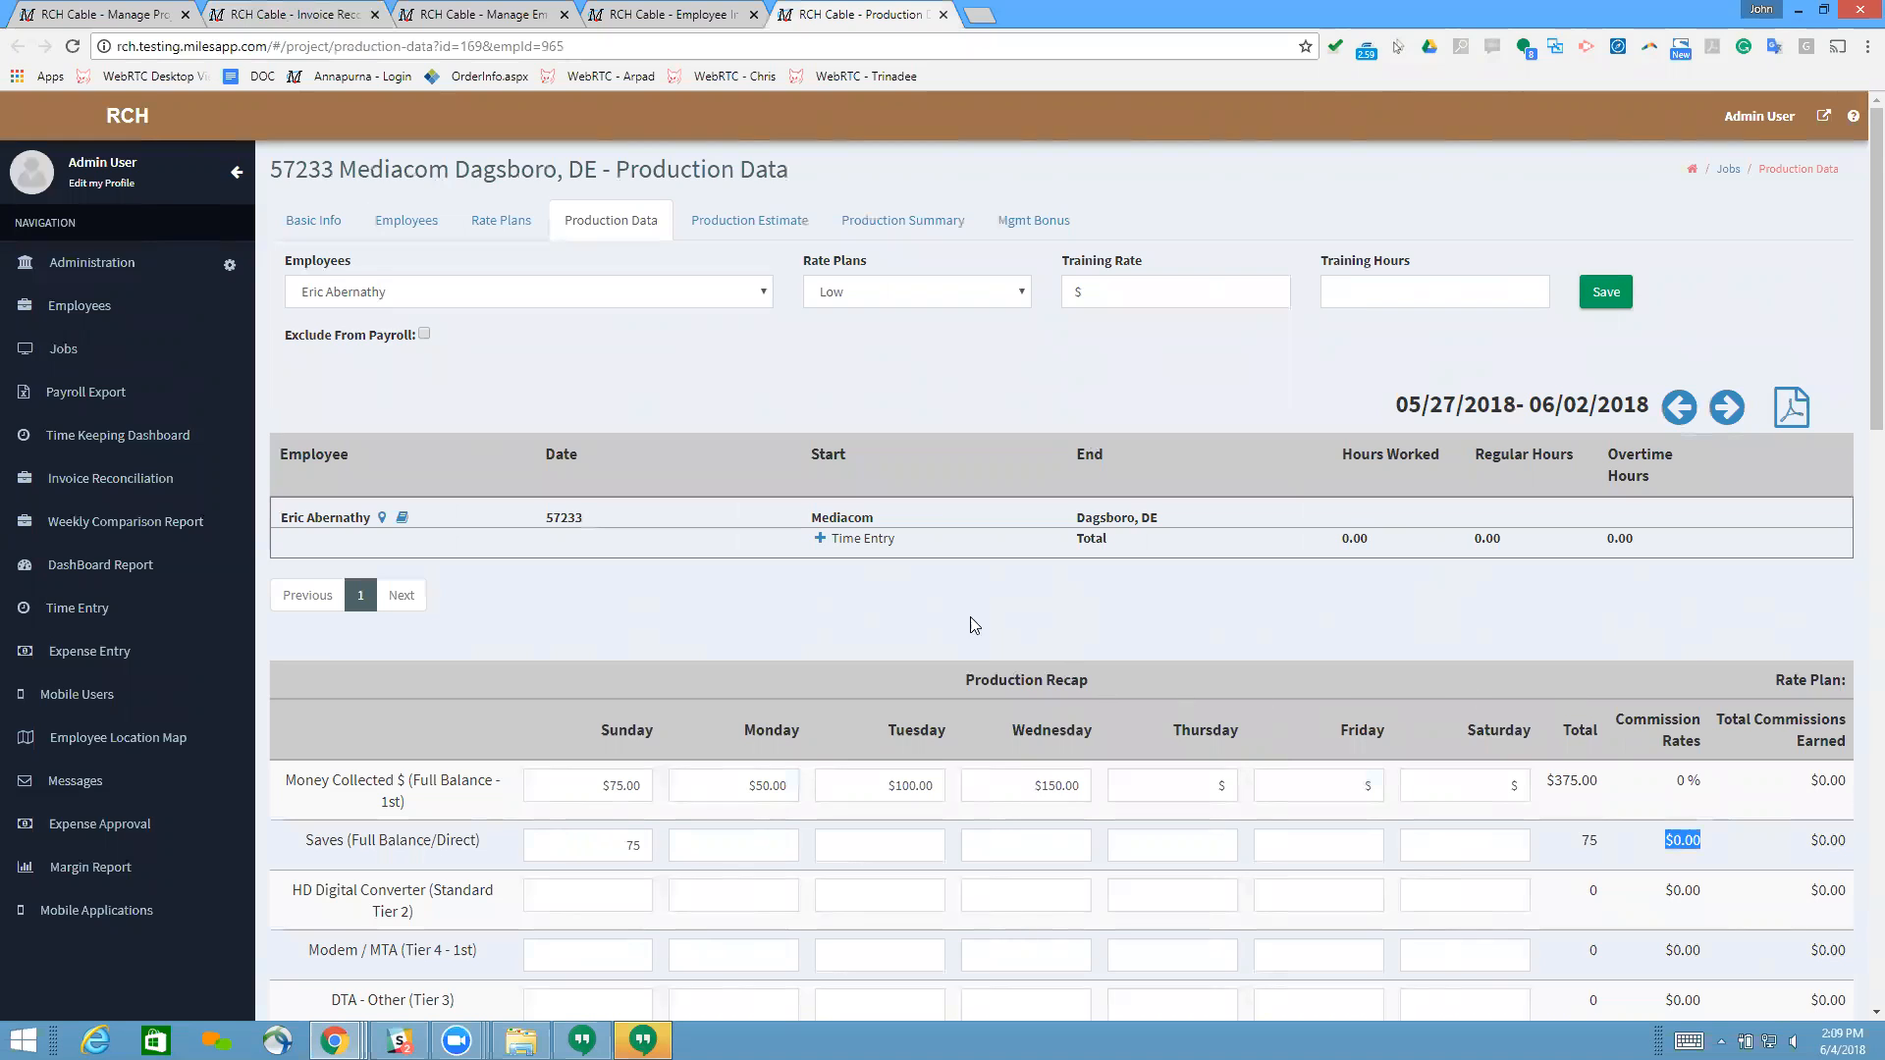
{"action": "left_click", "coordinate": [1026, 294]}
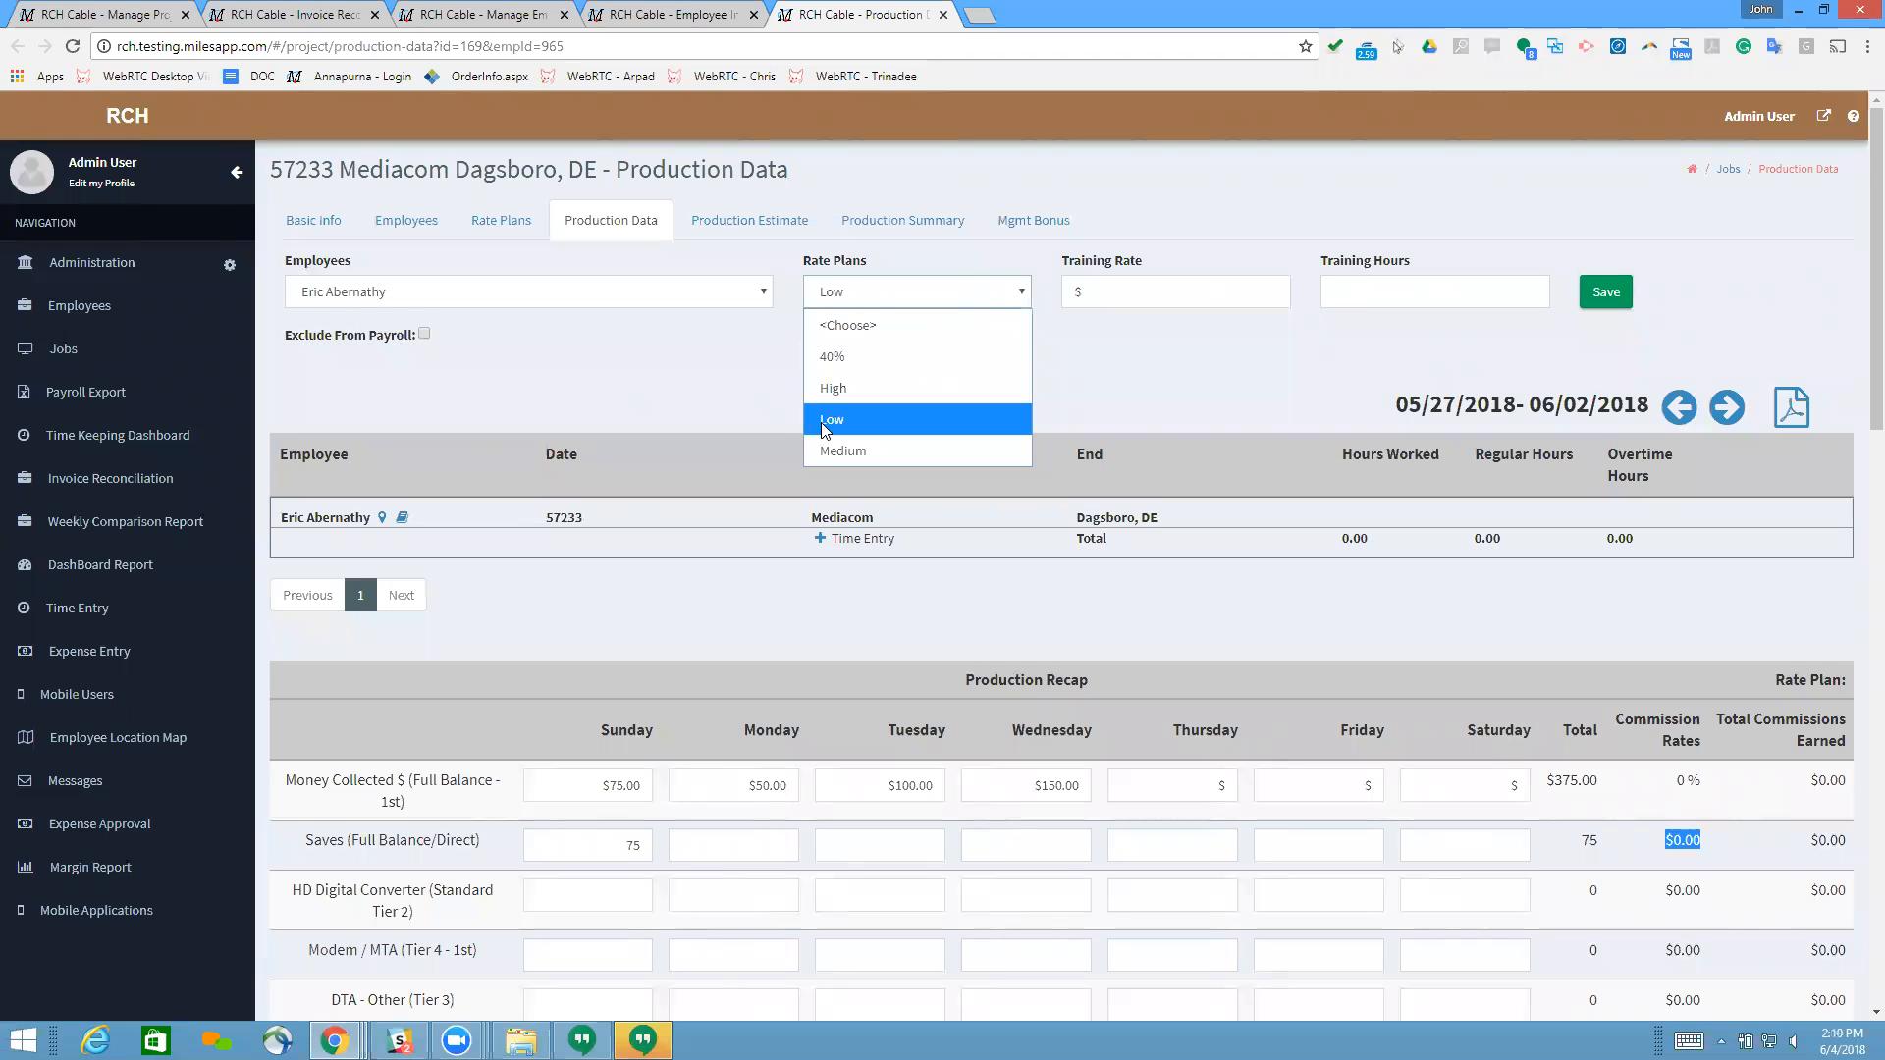
{"action": "left_click", "coordinate": [642, 356]}
{"action": "left_click", "coordinate": [850, 295]}
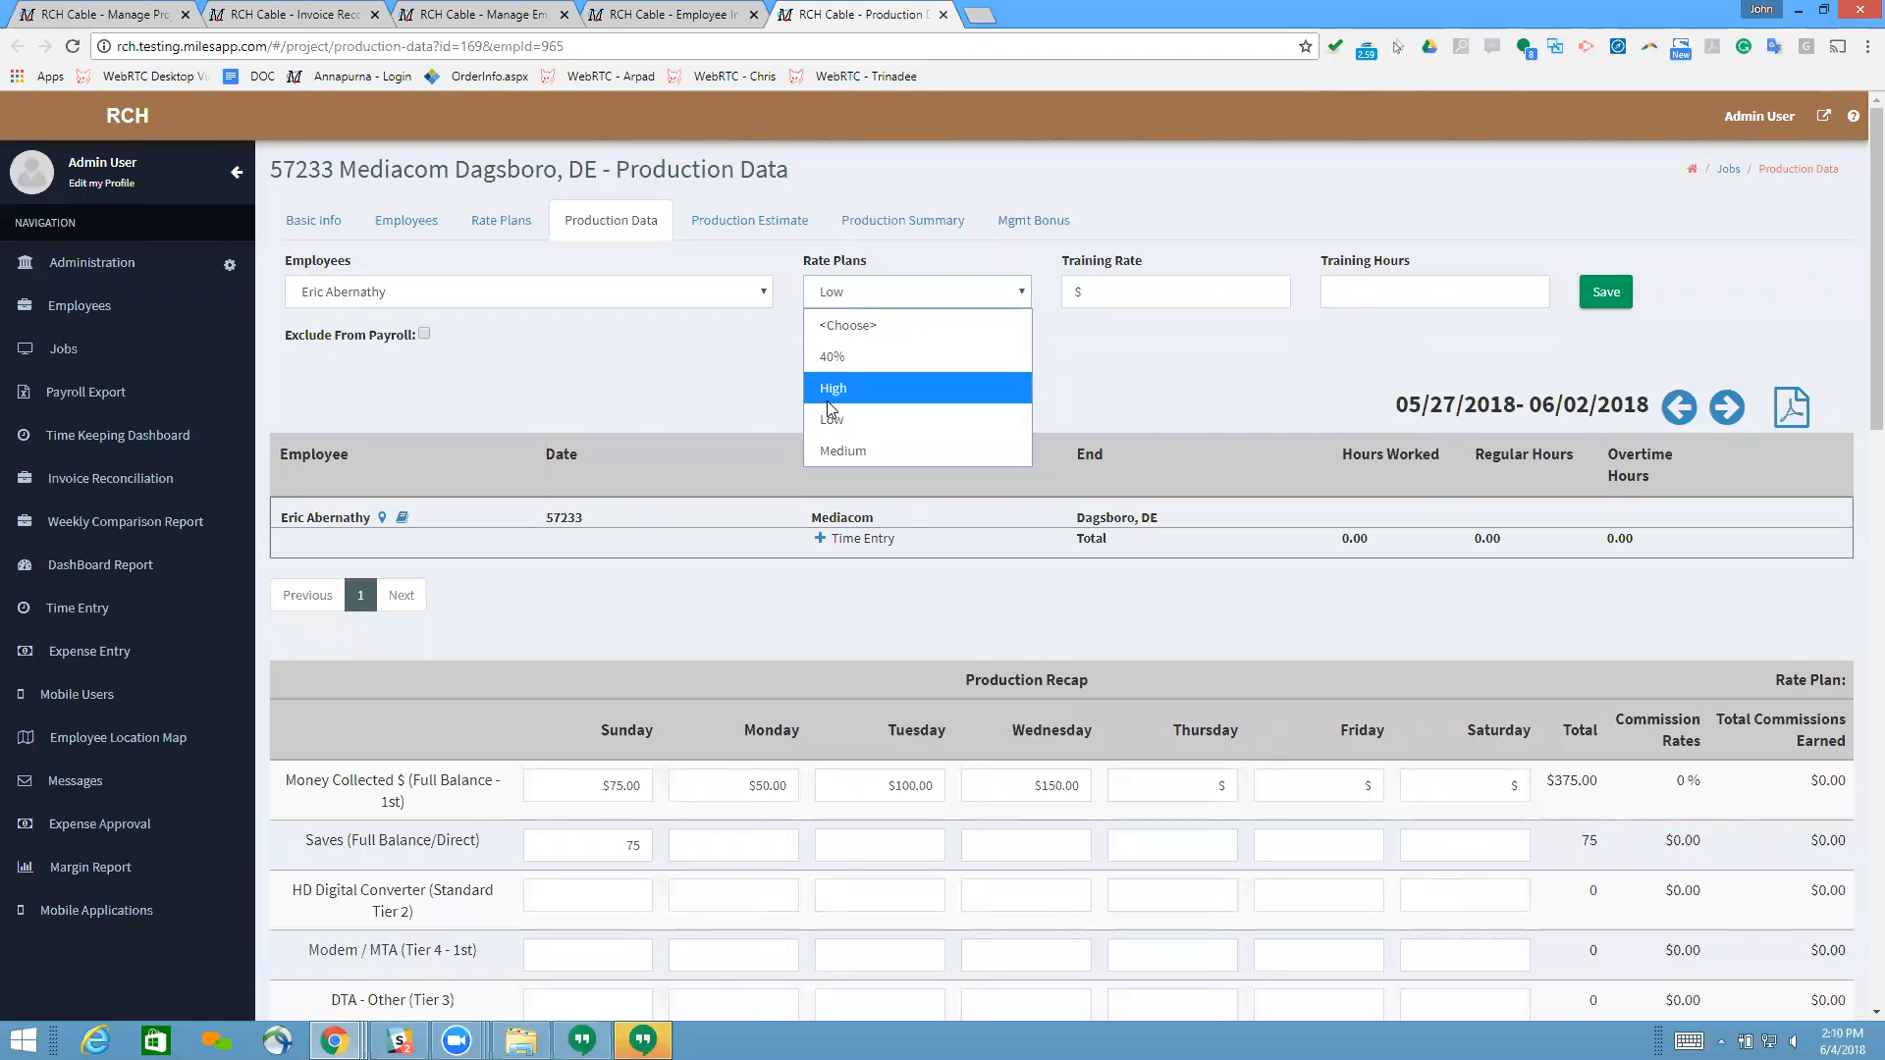
{"action": "left_click", "coordinate": [707, 361]}
{"action": "scroll", "coordinate": [456, 842], "scroll_direction": "down", "scroll_amount": 1}
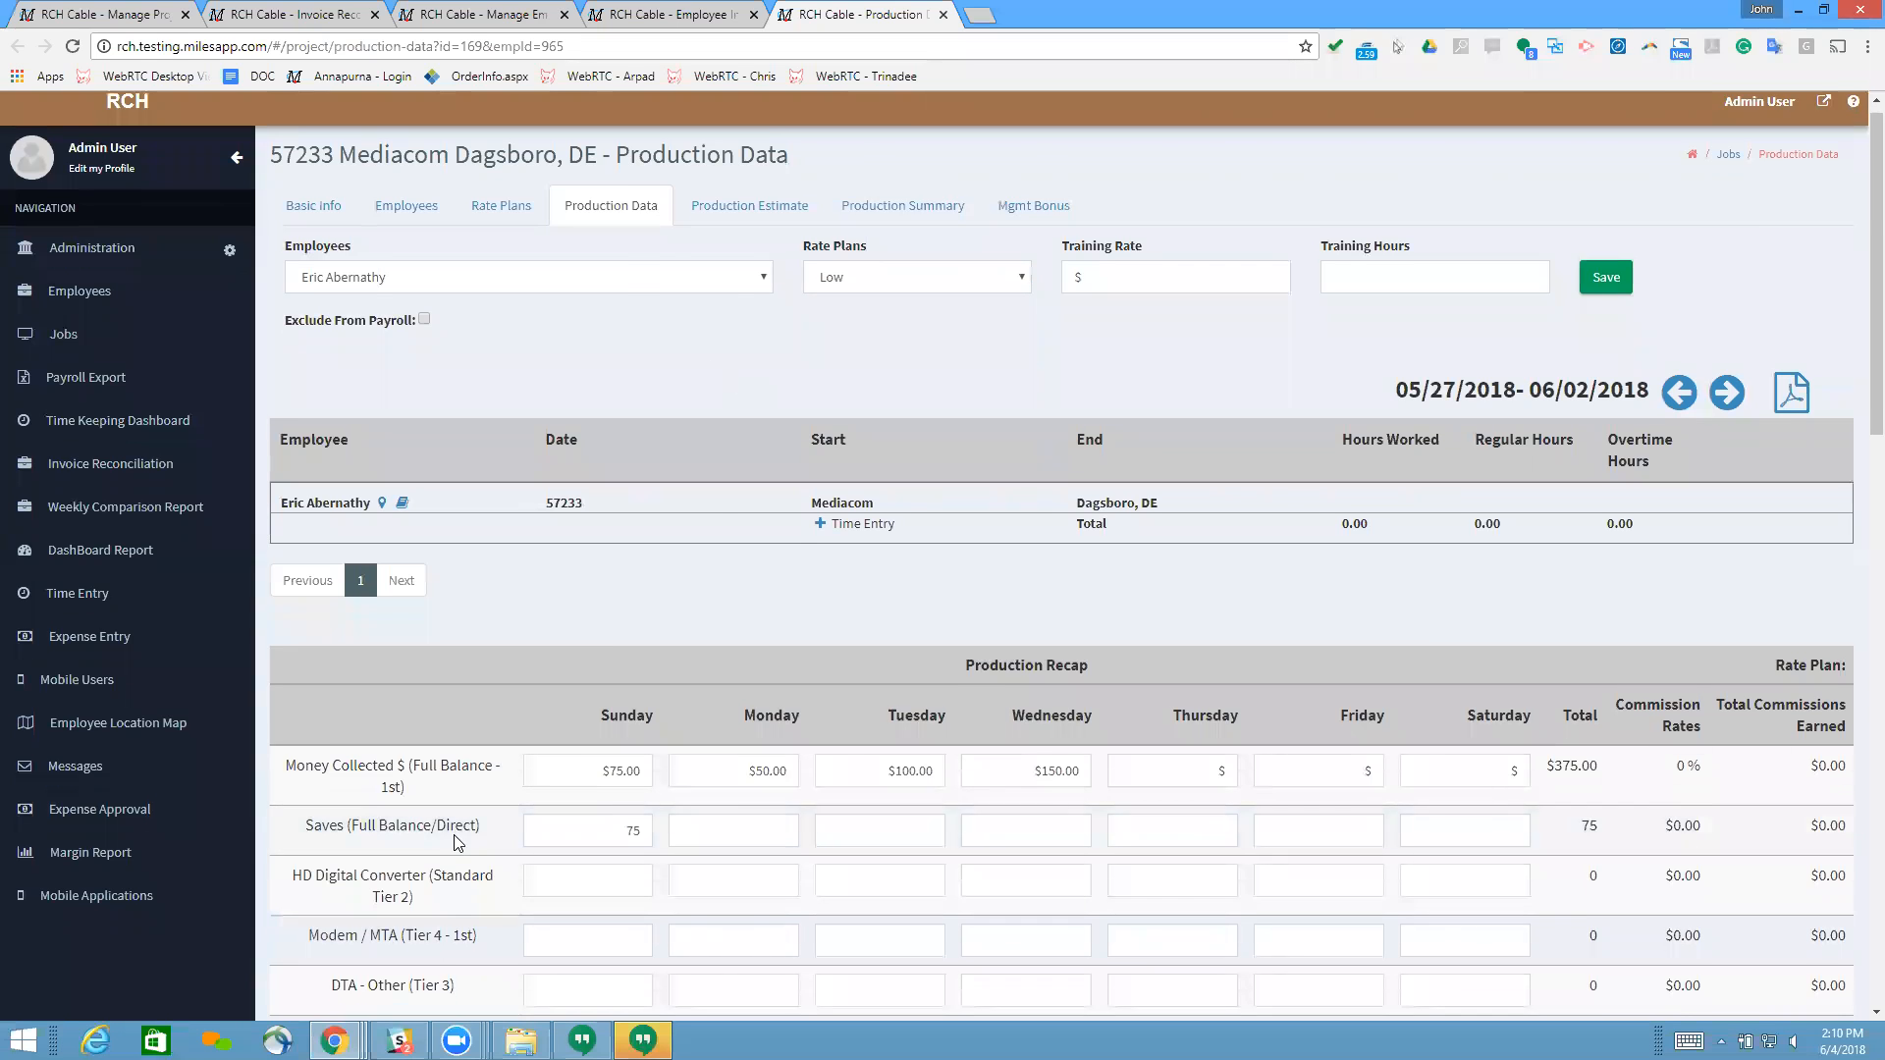
{"action": "scroll", "coordinate": [457, 842], "scroll_direction": "down", "scroll_amount": 5}
{"action": "scroll", "coordinate": [1018, 530], "scroll_direction": "up", "scroll_amount": 4}
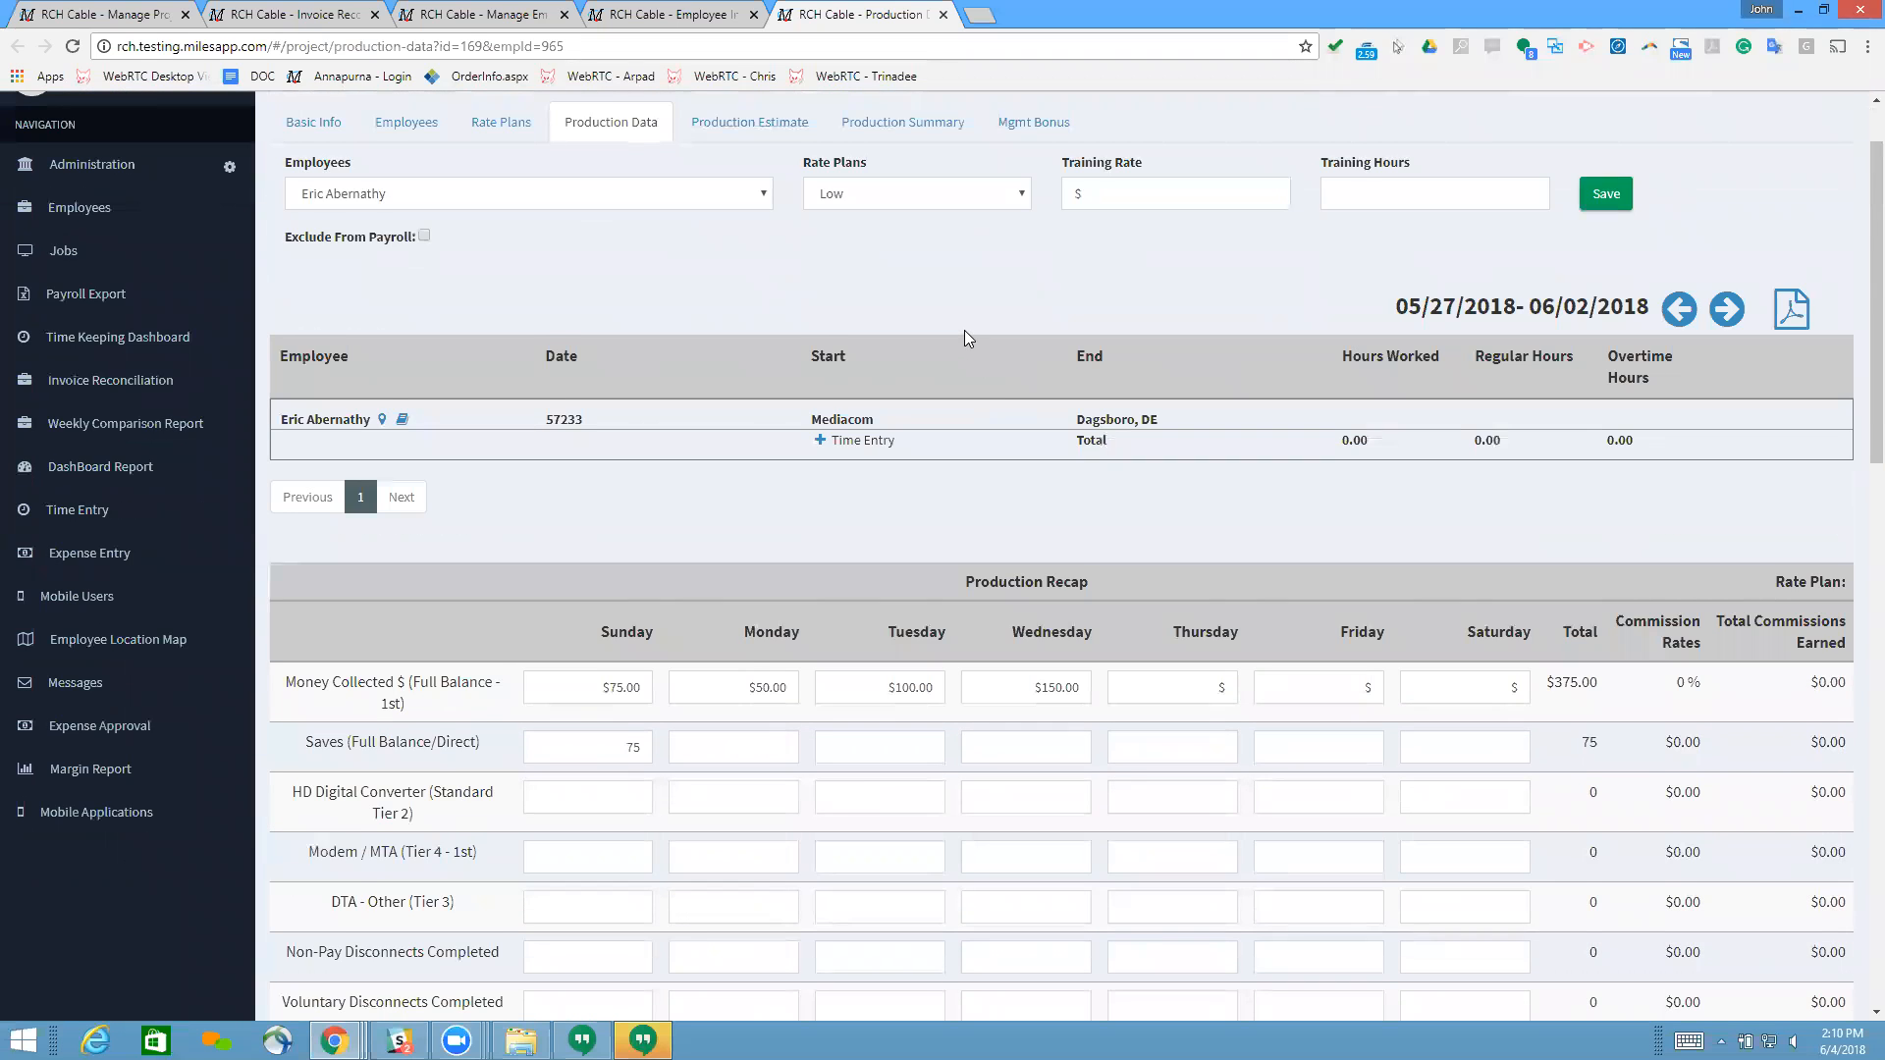
{"action": "scroll", "coordinate": [964, 337], "scroll_direction": "up", "scroll_amount": 1}
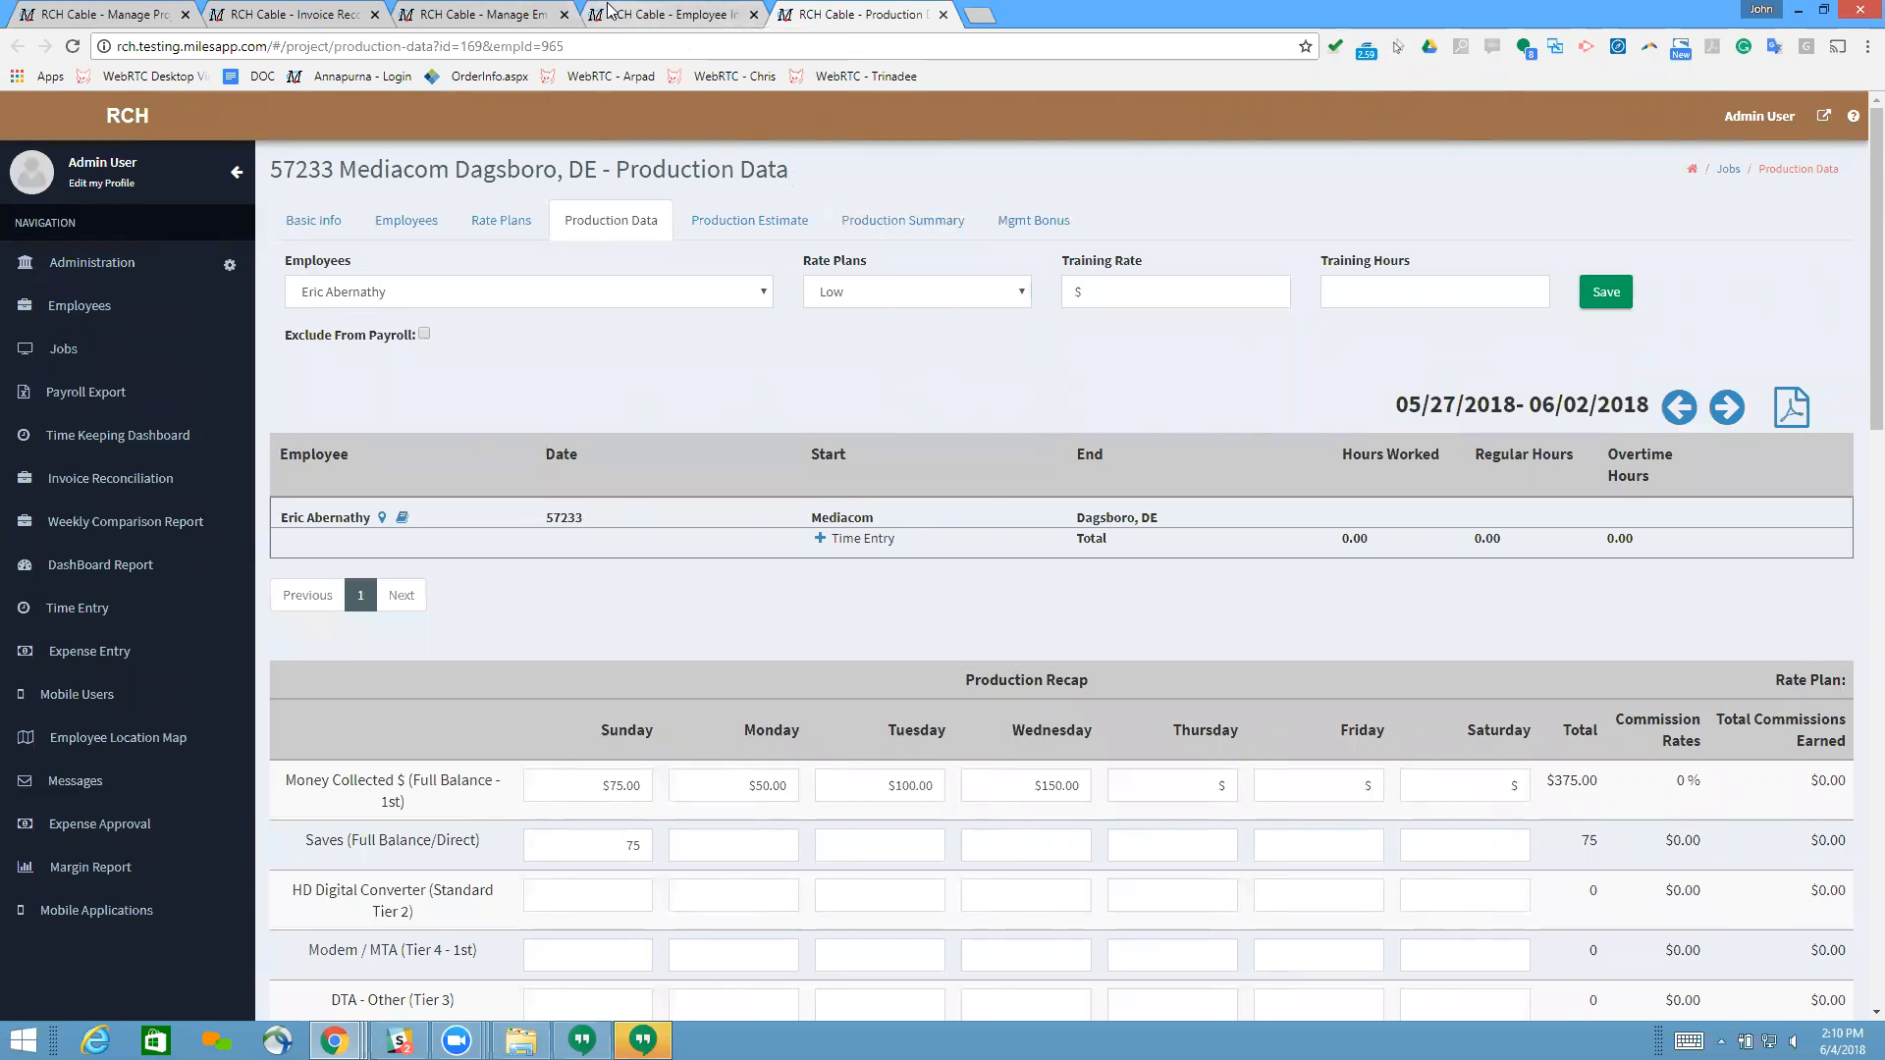
Step: Return to the revision of invoice 1821 and examine the Money Collected billing rate
{"action": "left_click", "coordinate": [609, 12]}
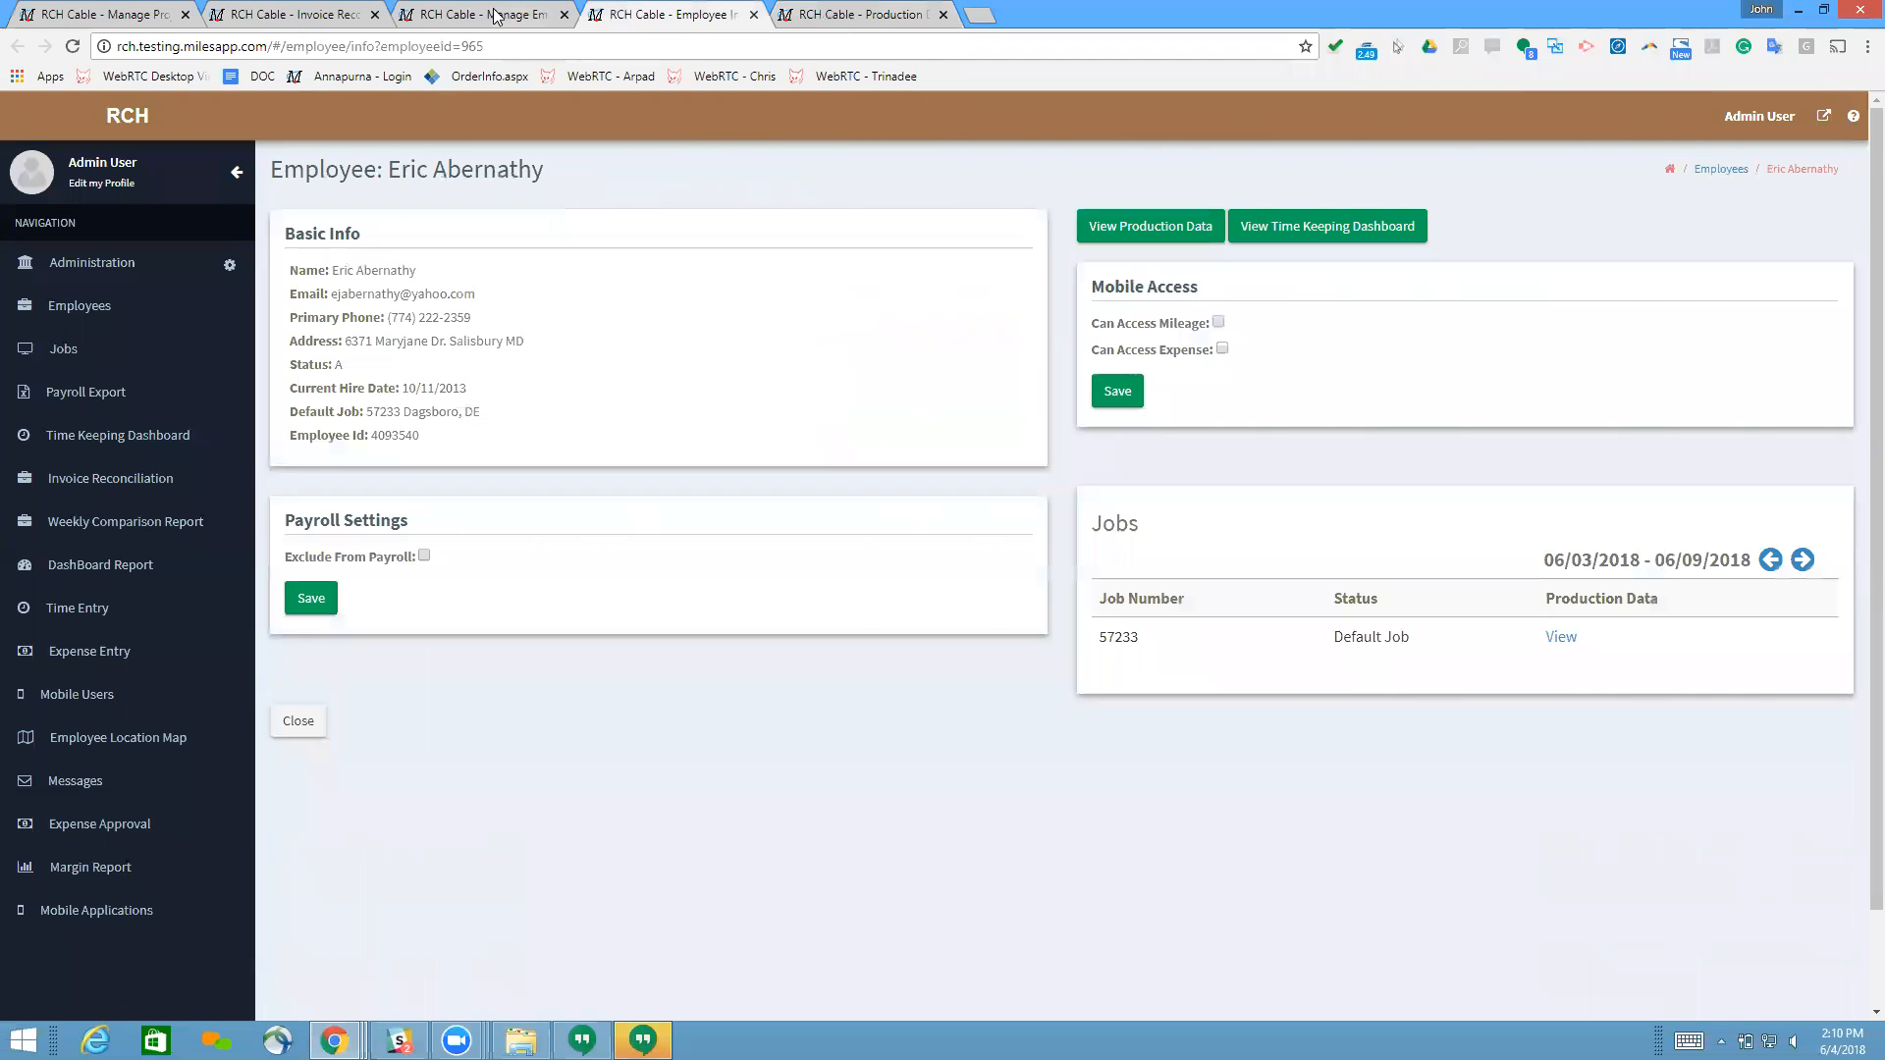
{"action": "left_click", "coordinate": [280, 15]}
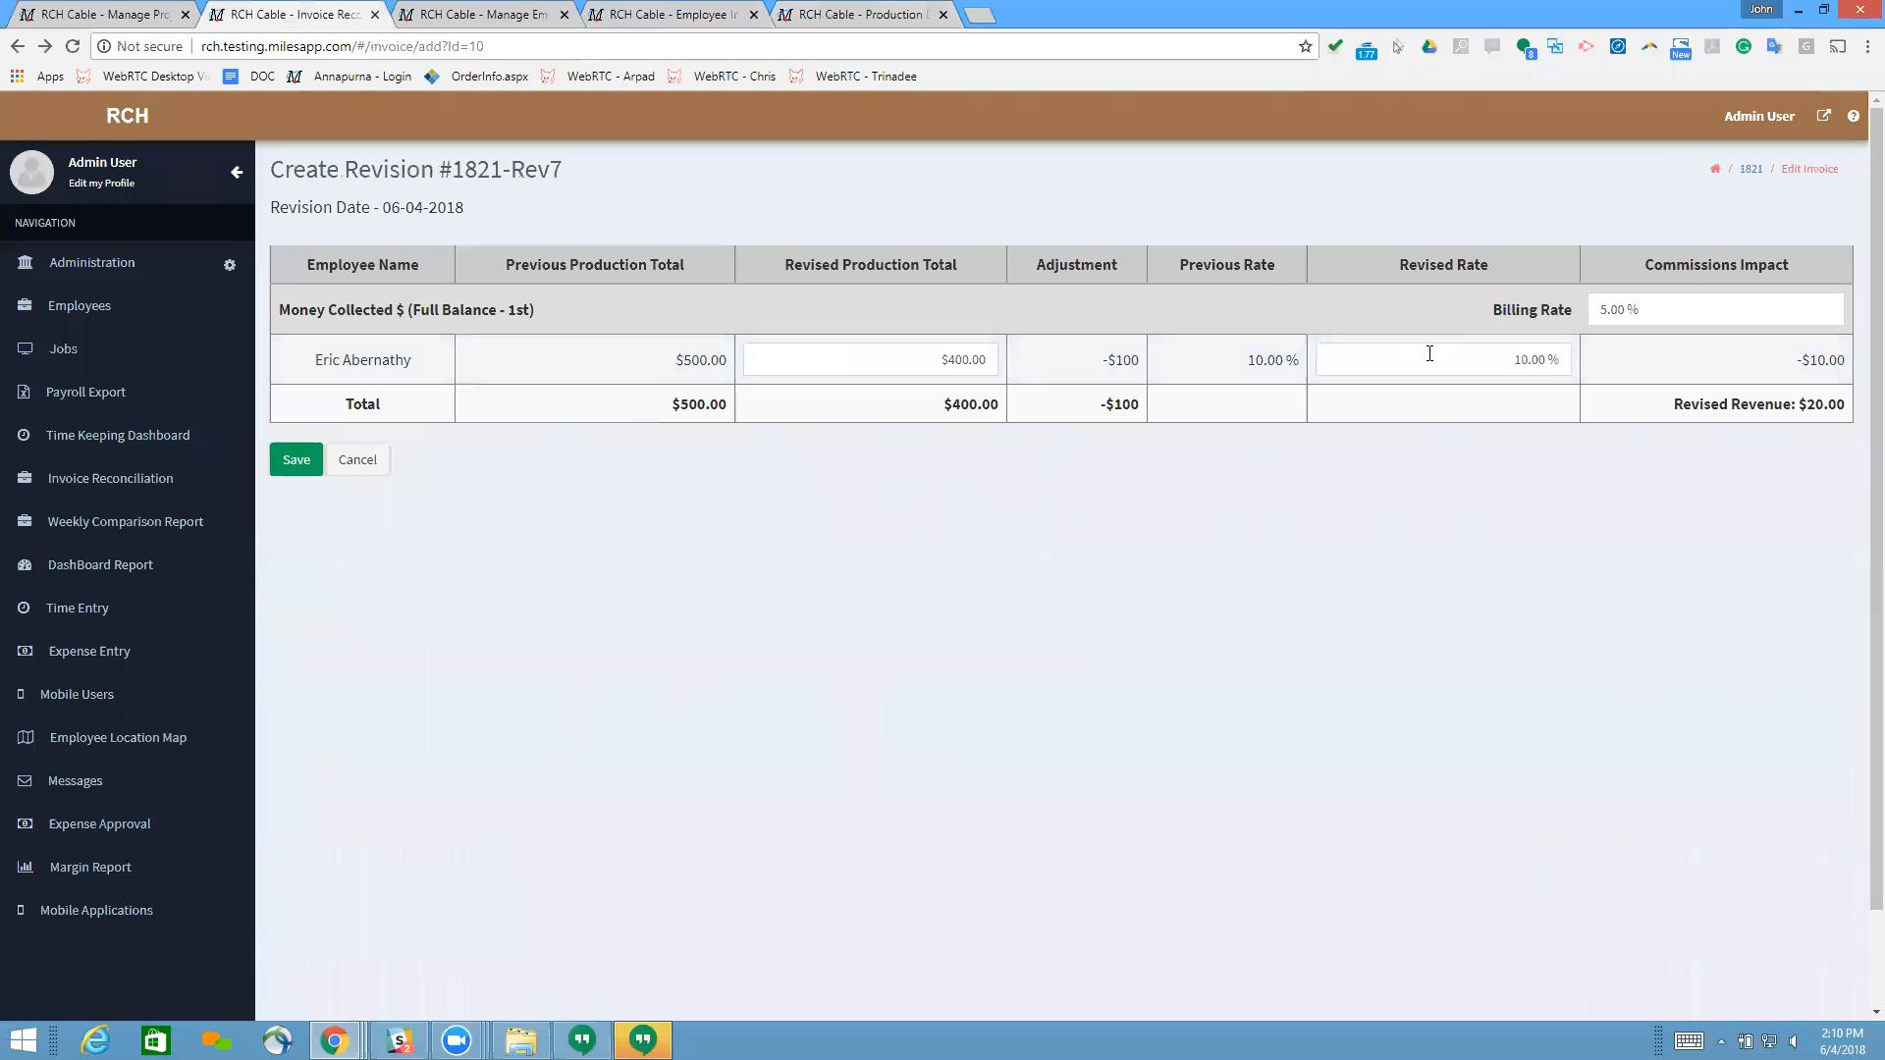
{"action": "left_click", "coordinate": [1615, 311]}
{"action": "left_click", "coordinate": [1616, 311]}
{"action": "left_click", "coordinate": [1443, 322]}
{"action": "scroll", "coordinate": [1482, 365], "scroll_direction": "down", "scroll_amount": 1}
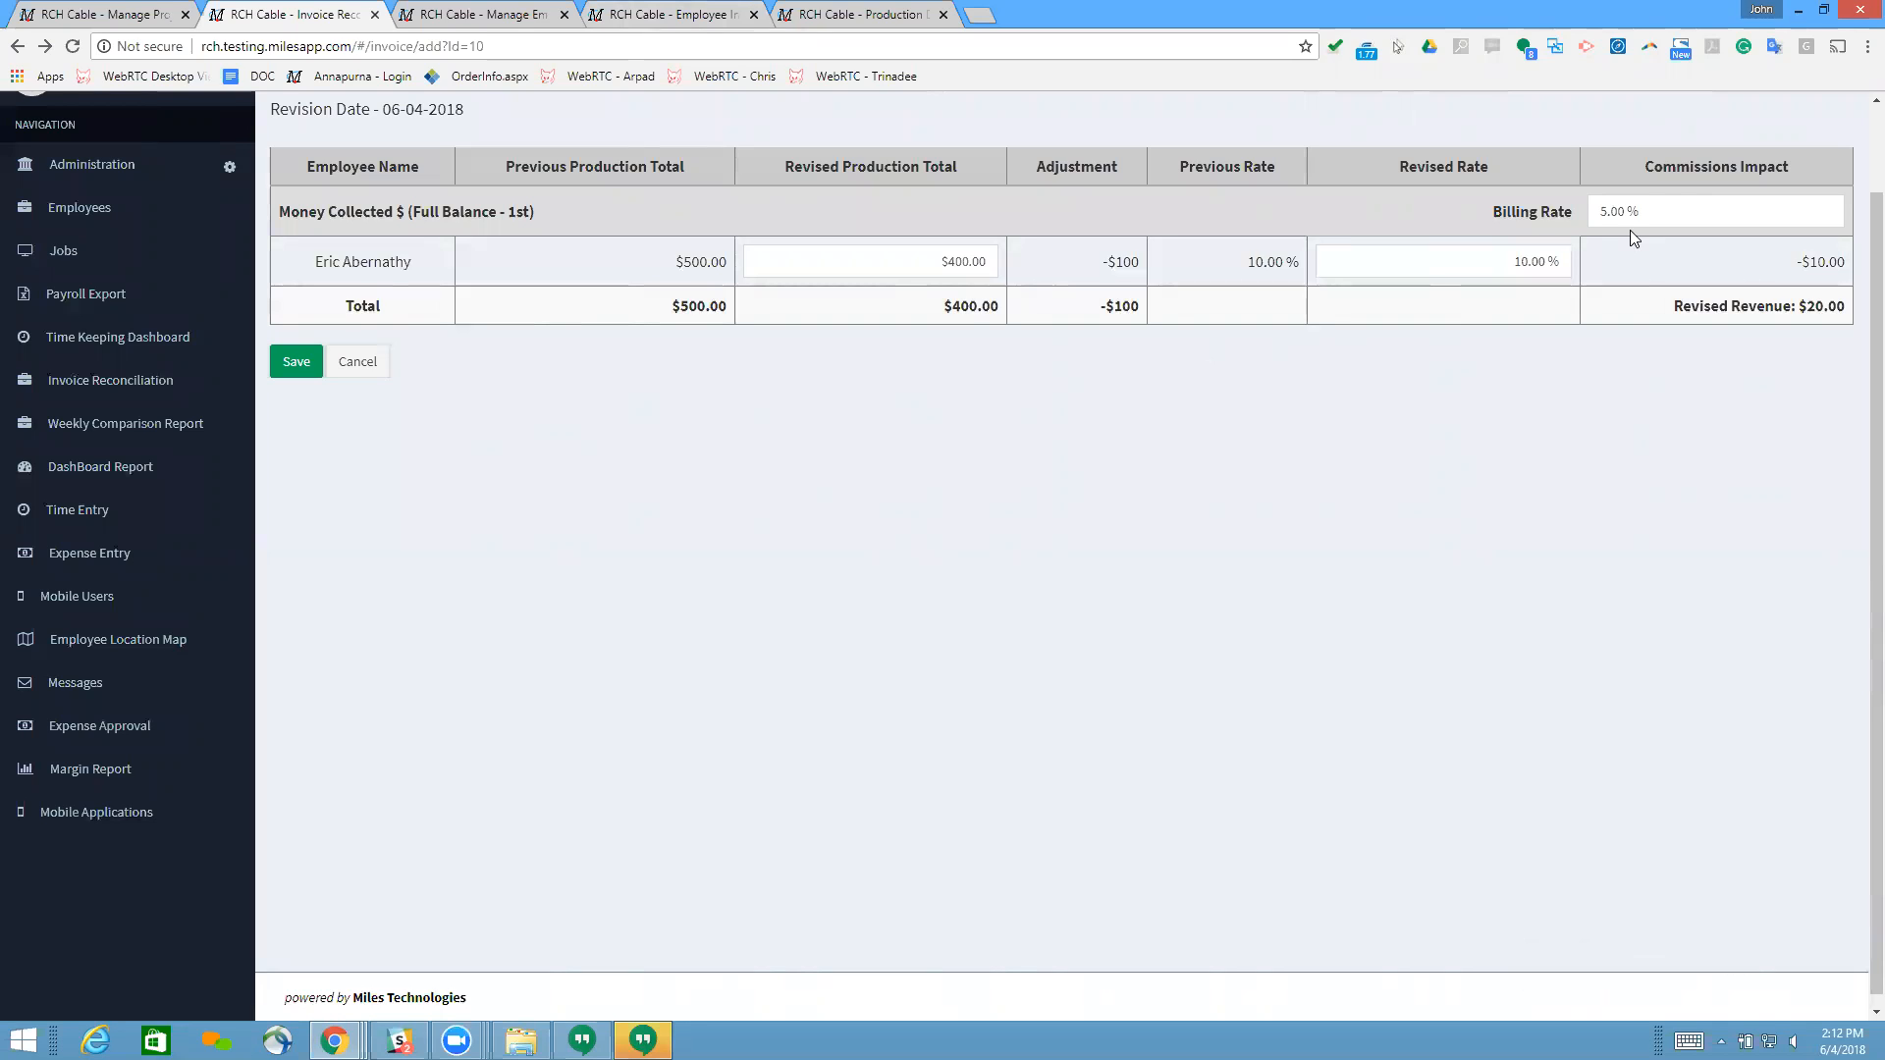
Step: Try a billing rate of 0.25% for Money Collected in the revision
{"action": "left_click", "coordinate": [1647, 204]}
{"action": "type", "text": "0.25"}
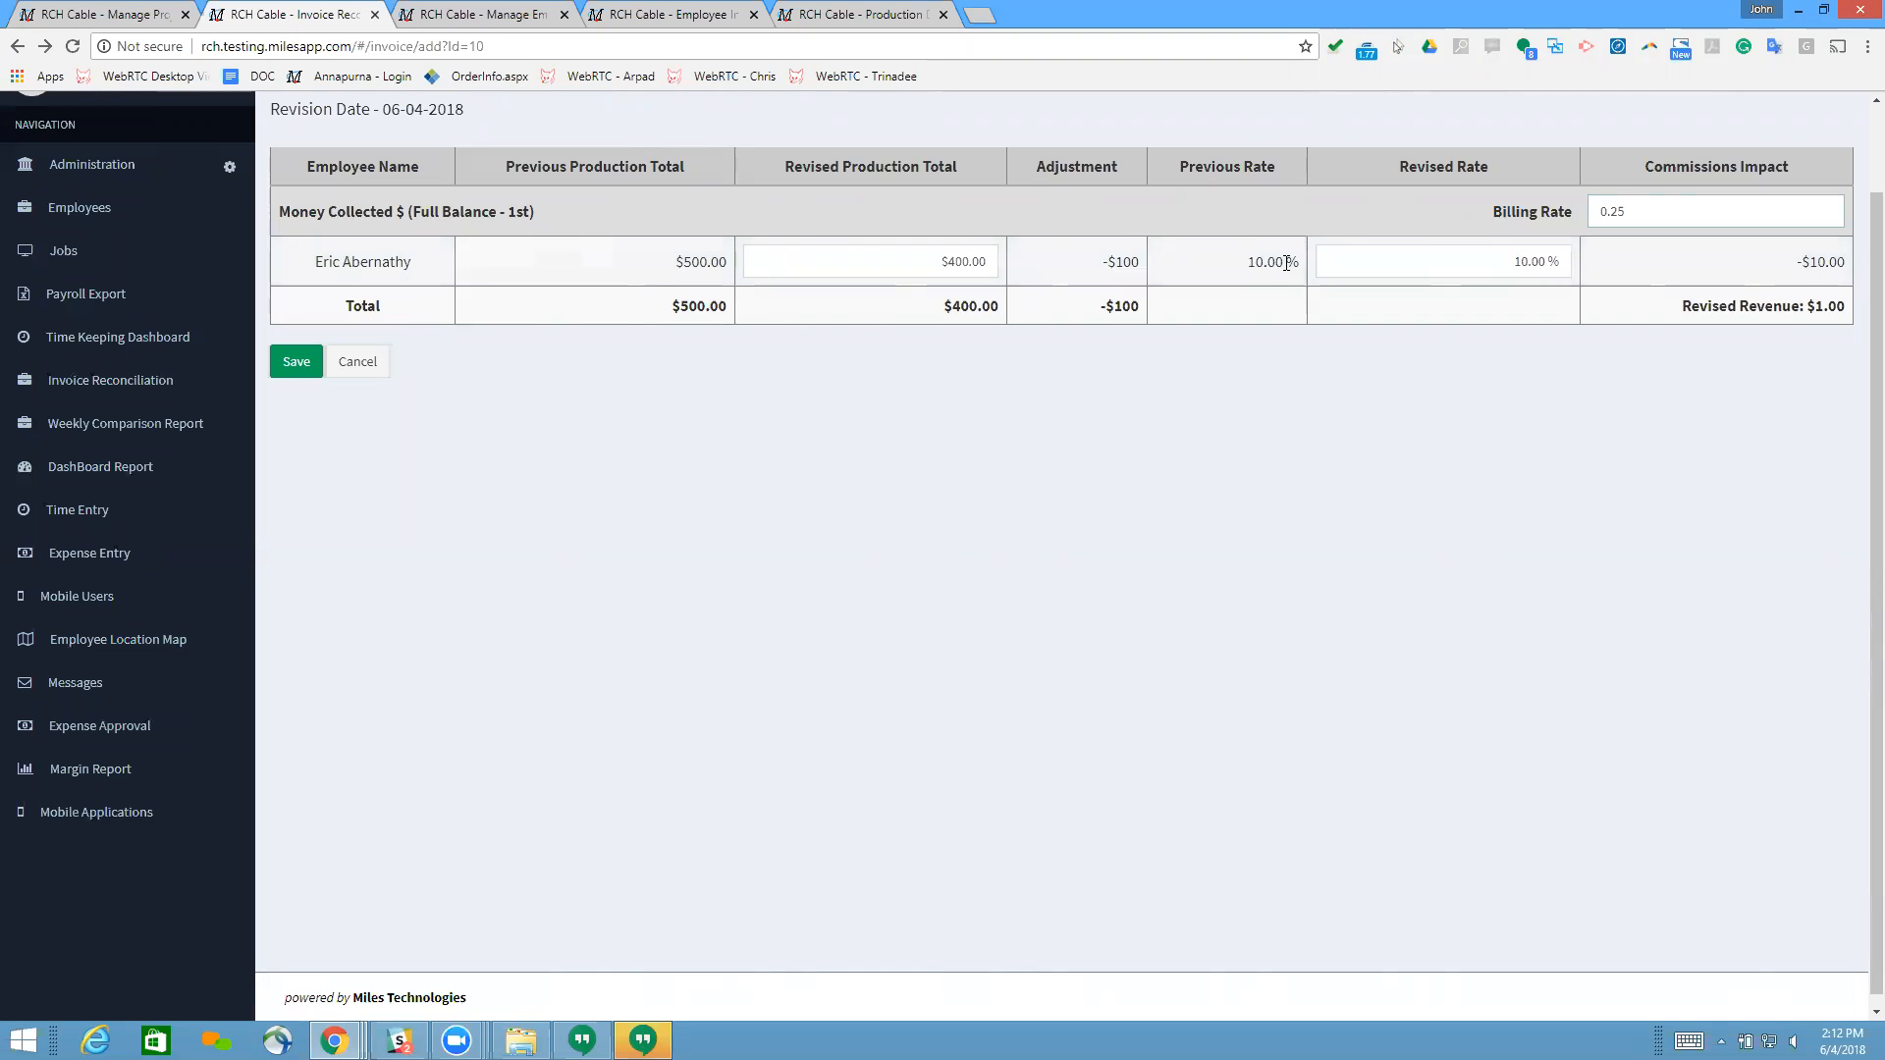
{"action": "left_click", "coordinate": [1382, 212]}
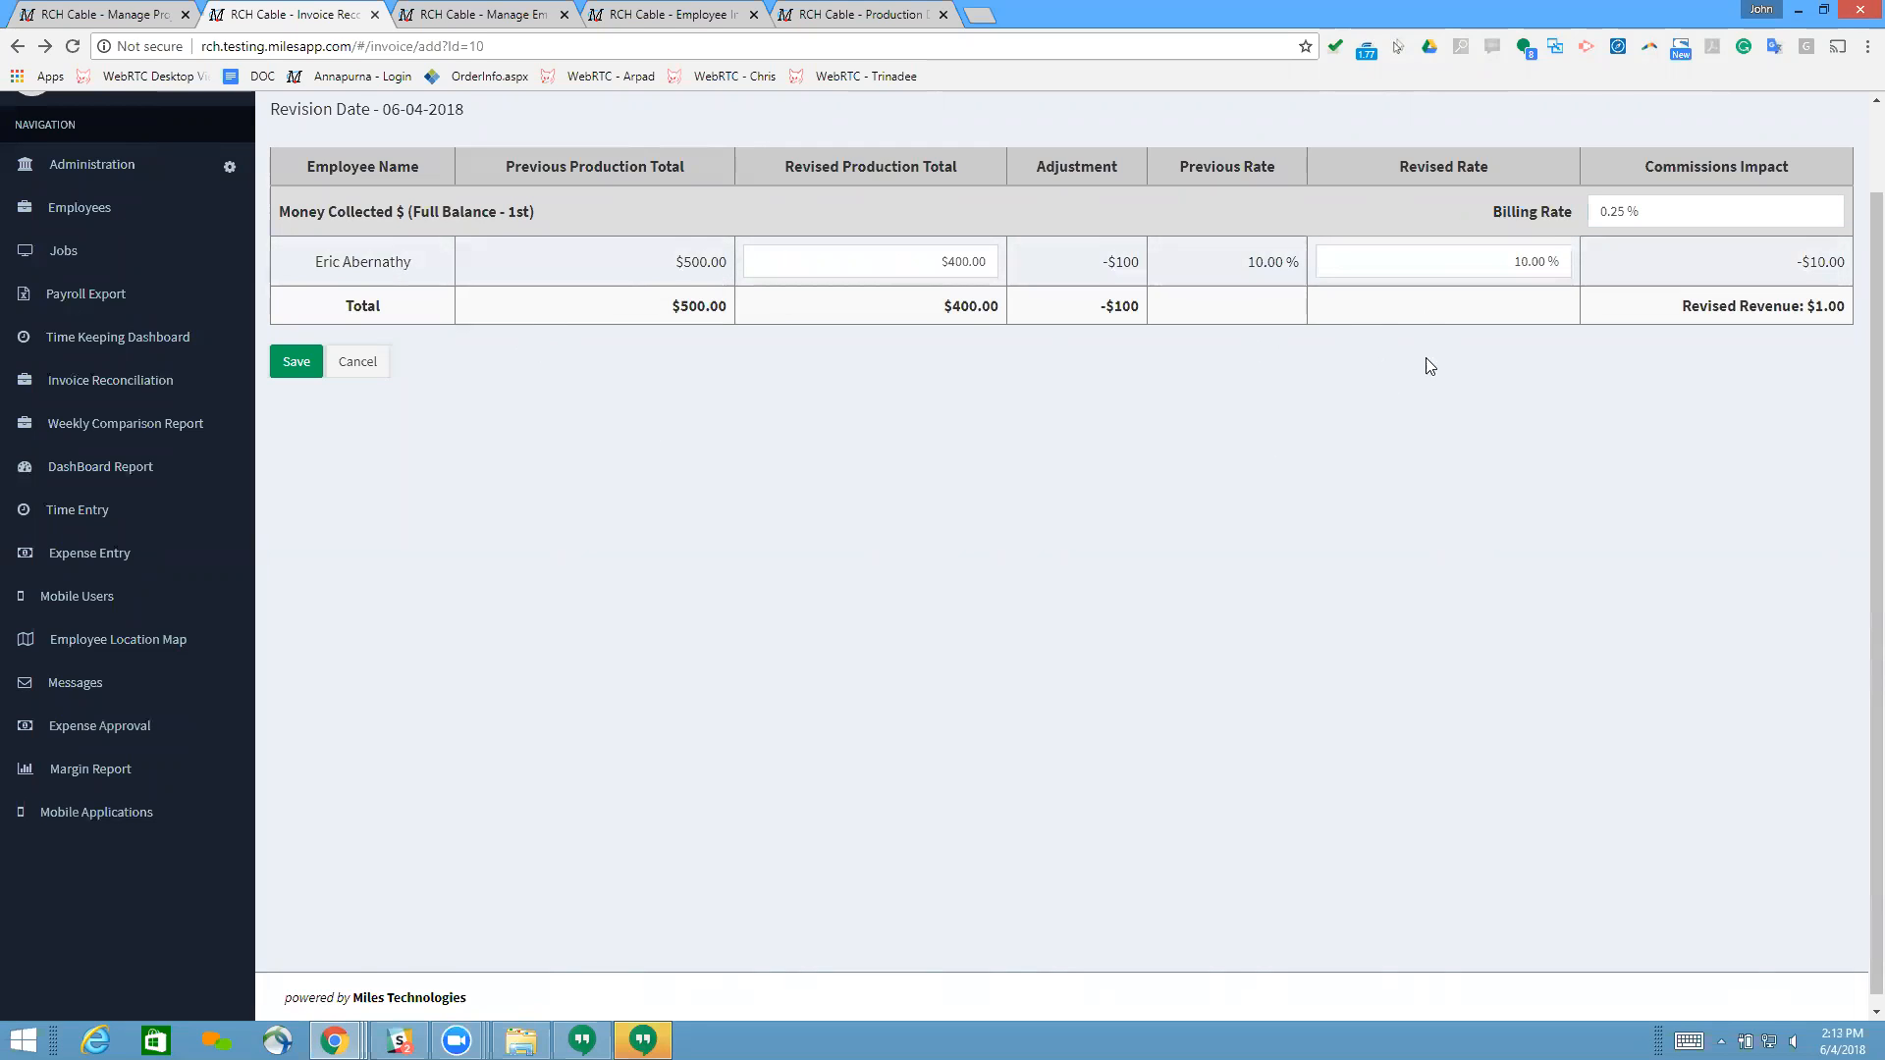
Step: Restore the Money Collected billing rate to 5.00%
{"action": "left_click", "coordinate": [1645, 220]}
{"action": "type", "text": "5.00"}
{"action": "left_click", "coordinate": [1427, 212]}
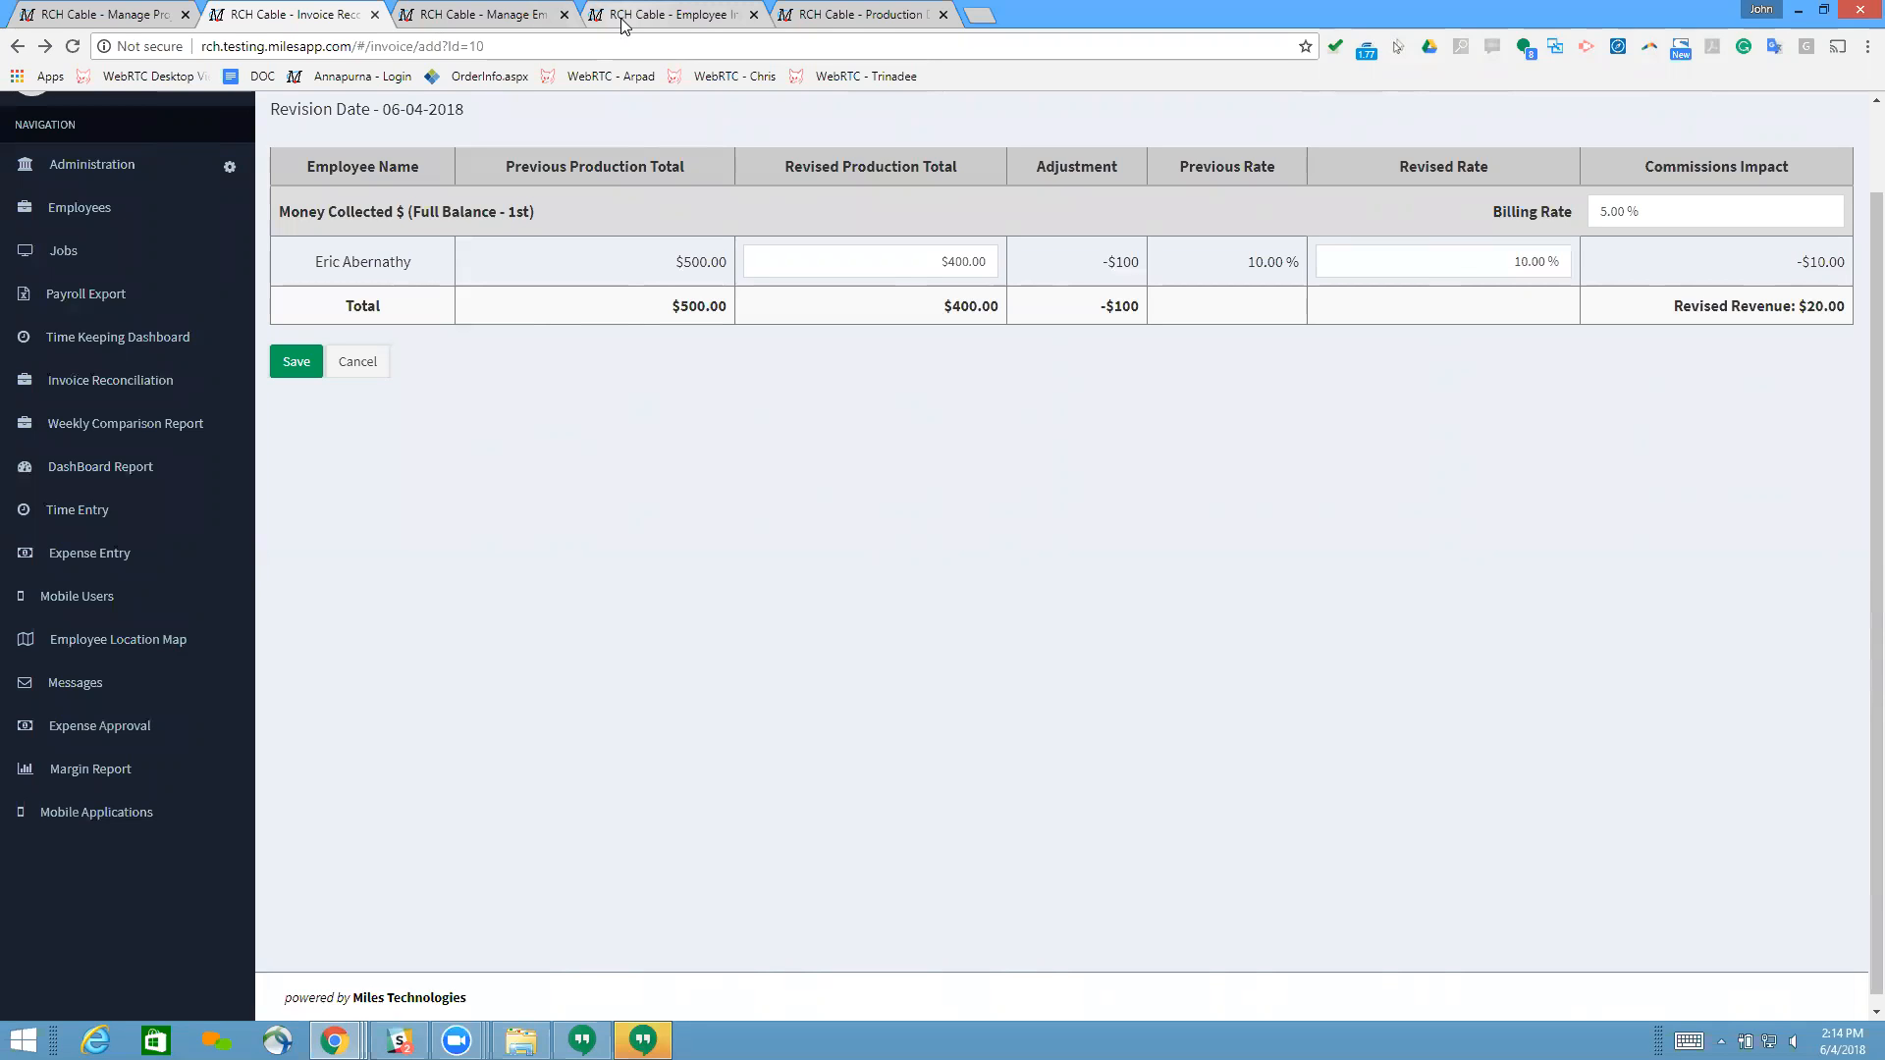
Step: Open the Mediacom Dagsboro job's rate plans and compare the customer rate with the Low, Medium, High and 40% plans per line item
{"action": "left_click", "coordinate": [621, 22]}
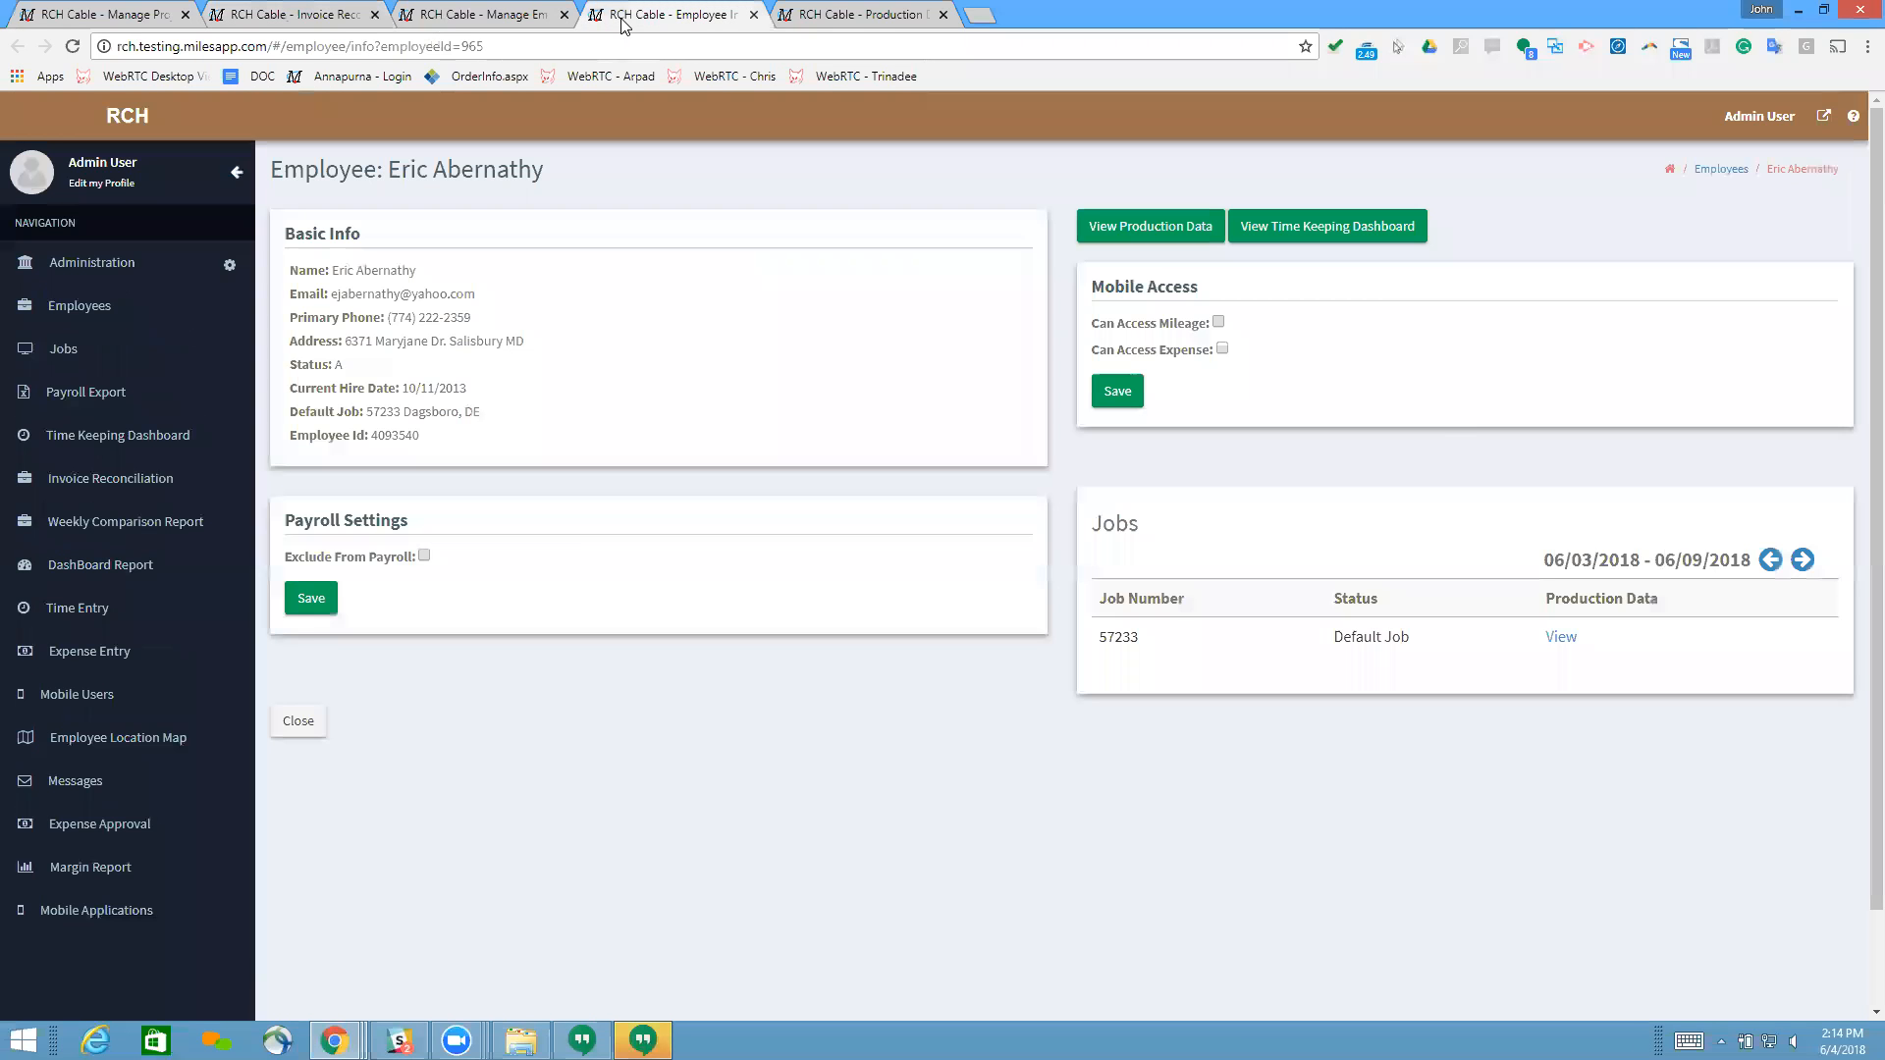
{"action": "left_click", "coordinate": [854, 13]}
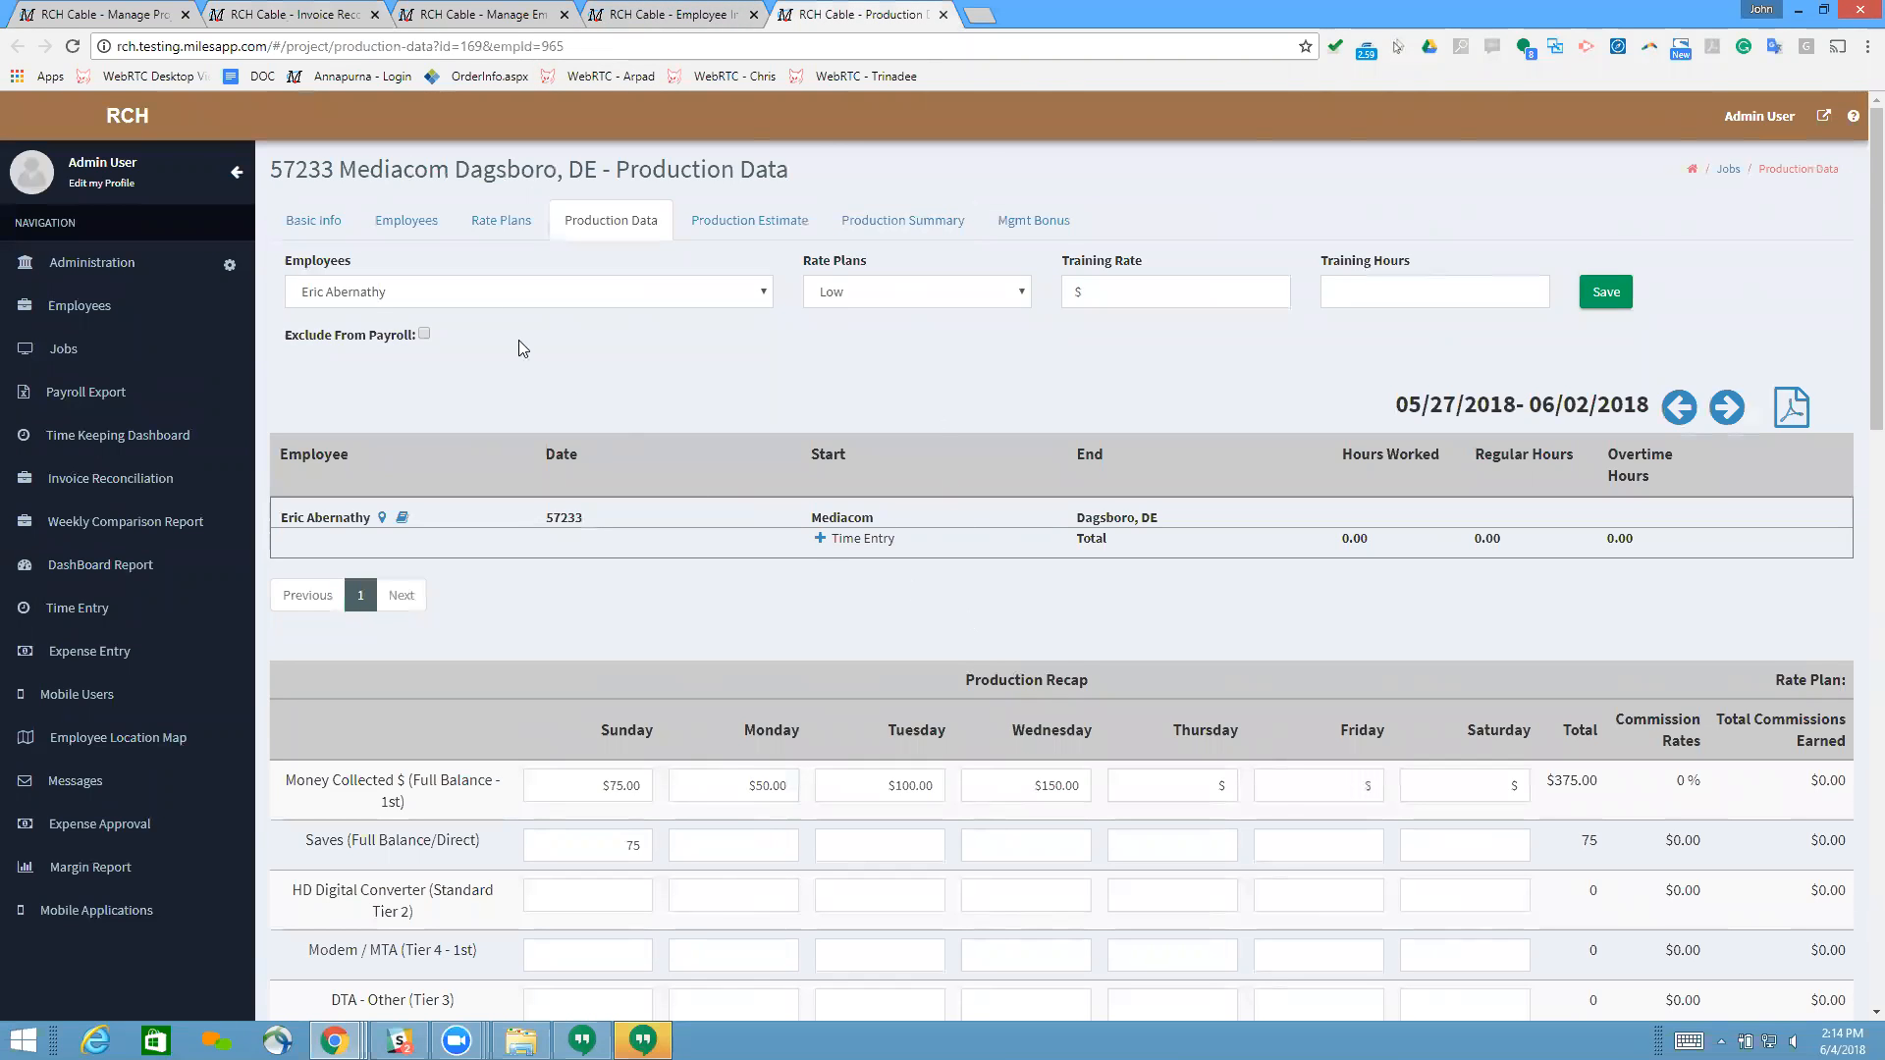
{"action": "left_click", "coordinate": [499, 218]}
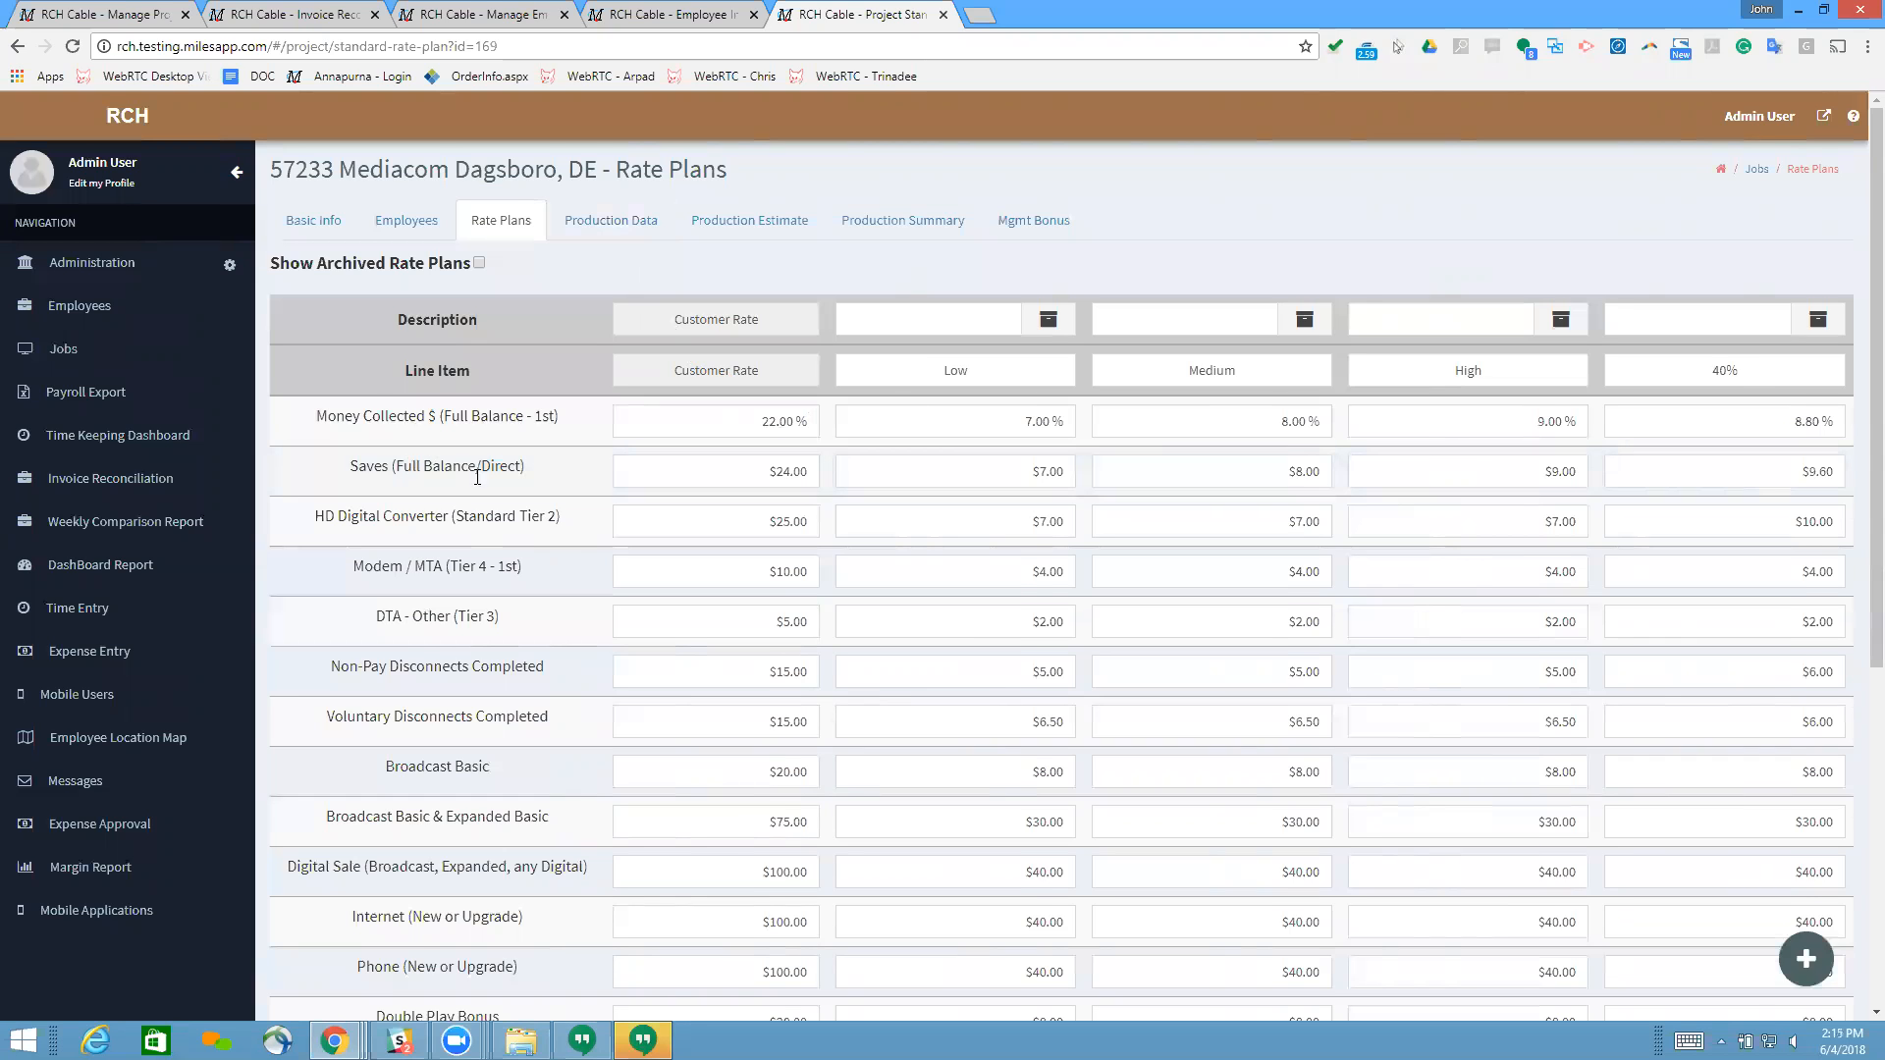
{"action": "scroll", "coordinate": [477, 477], "scroll_direction": "down", "scroll_amount": 1}
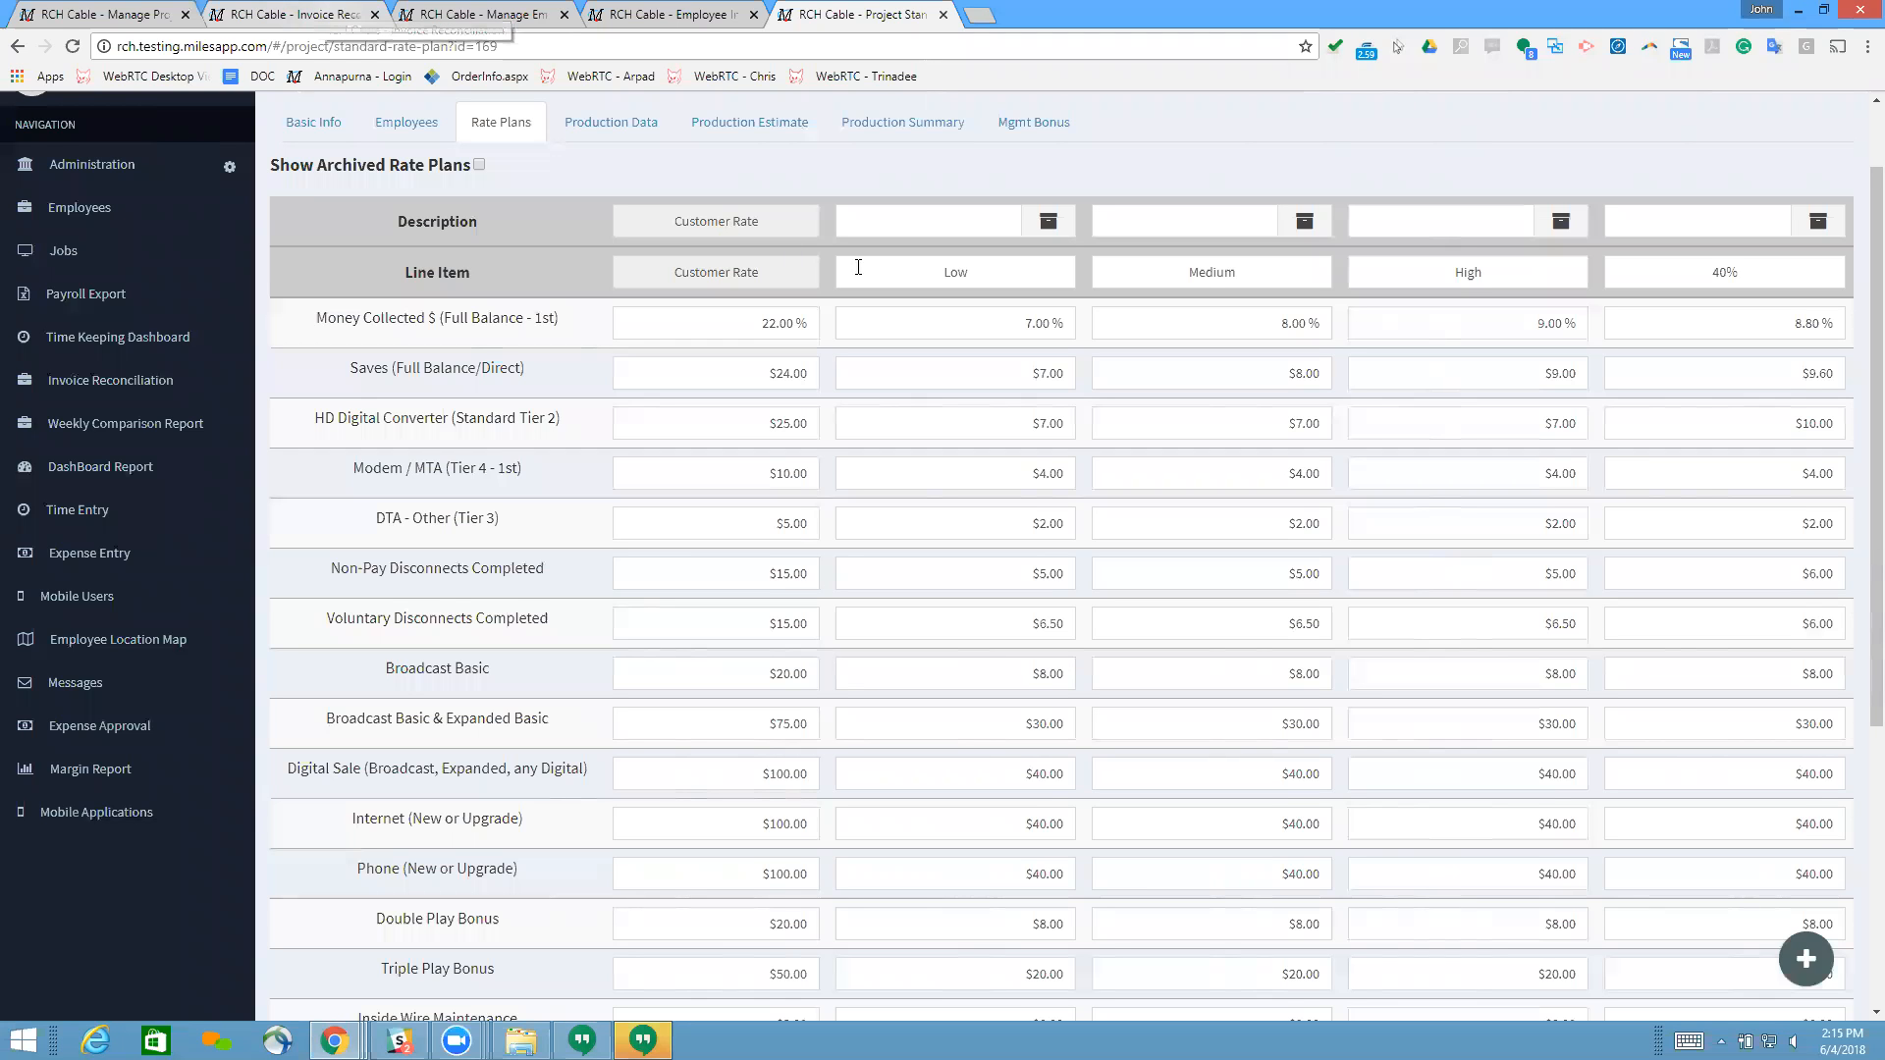
{"action": "scroll", "coordinate": [944, 304], "scroll_direction": "up", "scroll_amount": 1}
{"action": "scroll", "coordinate": [943, 309], "scroll_direction": "down", "scroll_amount": 1}
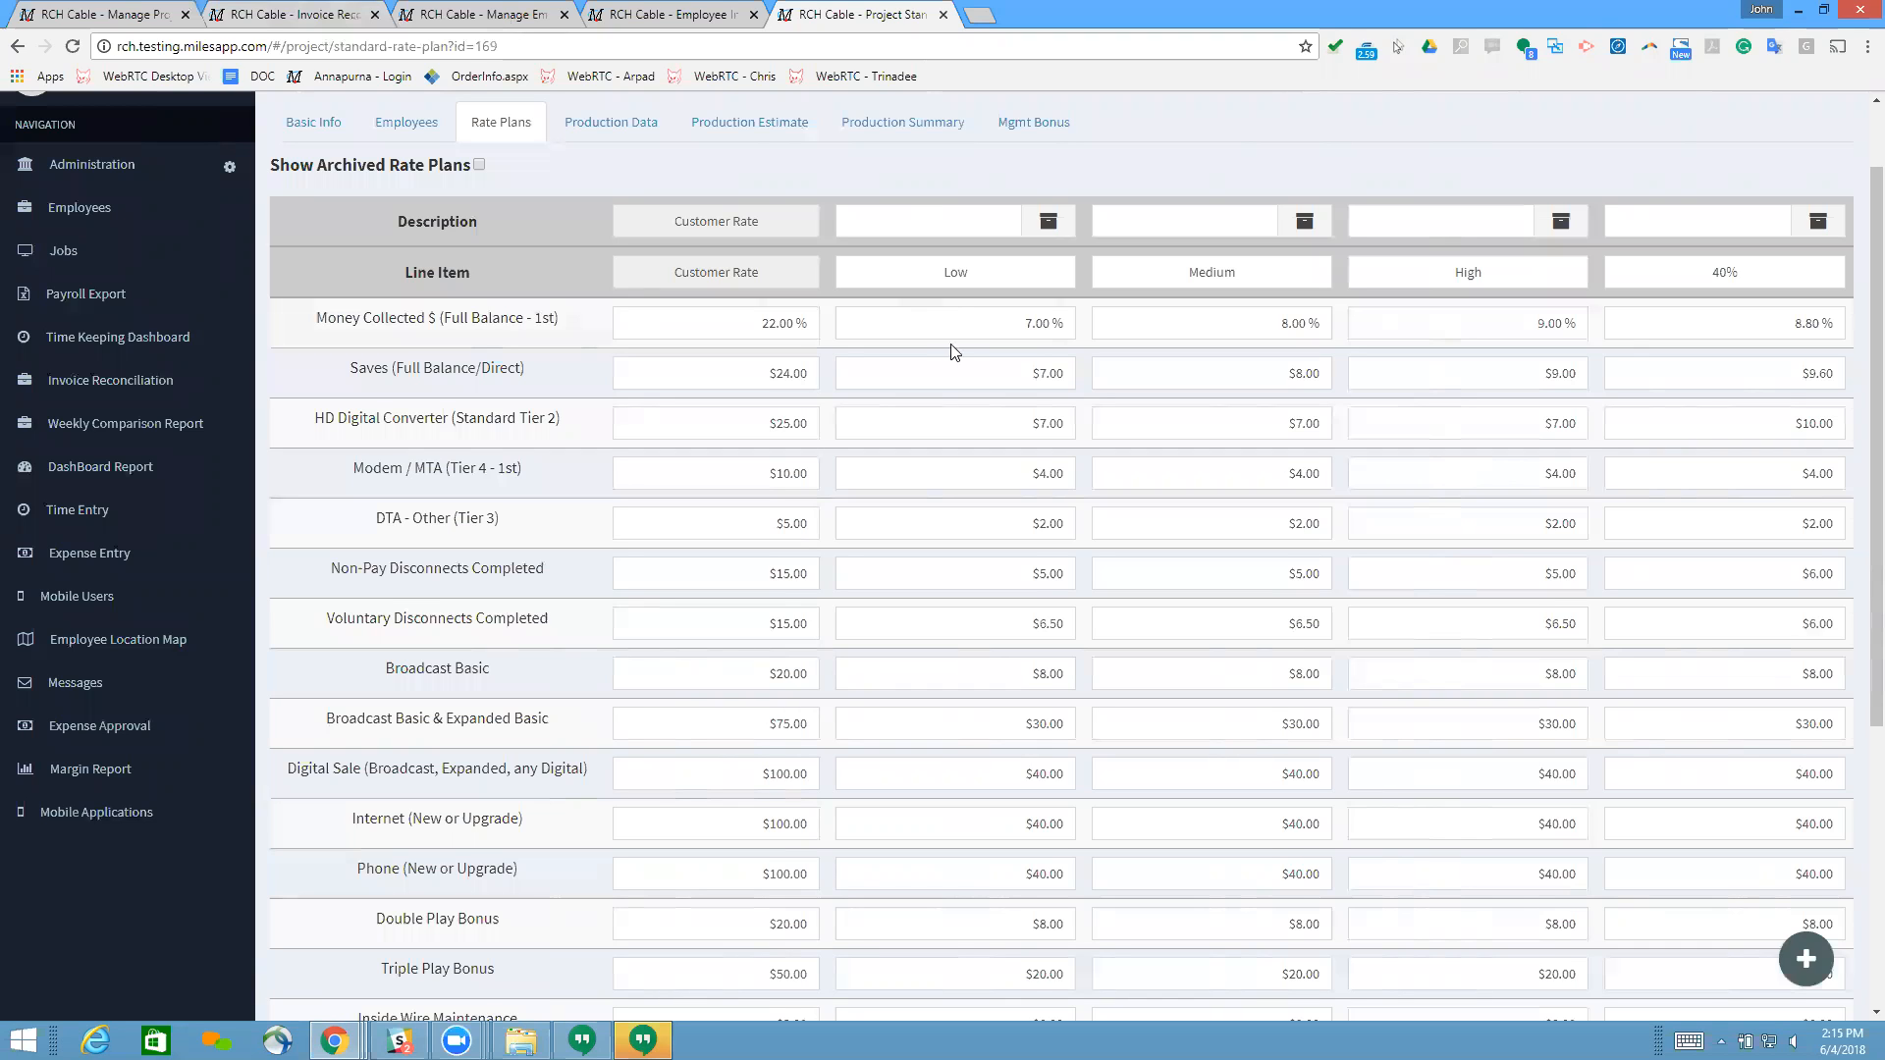
{"action": "scroll", "coordinate": [972, 382], "scroll_direction": "down", "scroll_amount": 1}
{"action": "scroll", "coordinate": [1002, 404], "scroll_direction": "up", "scroll_amount": 1}
{"action": "scroll", "coordinate": [1178, 416], "scroll_direction": "up", "scroll_amount": 1}
{"action": "scroll", "coordinate": [1176, 420], "scroll_direction": "down", "scroll_amount": 1}
Step: Return to the invoice revision and recheck the billing rate and revised revenue for Money Collected
{"action": "left_click", "coordinate": [666, 16]}
{"action": "left_click", "coordinate": [324, 26]}
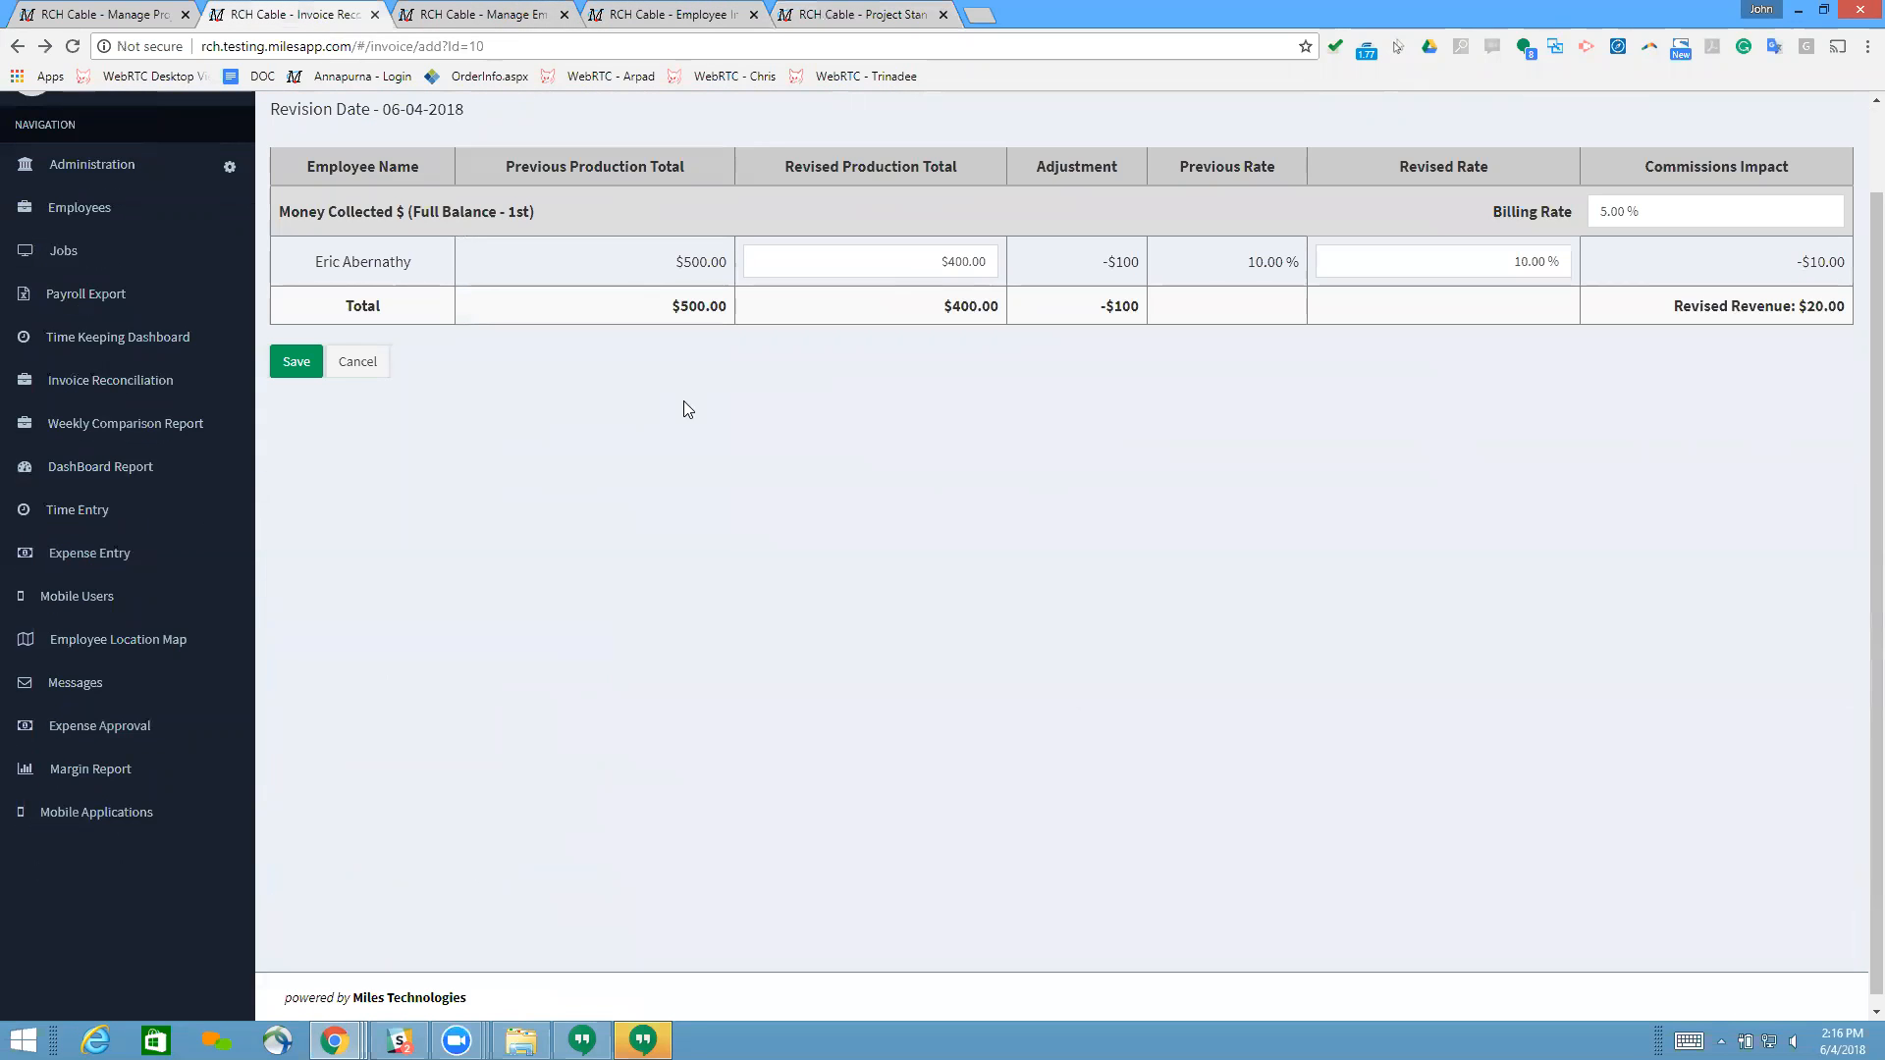
{"action": "scroll", "coordinate": [1037, 586], "scroll_direction": "up", "scroll_amount": 1}
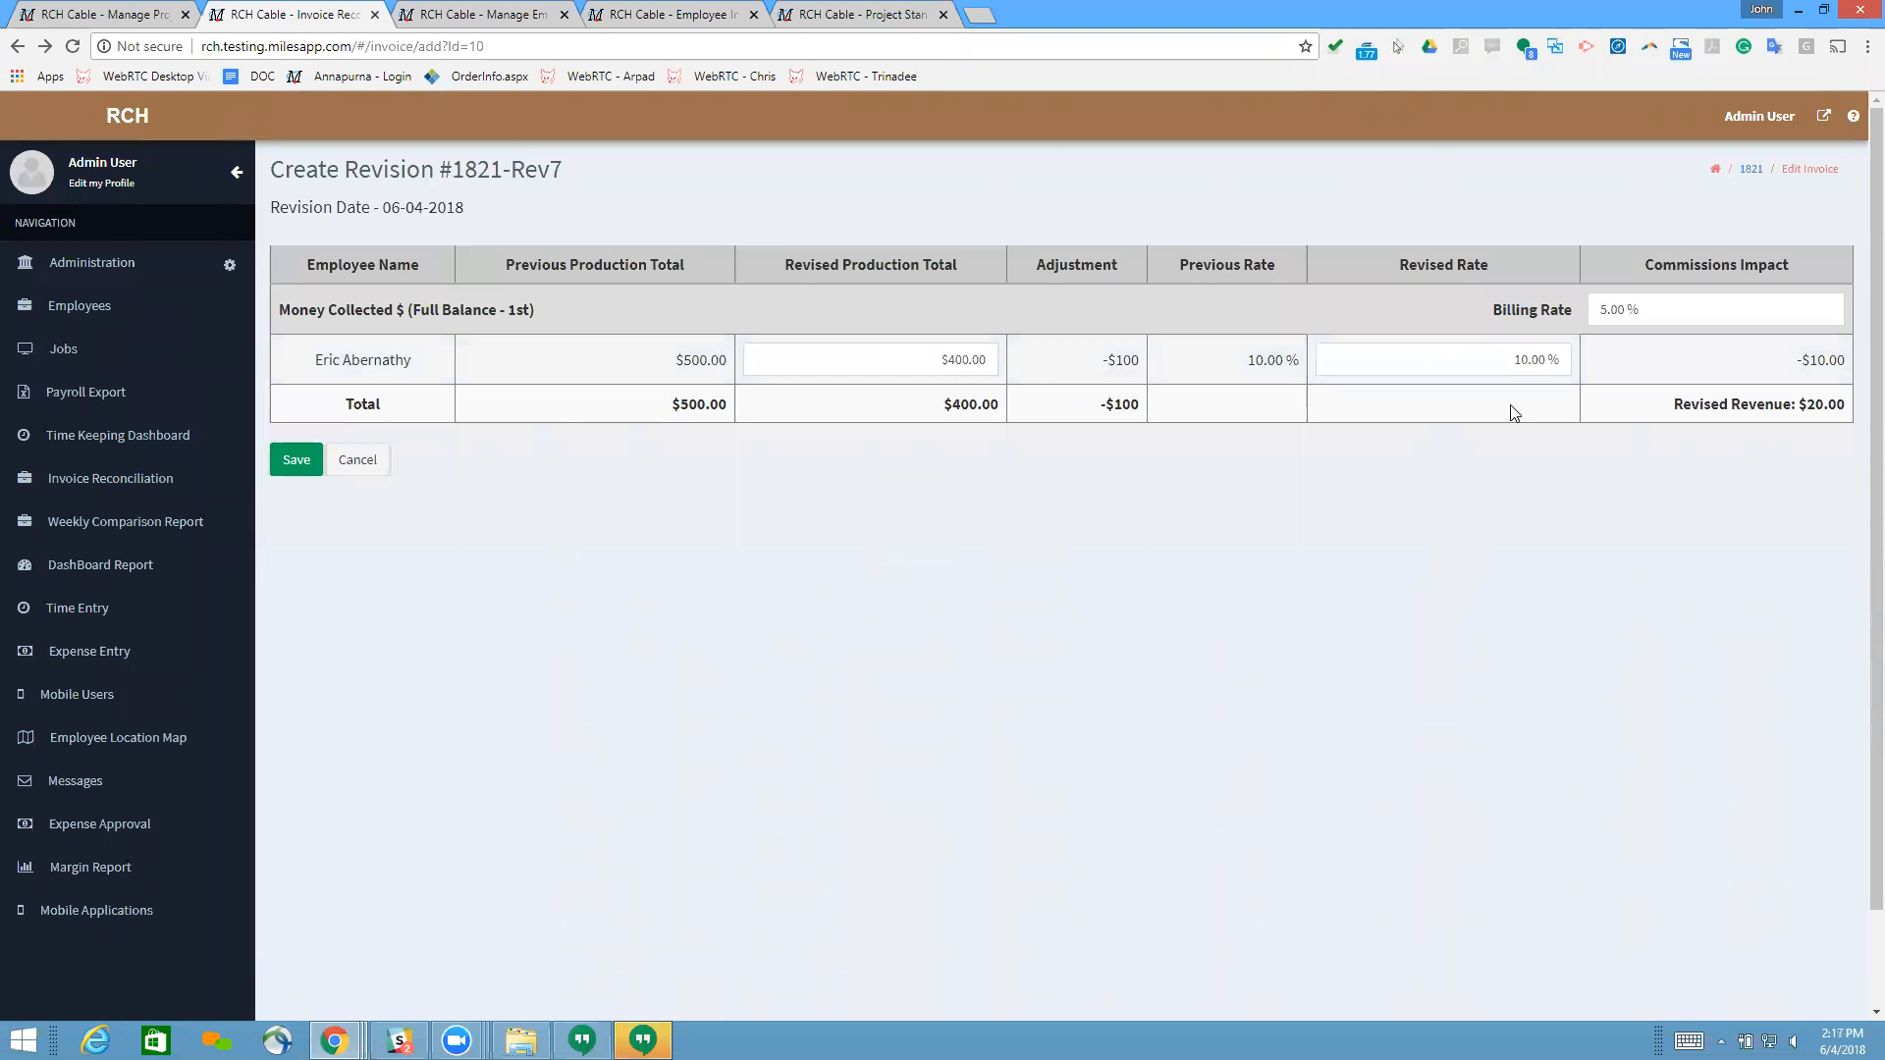
{"action": "left_click", "coordinate": [1641, 309]}
{"action": "left_click", "coordinate": [1510, 513]}
Step: Review the job's customer rates and rate plans again, along with the employee's profile
{"action": "left_click", "coordinate": [835, 15]}
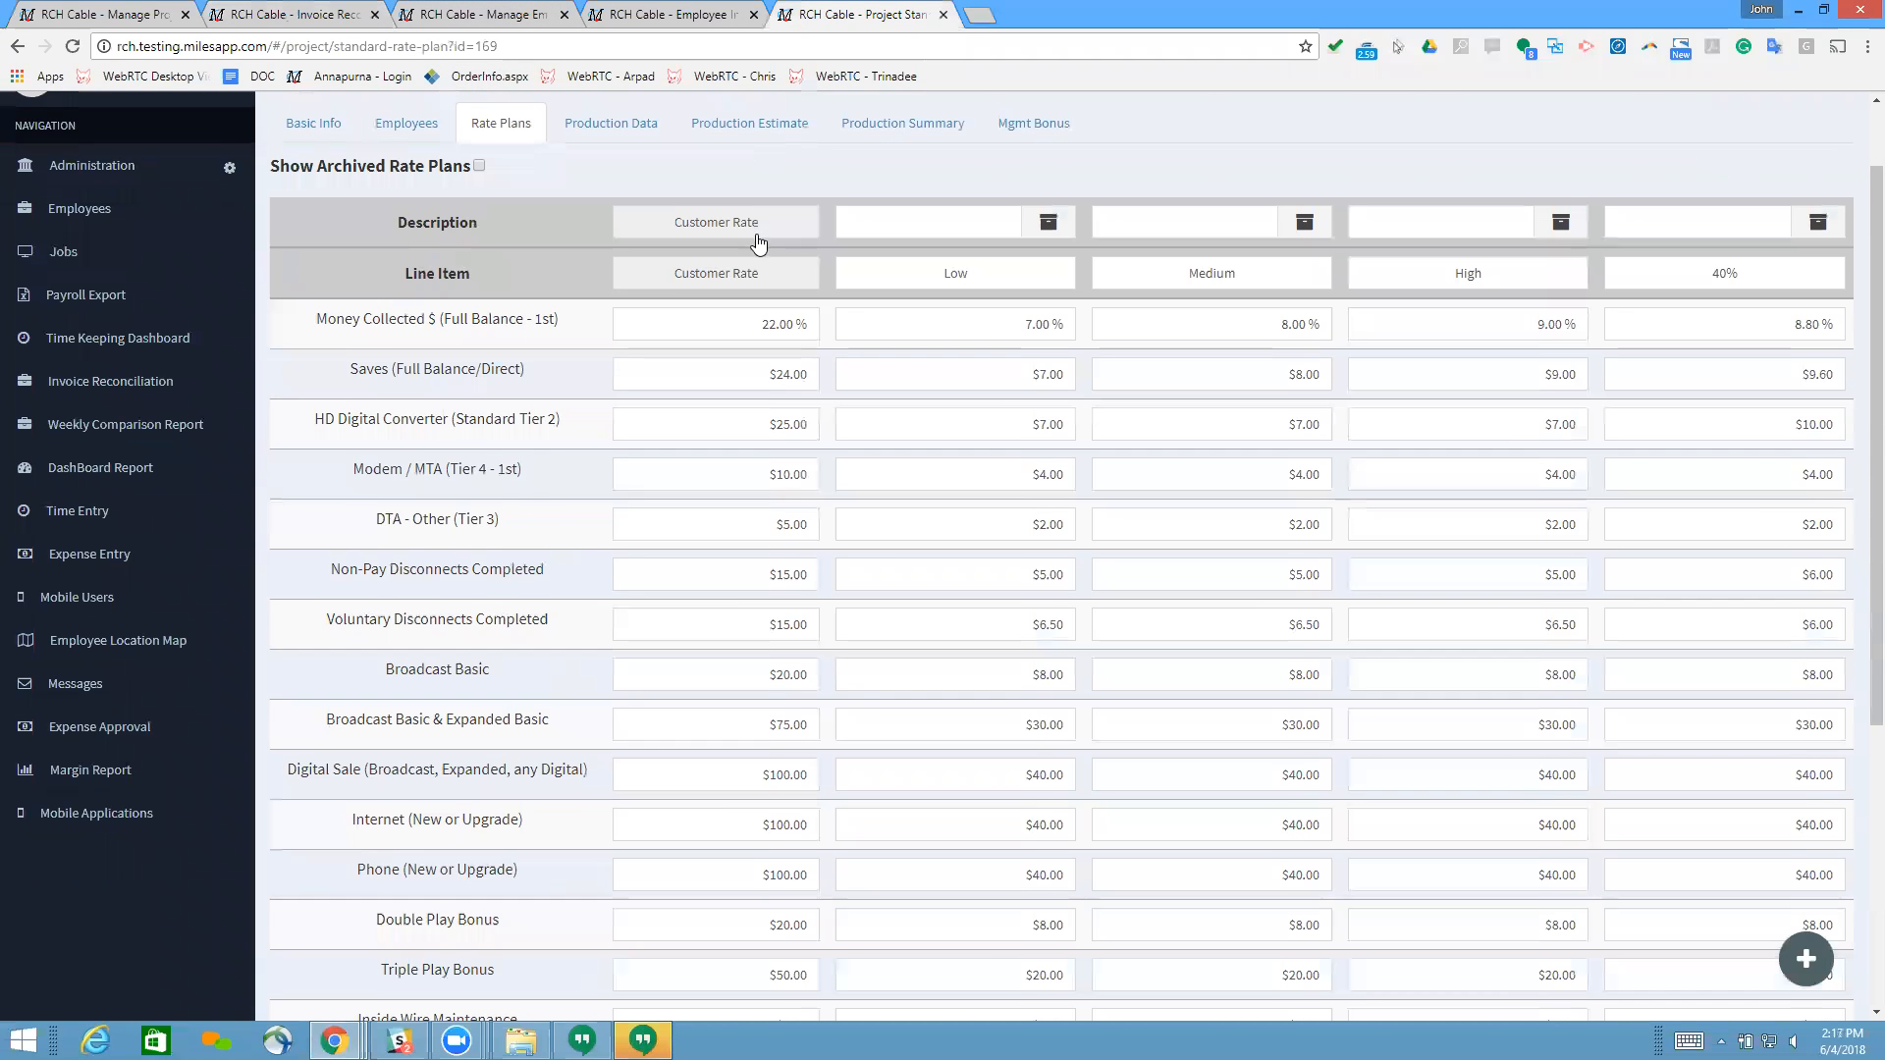
{"action": "scroll", "coordinate": [776, 294], "scroll_direction": "down", "scroll_amount": 5}
{"action": "scroll", "coordinate": [661, 560], "scroll_direction": "up", "scroll_amount": 10}
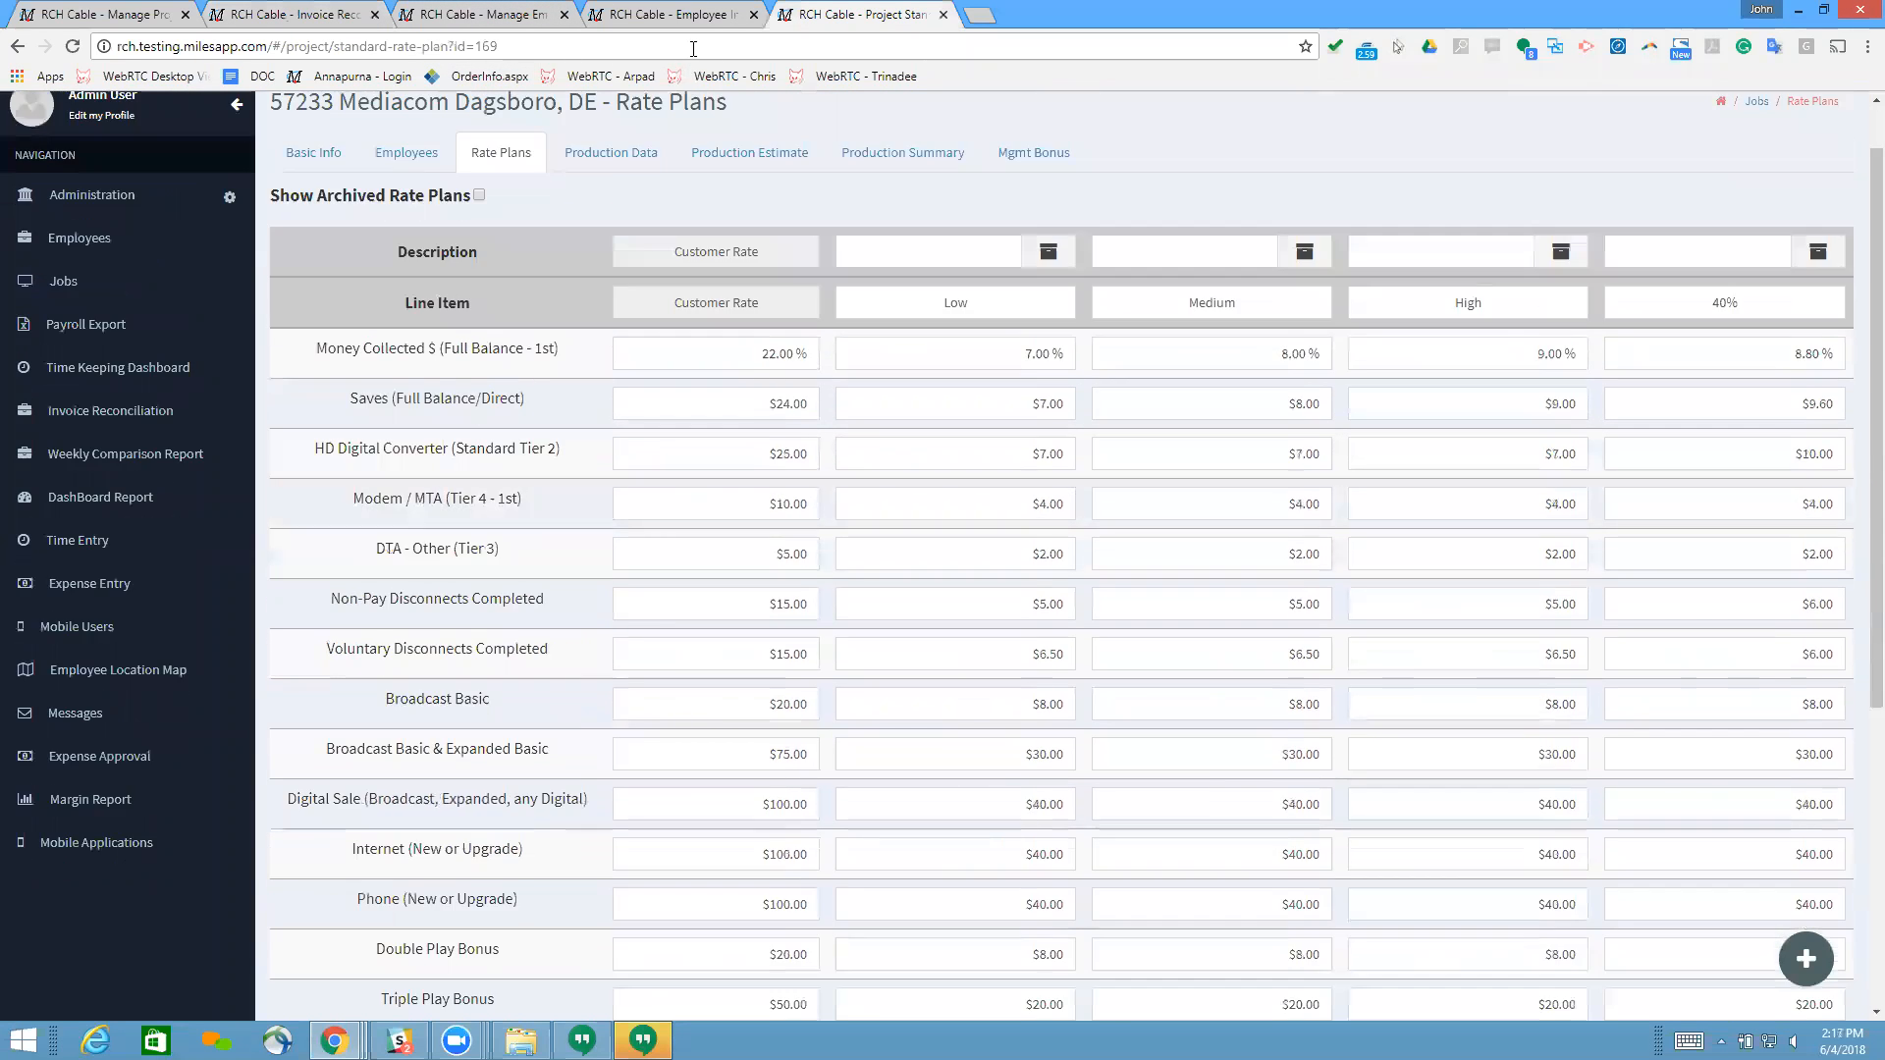
{"action": "left_click", "coordinate": [677, 14]}
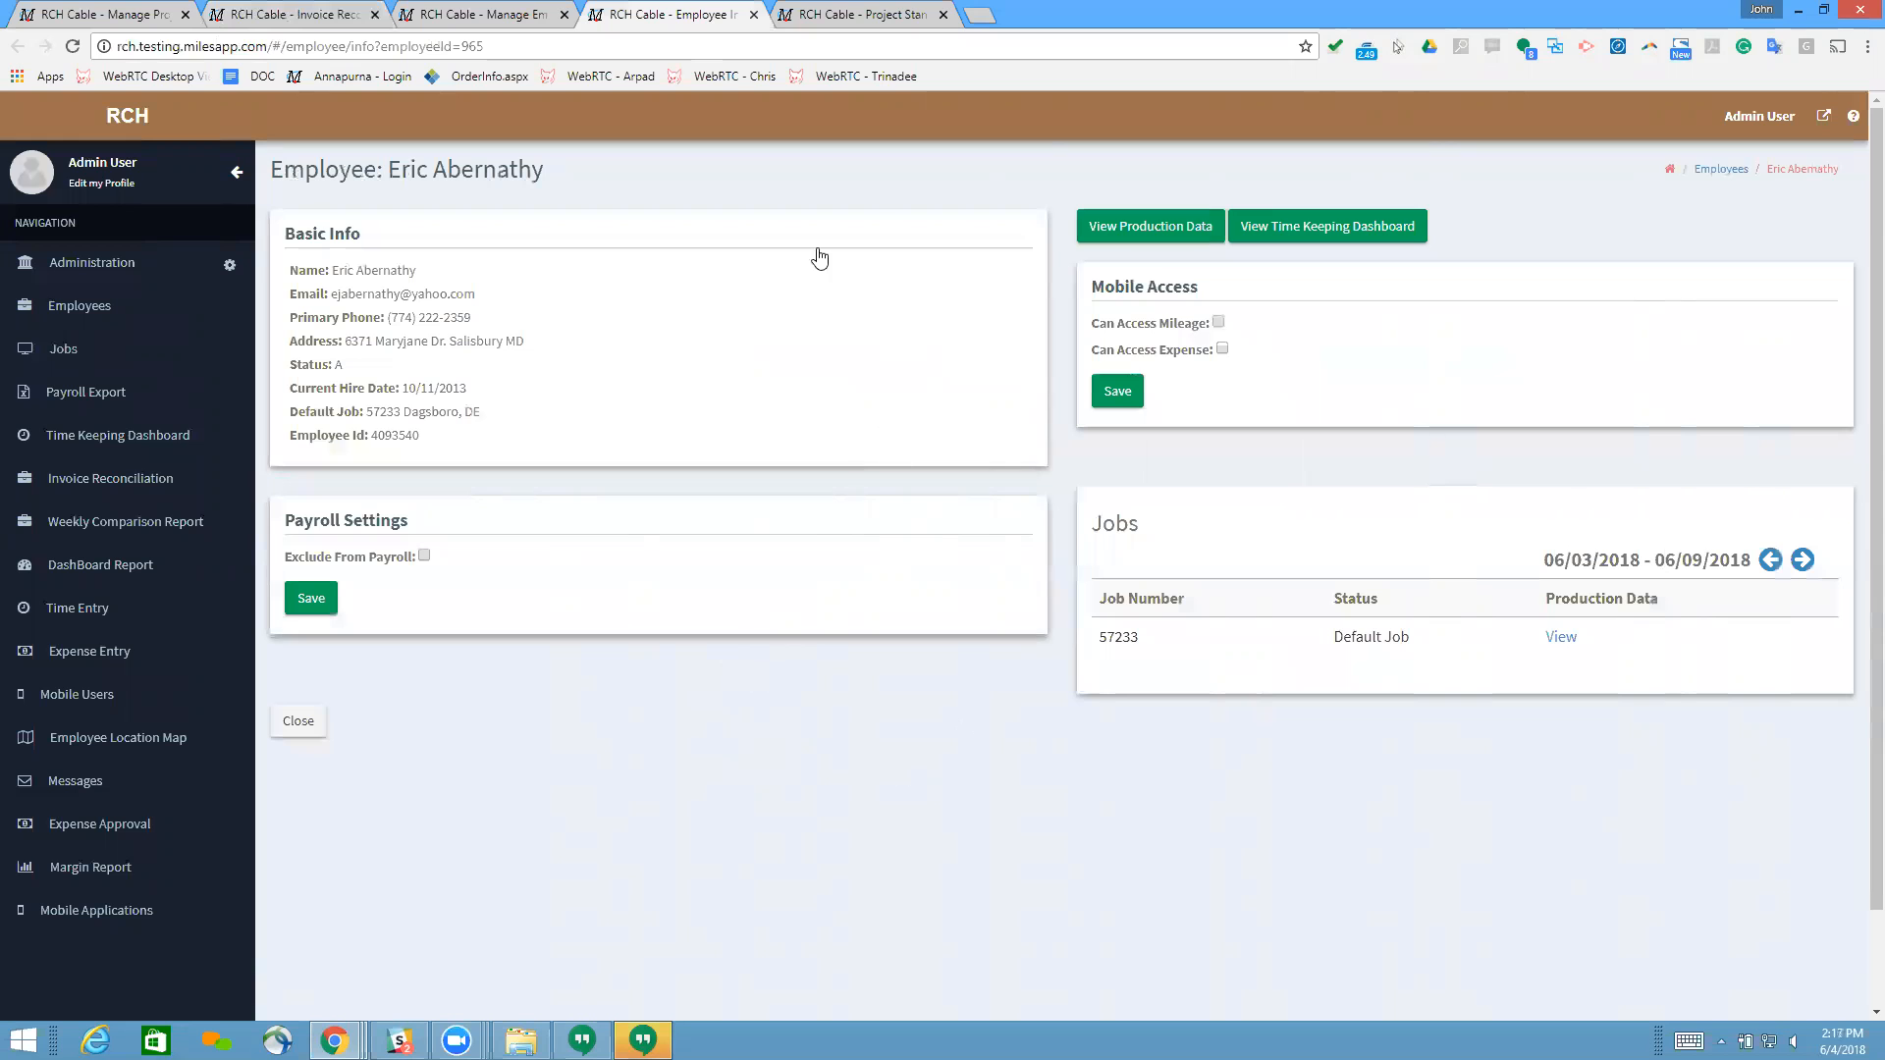
{"action": "left_click", "coordinate": [830, 15]}
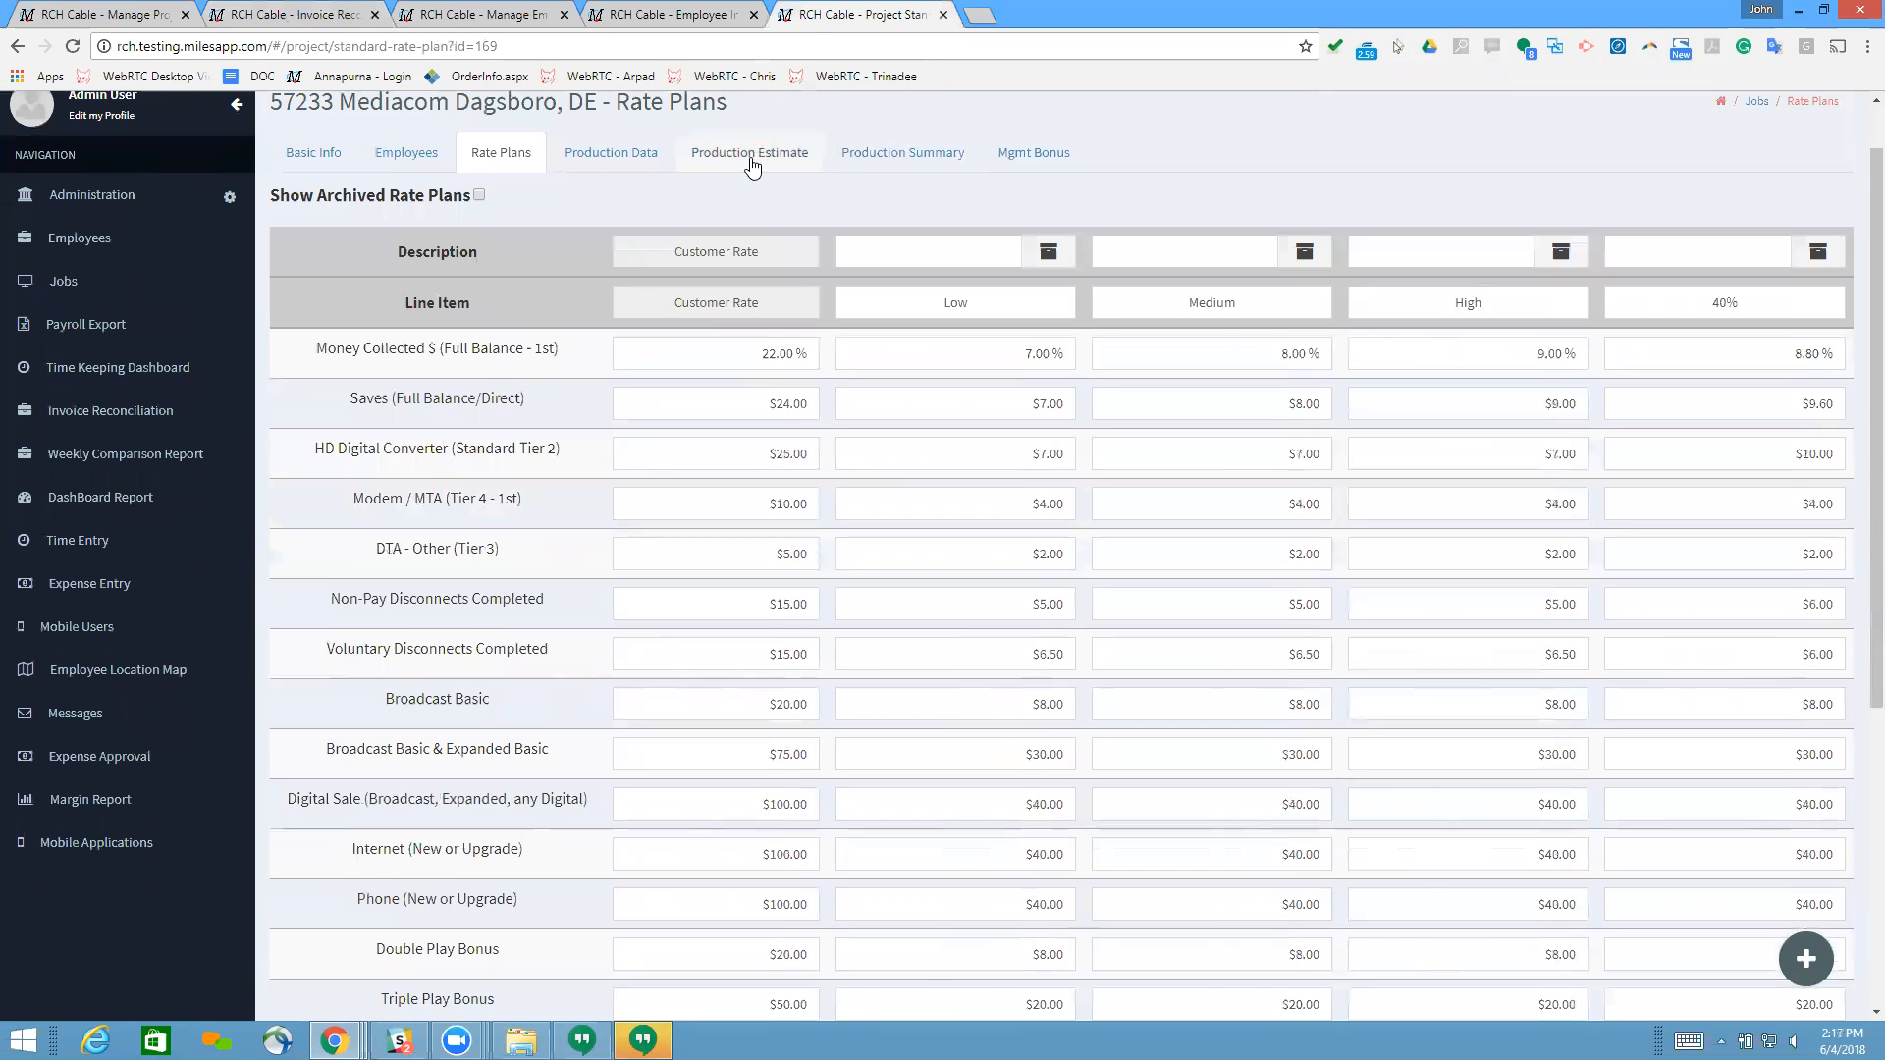
Step: Show the employee's production data for the job and examine the revised commissions earned, other details and production recap
{"action": "left_click", "coordinate": [595, 165]}
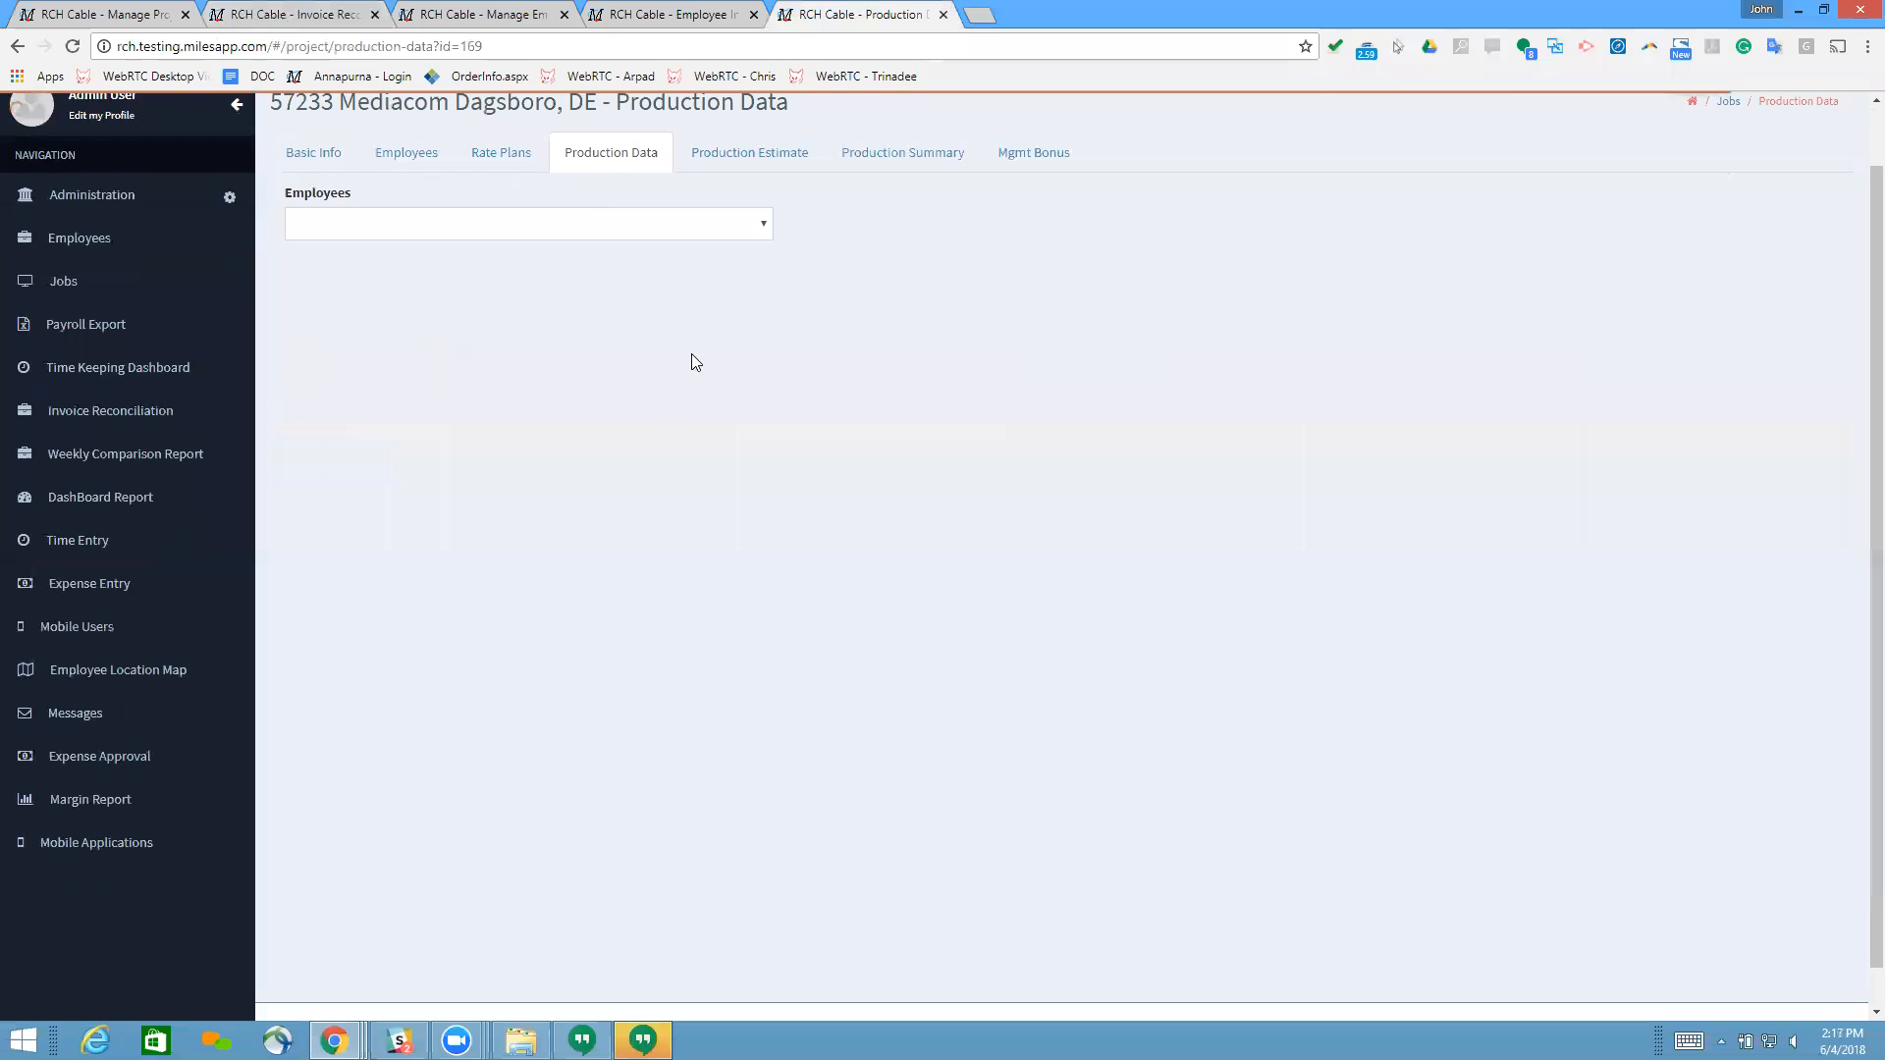
{"action": "left_click", "coordinate": [589, 226]}
{"action": "left_click", "coordinate": [450, 287]}
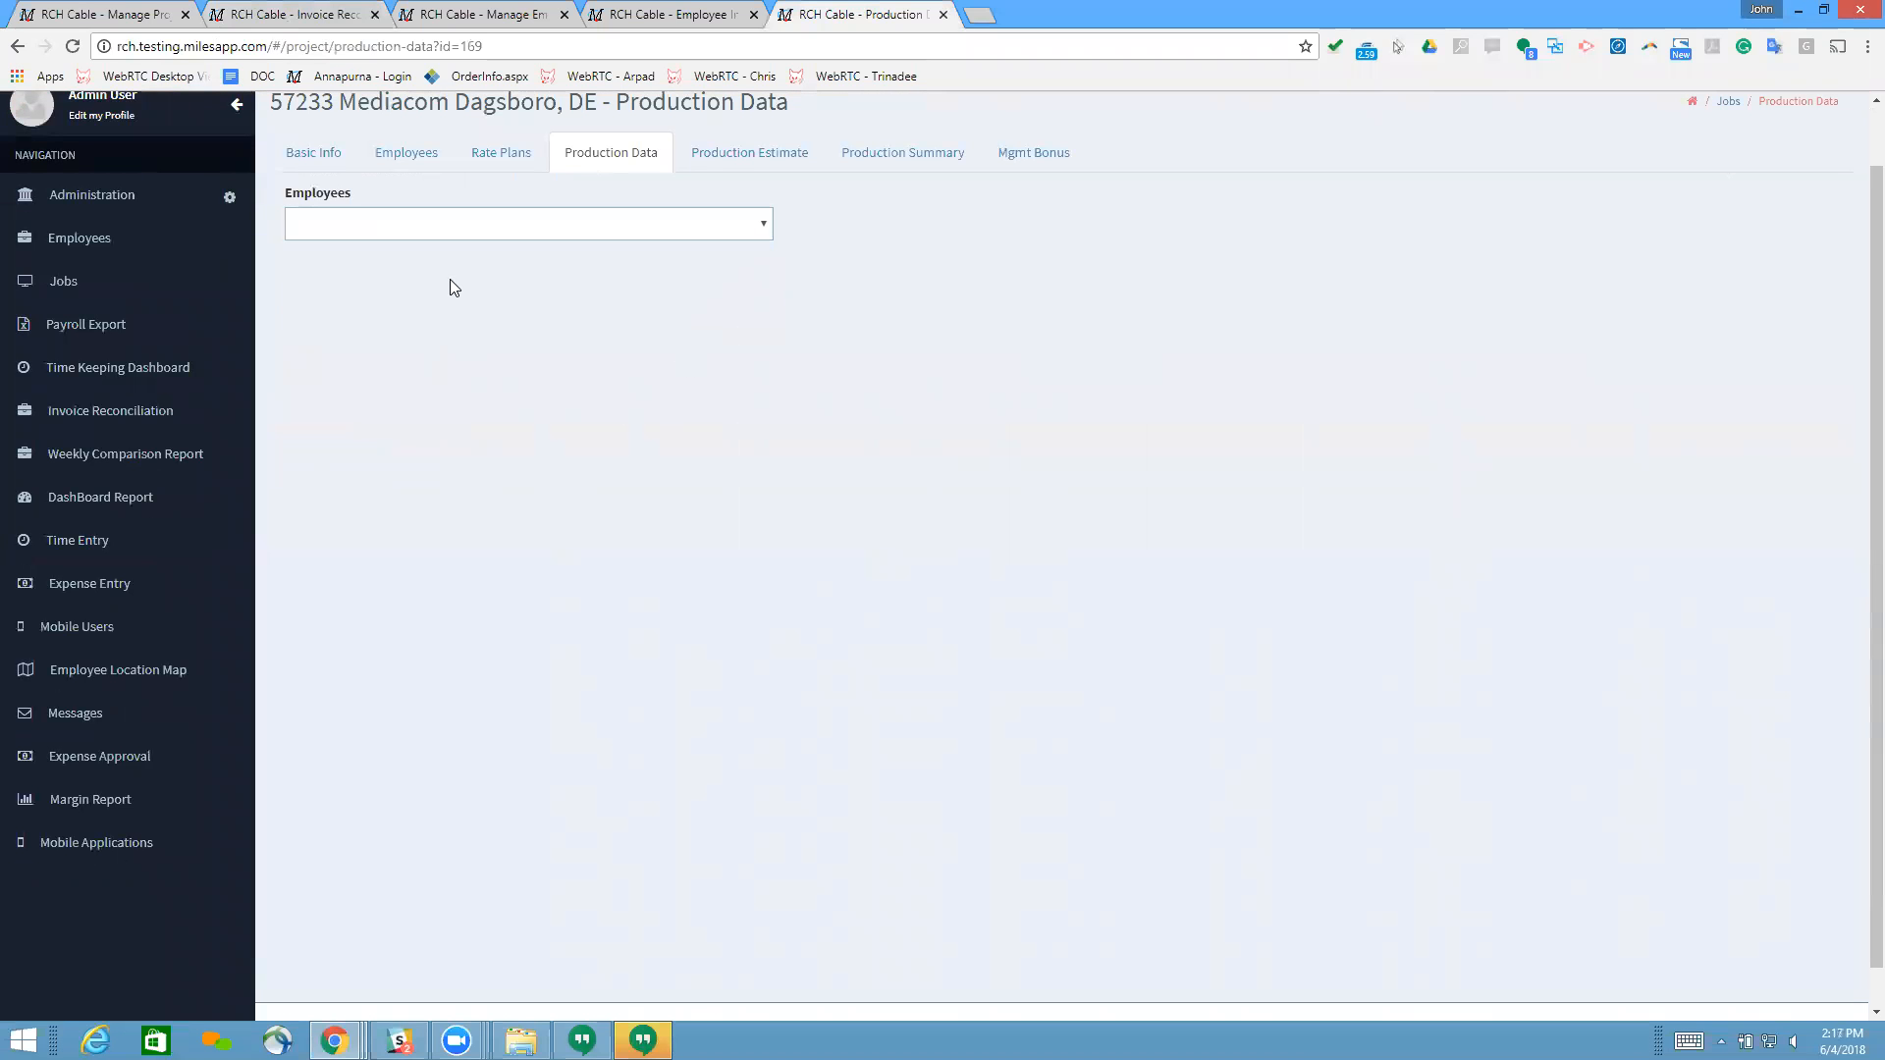
{"action": "scroll", "coordinate": [632, 708], "scroll_direction": "down", "scroll_amount": 6}
{"action": "scroll", "coordinate": [633, 708], "scroll_direction": "down", "scroll_amount": 10}
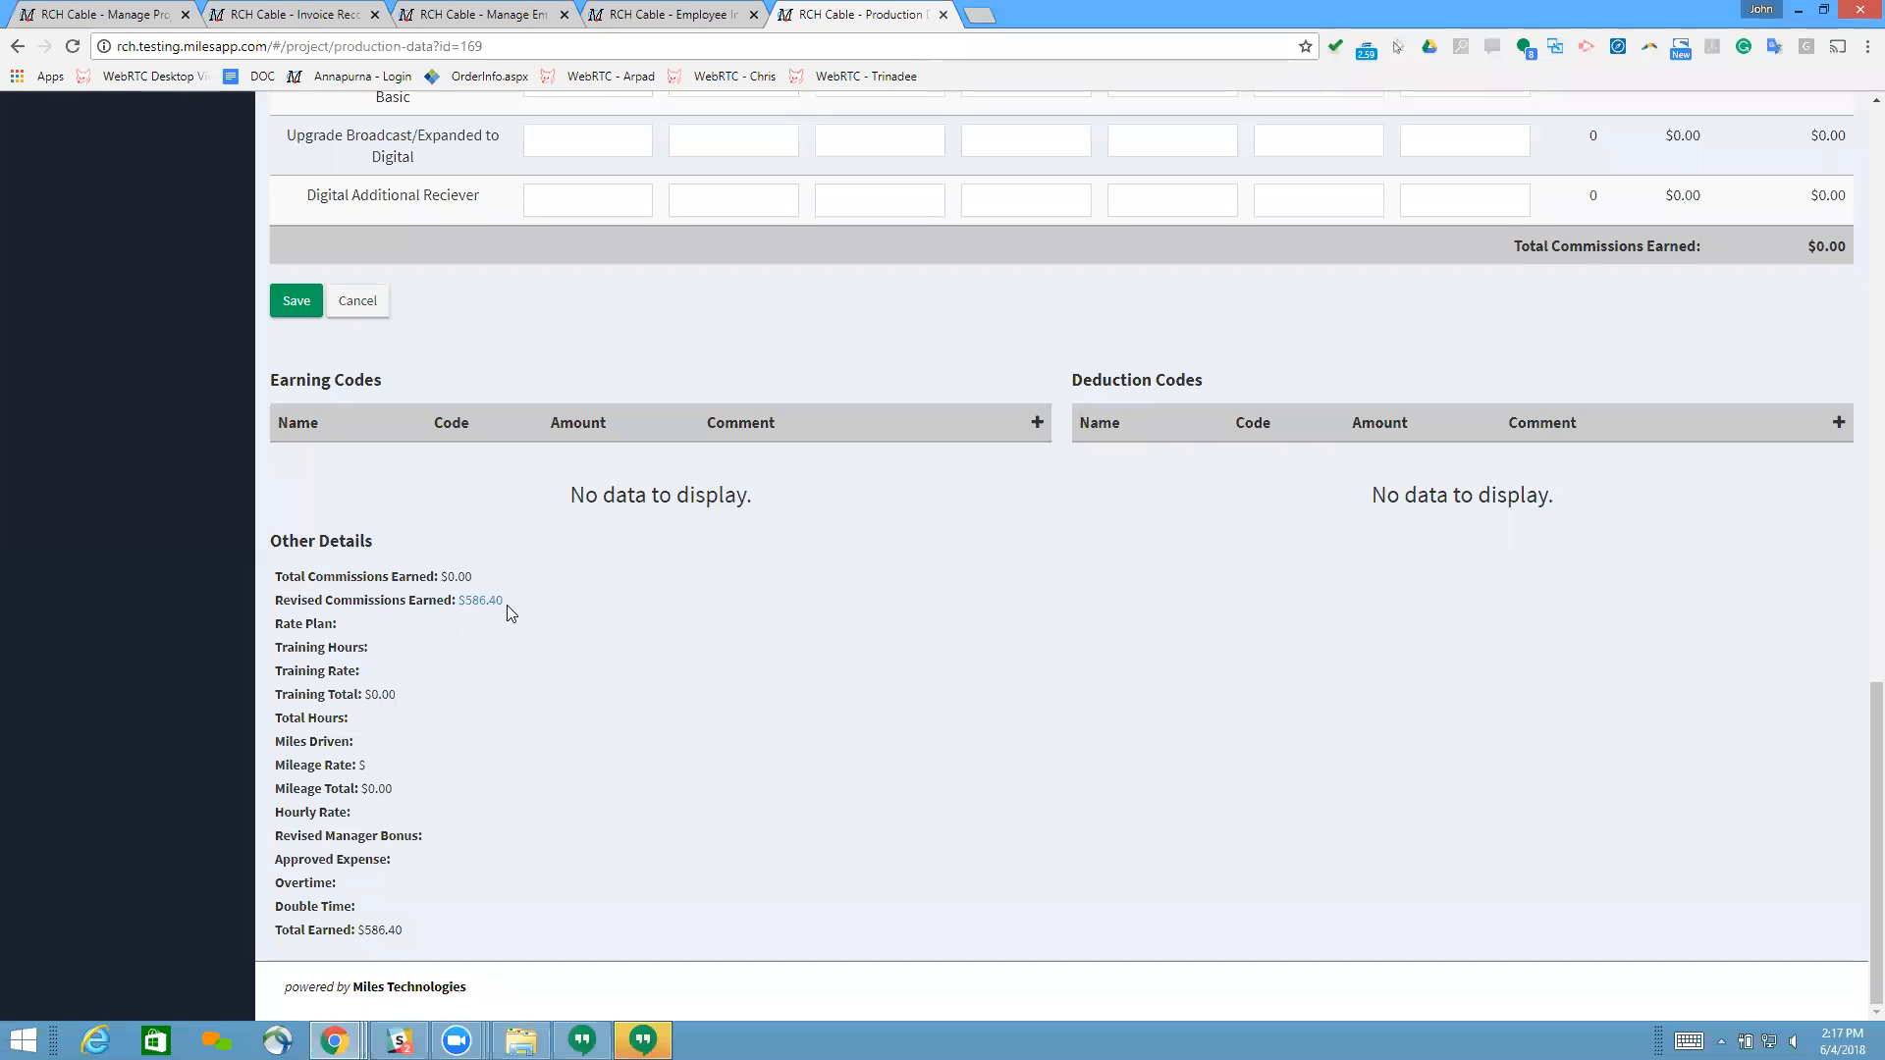
{"action": "scroll", "coordinate": [496, 402], "scroll_direction": "up", "scroll_amount": 1}
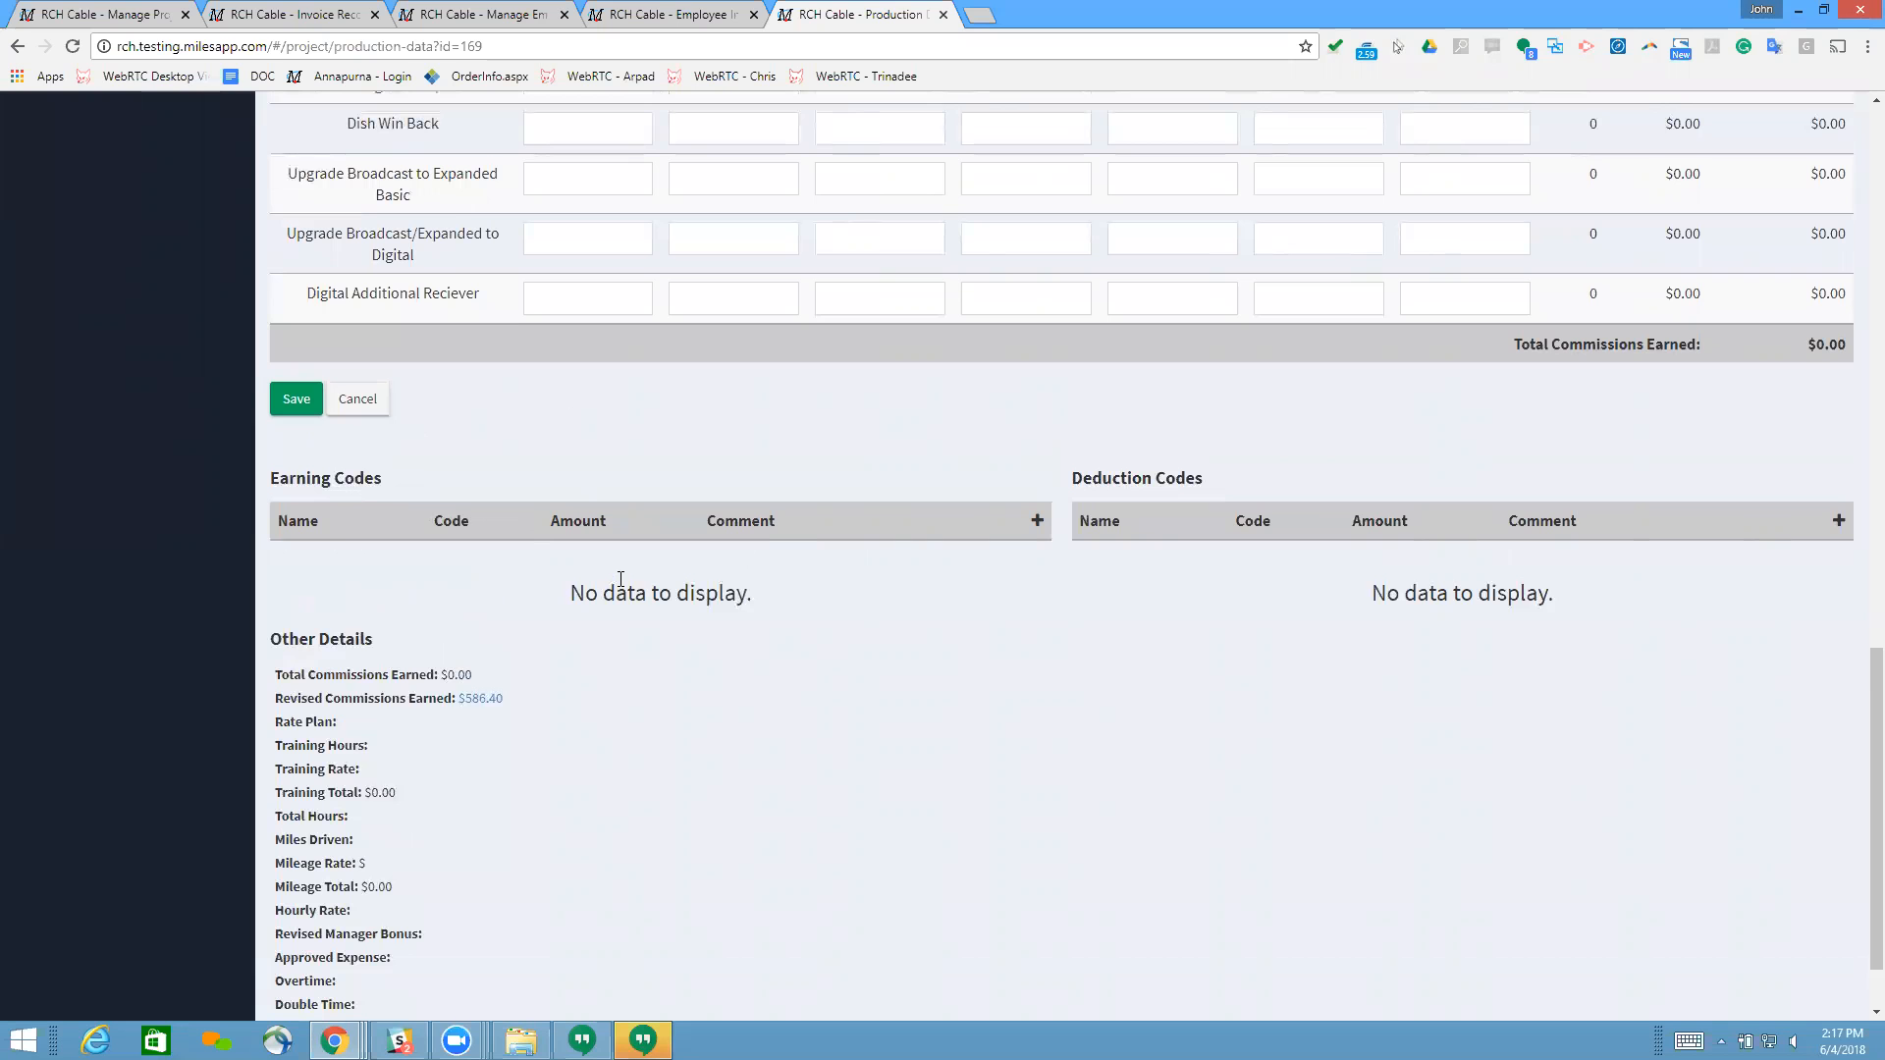
{"action": "scroll", "coordinate": [624, 589], "scroll_direction": "up", "scroll_amount": 1}
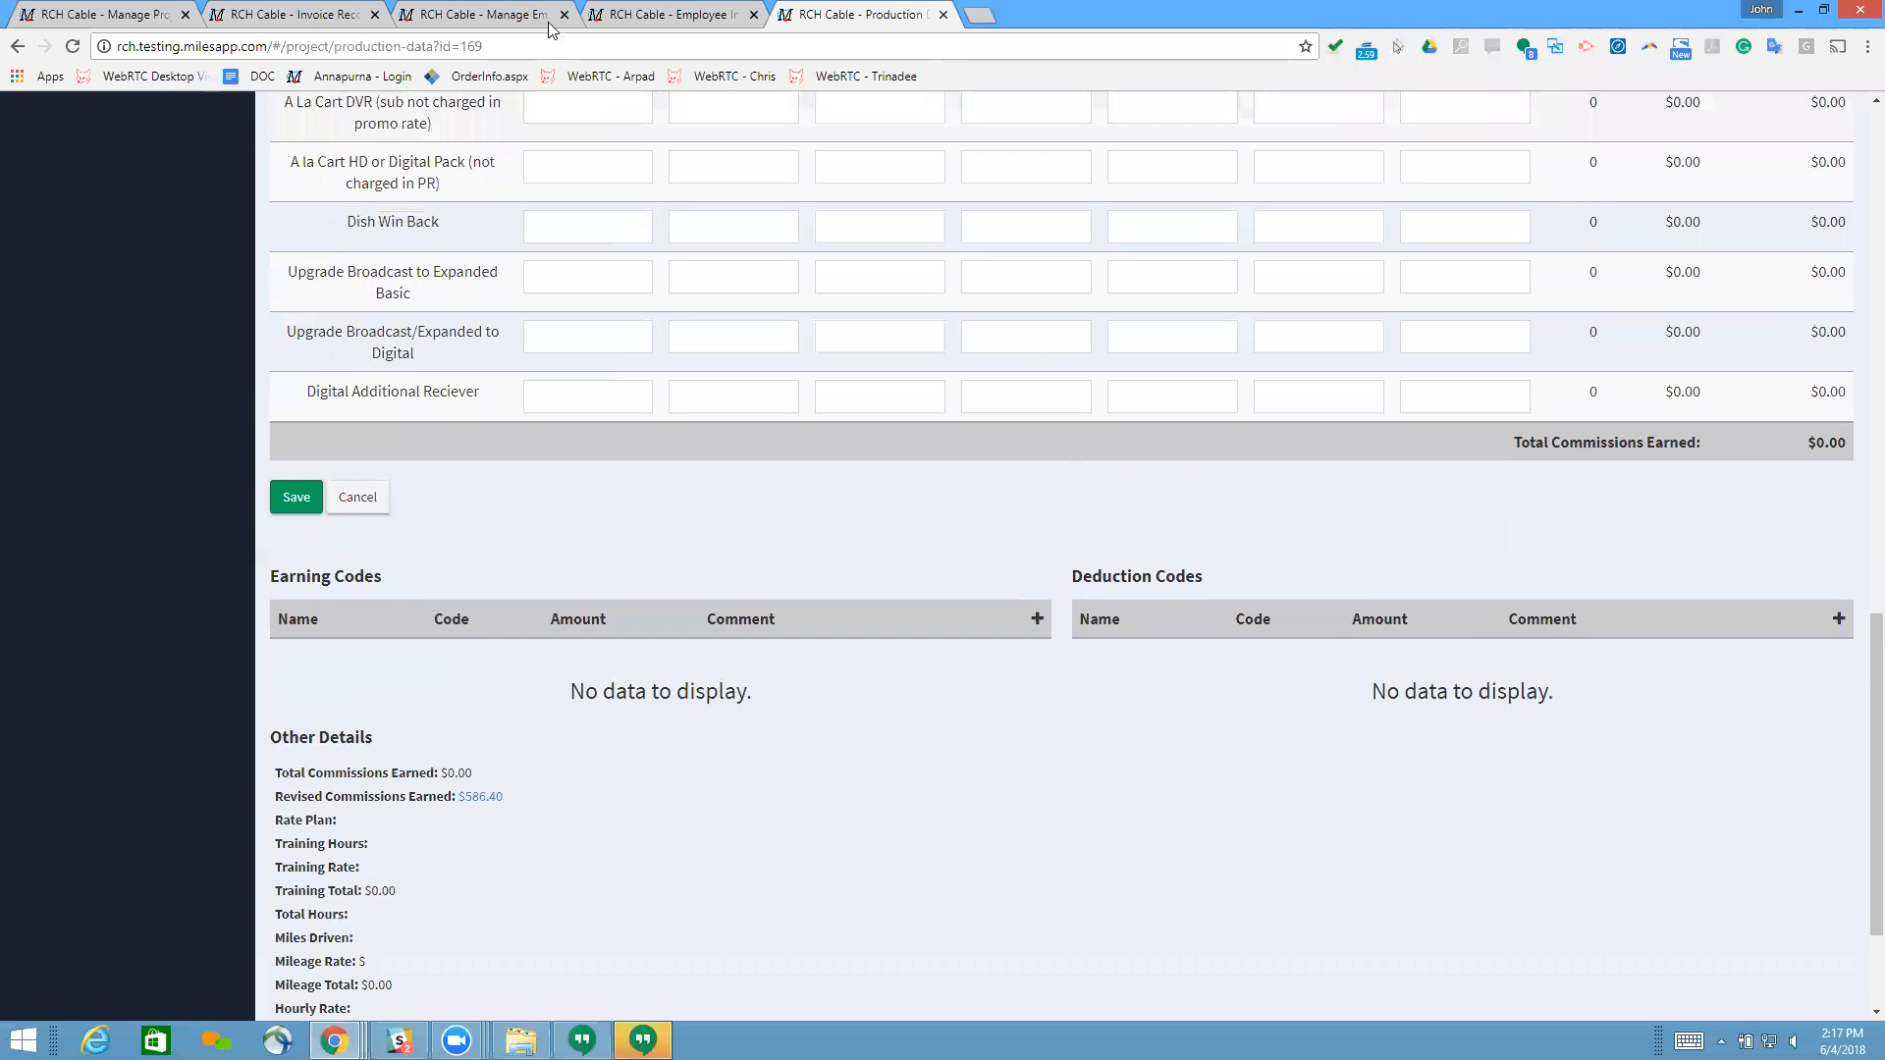
{"action": "scroll", "coordinate": [703, 165], "scroll_direction": "up", "scroll_amount": 20}
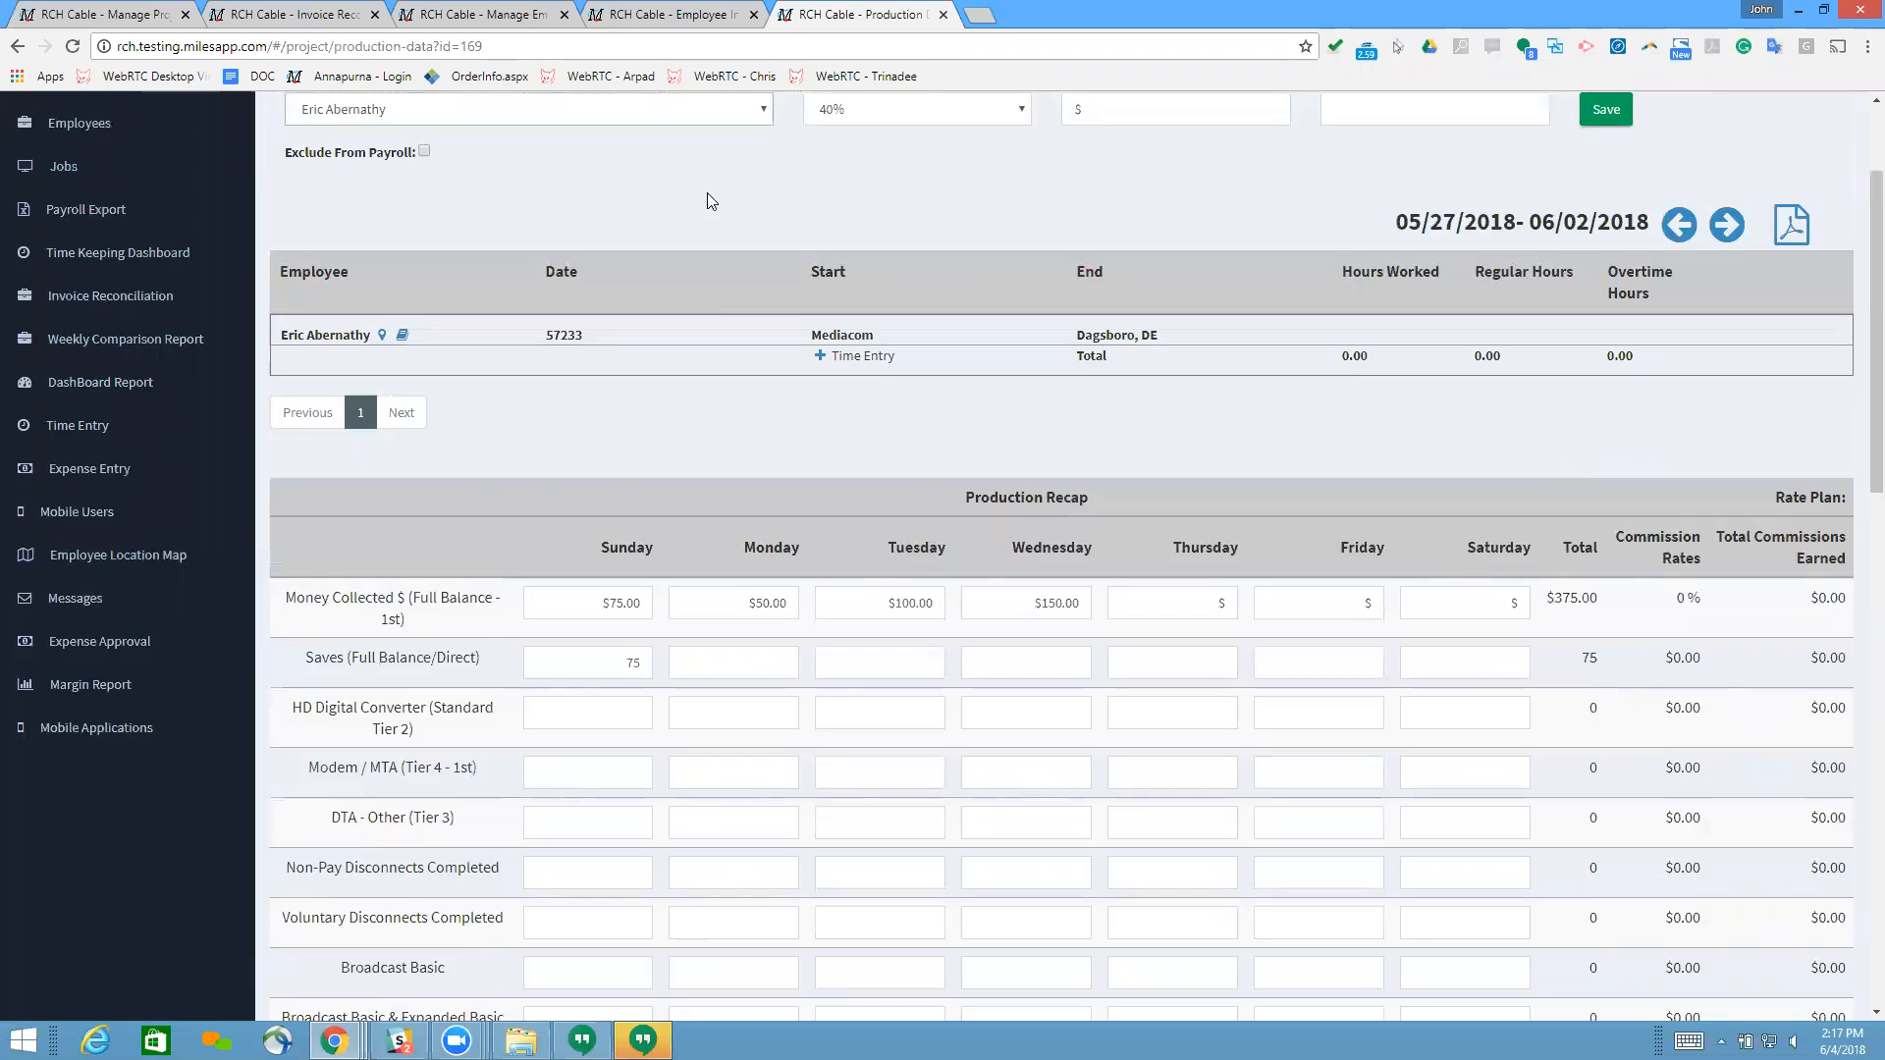
Step: Review the employee's production recap and profile, and return to the invoice revision
{"action": "scroll", "coordinate": [709, 192], "scroll_direction": "down", "scroll_amount": 3}
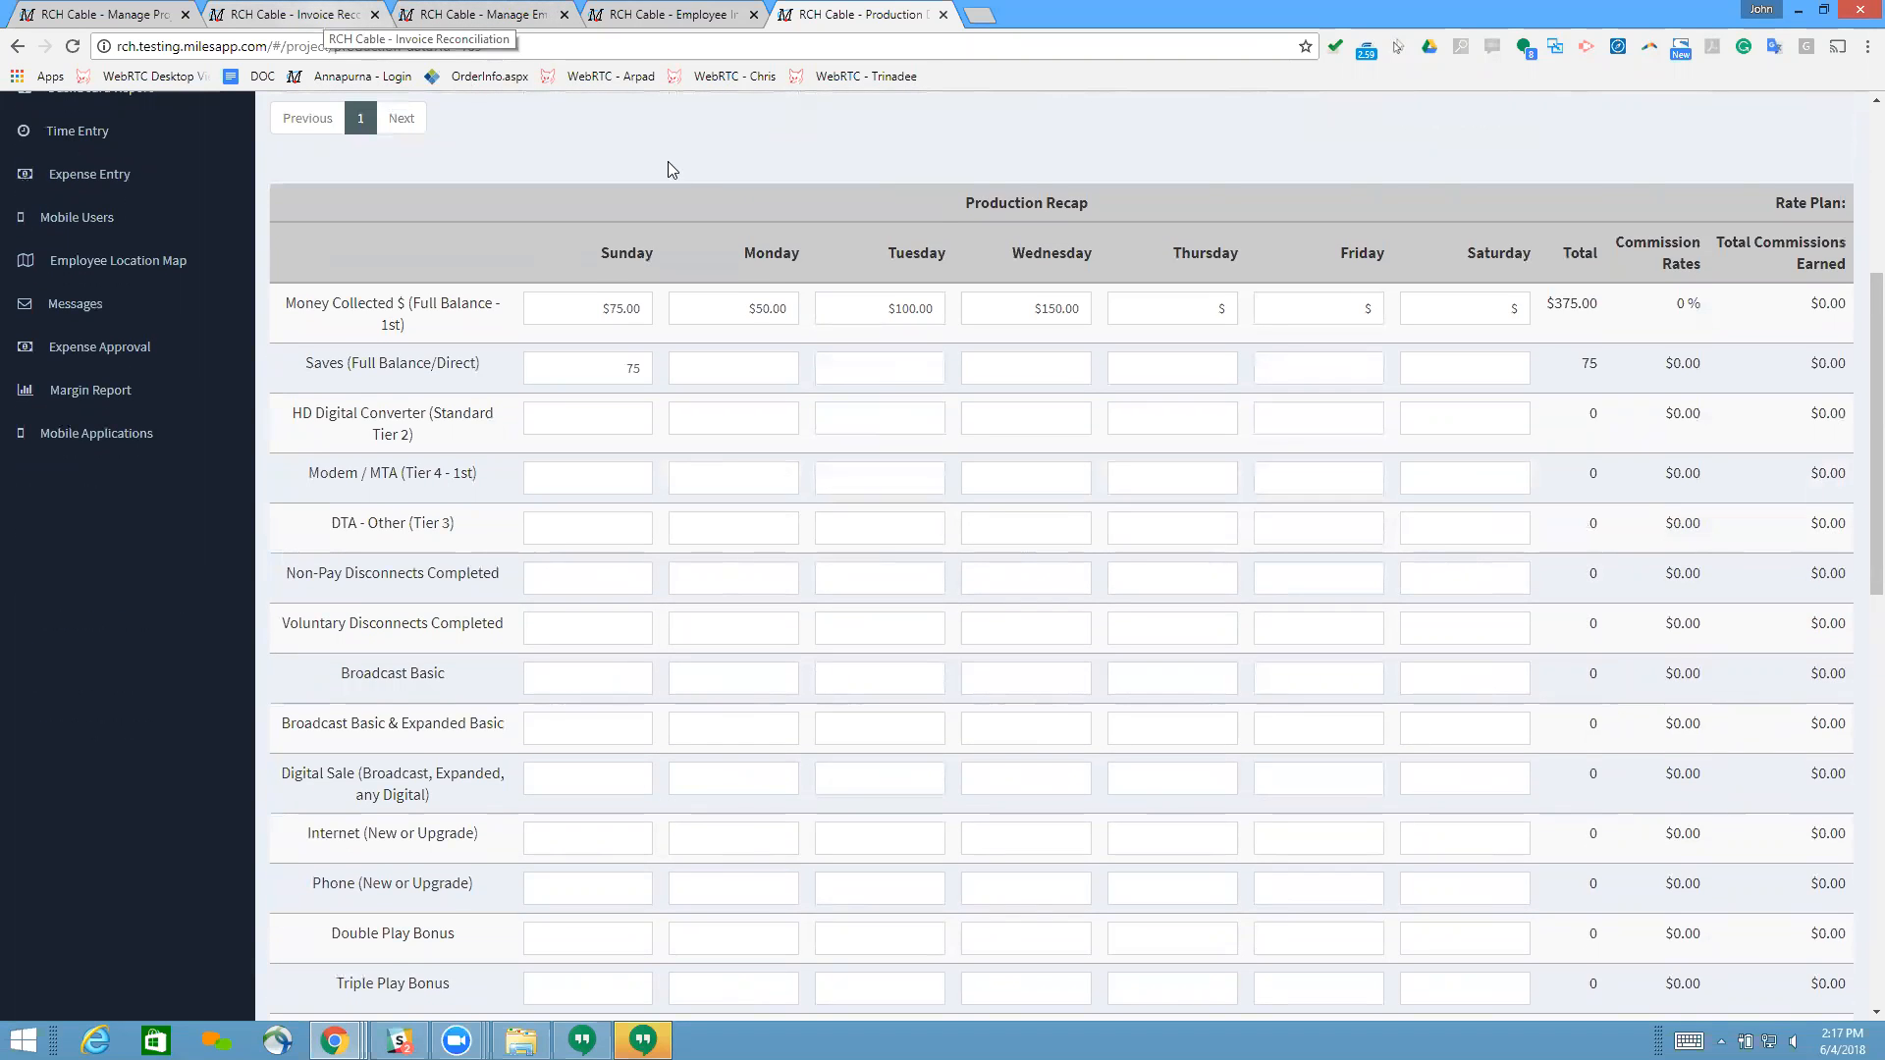
{"action": "scroll", "coordinate": [699, 183], "scroll_direction": "up", "scroll_amount": 1}
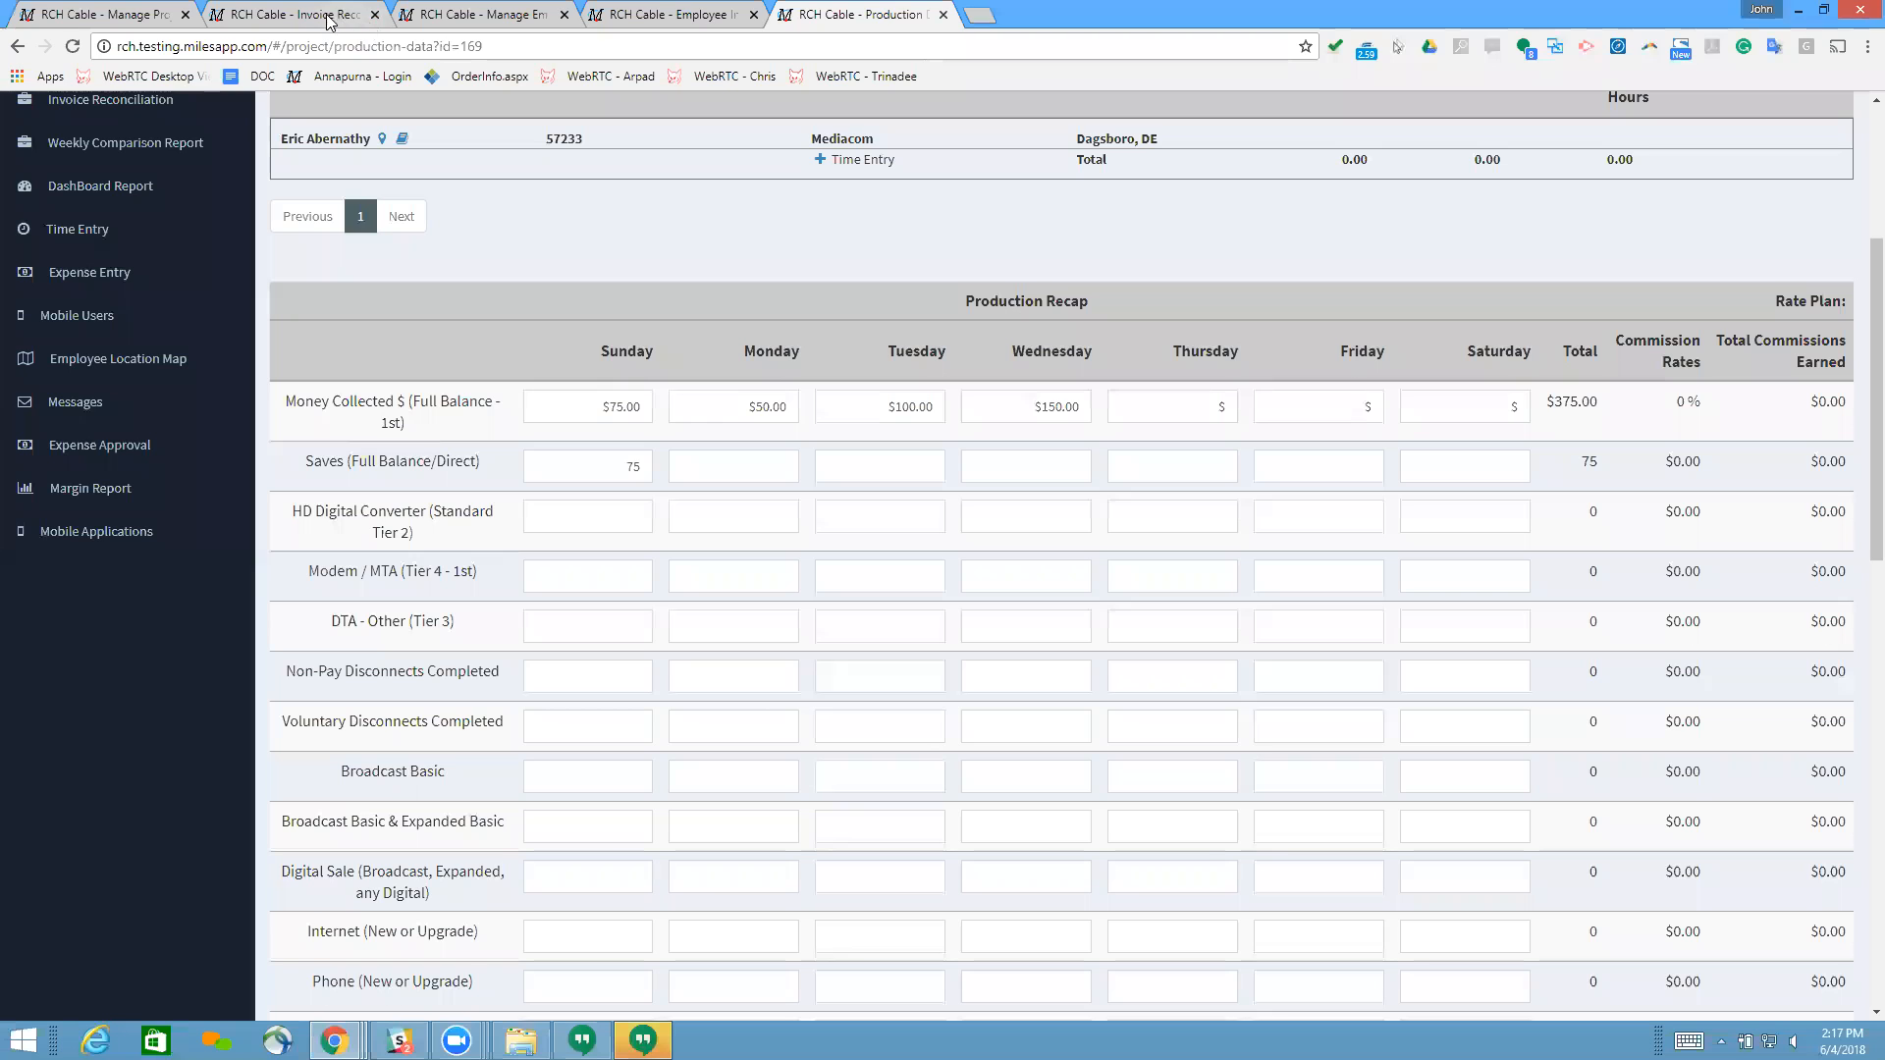
{"action": "left_click", "coordinate": [671, 16]}
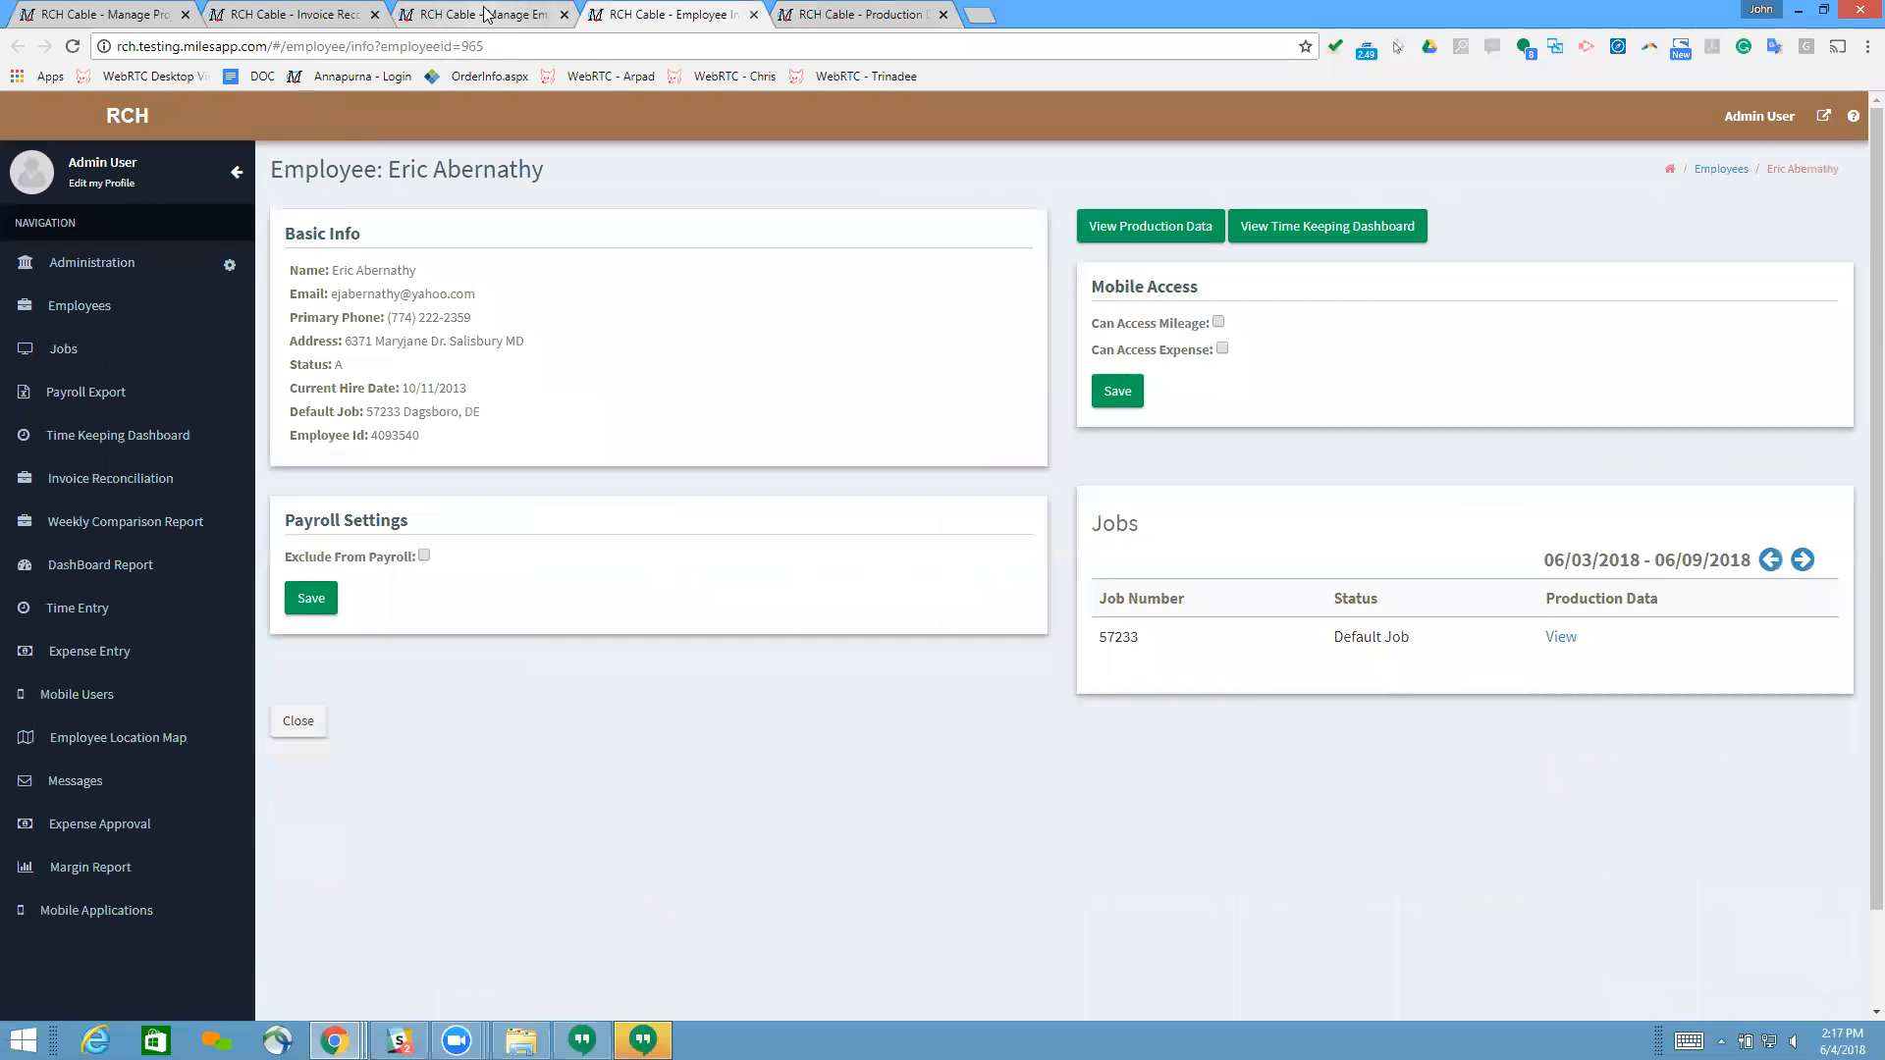
{"action": "left_click", "coordinate": [483, 20]}
{"action": "left_click", "coordinate": [334, 19]}
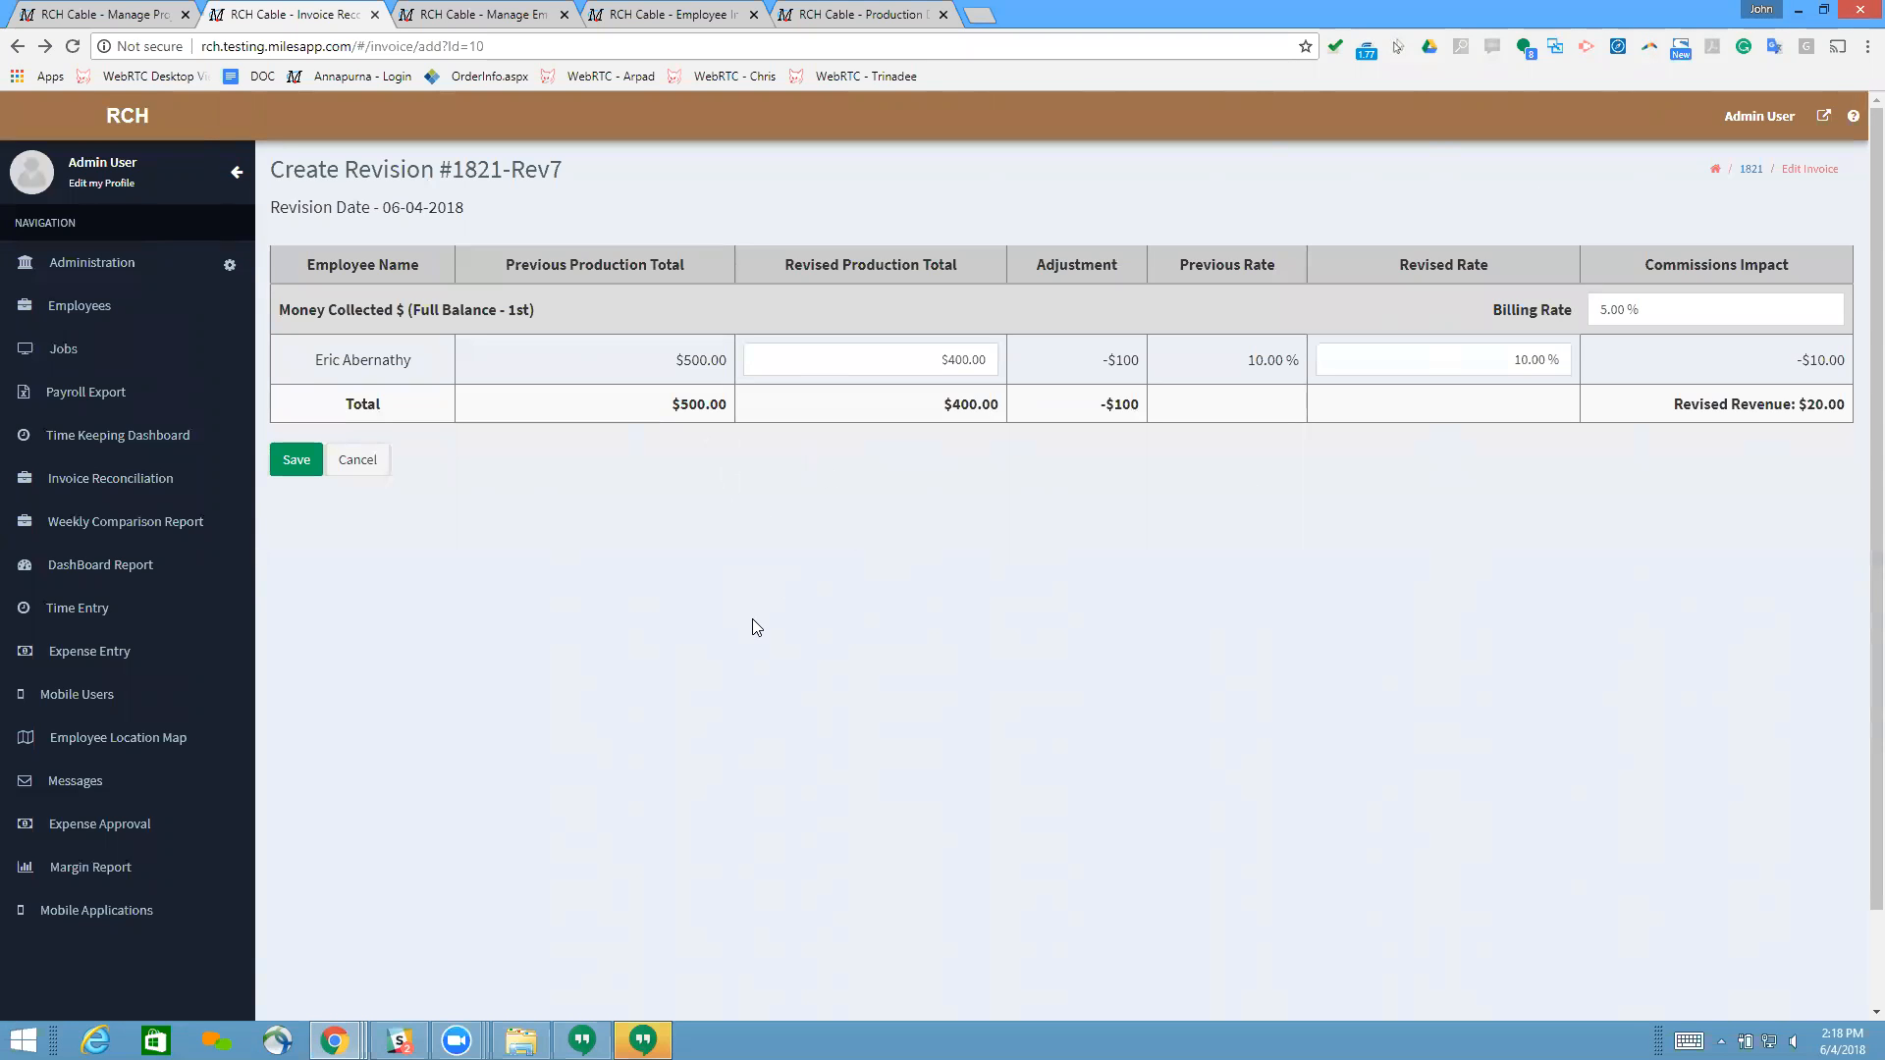
Step: Examine the billing rate, revised rate, commissions impact and revised revenue for Money Collected in the invoice revision
{"action": "scroll", "coordinate": [752, 613], "scroll_direction": "down", "scroll_amount": 2}
{"action": "scroll", "coordinate": [755, 488], "scroll_direction": "up", "scroll_amount": 2}
{"action": "left_click", "coordinate": [1632, 311]}
{"action": "left_click", "coordinate": [1479, 310]}
{"action": "left_click", "coordinate": [1638, 314]}
{"action": "left_click", "coordinate": [1641, 313]}
{"action": "scroll", "coordinate": [1738, 782], "scroll_direction": "down", "scroll_amount": 2}
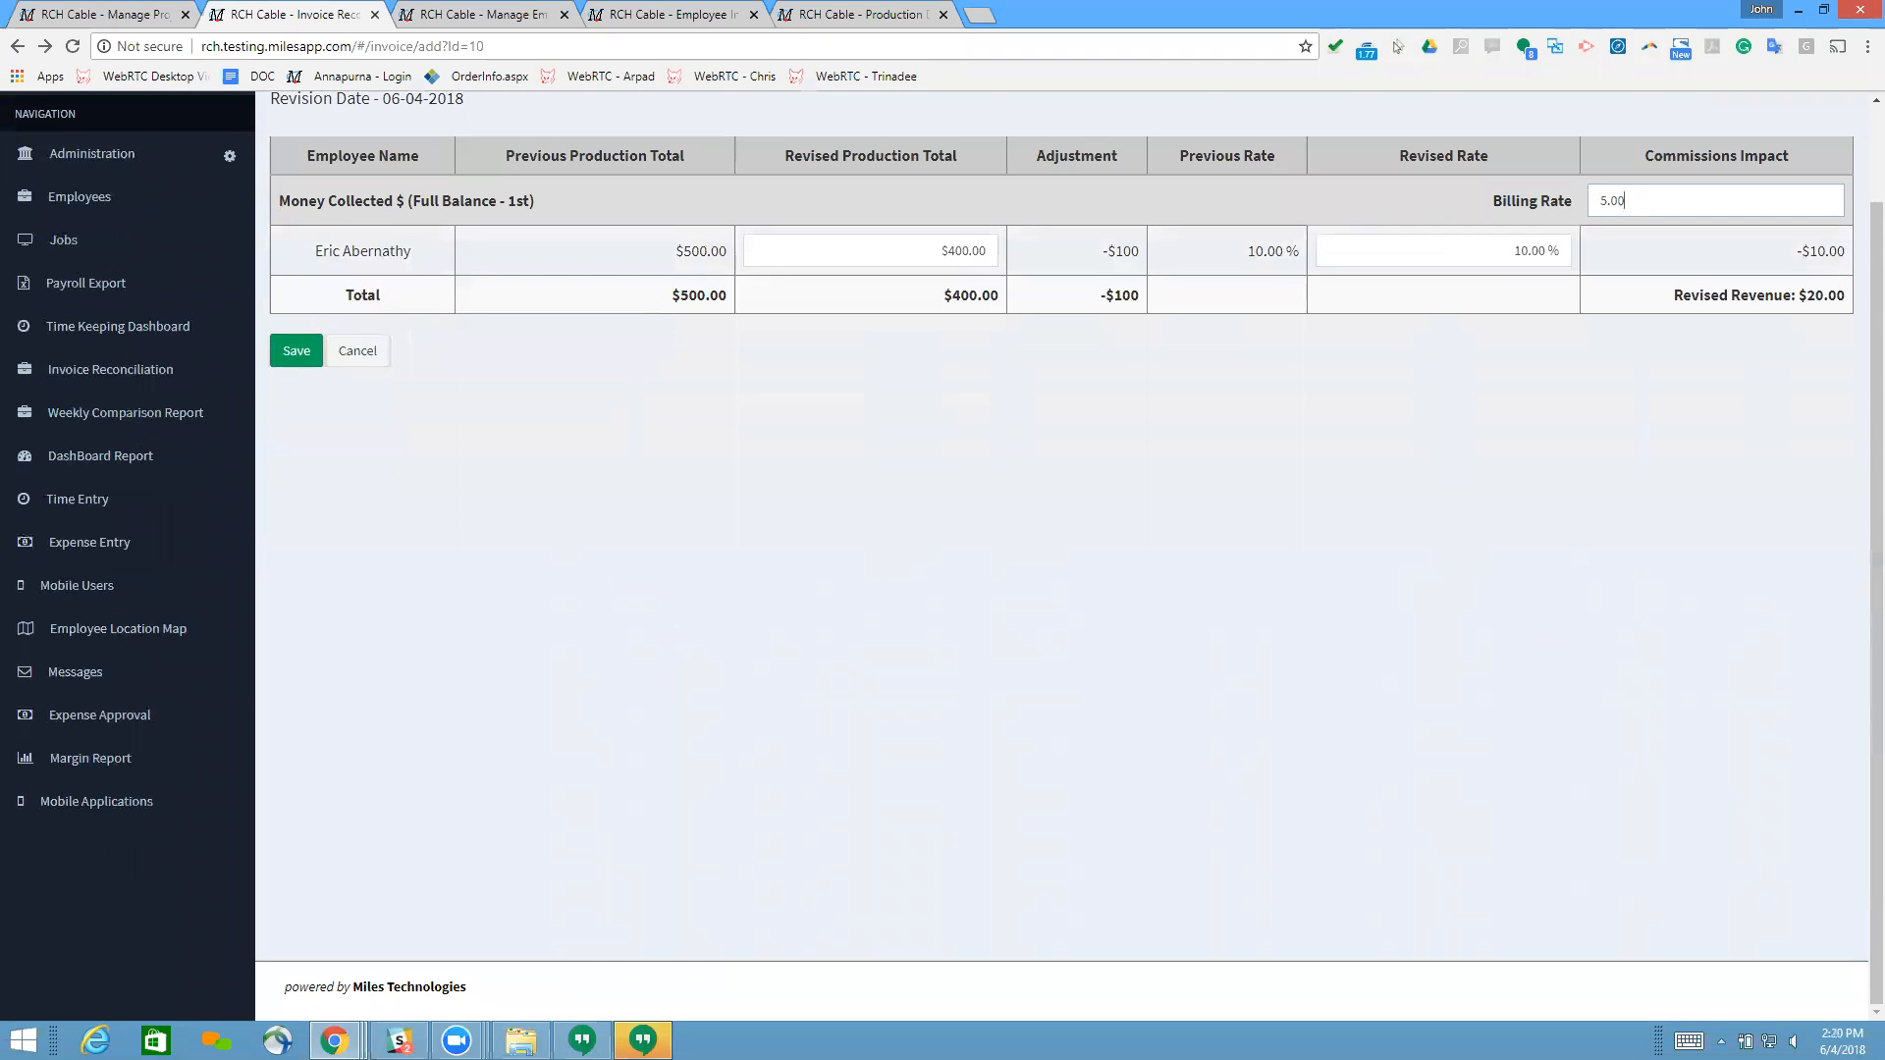
{"action": "scroll", "coordinate": [1355, 597], "scroll_direction": "up", "scroll_amount": 2}
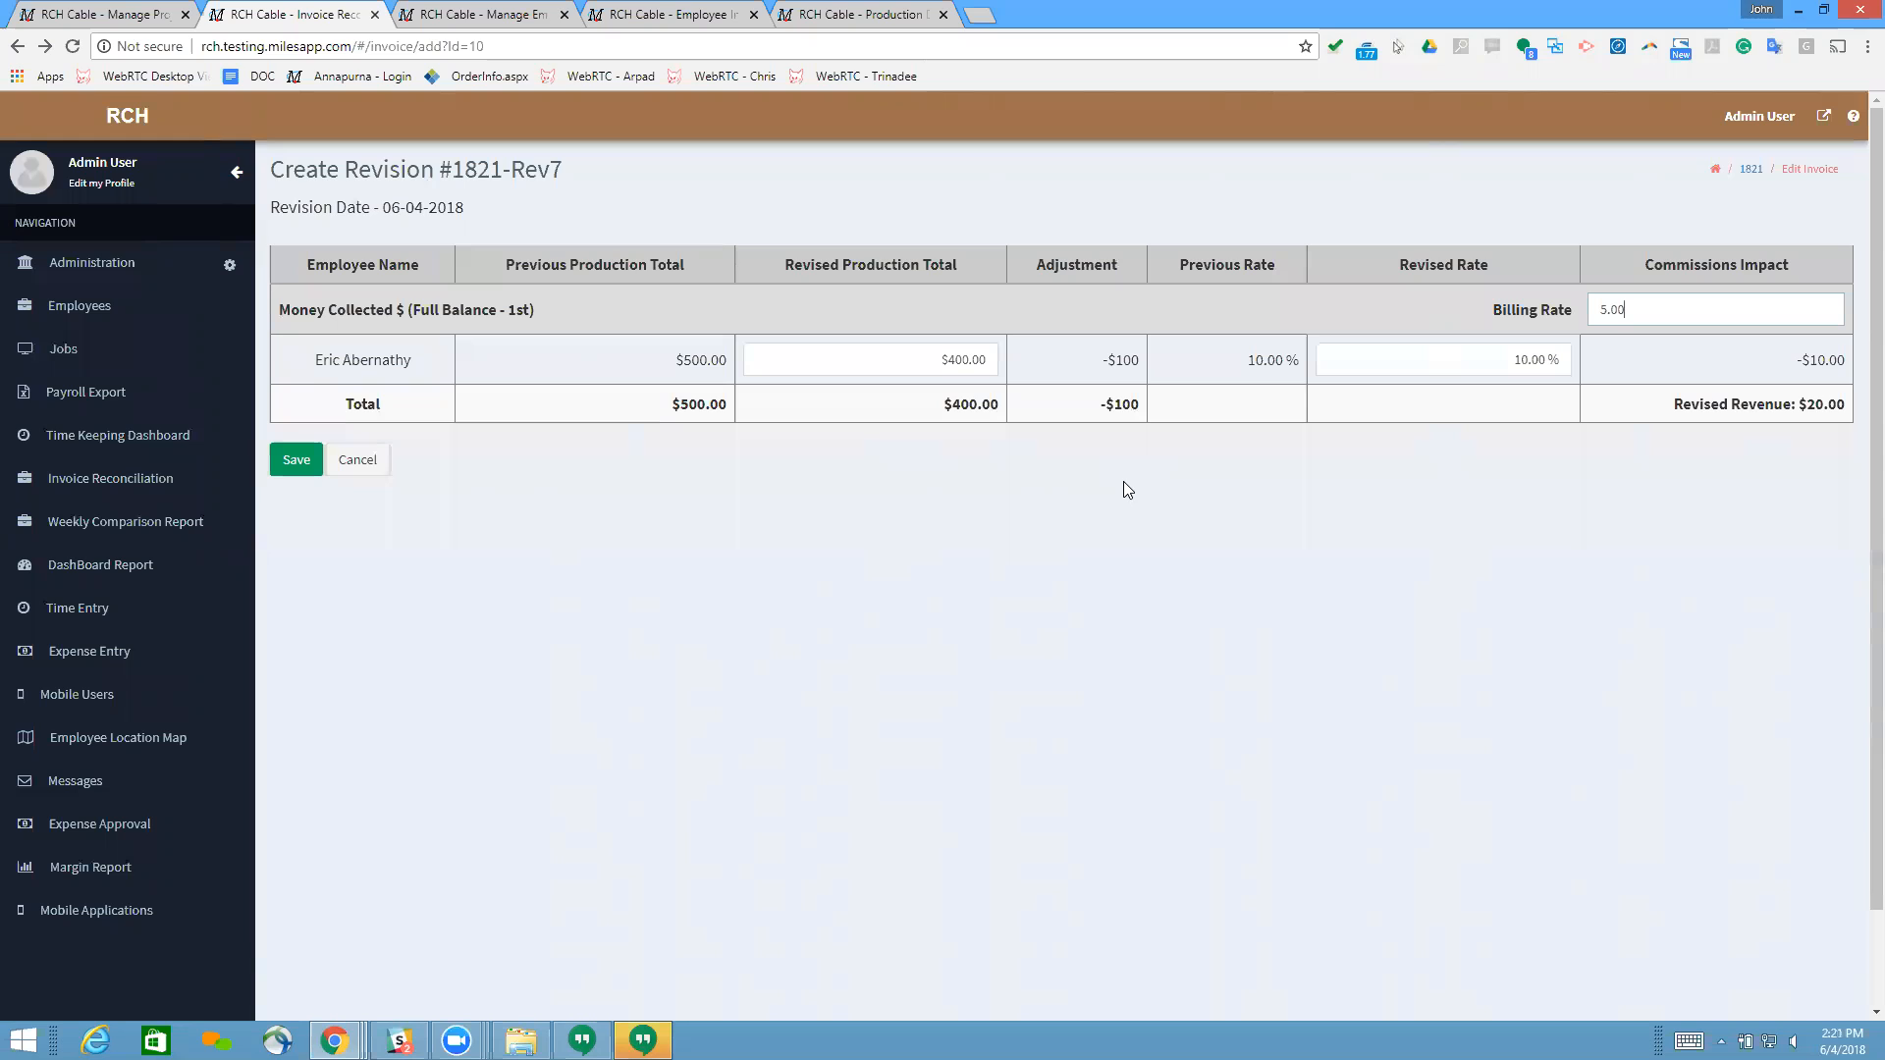
{"action": "left_click", "coordinate": [1482, 360]}
{"action": "left_click", "coordinate": [1445, 485]}
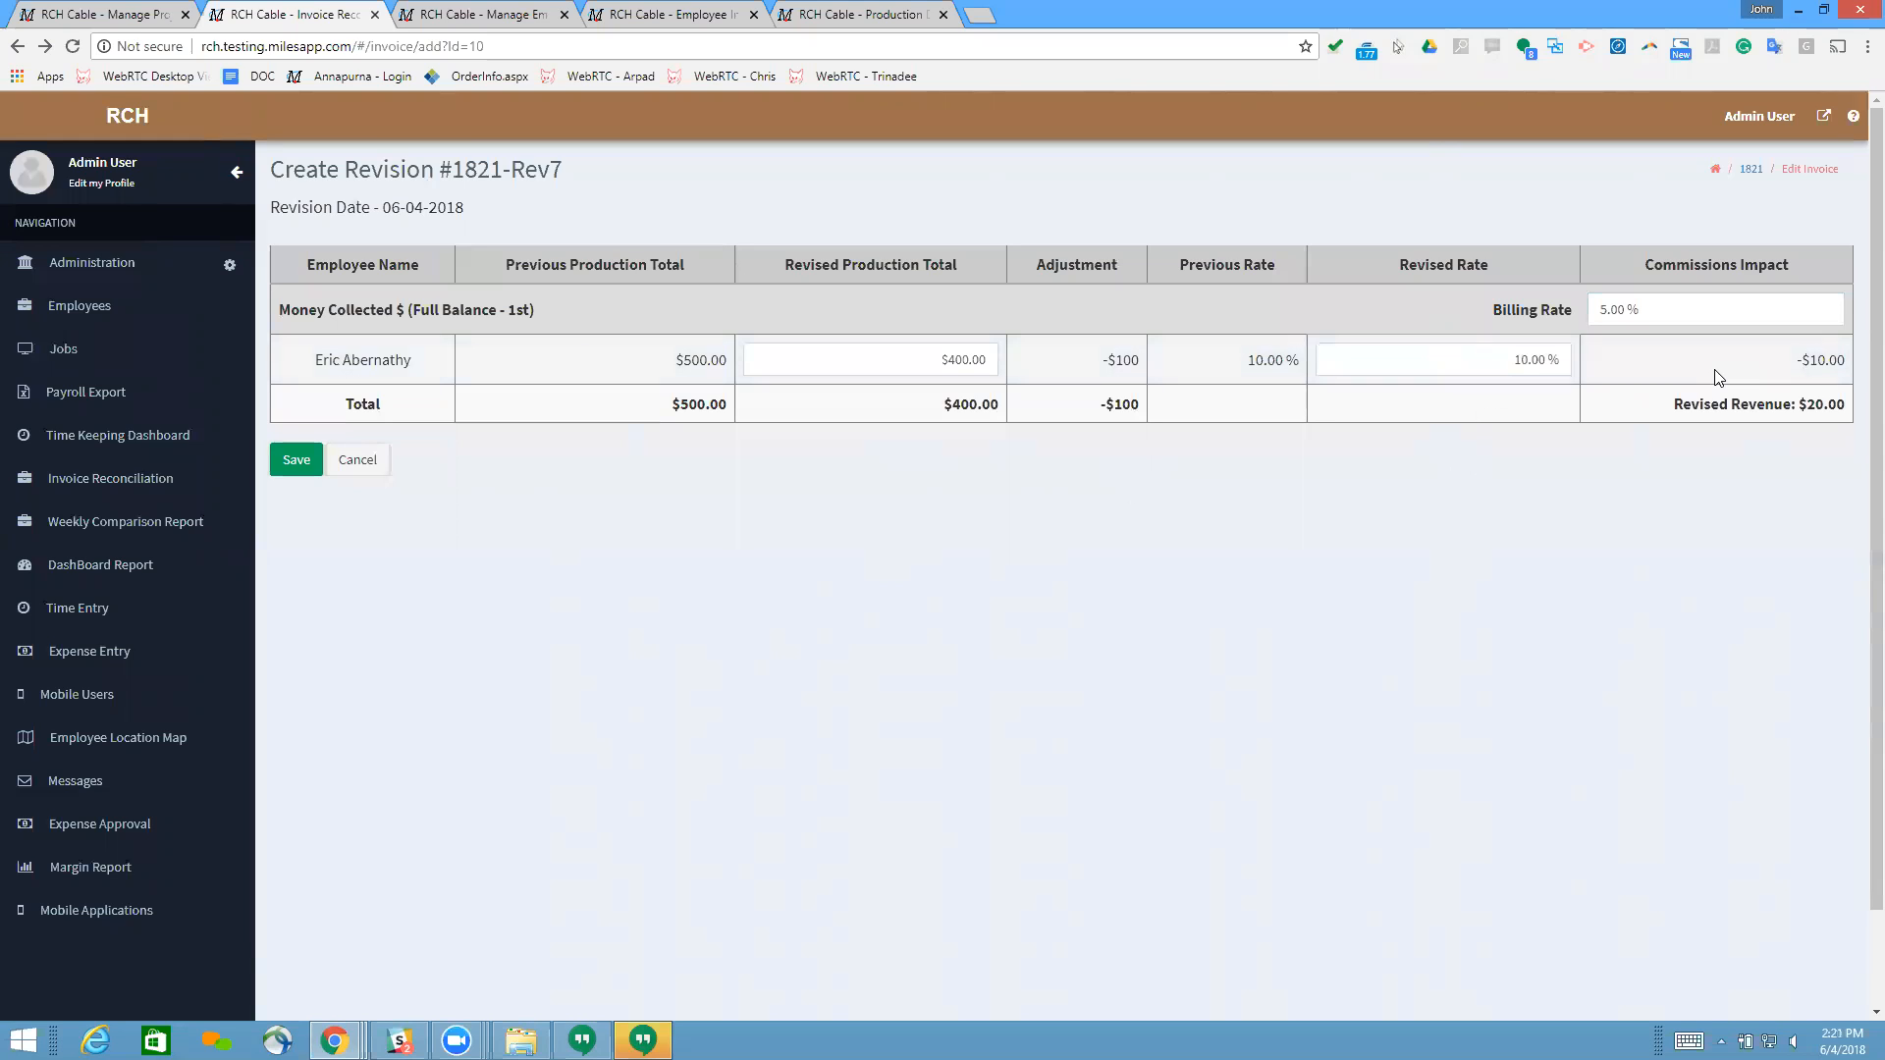
Step: Set the employee's revised production total for Money Collected to $500 and check the revised rate
{"action": "left_click", "coordinate": [931, 353]}
{"action": "type", "text": "500"}
{"action": "left_click", "coordinate": [966, 476]}
{"action": "left_click", "coordinate": [1435, 353]}
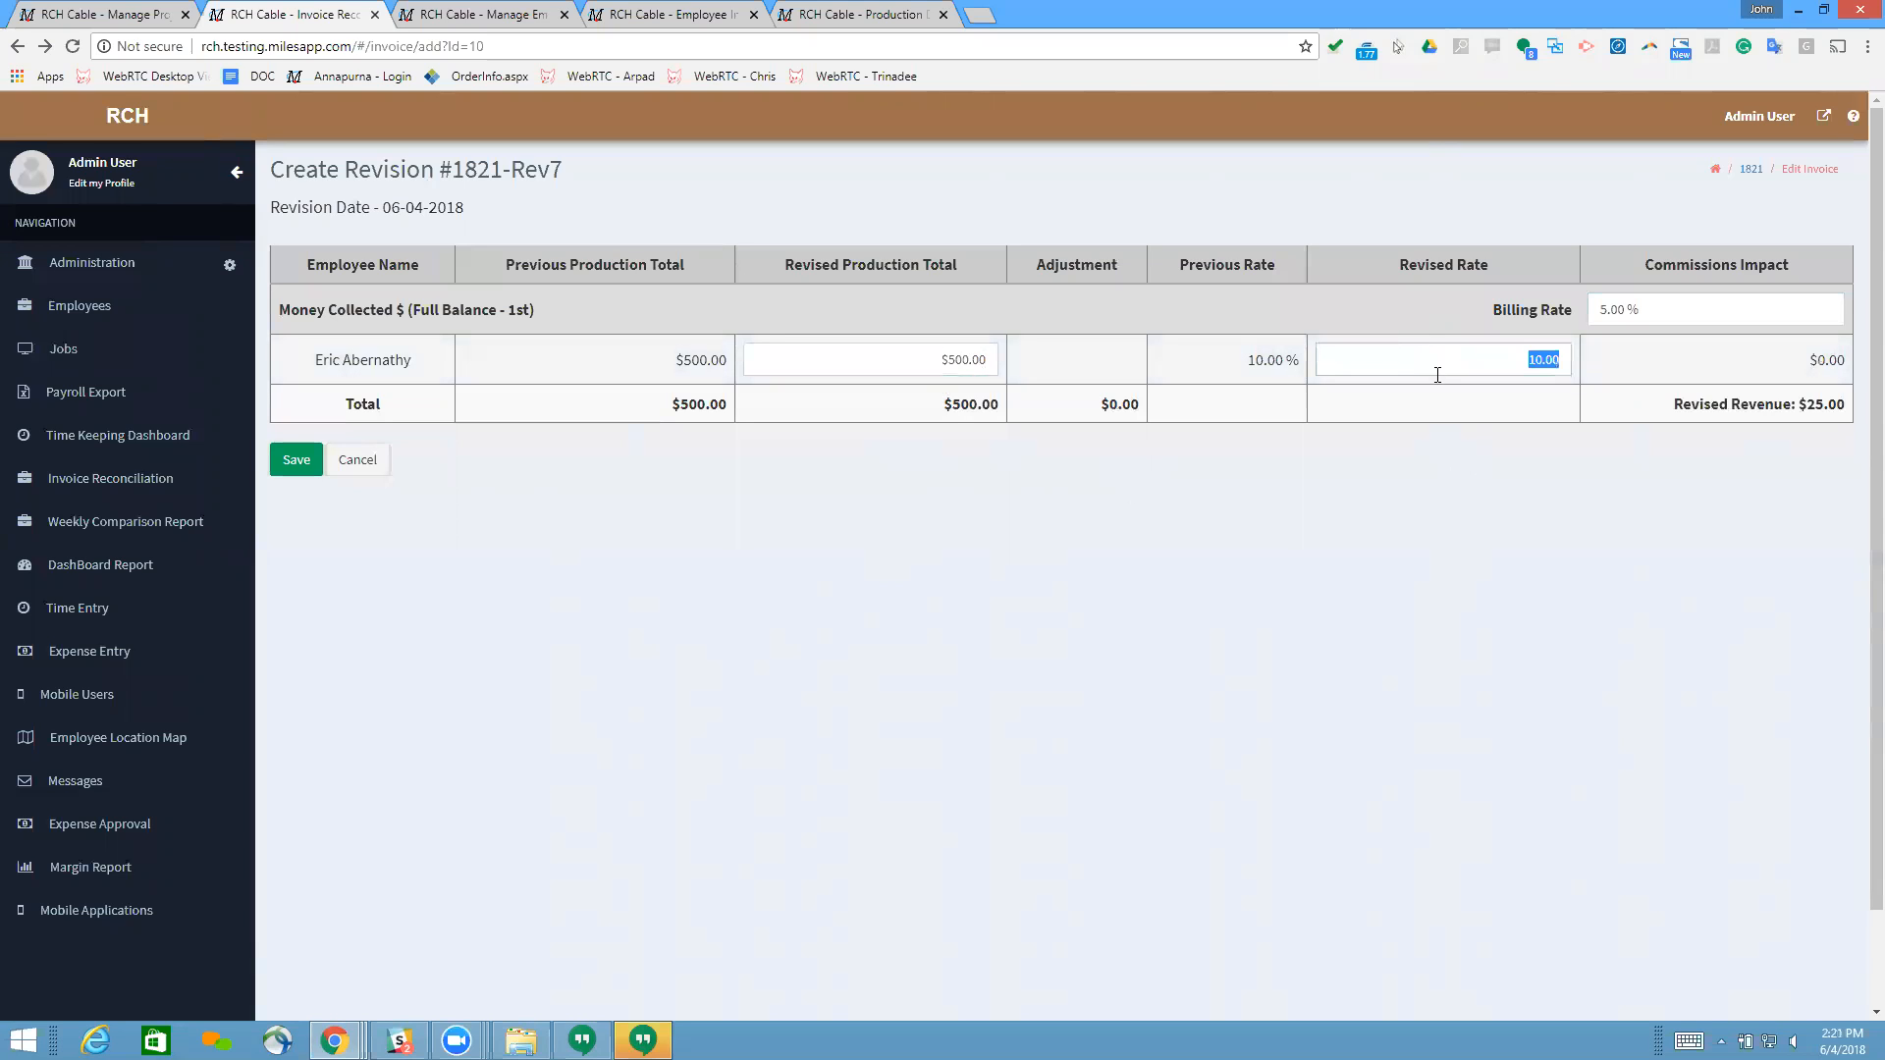
{"action": "left_click", "coordinate": [1396, 450]}
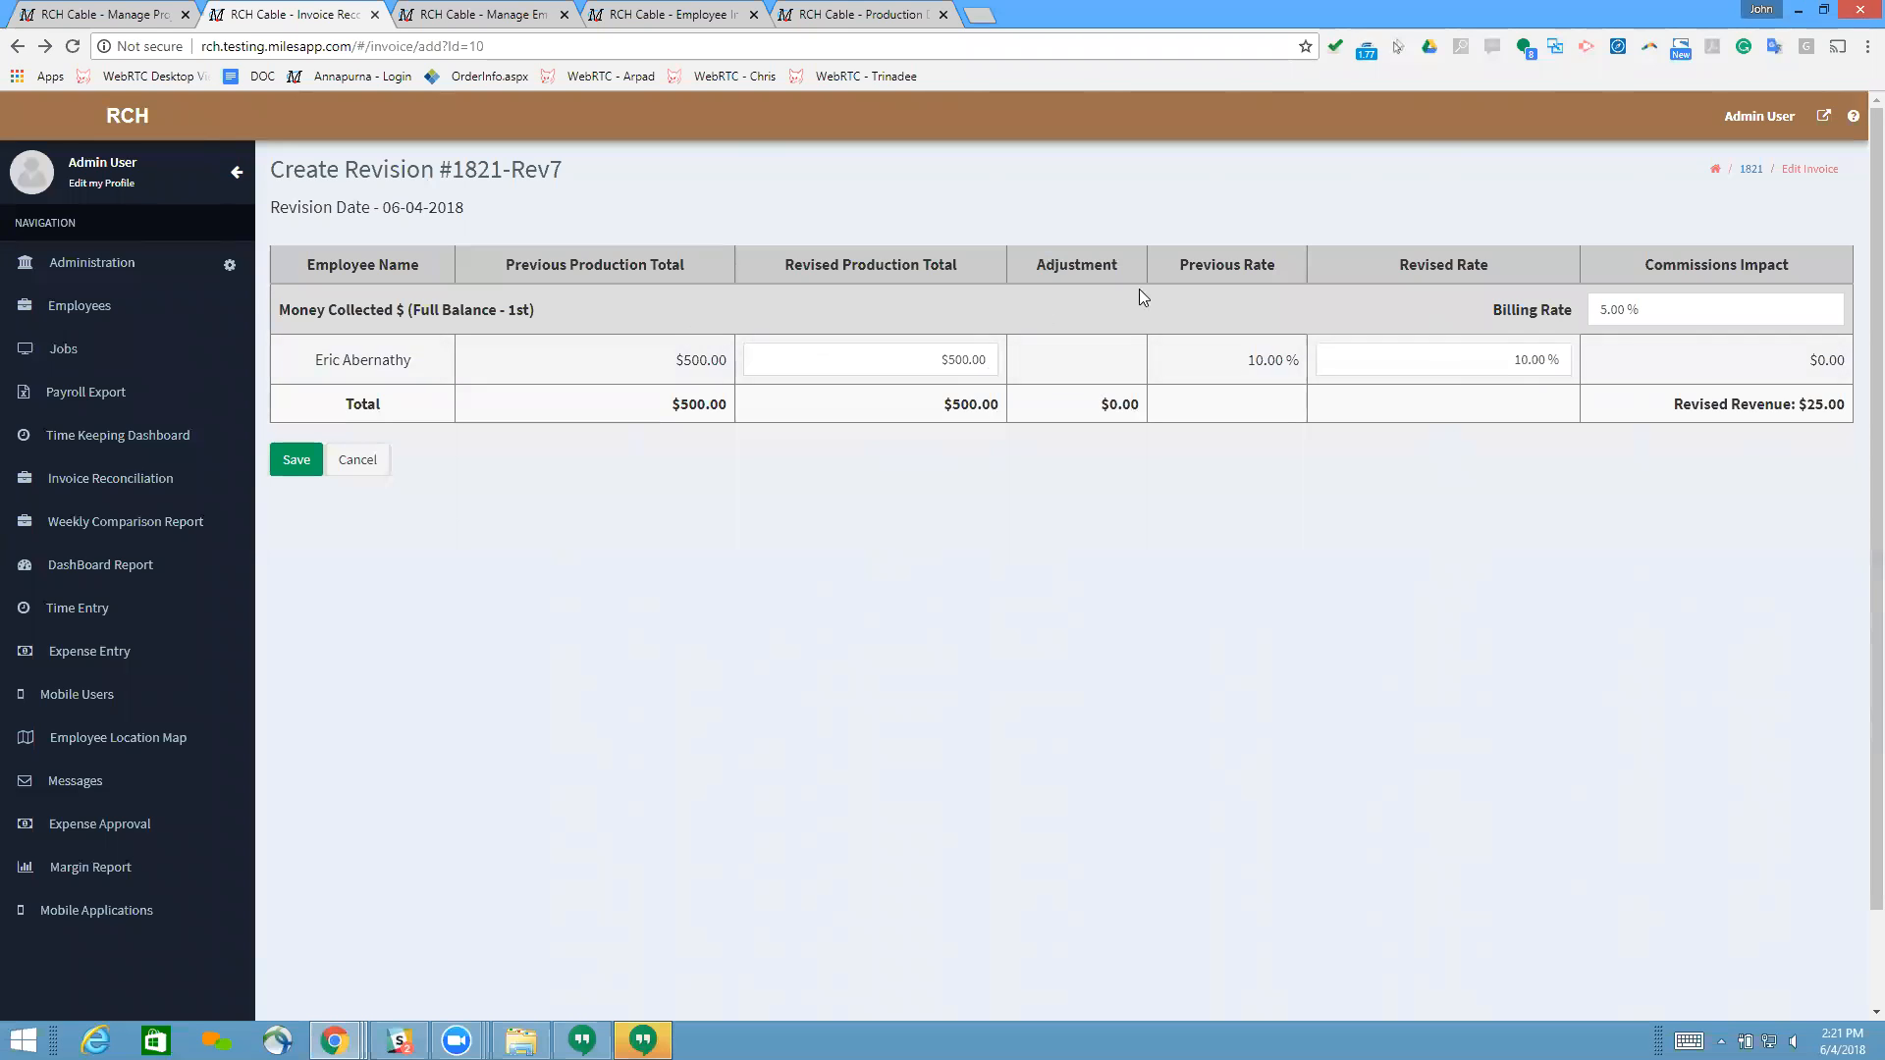
Step: Set the employee's revised rate for Money Collected to 12% and check the commissions impact
{"action": "left_click", "coordinate": [1473, 363]}
{"action": "left_click", "coordinate": [1472, 359]}
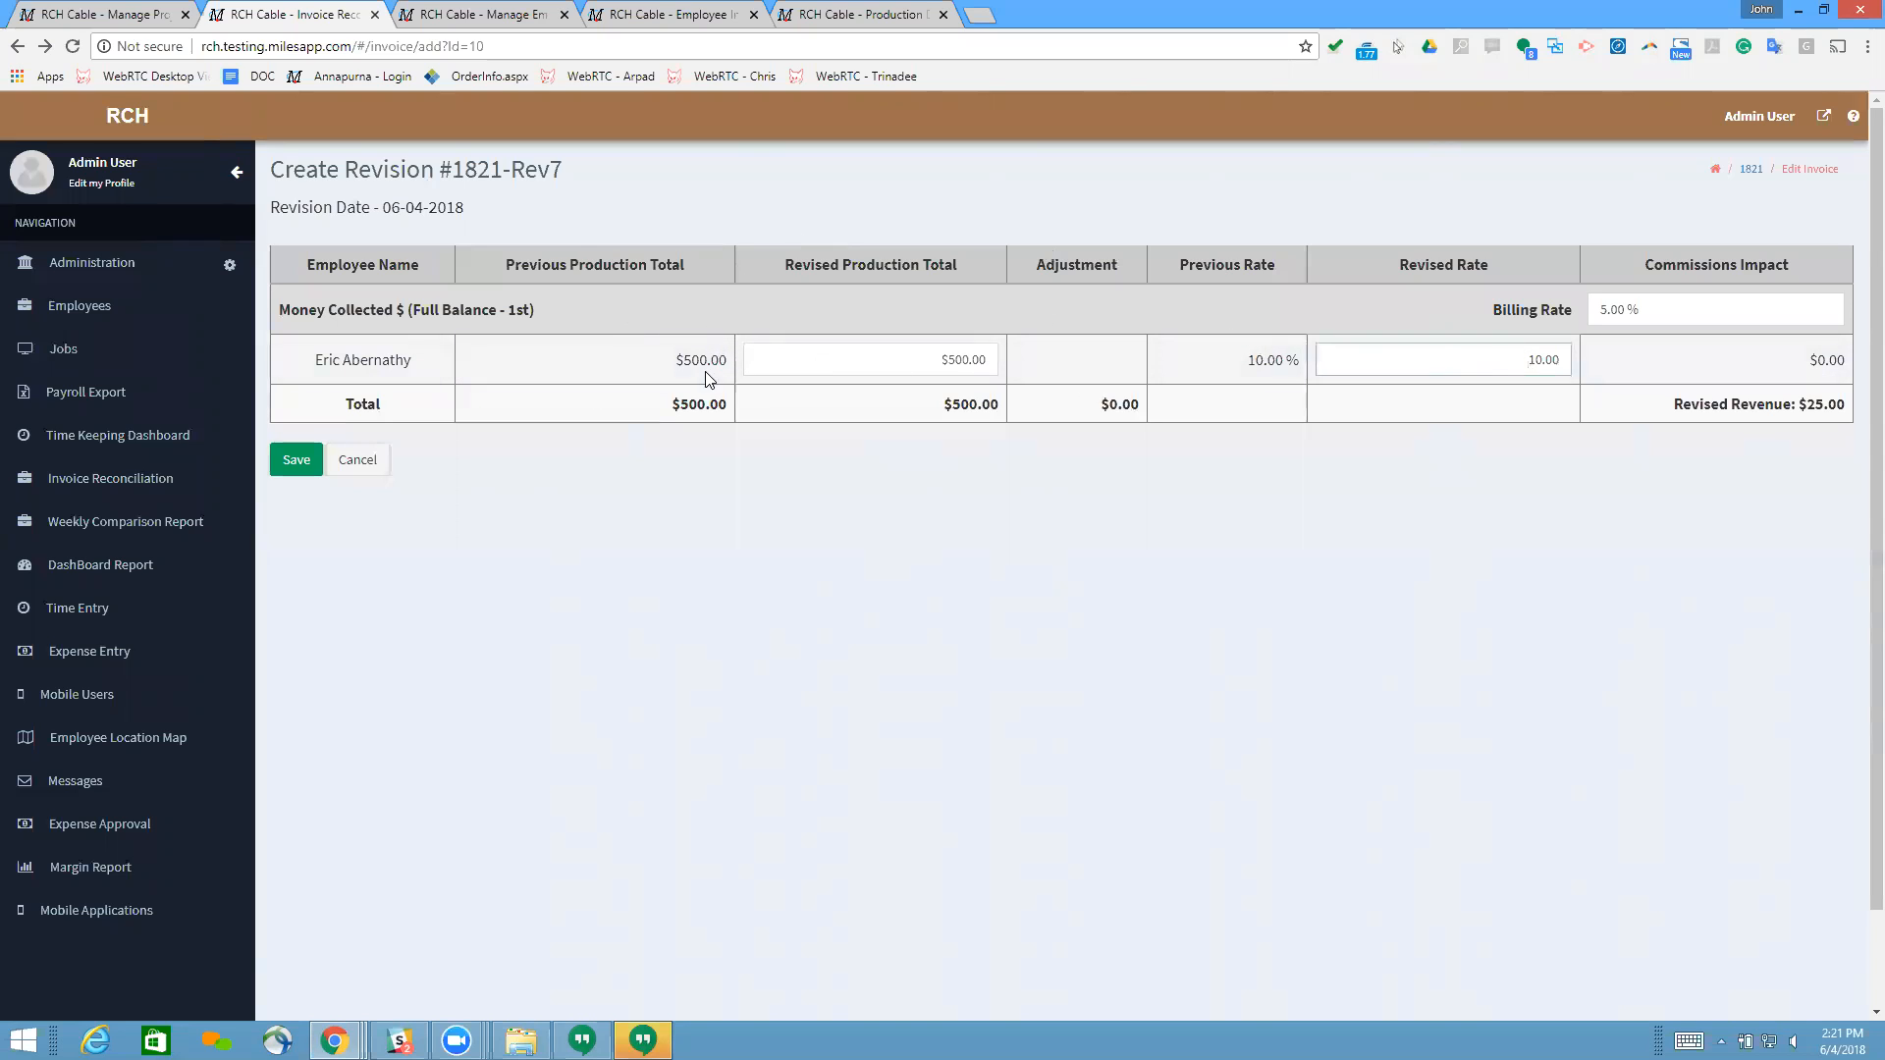
{"action": "left_click", "coordinate": [1647, 301]}
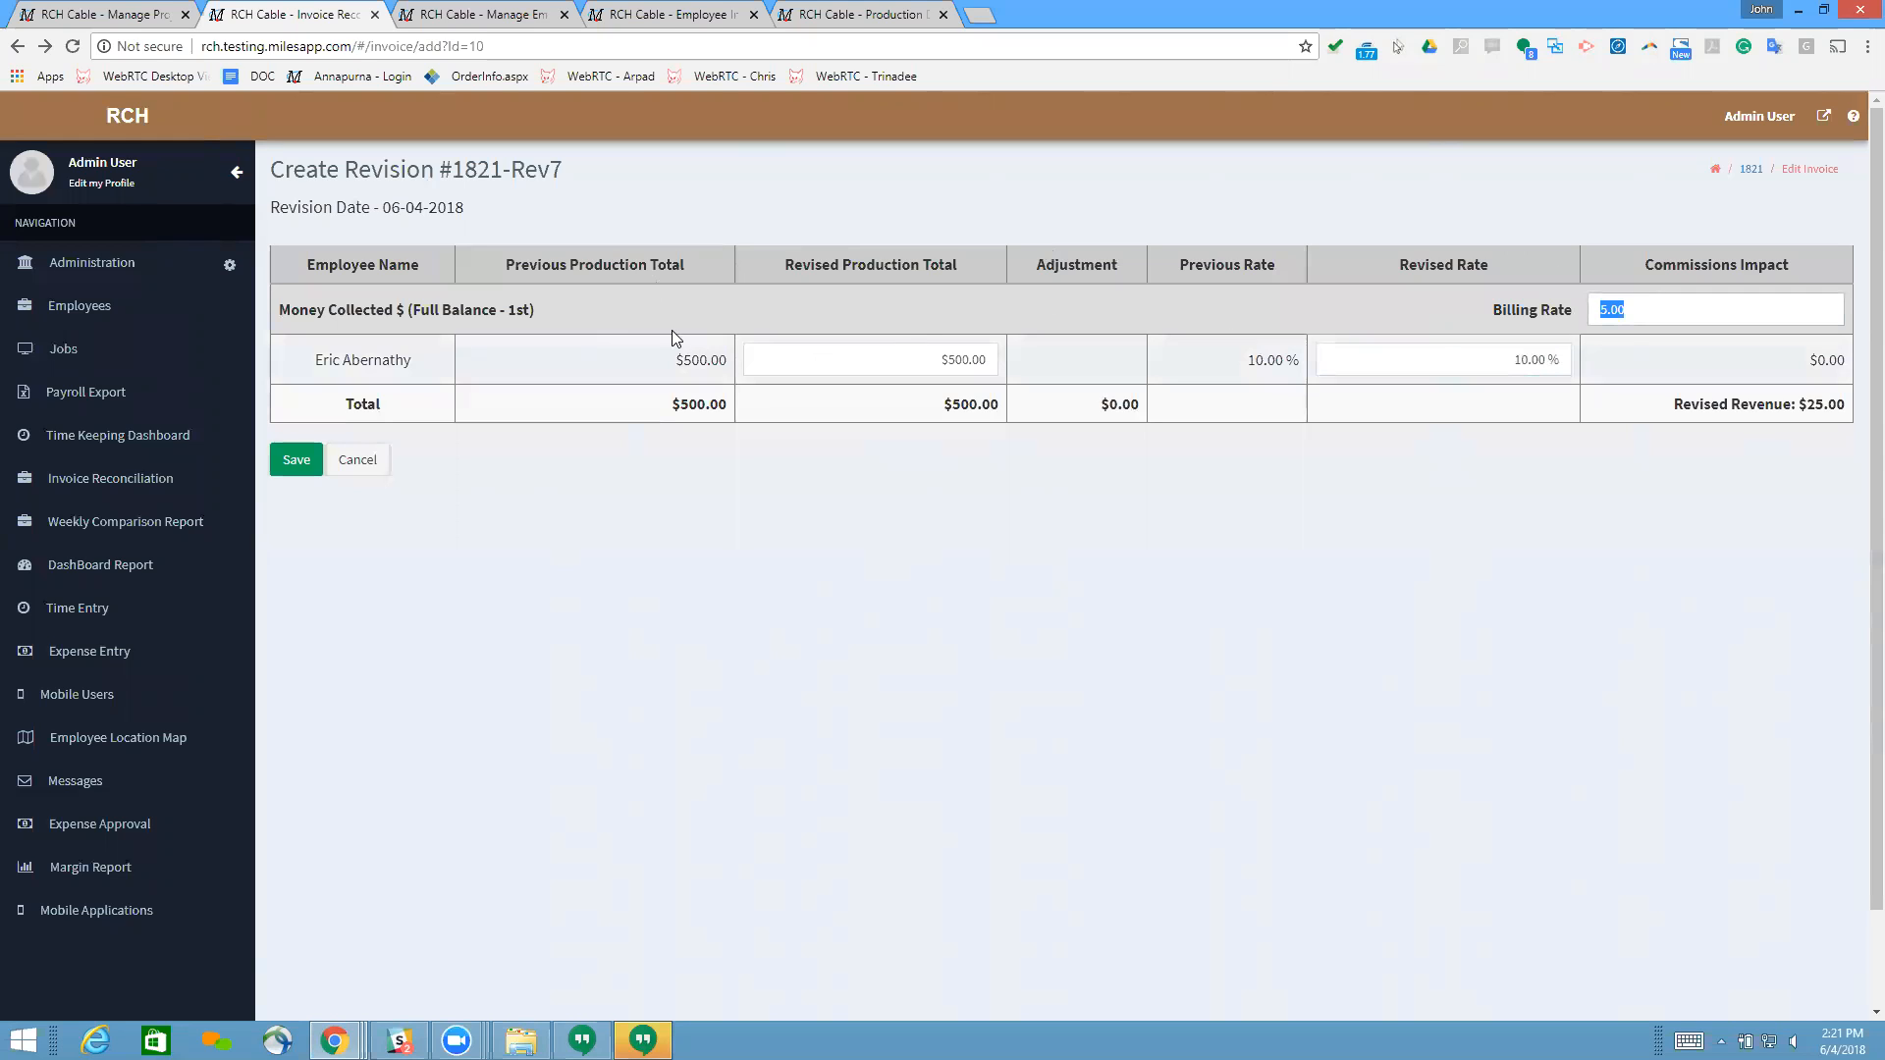
{"action": "left_click", "coordinate": [664, 360]}
{"action": "left_click", "coordinate": [1447, 365]}
{"action": "type", "text": "12"}
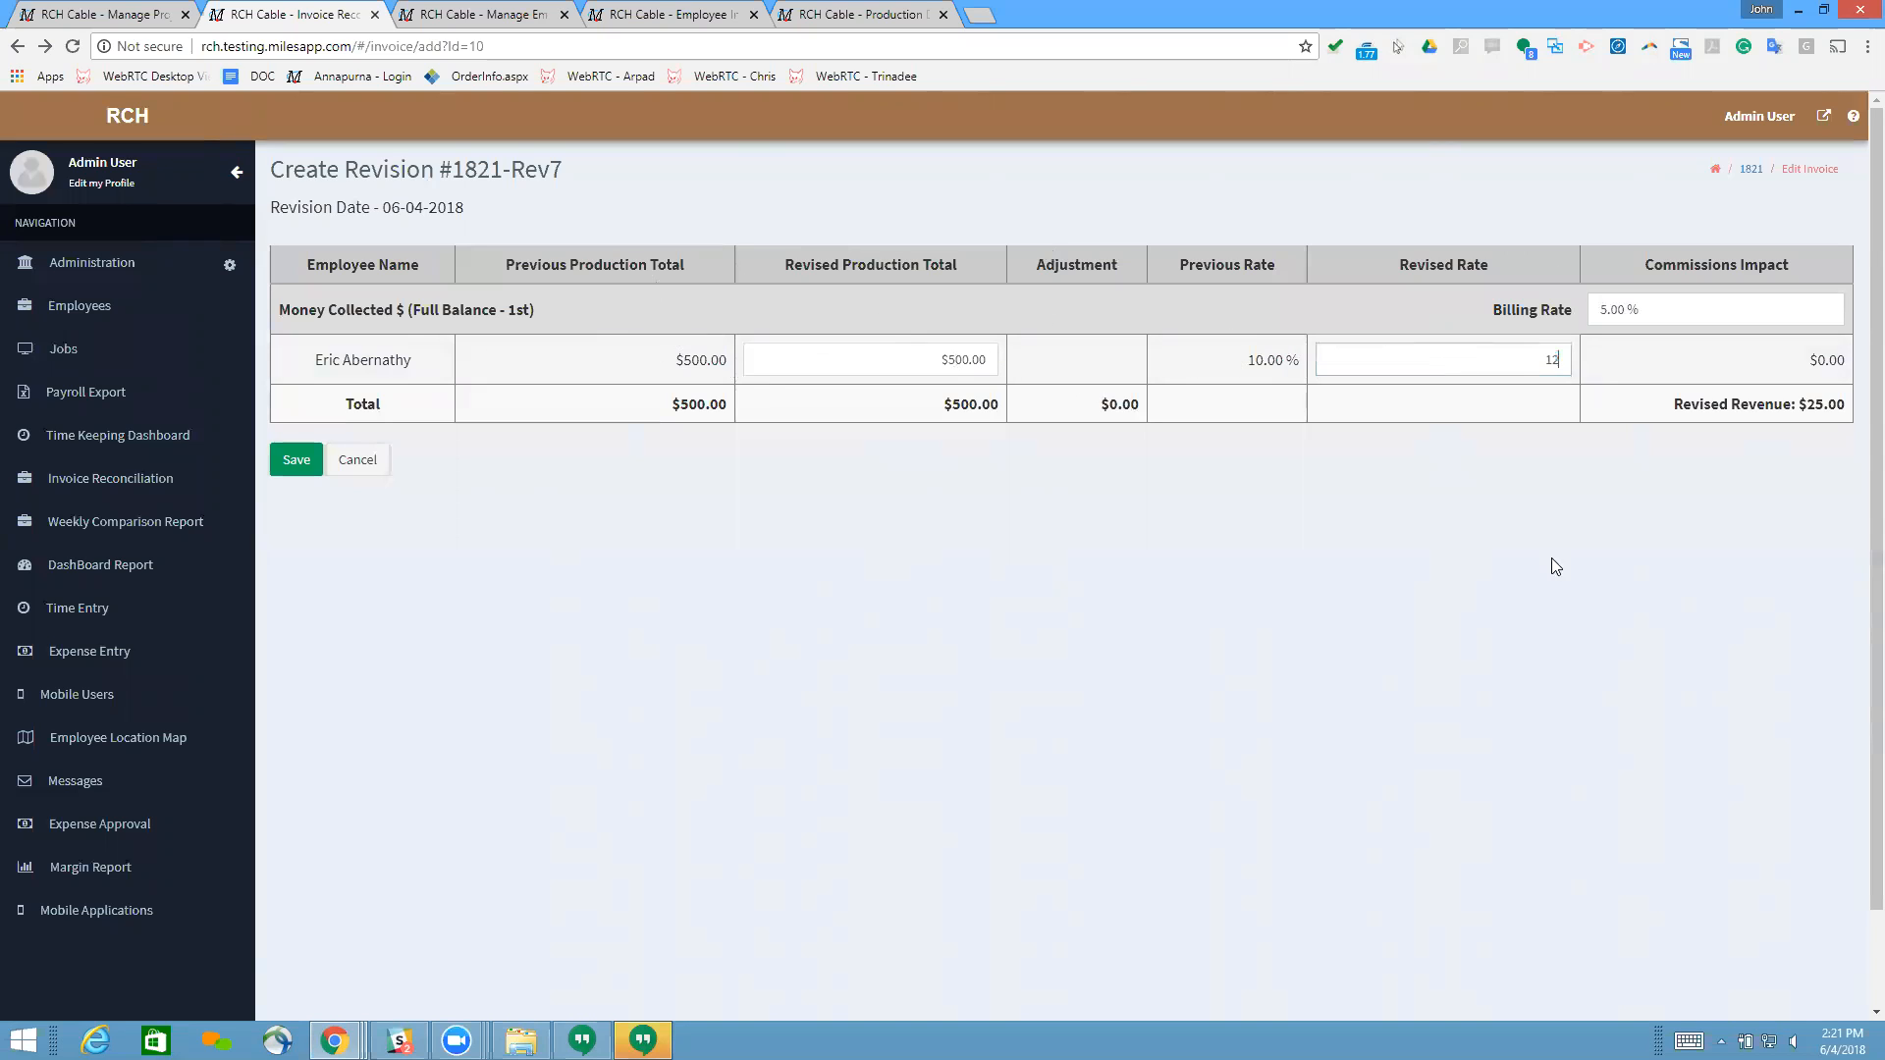
{"action": "left_click_drag", "start_coordinate": [1807, 375], "coordinate": [1849, 369]}
{"action": "left_click", "coordinate": [1850, 369]}
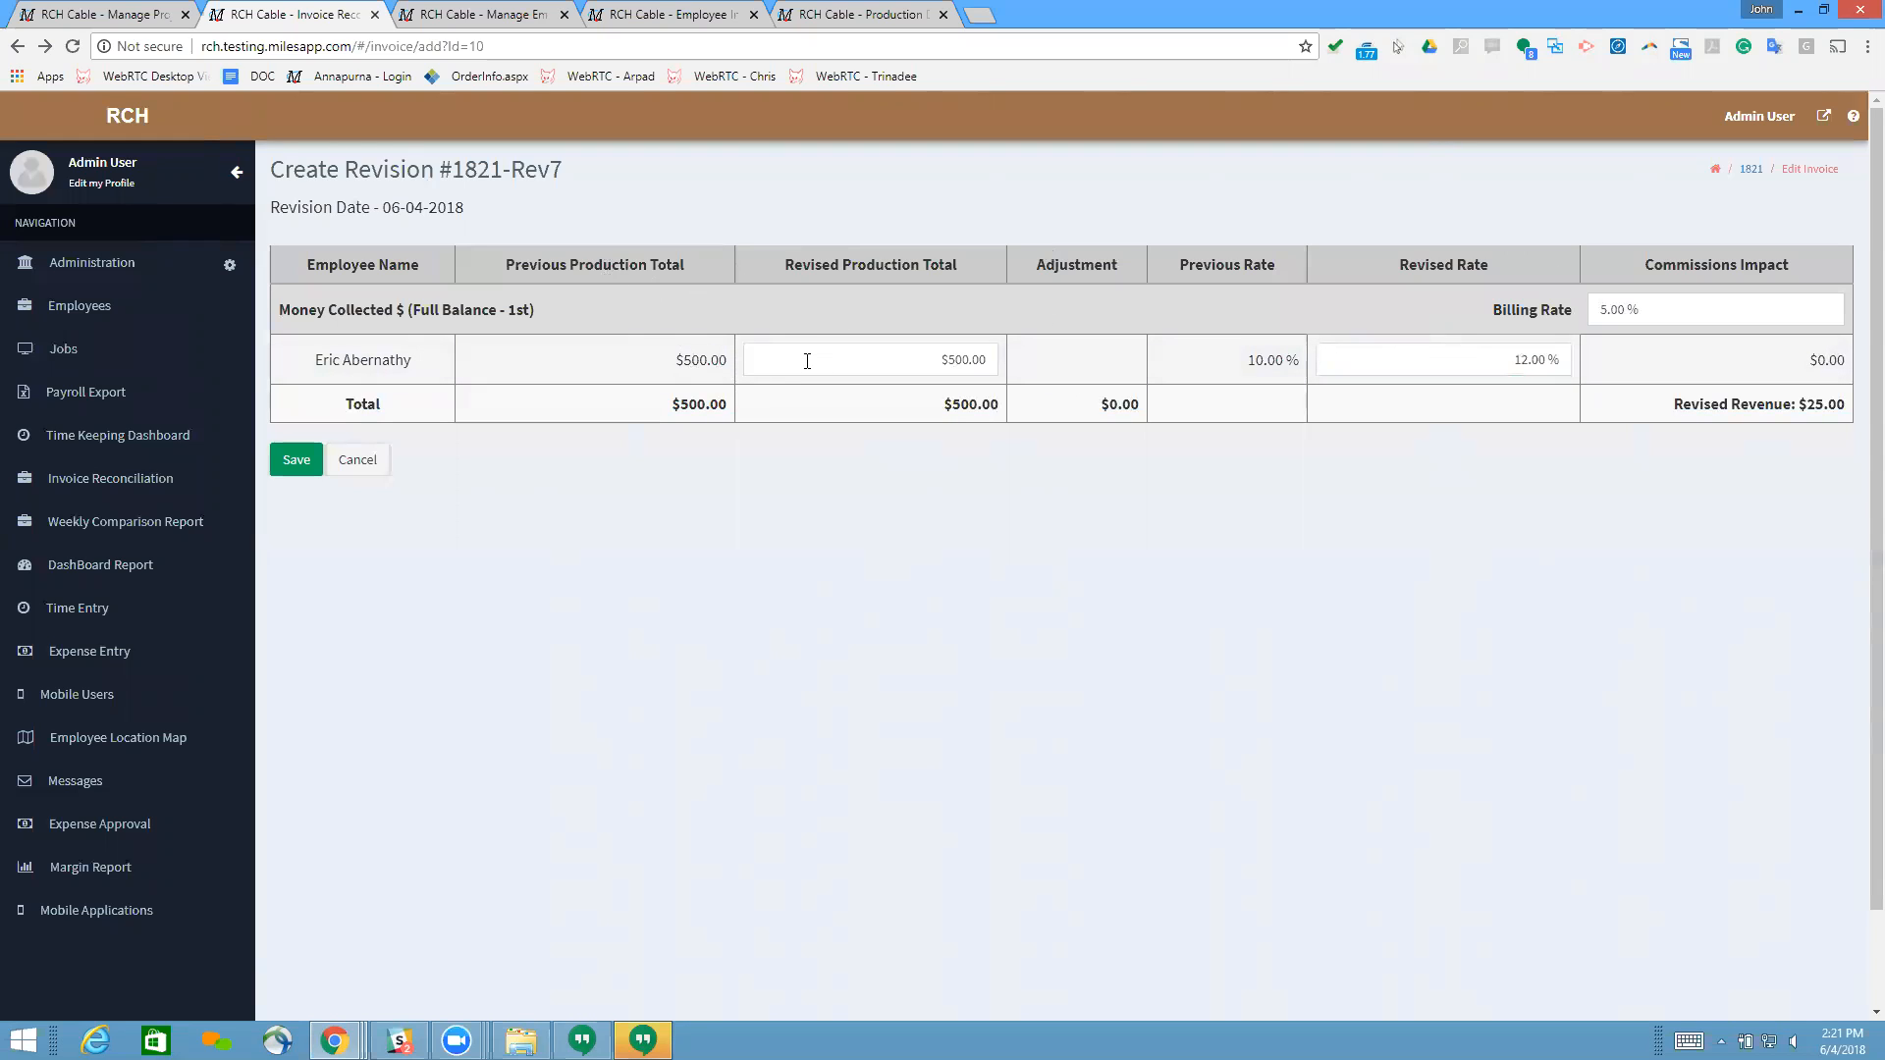
{"action": "left_click", "coordinate": [890, 362]}
{"action": "left_click", "coordinate": [1049, 228]}
Step: Set the billing rate for Money Collected to 20% and check the revised revenue and commissions impact
{"action": "left_click", "coordinate": [1614, 311]}
{"action": "left_click", "coordinate": [1695, 306]}
{"action": "type", "text": "20"}
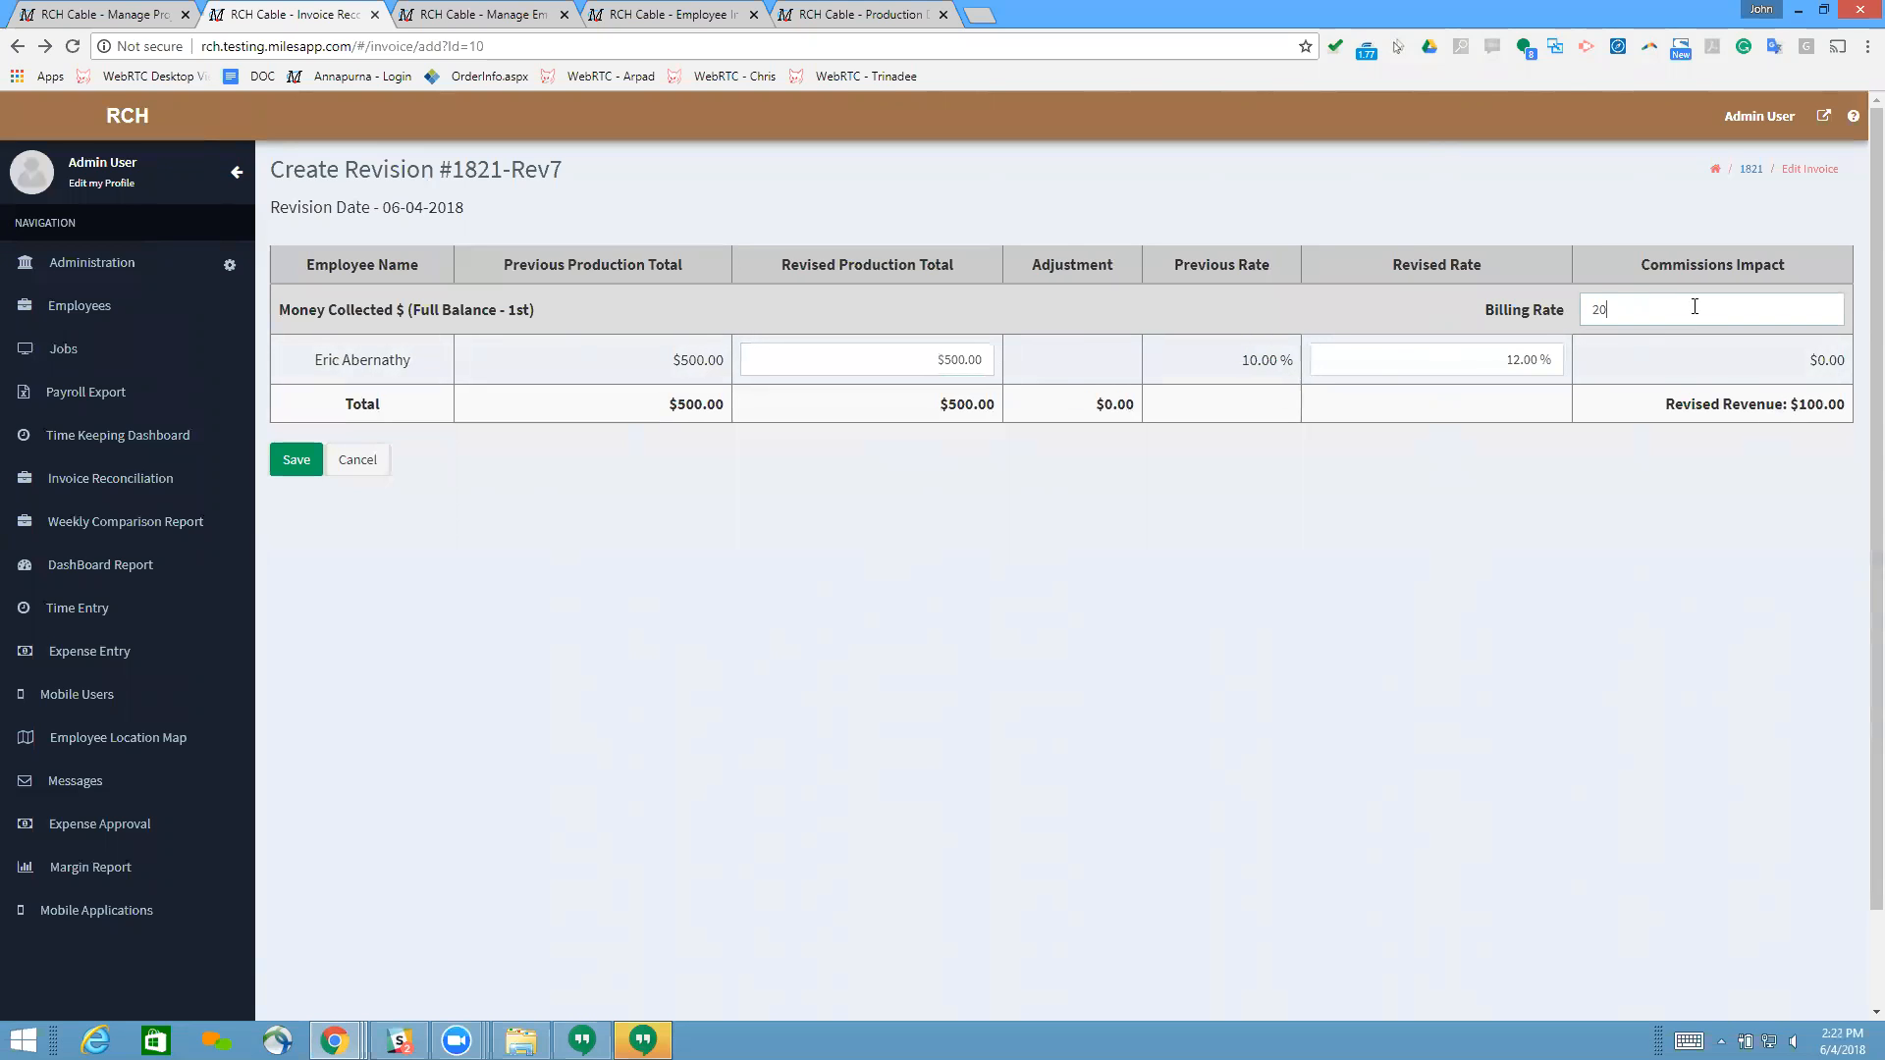
{"action": "left_click", "coordinate": [1796, 523]}
{"action": "left_click_drag", "start_coordinate": [1799, 361], "coordinate": [1837, 361]}
Step: Try a revised rate of 500% for the employee's Money Collected and recheck the commissions impact
{"action": "left_click", "coordinate": [1514, 350]}
{"action": "type", "text": "500"}
{"action": "left_click", "coordinate": [1548, 426]}
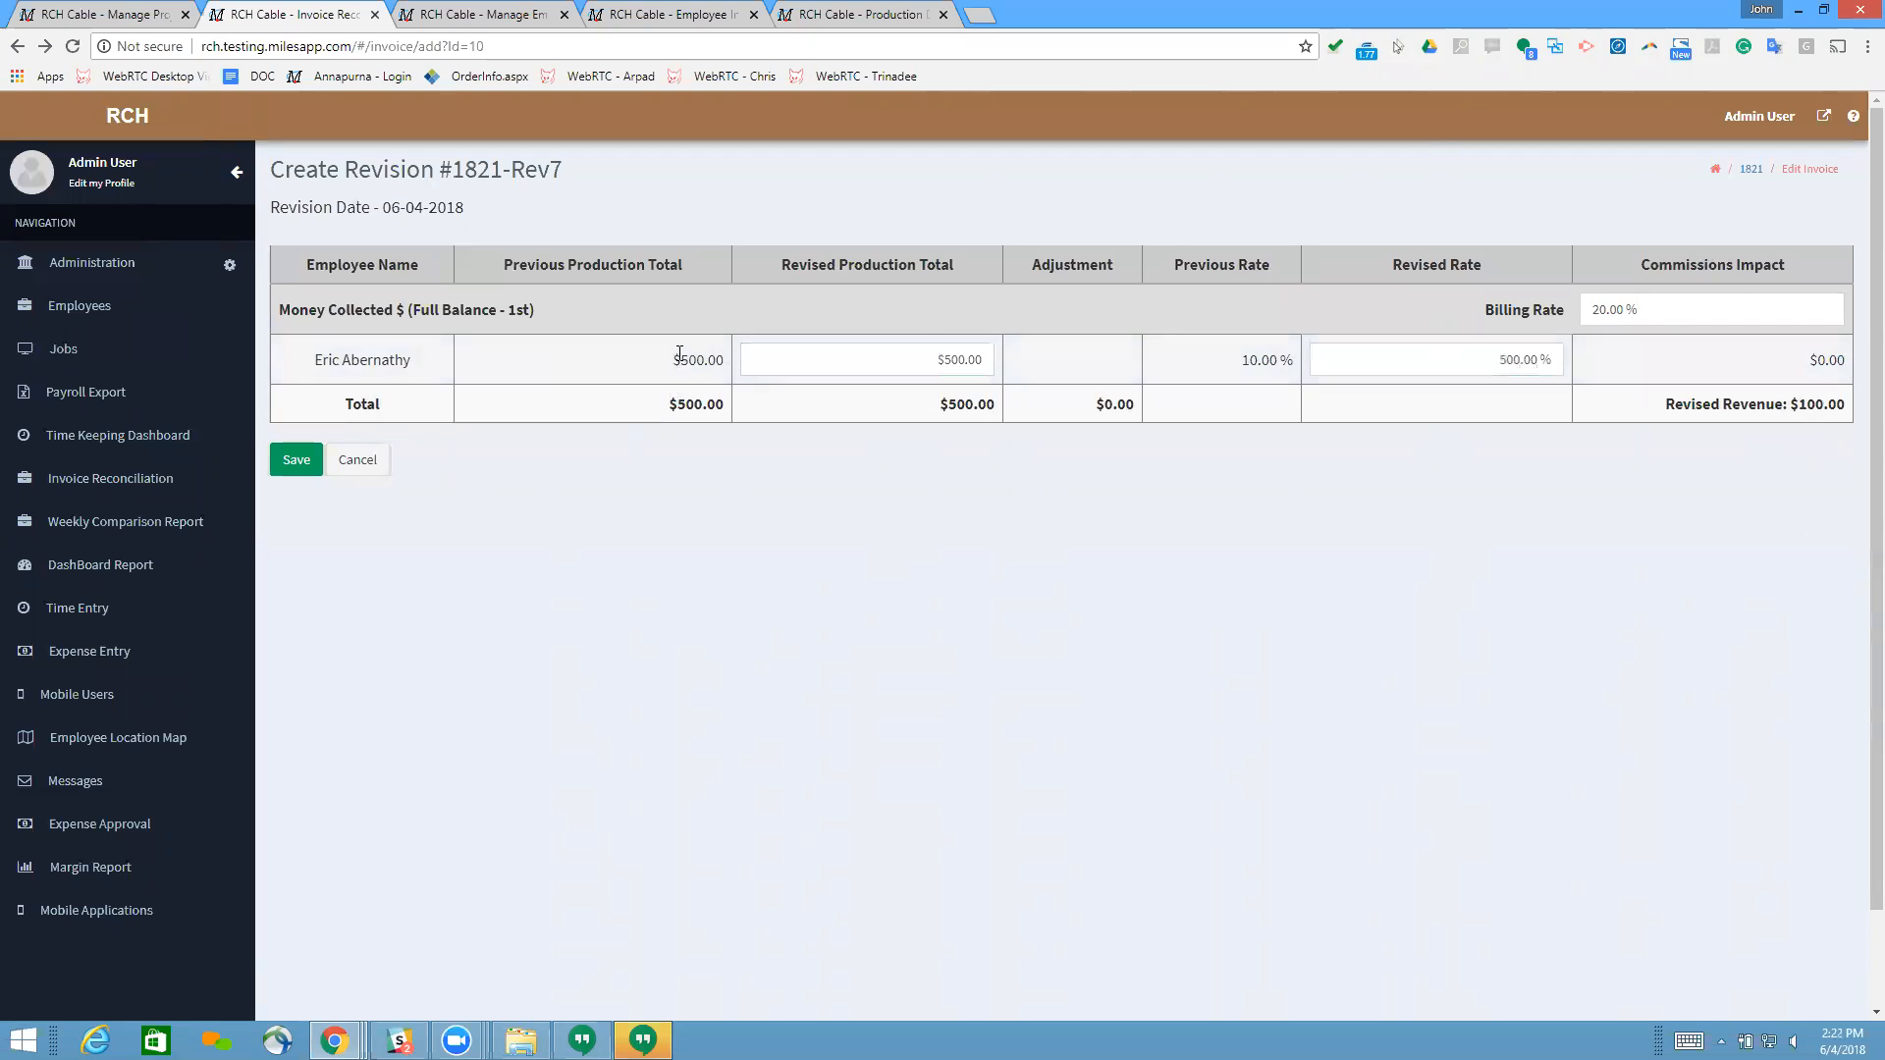
{"action": "left_click_drag", "start_coordinate": [1807, 363], "coordinate": [1856, 363]}
{"action": "left_click", "coordinate": [993, 358]}
Step: Set the employee's revised rate for Money Collected to 10%
{"action": "left_click", "coordinate": [1465, 357]}
{"action": "left_click_drag", "start_coordinate": [1526, 360], "coordinate": [1557, 365]}
{"action": "type", "text": "10"}
{"action": "left_click", "coordinate": [1534, 469]}
Step: Review how the revised rate, revised production total and billing rate of Money Collected relate to each other
{"action": "left_click", "coordinate": [1496, 355]}
{"action": "left_click", "coordinate": [1496, 355]}
{"action": "left_click", "coordinate": [1538, 428]}
{"action": "left_click", "coordinate": [1492, 365]}
{"action": "left_click", "coordinate": [1584, 480]}
{"action": "left_click", "coordinate": [1528, 375]}
{"action": "left_click", "coordinate": [1523, 359]}
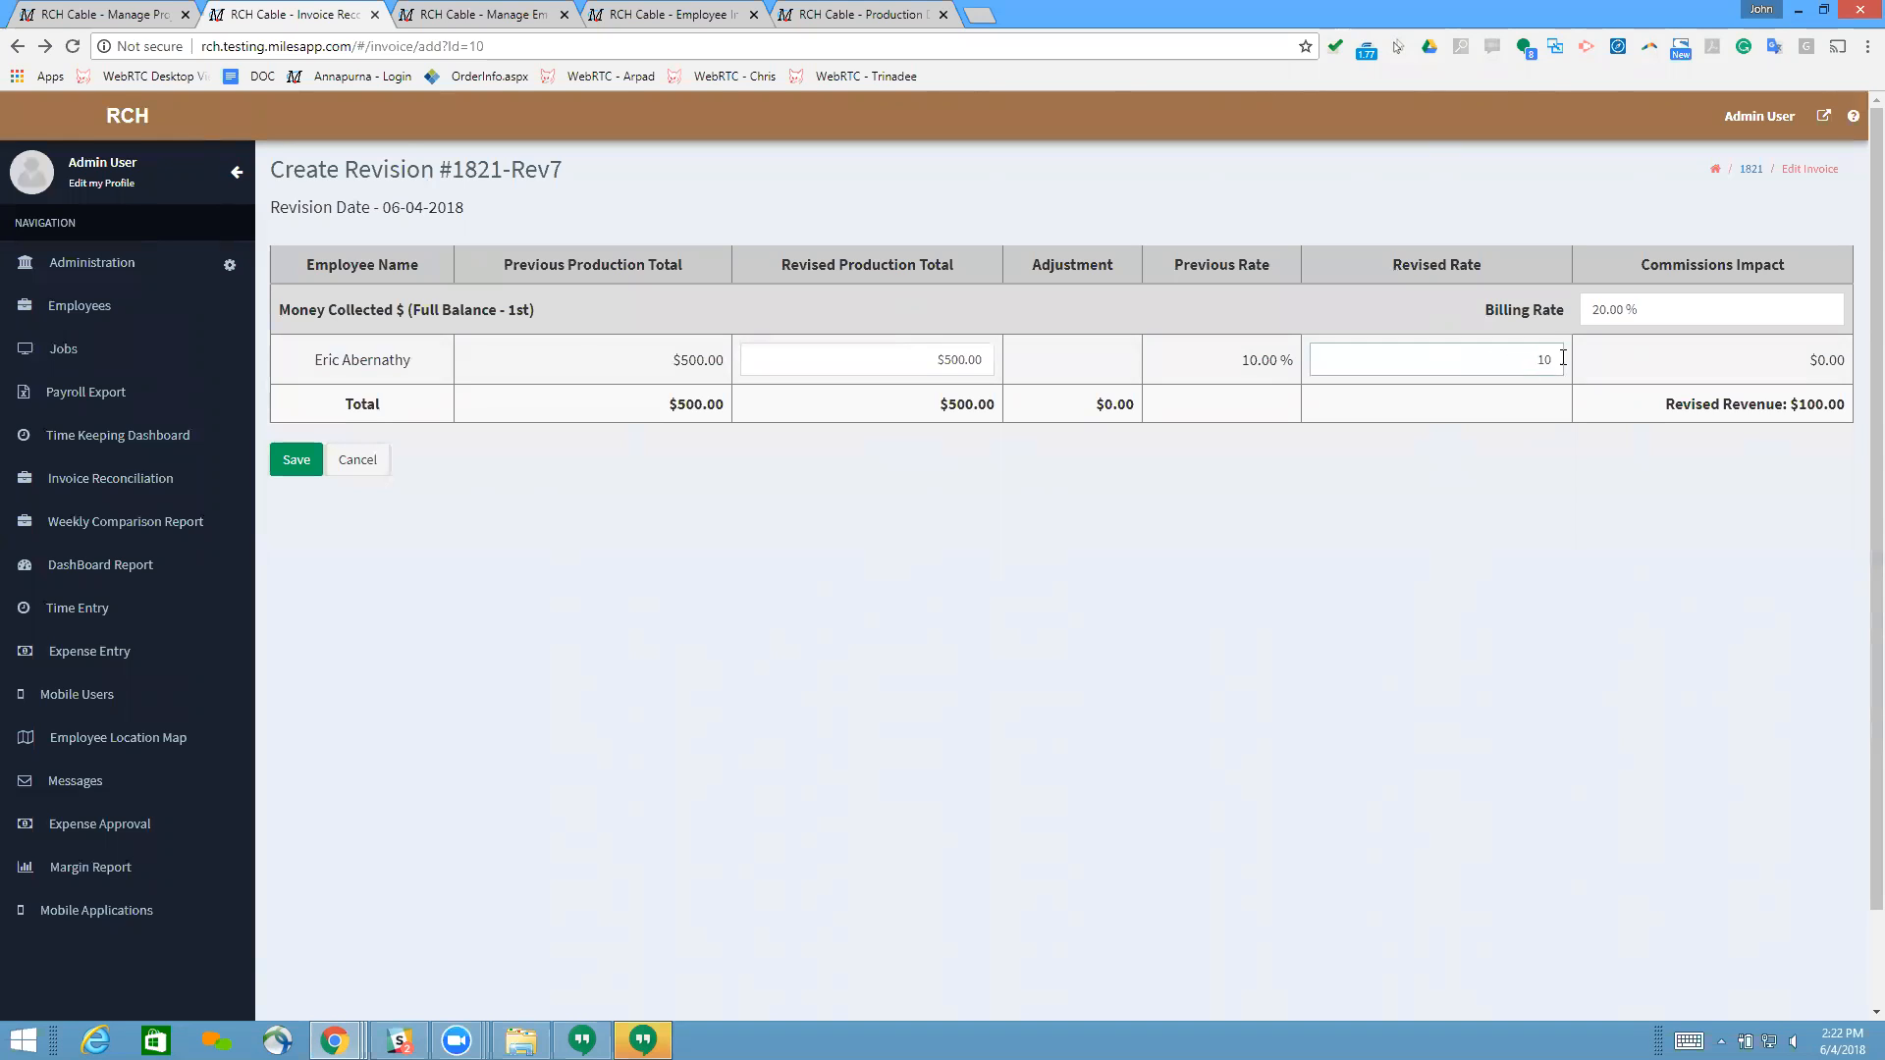
{"action": "left_click", "coordinate": [1461, 461]}
{"action": "left_click", "coordinate": [878, 359]}
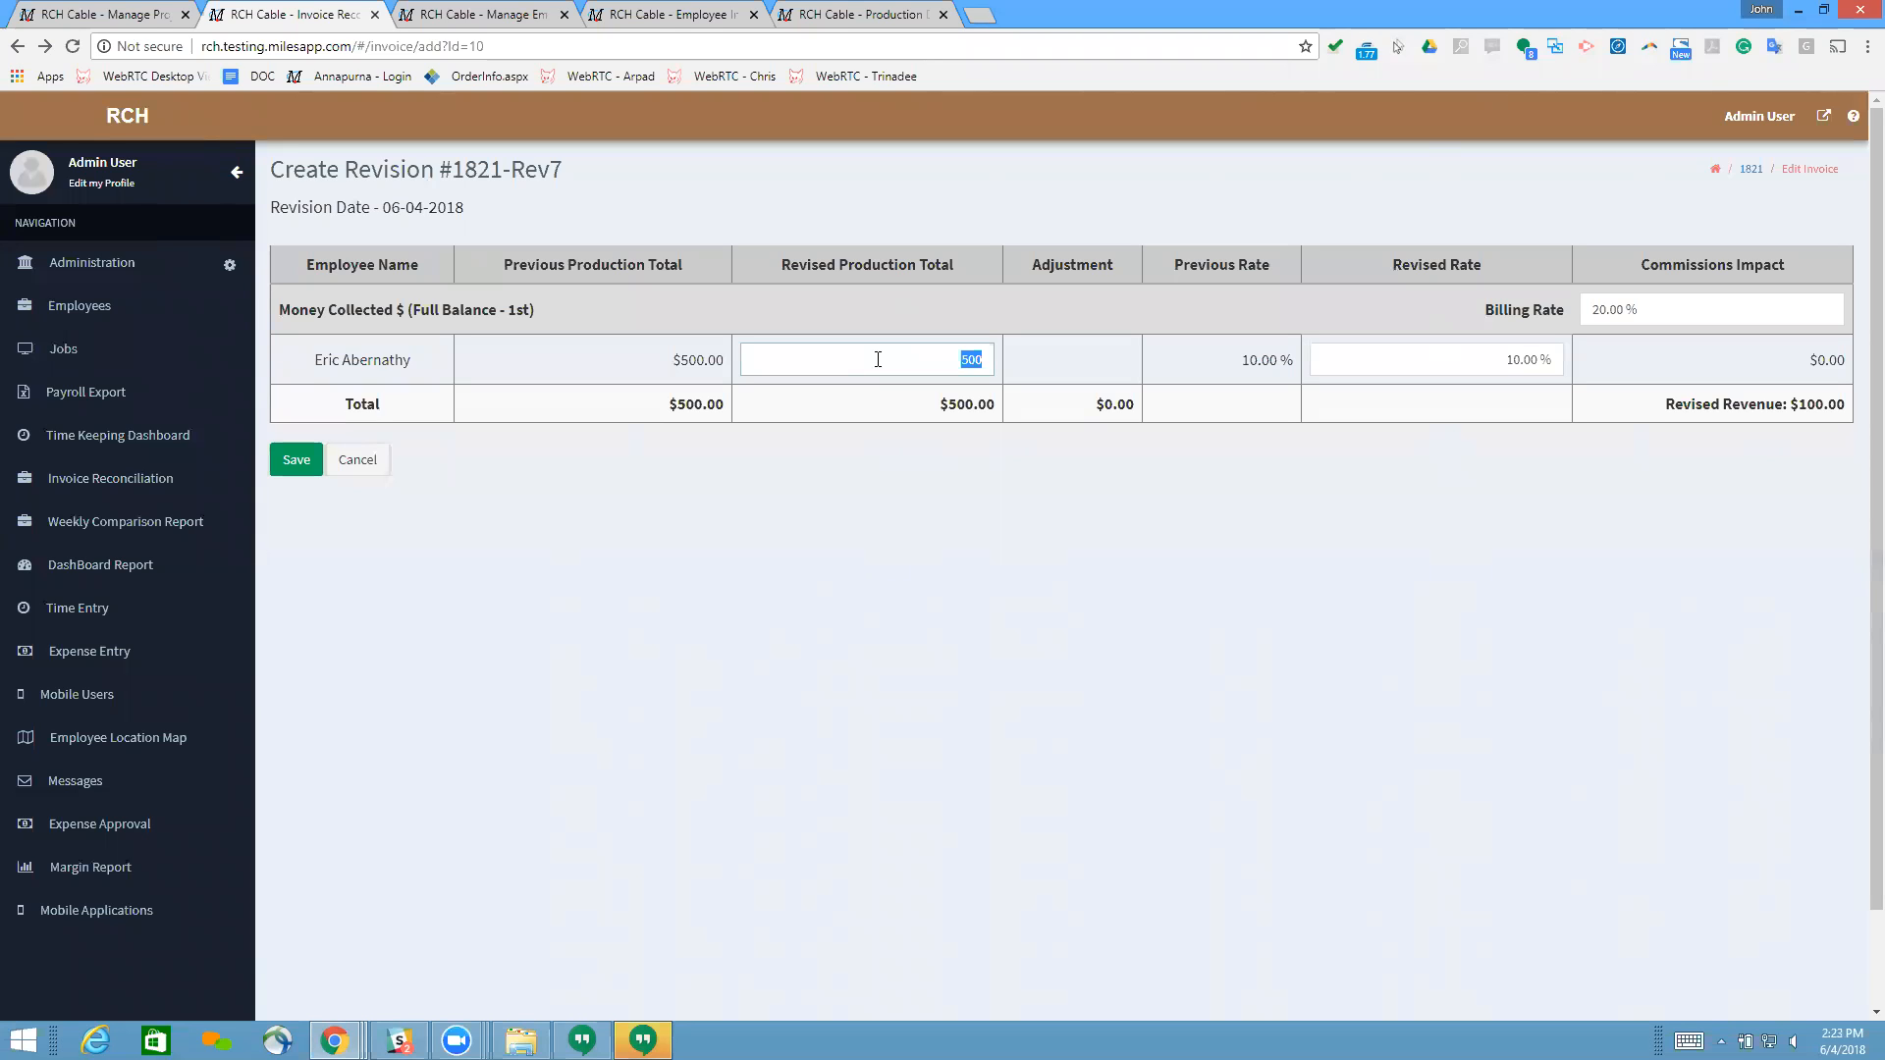
{"action": "left_click", "coordinate": [1651, 305]}
{"action": "left_click", "coordinate": [1652, 305]}
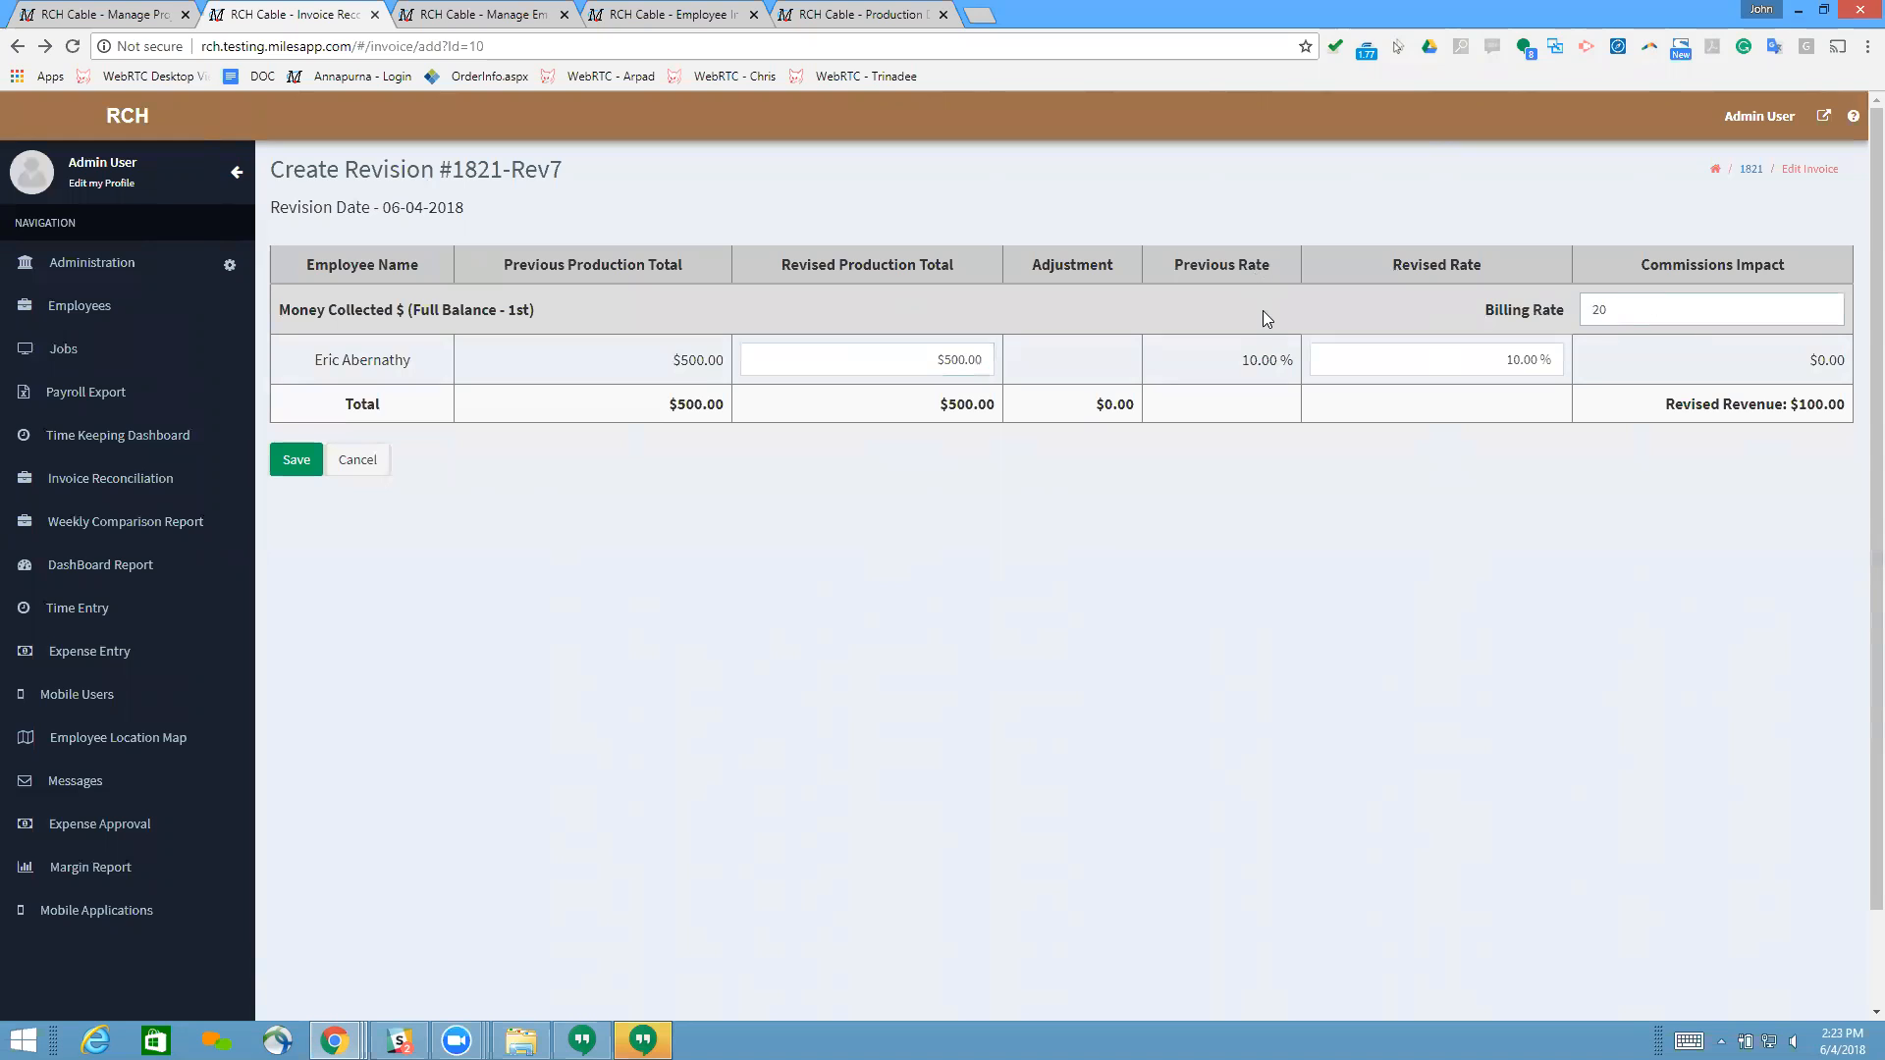
{"action": "left_click", "coordinate": [1672, 304]}
{"action": "left_click", "coordinate": [1527, 324]}
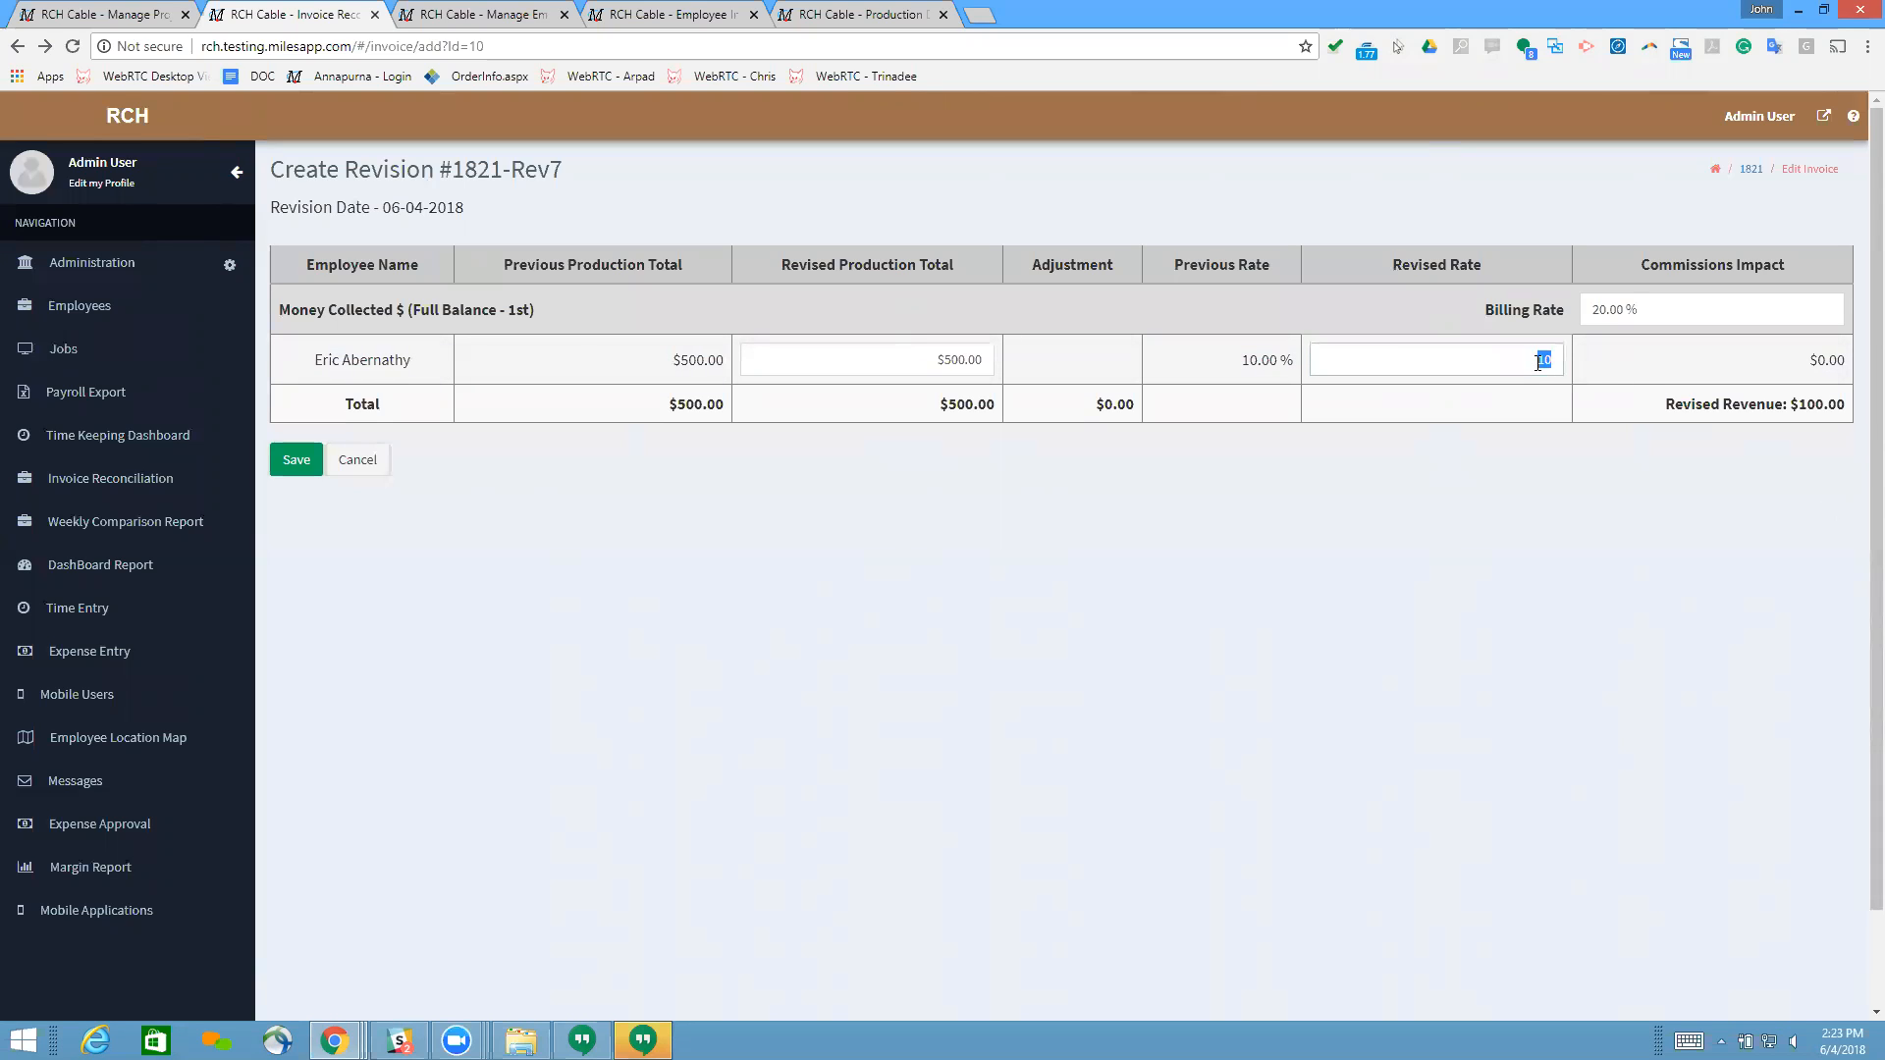
Step: Set the employee's revised production total for Money Collected to $600 and check the adjustment and commissions impact
{"action": "left_click", "coordinate": [927, 358]}
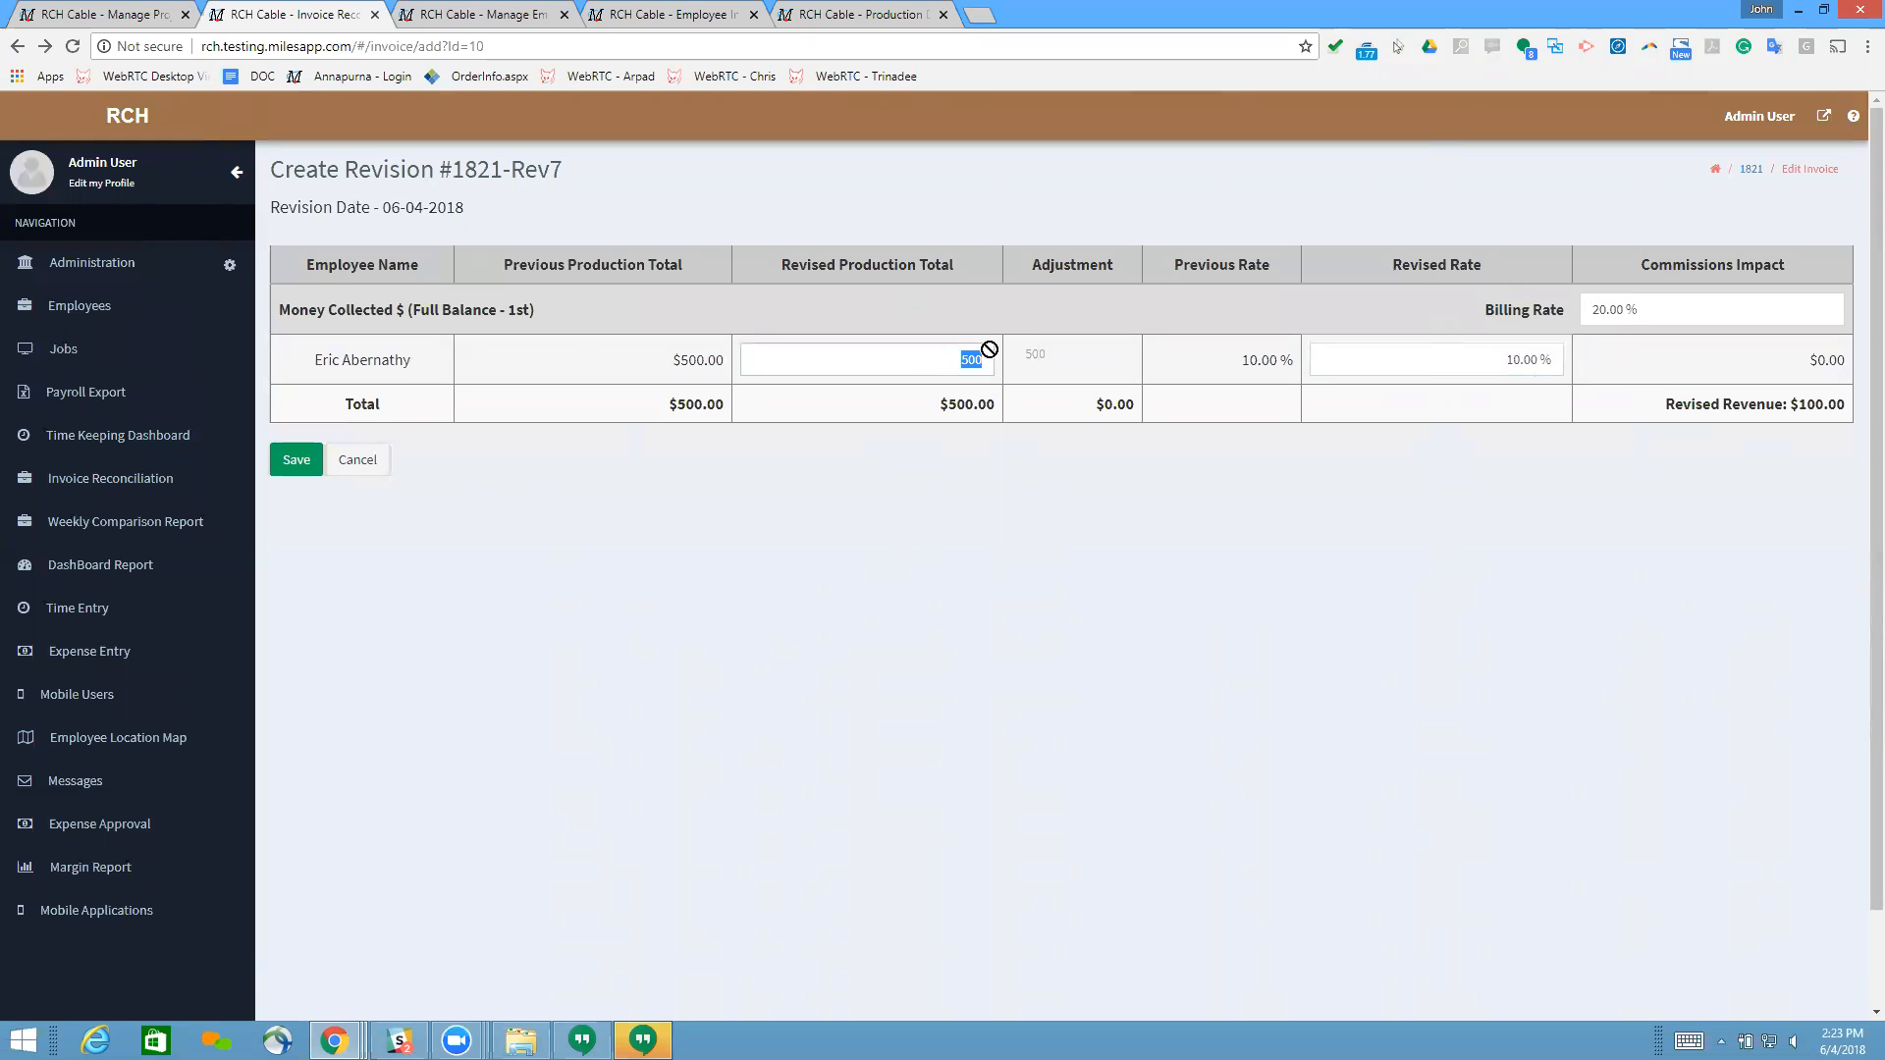
{"action": "type", "text": "600"}
{"action": "left_click", "coordinate": [1232, 732]}
{"action": "left_click", "coordinate": [1365, 361]}
{"action": "left_click", "coordinate": [951, 360]}
{"action": "left_click", "coordinate": [1102, 360]}
{"action": "left_click", "coordinate": [942, 360]}
{"action": "left_click", "coordinate": [648, 369]}
{"action": "left_click", "coordinate": [1380, 367]}
{"action": "left_click", "coordinate": [1551, 422]}
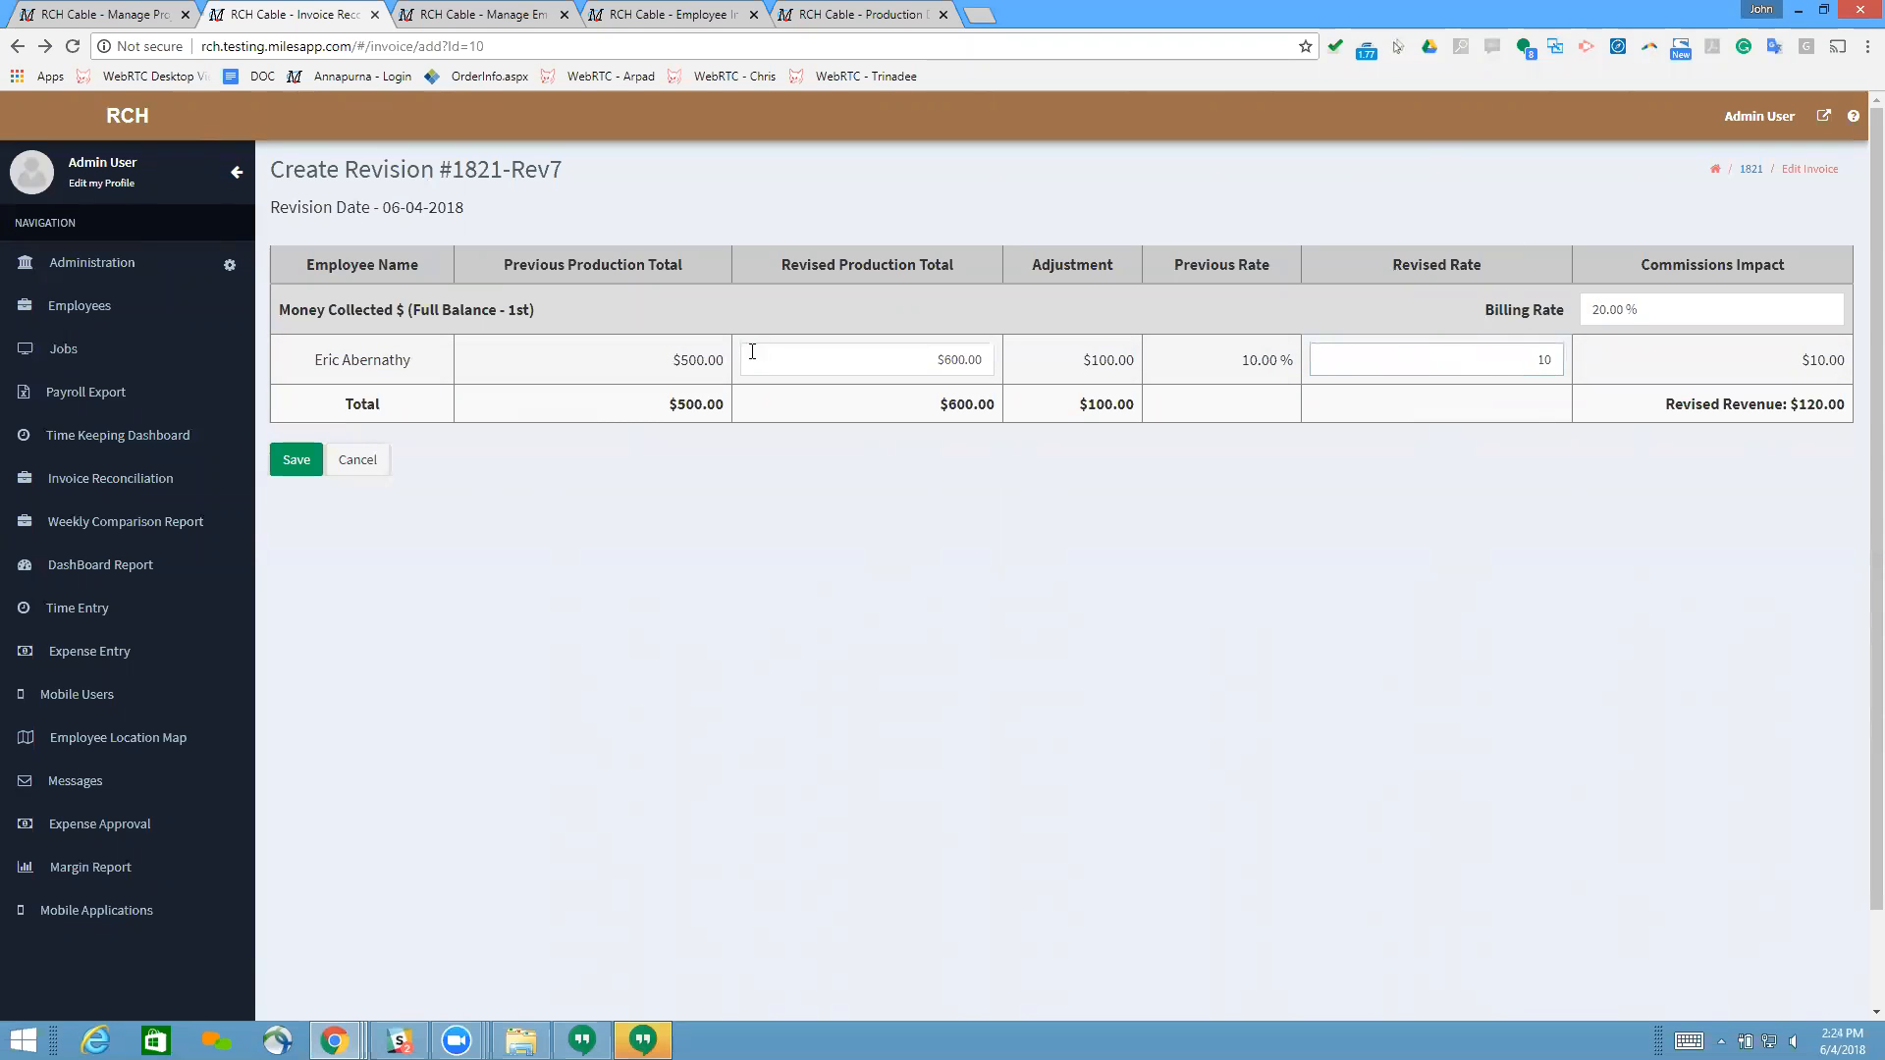
{"action": "left_click", "coordinate": [1416, 455]}
{"action": "left_click_drag", "start_coordinate": [1801, 360], "coordinate": [1841, 360]}
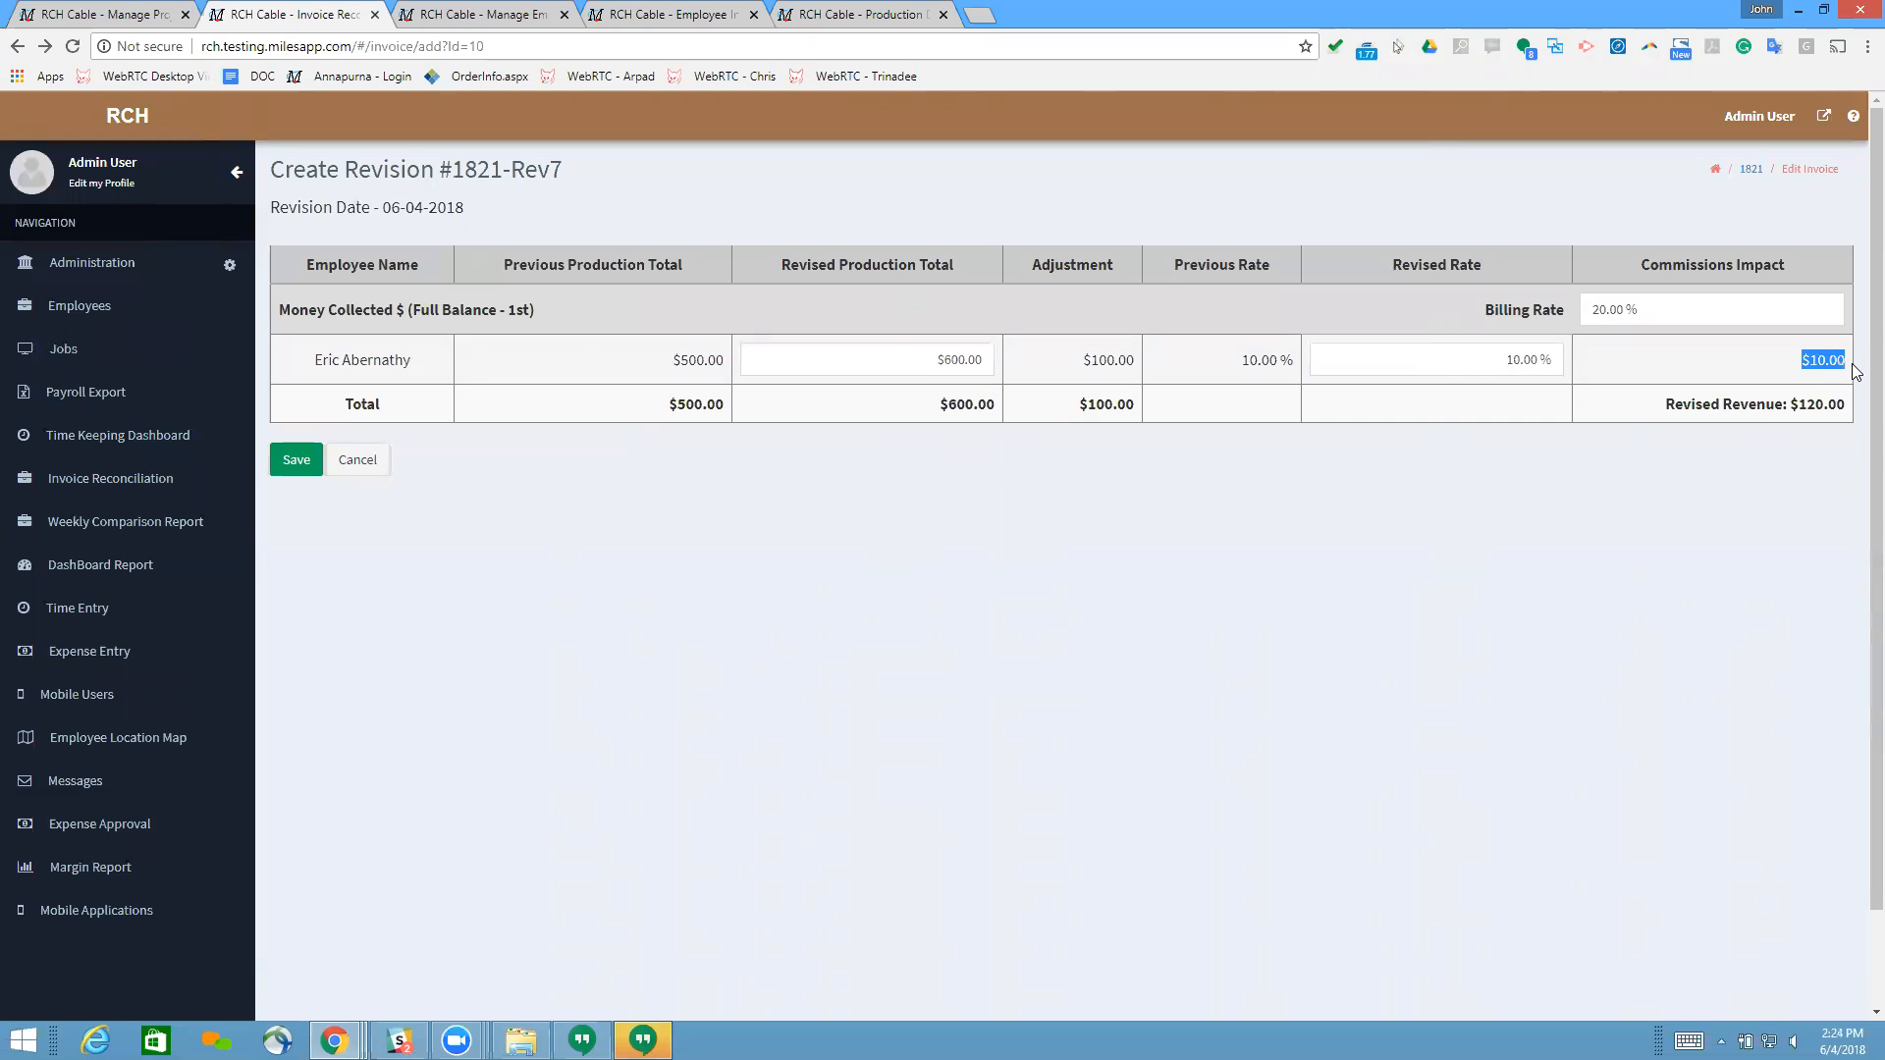
Step: Examine the Money Collected billing rate against the revised revenue and commissions impact
{"action": "left_click", "coordinate": [1655, 360]}
{"action": "left_click", "coordinate": [1649, 297]}
{"action": "left_click", "coordinate": [1598, 429]}
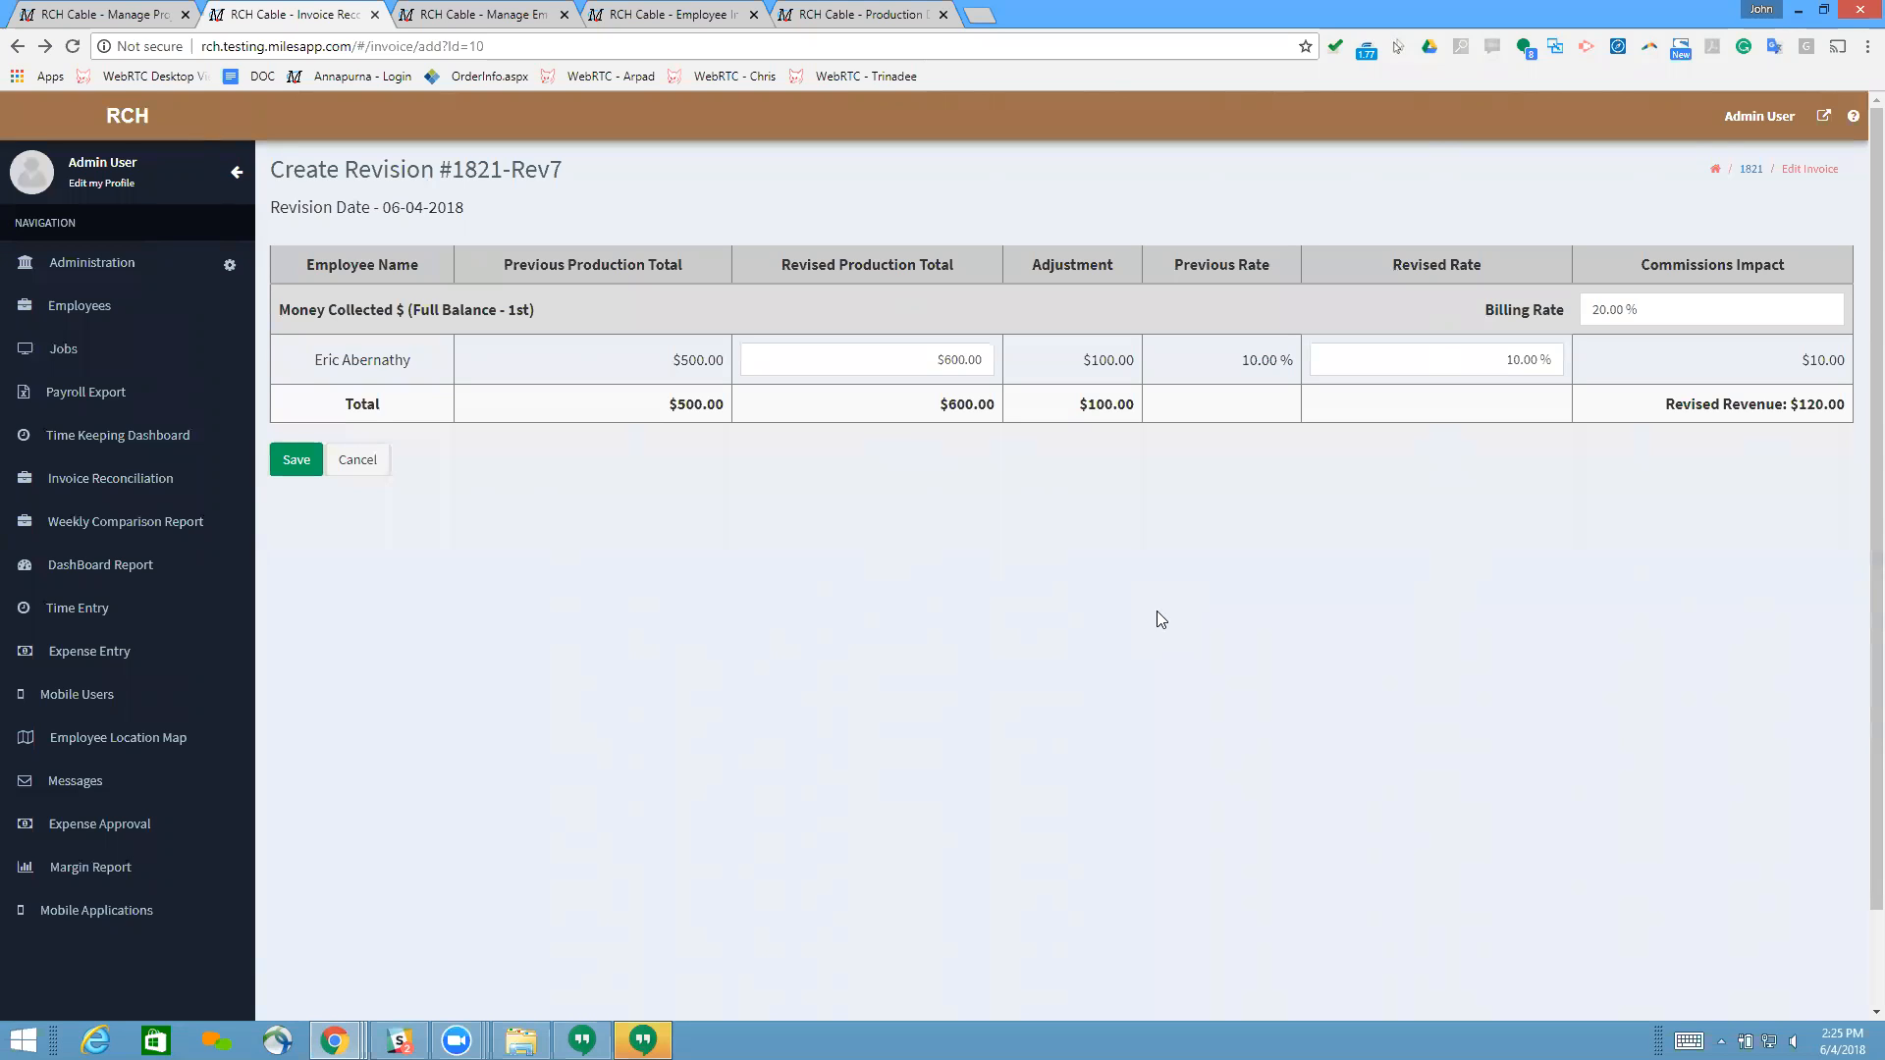
{"action": "left_click", "coordinate": [1700, 296]}
{"action": "left_click", "coordinate": [1738, 393]}
{"action": "left_click", "coordinate": [1643, 302]}
{"action": "left_click", "coordinate": [1365, 294]}
{"action": "left_click", "coordinate": [1700, 324]}
{"action": "left_click", "coordinate": [1345, 301]}
Step: Discard the current revision and start a new one covering all production lines of the approved invoice
{"action": "left_click", "coordinate": [382, 461]}
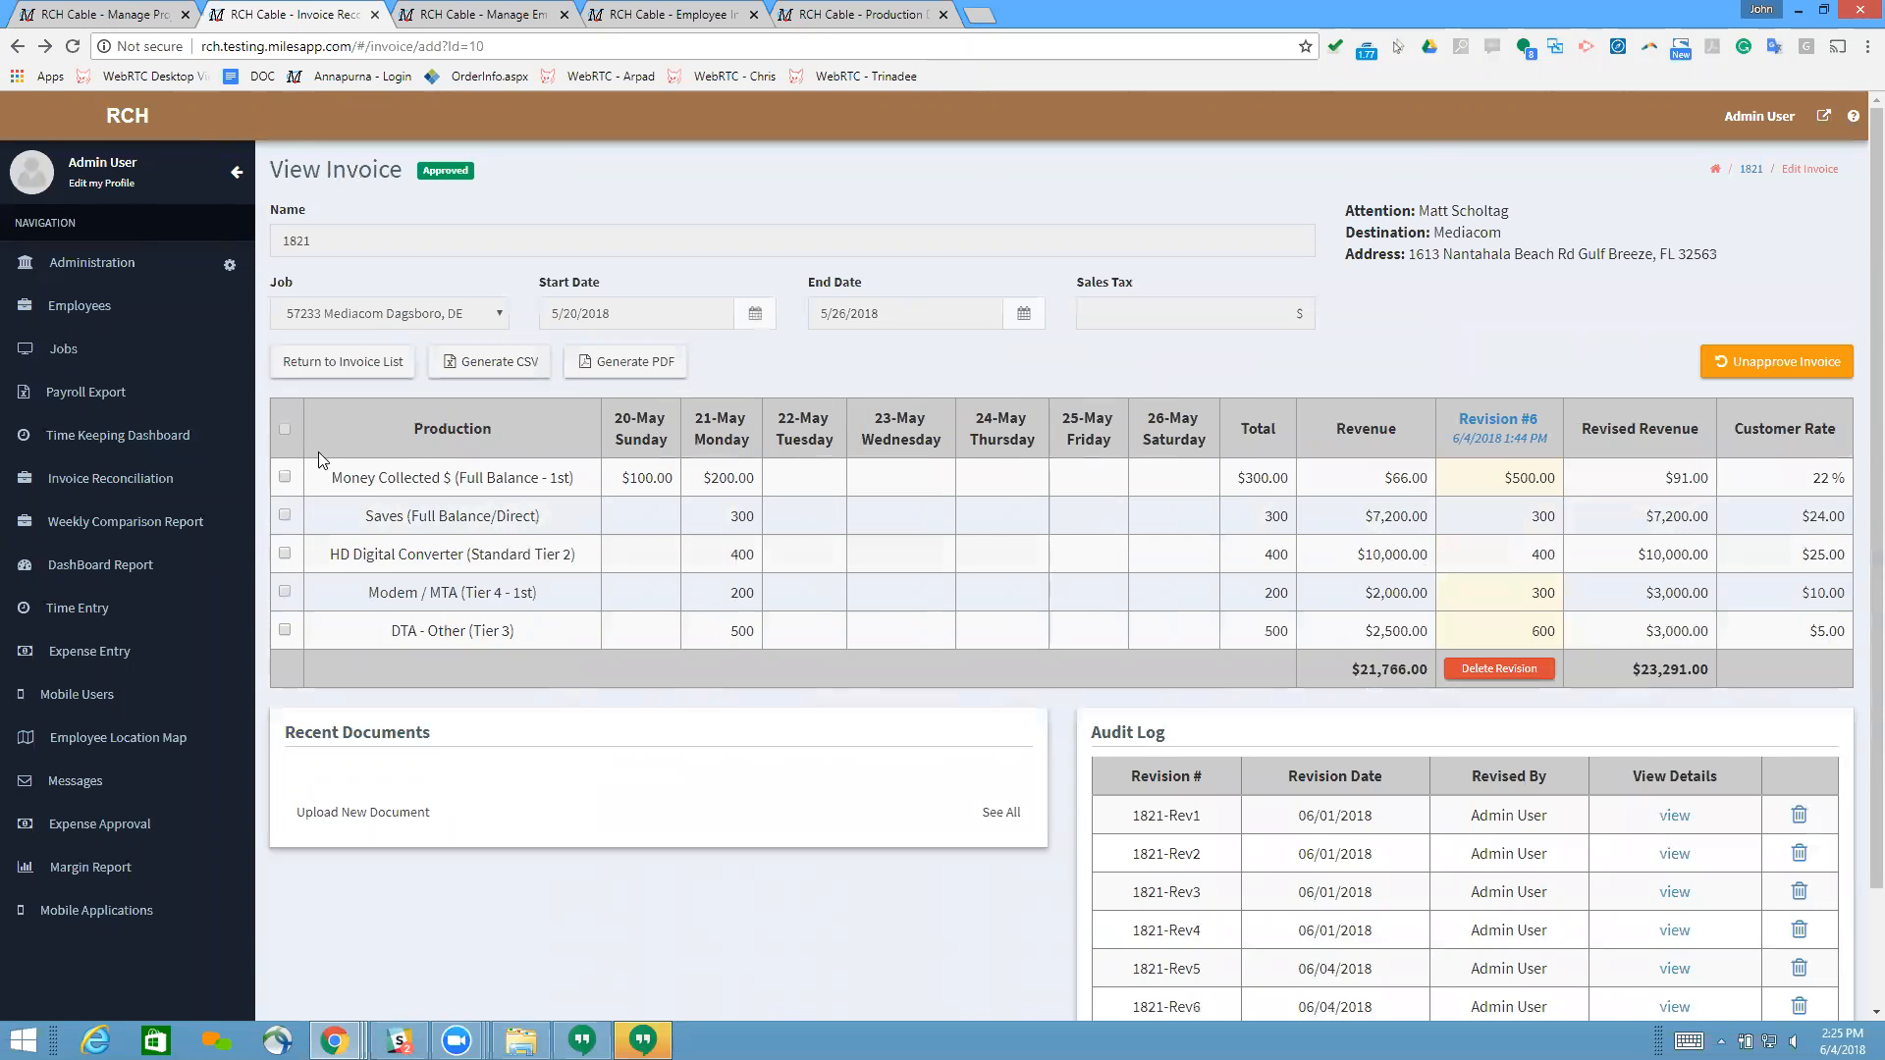
{"action": "left_click", "coordinate": [285, 429]}
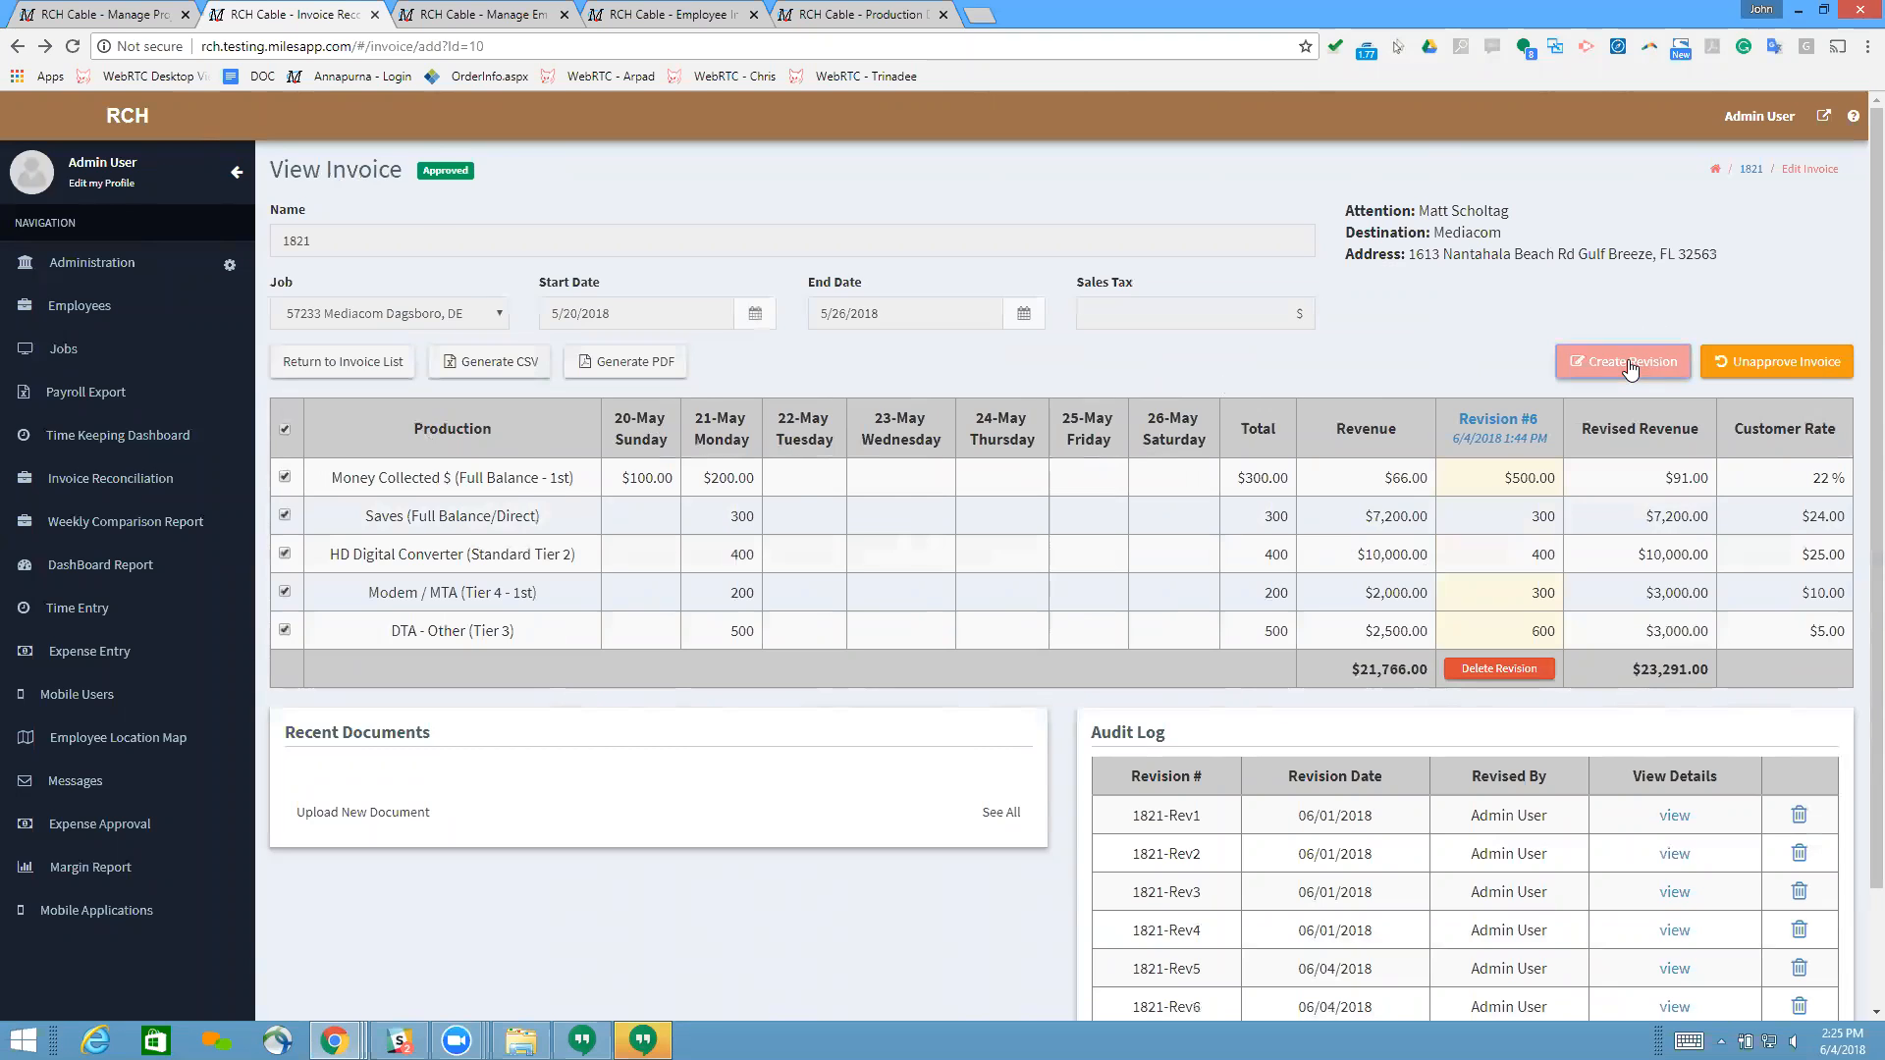
{"action": "left_click", "coordinate": [1625, 363]}
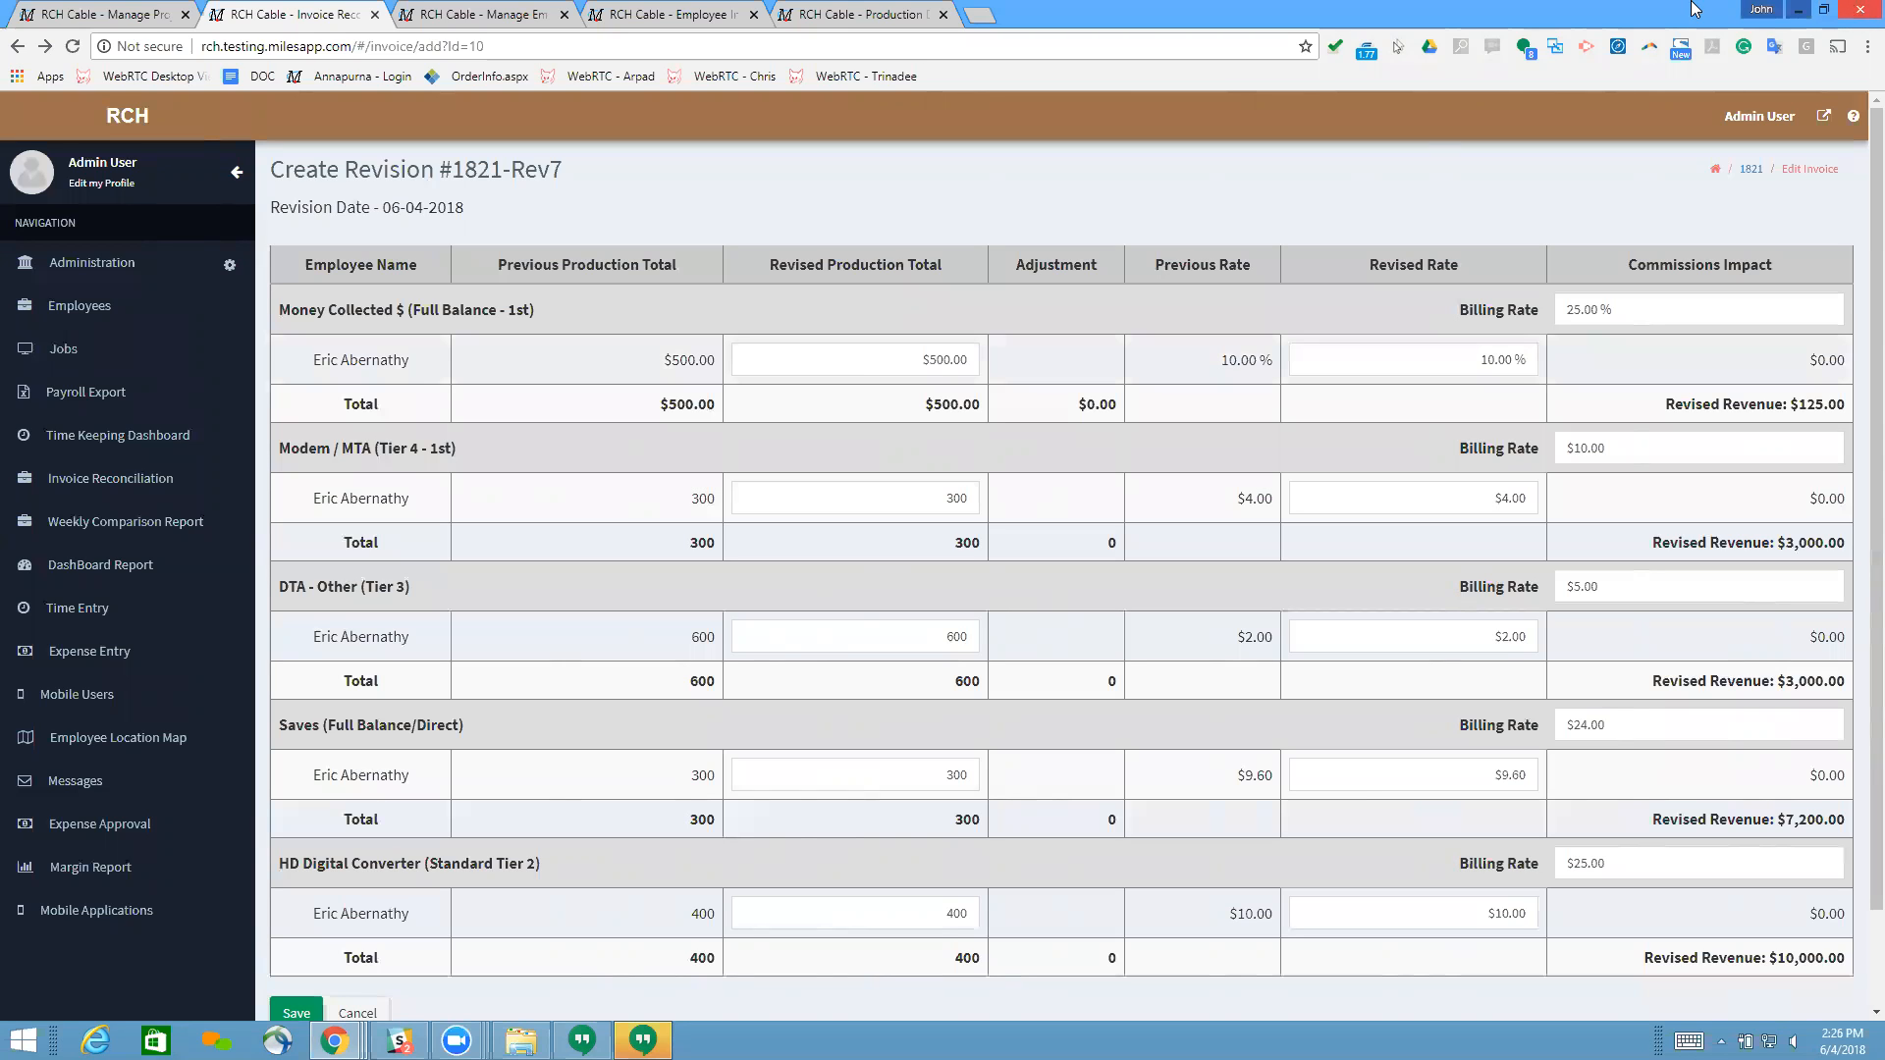
Step: Open the employee's production data and examine the production recap, commission rates, earning and deduction codes, and revised commissions earned
{"action": "left_click", "coordinate": [611, 14]}
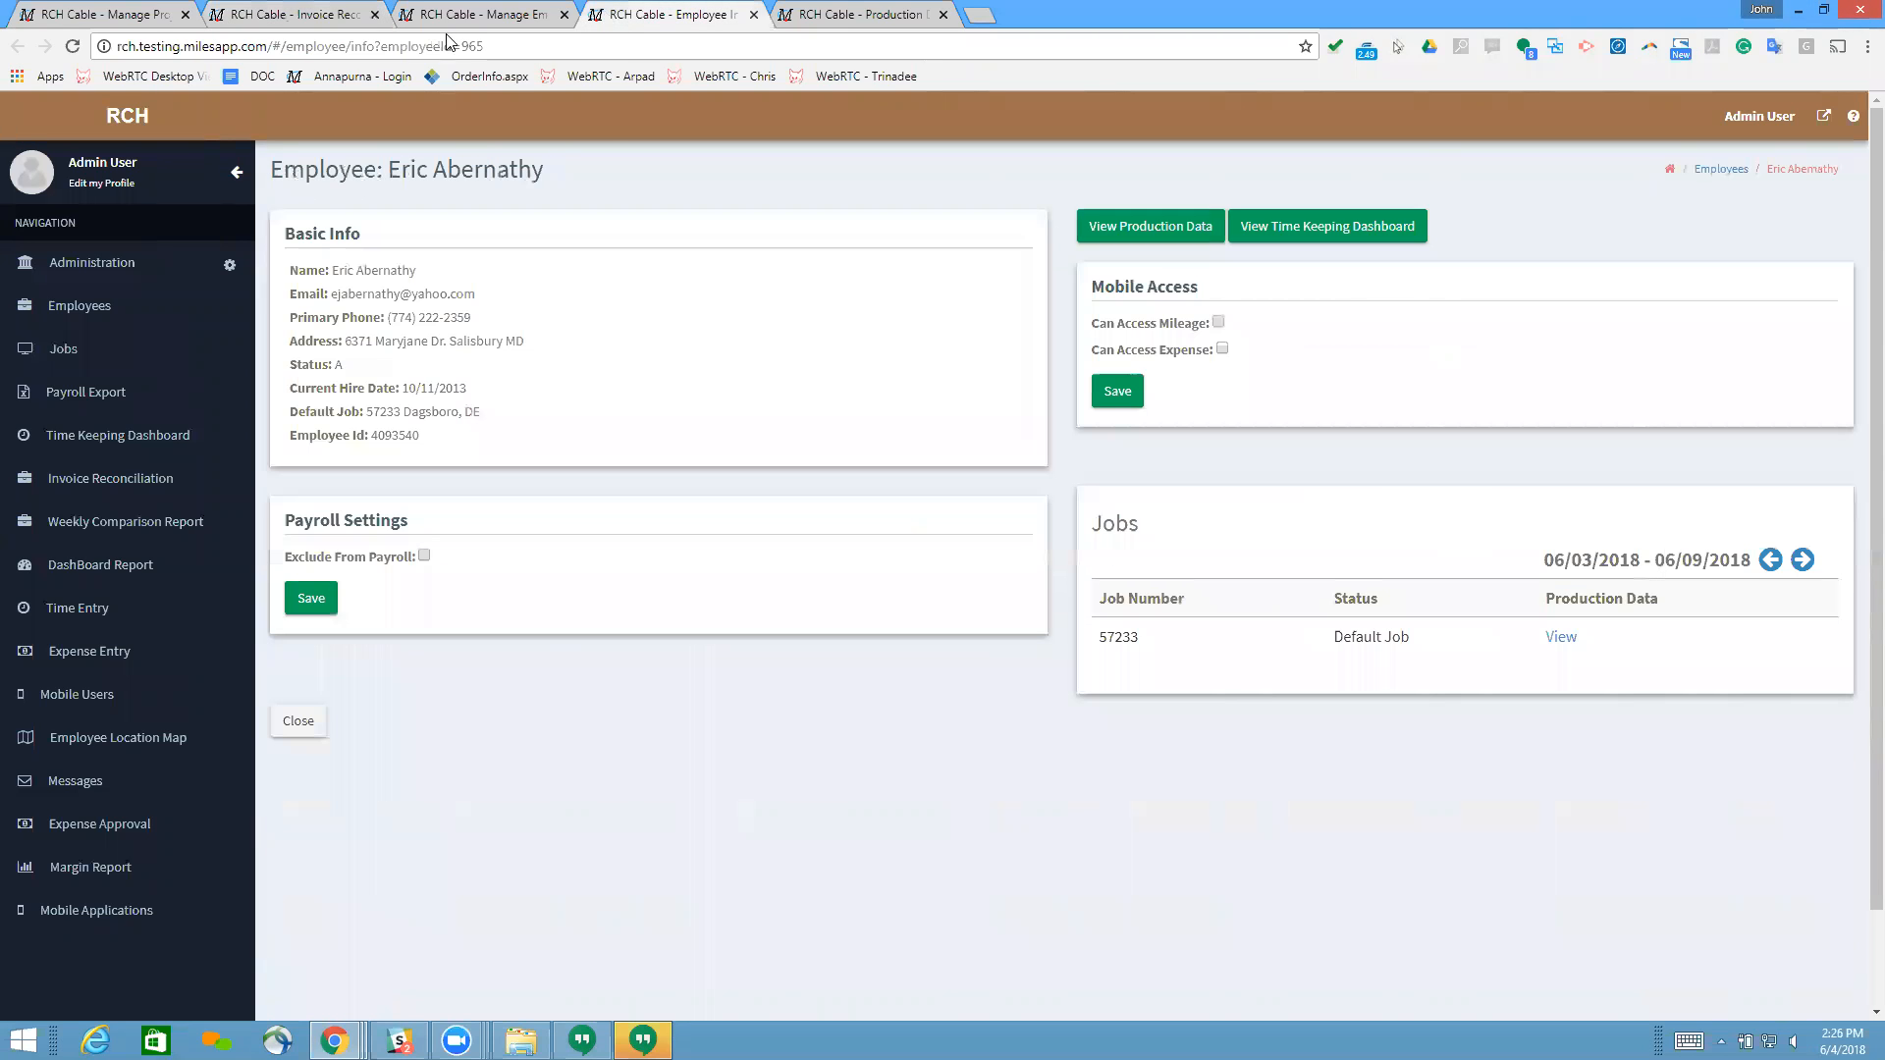
{"action": "left_click", "coordinate": [316, 14]}
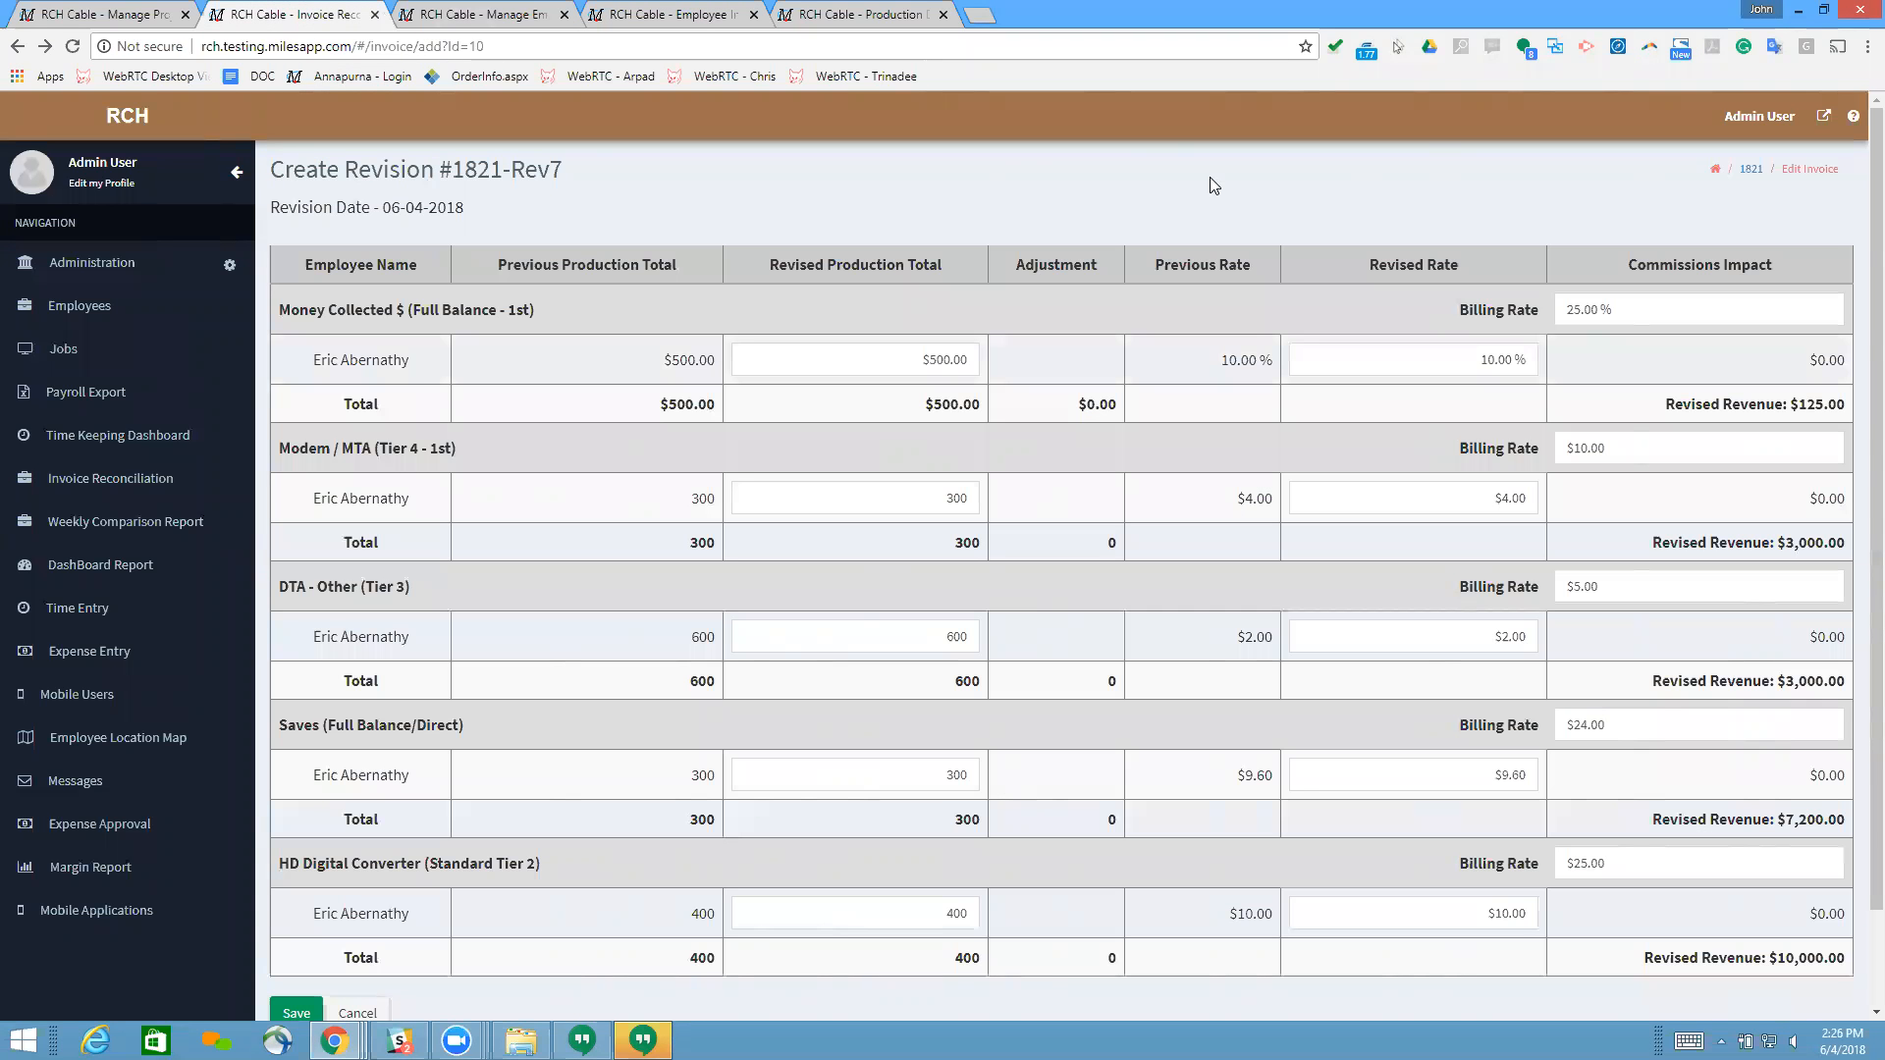
{"action": "key", "text": "ctrl+5"}
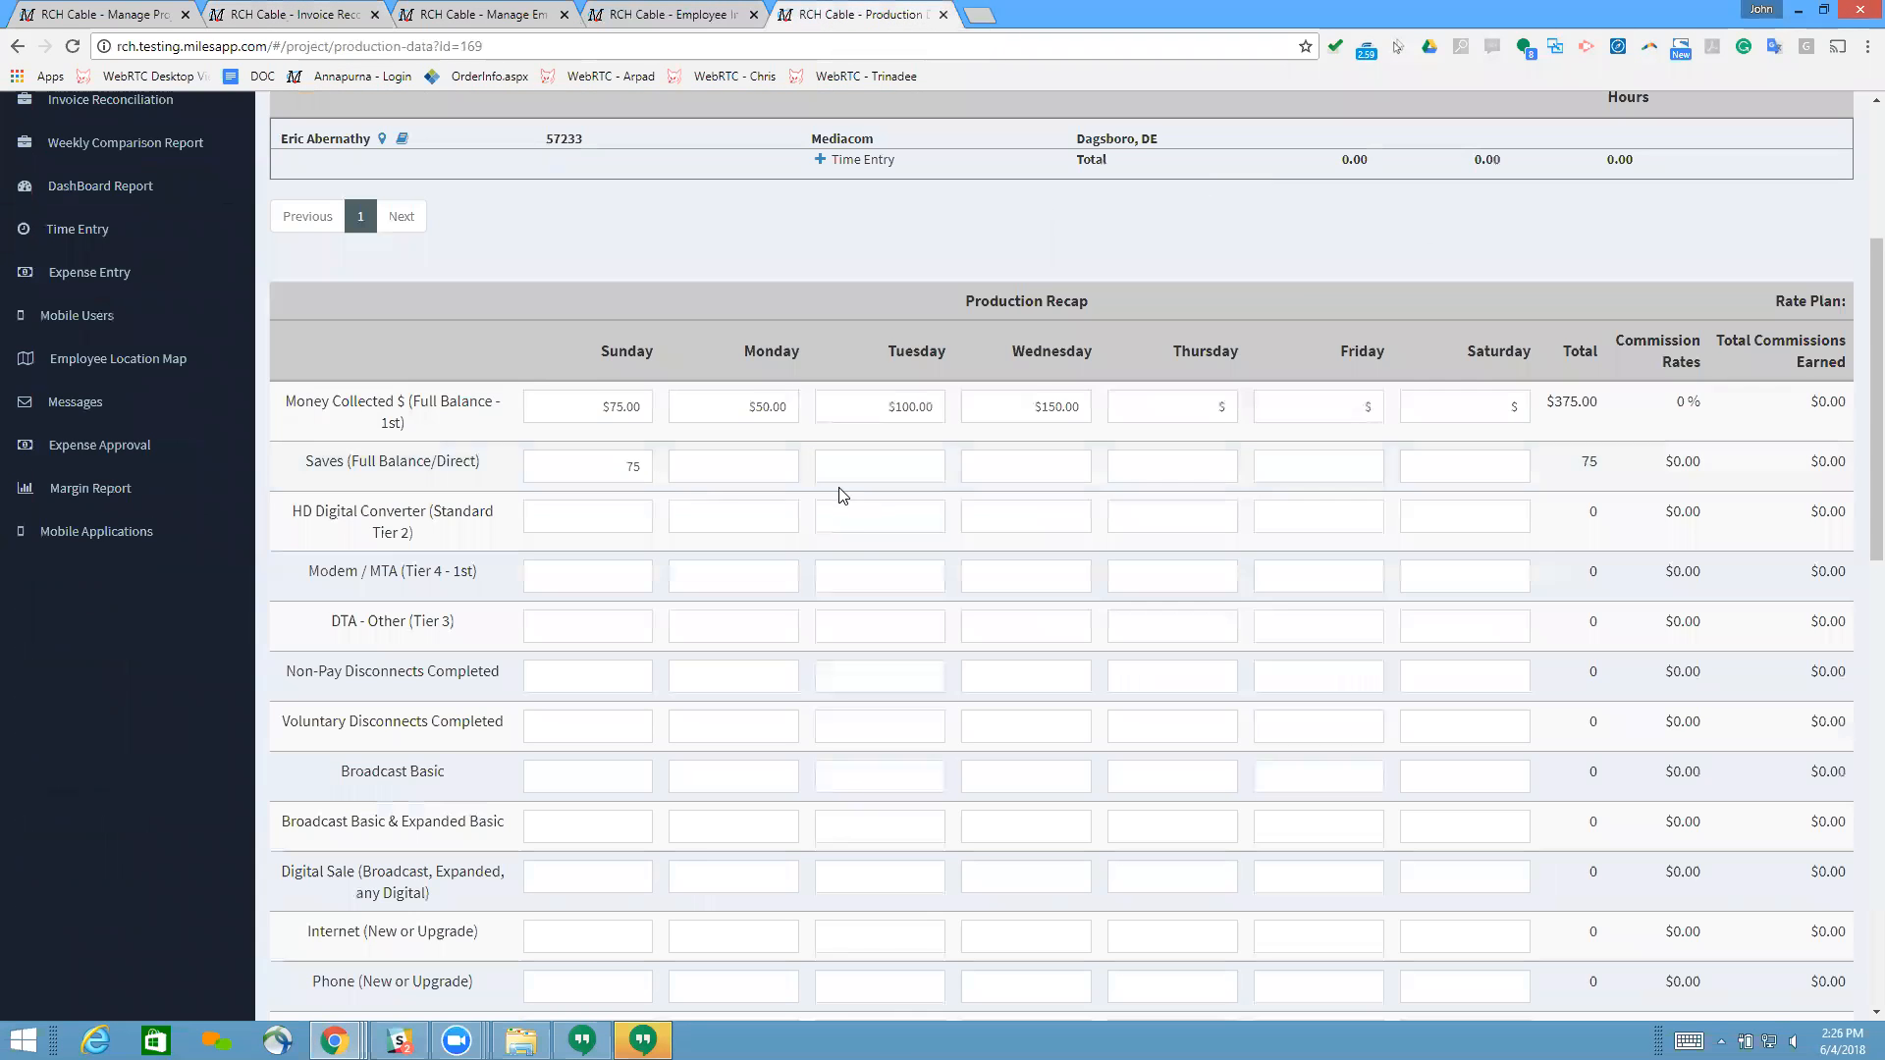
{"action": "scroll", "coordinate": [839, 496], "scroll_direction": "up", "scroll_amount": 4}
{"action": "scroll", "coordinate": [834, 545], "scroll_direction": "down", "scroll_amount": 9}
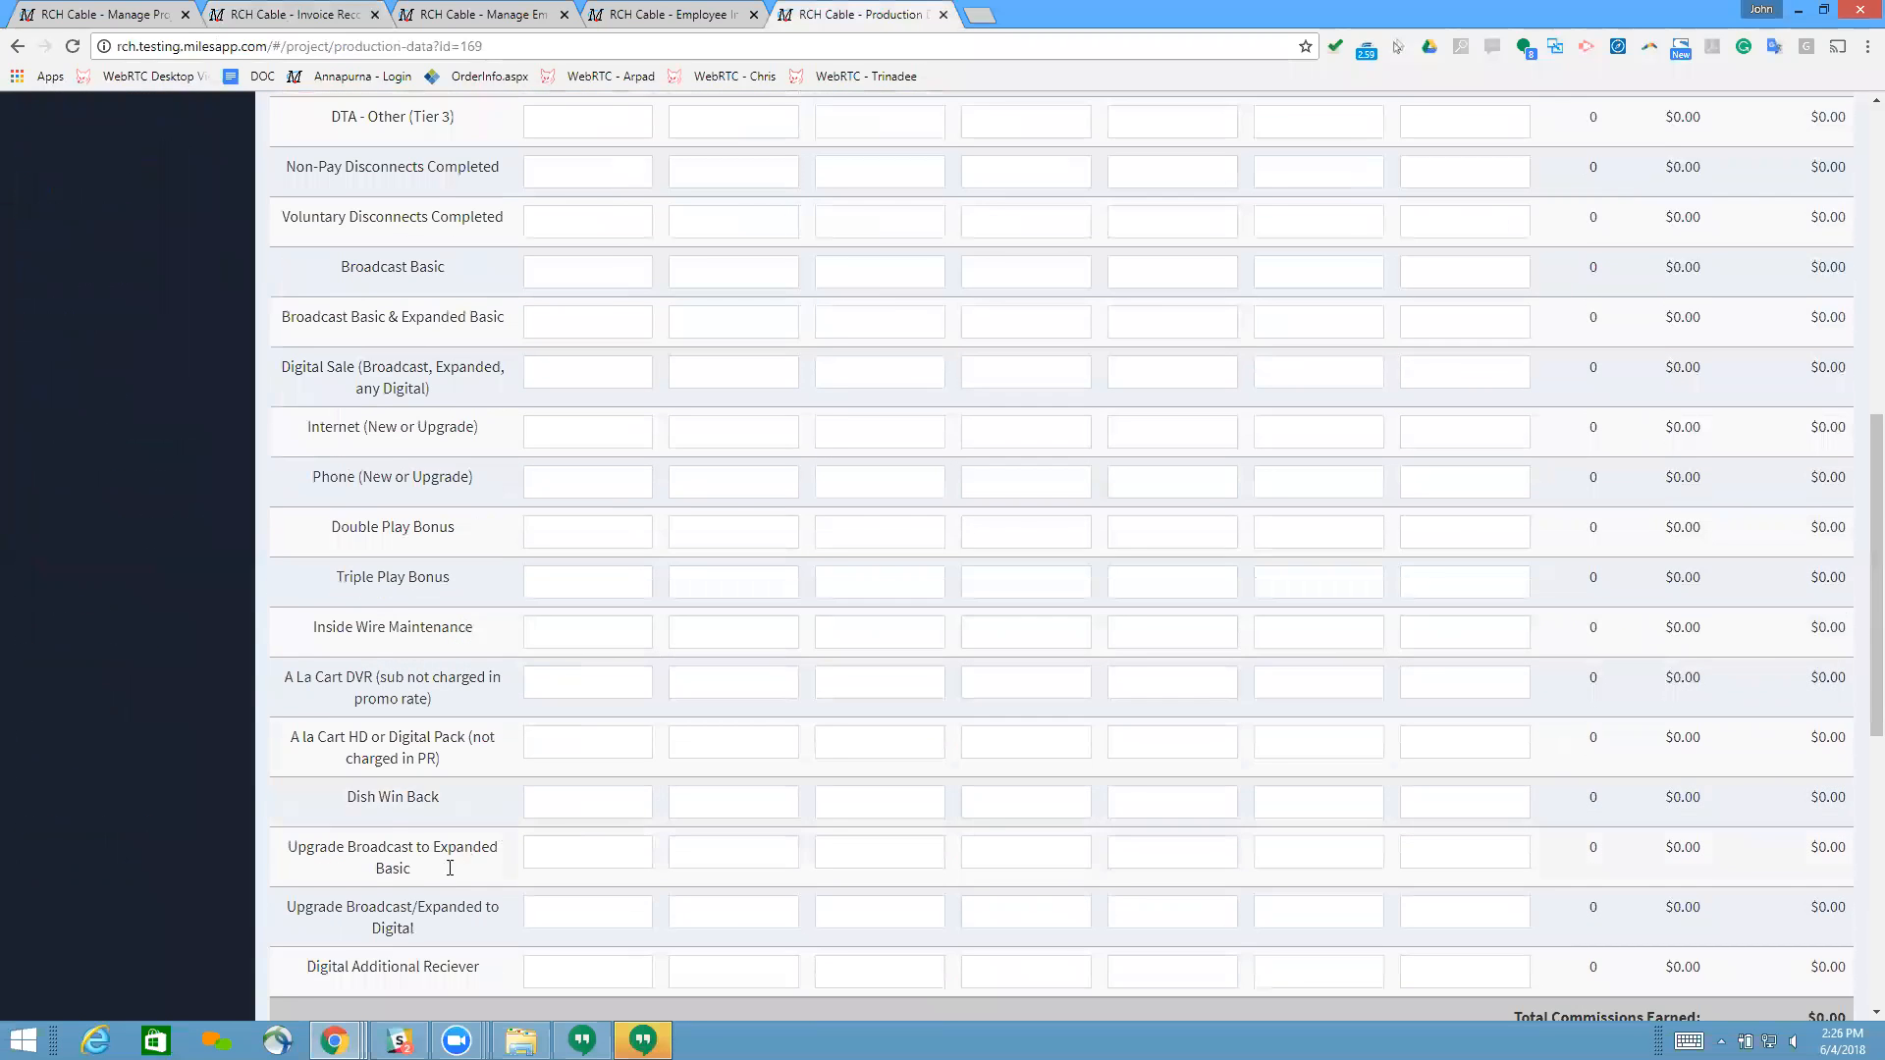
{"action": "scroll", "coordinate": [449, 868], "scroll_direction": "down", "scroll_amount": 1}
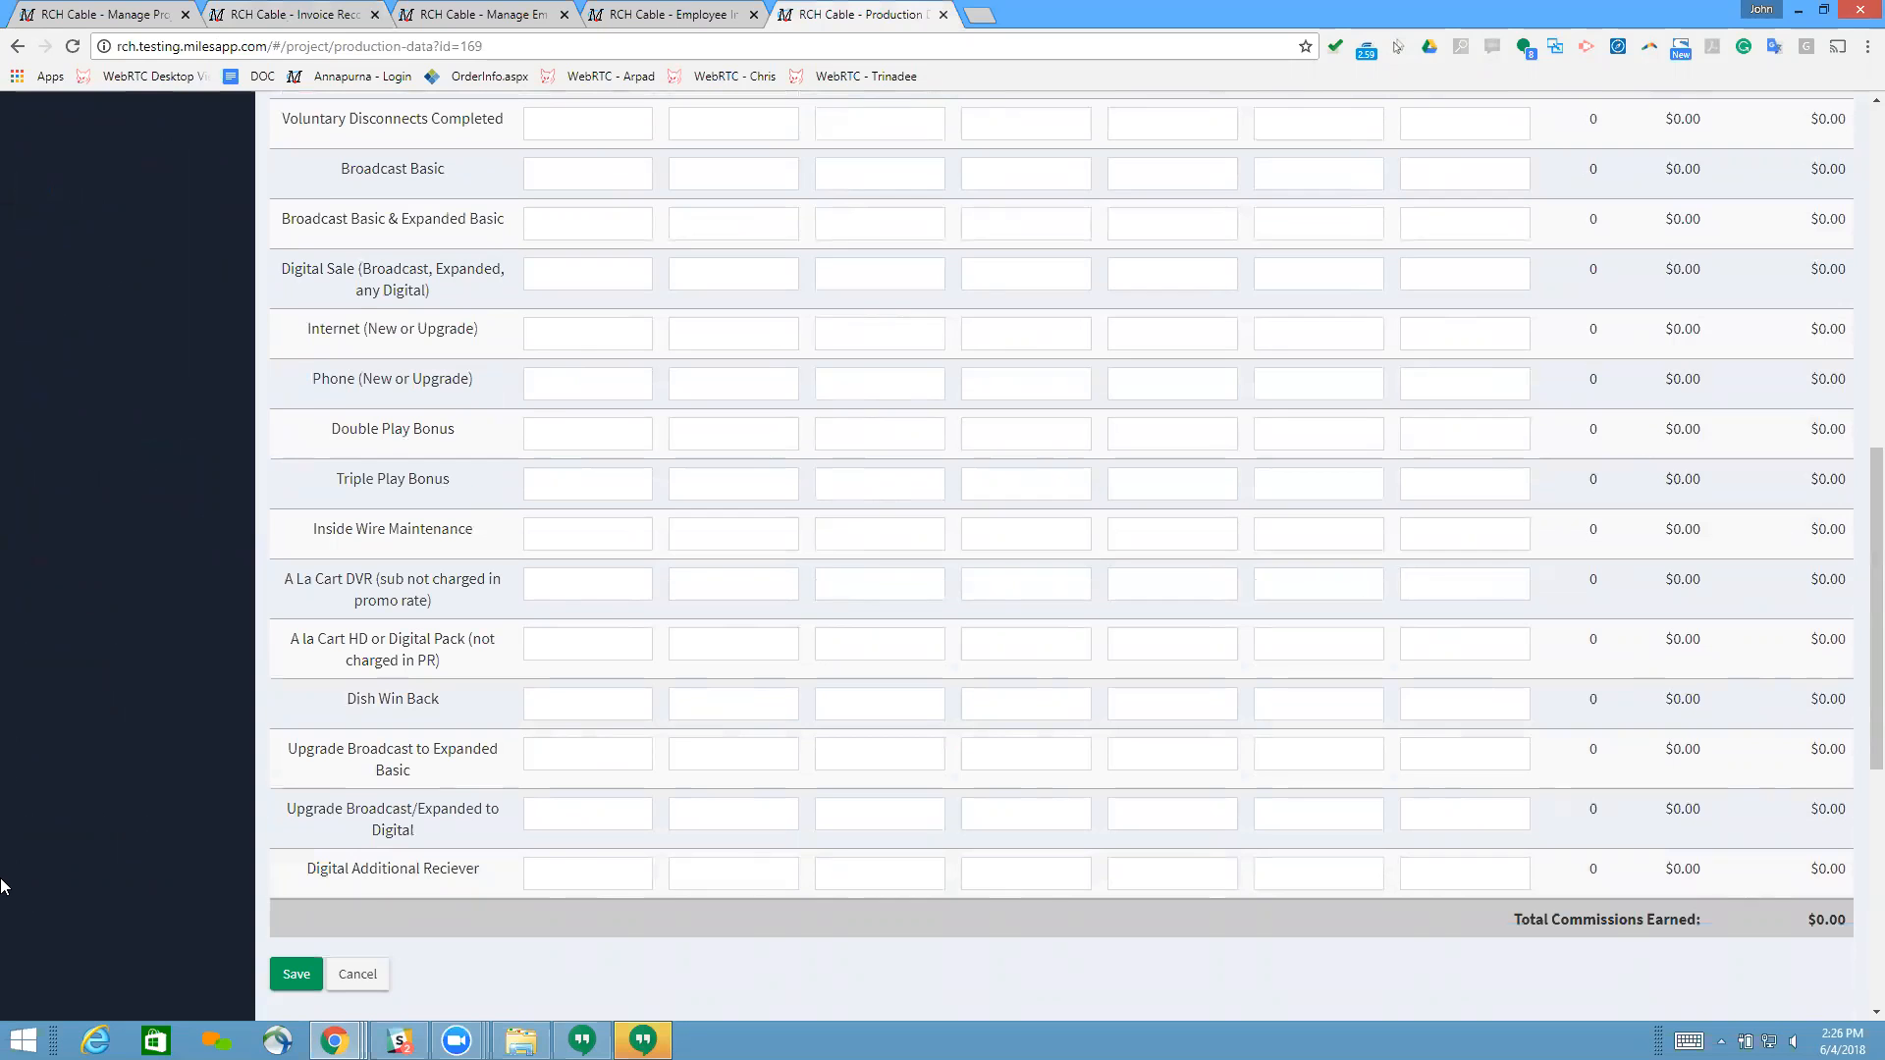
{"action": "scroll", "coordinate": [1347, 442], "scroll_direction": "up", "scroll_amount": 1}
{"action": "scroll", "coordinate": [1347, 442], "scroll_direction": "up", "scroll_amount": 4}
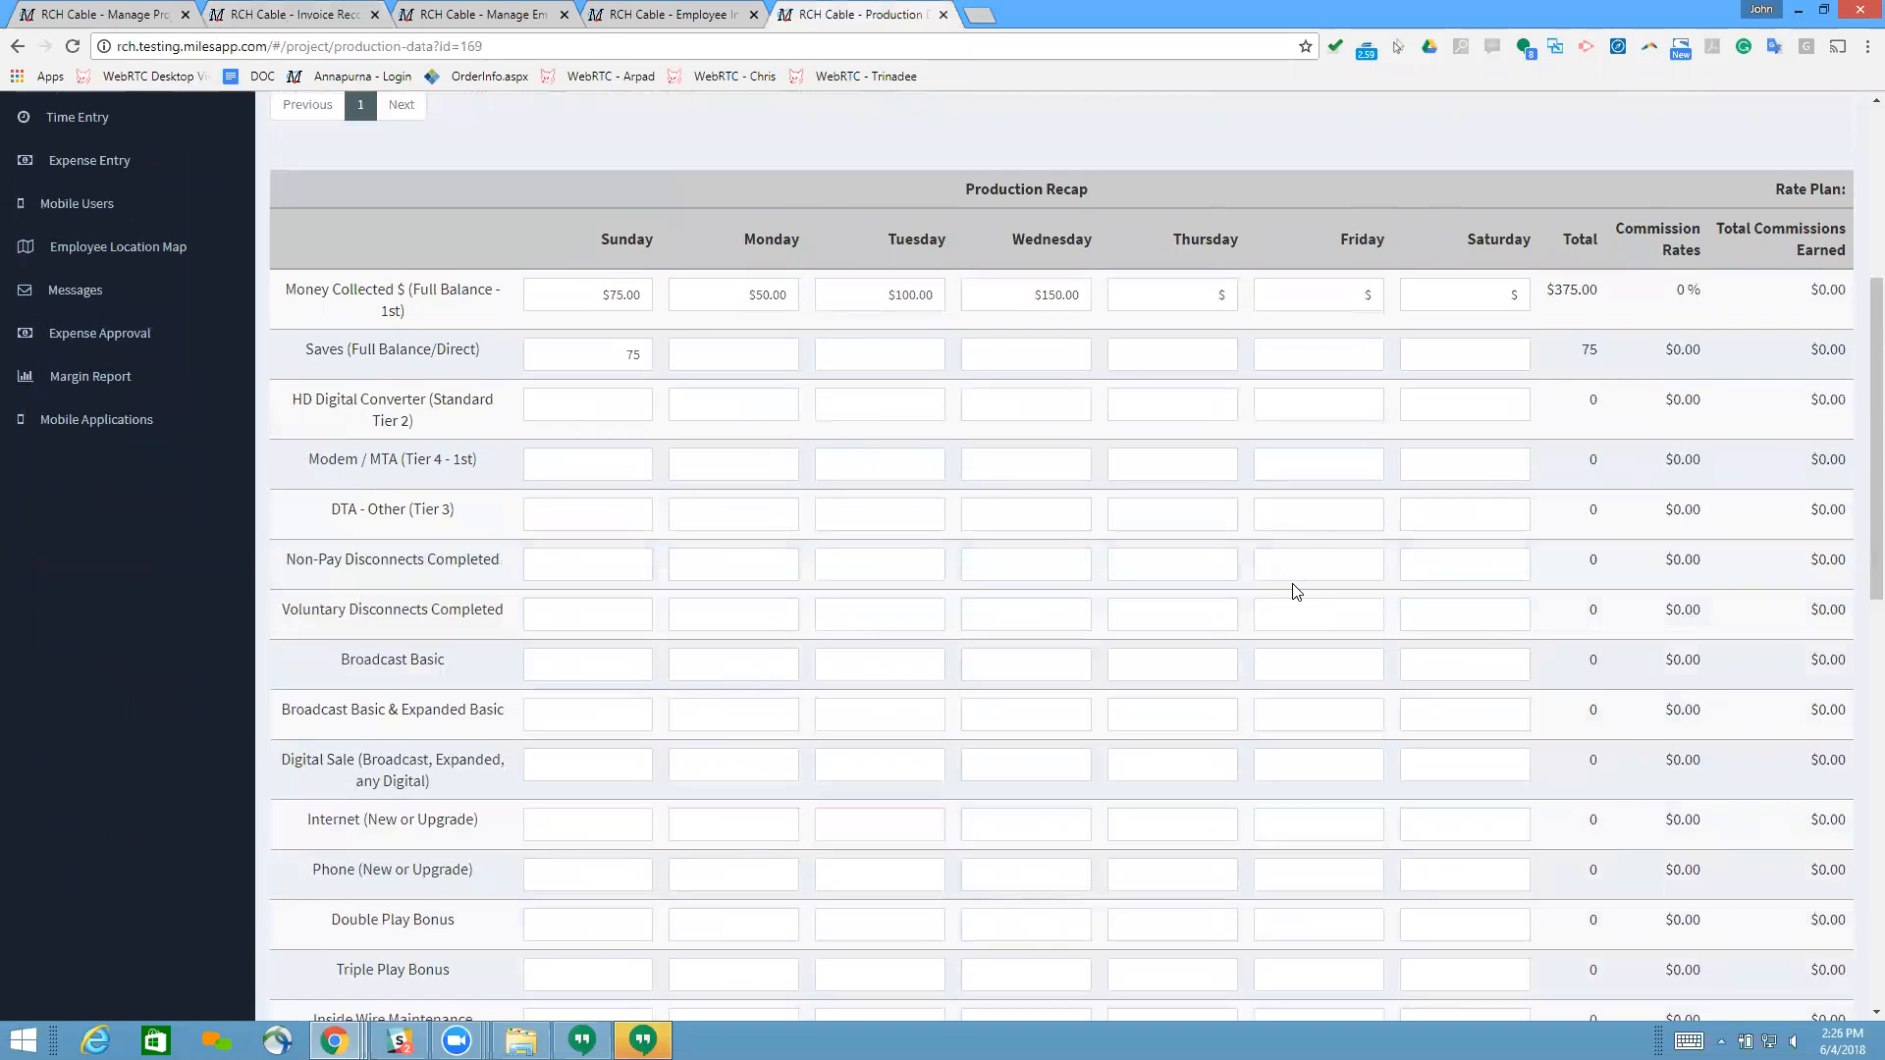
{"action": "scroll", "coordinate": [1296, 580], "scroll_direction": "down", "scroll_amount": 1}
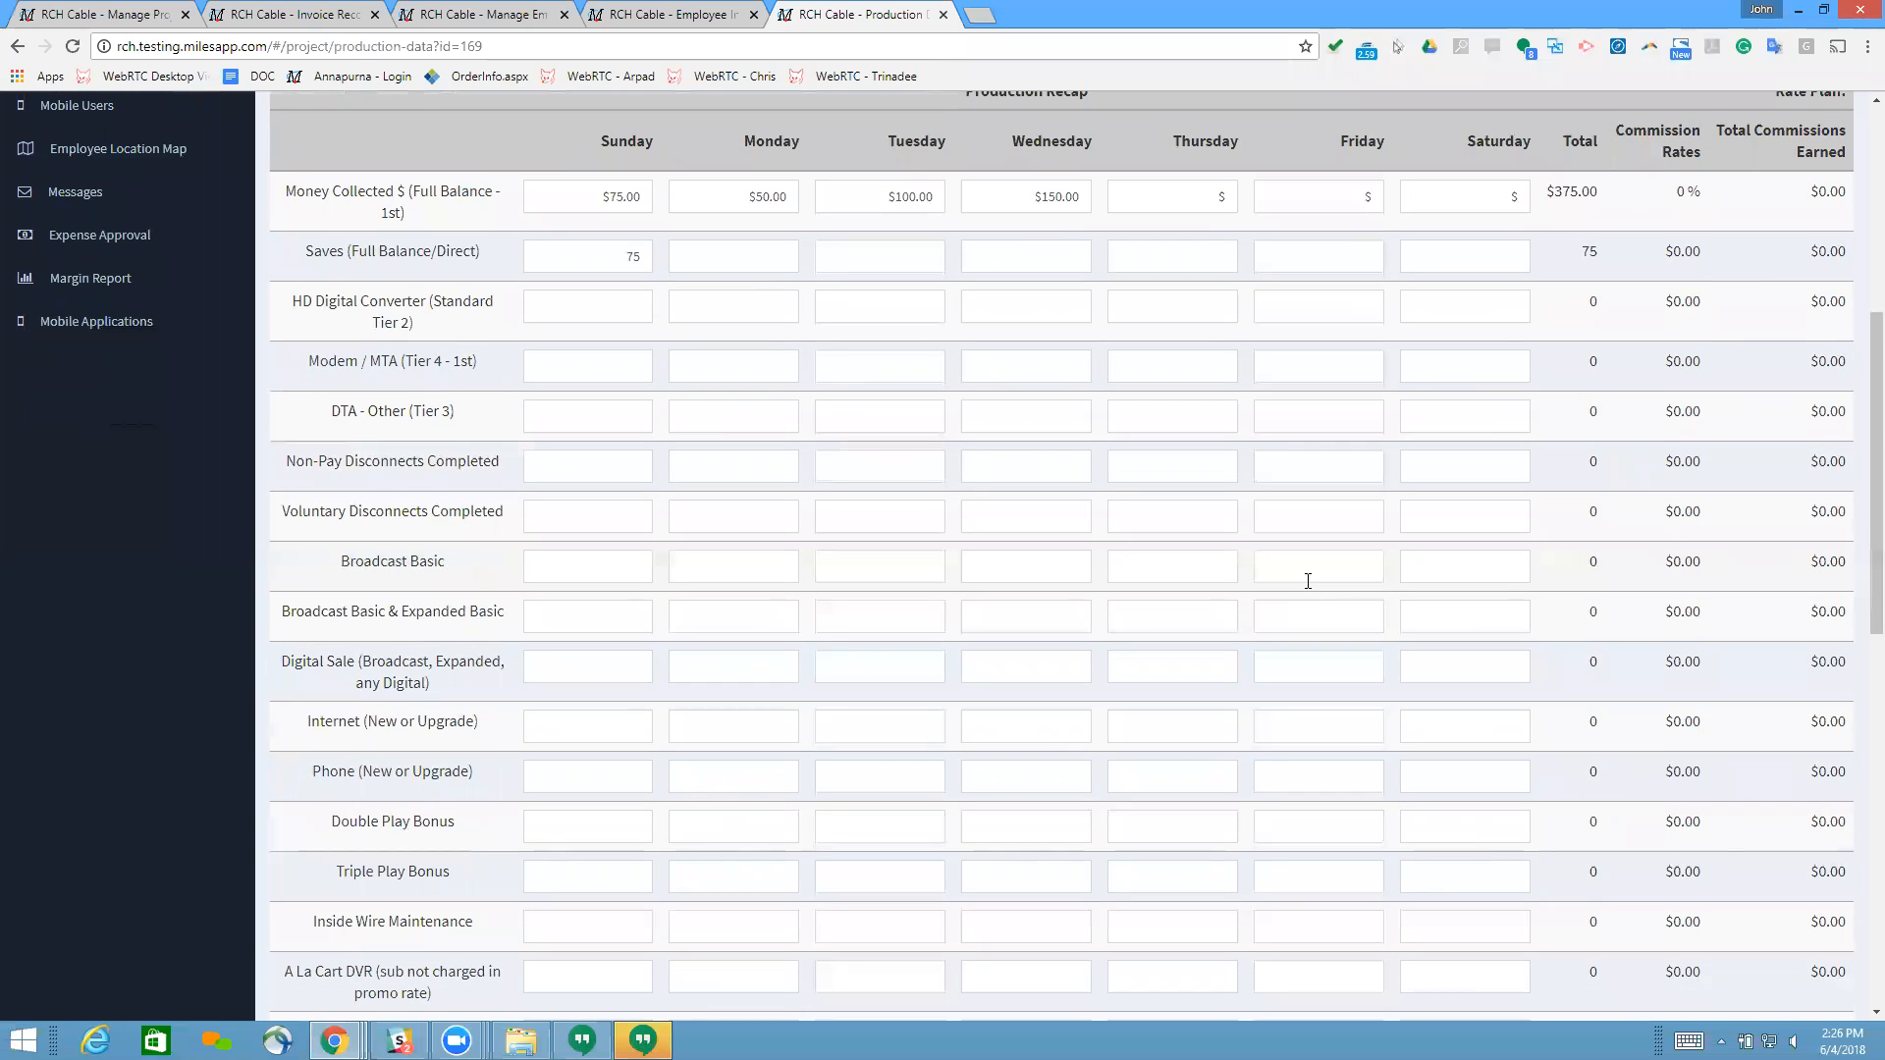
{"action": "scroll", "coordinate": [1308, 580], "scroll_direction": "down", "scroll_amount": 5}
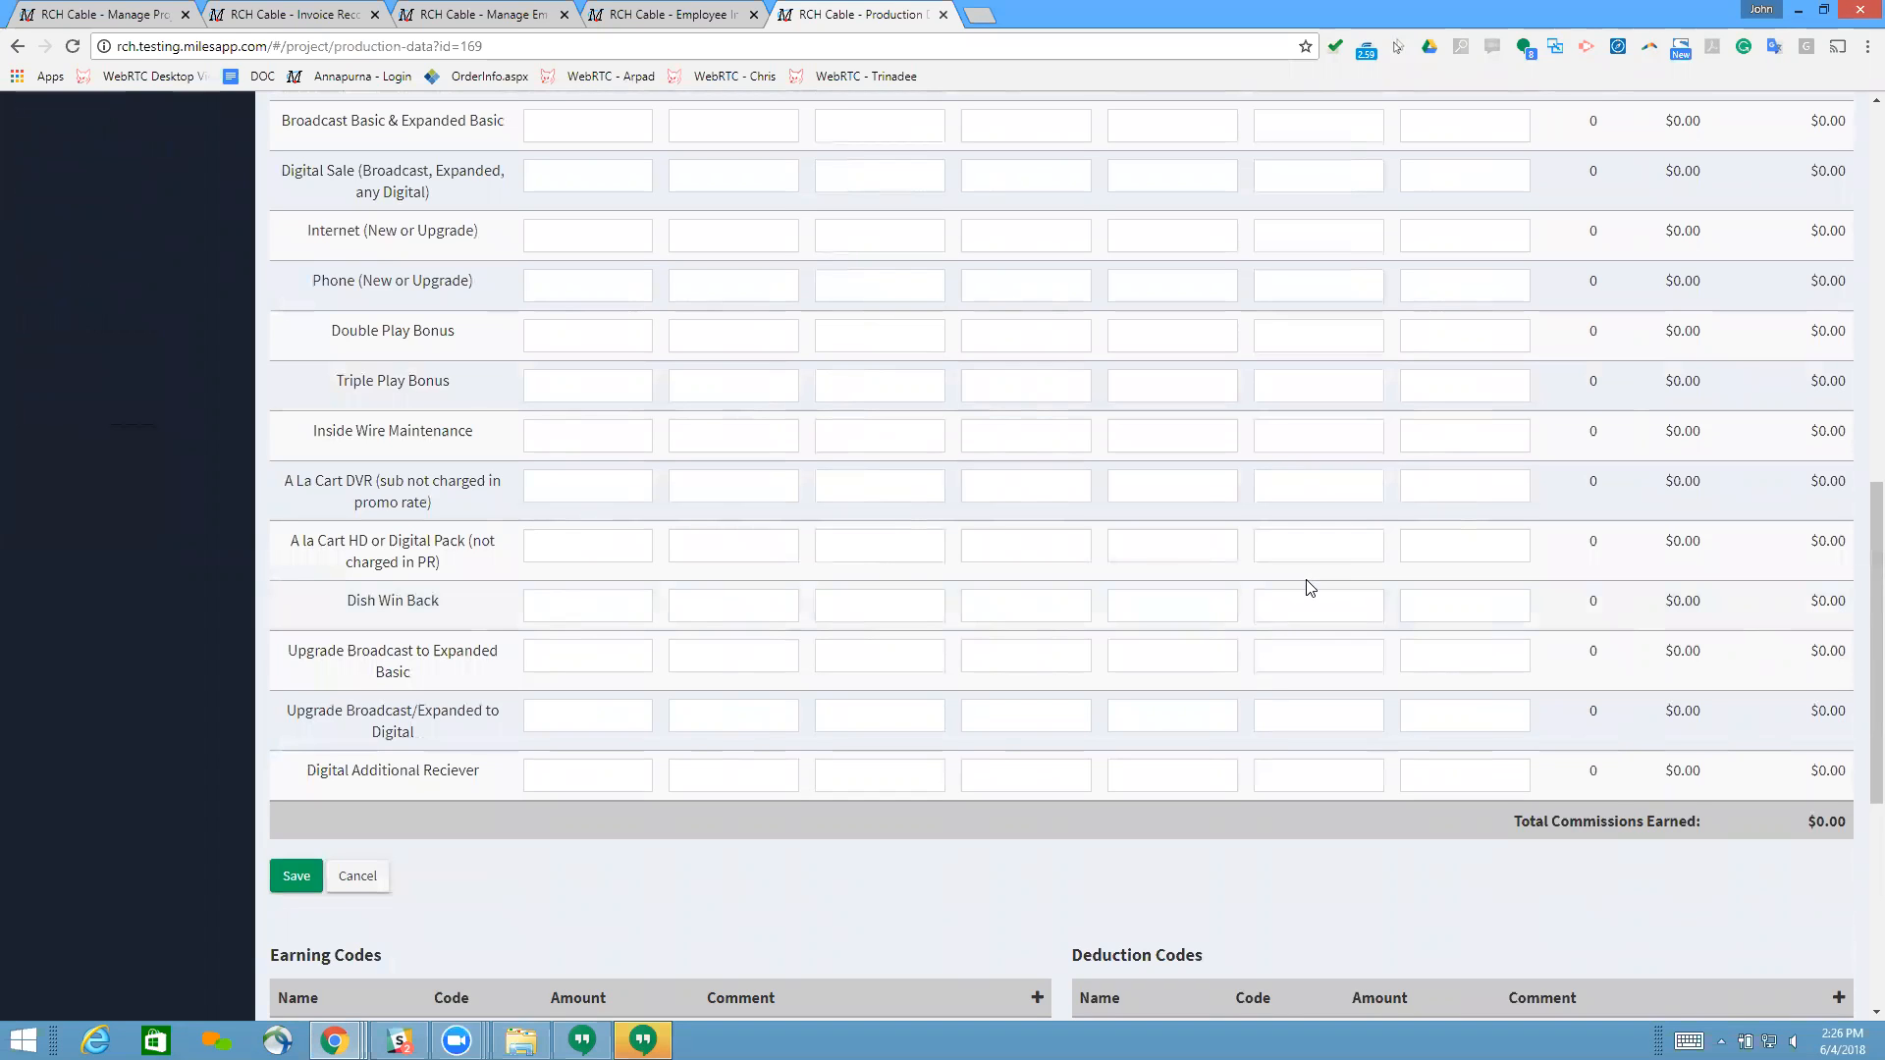
{"action": "scroll", "coordinate": [1310, 587], "scroll_direction": "down", "scroll_amount": 2}
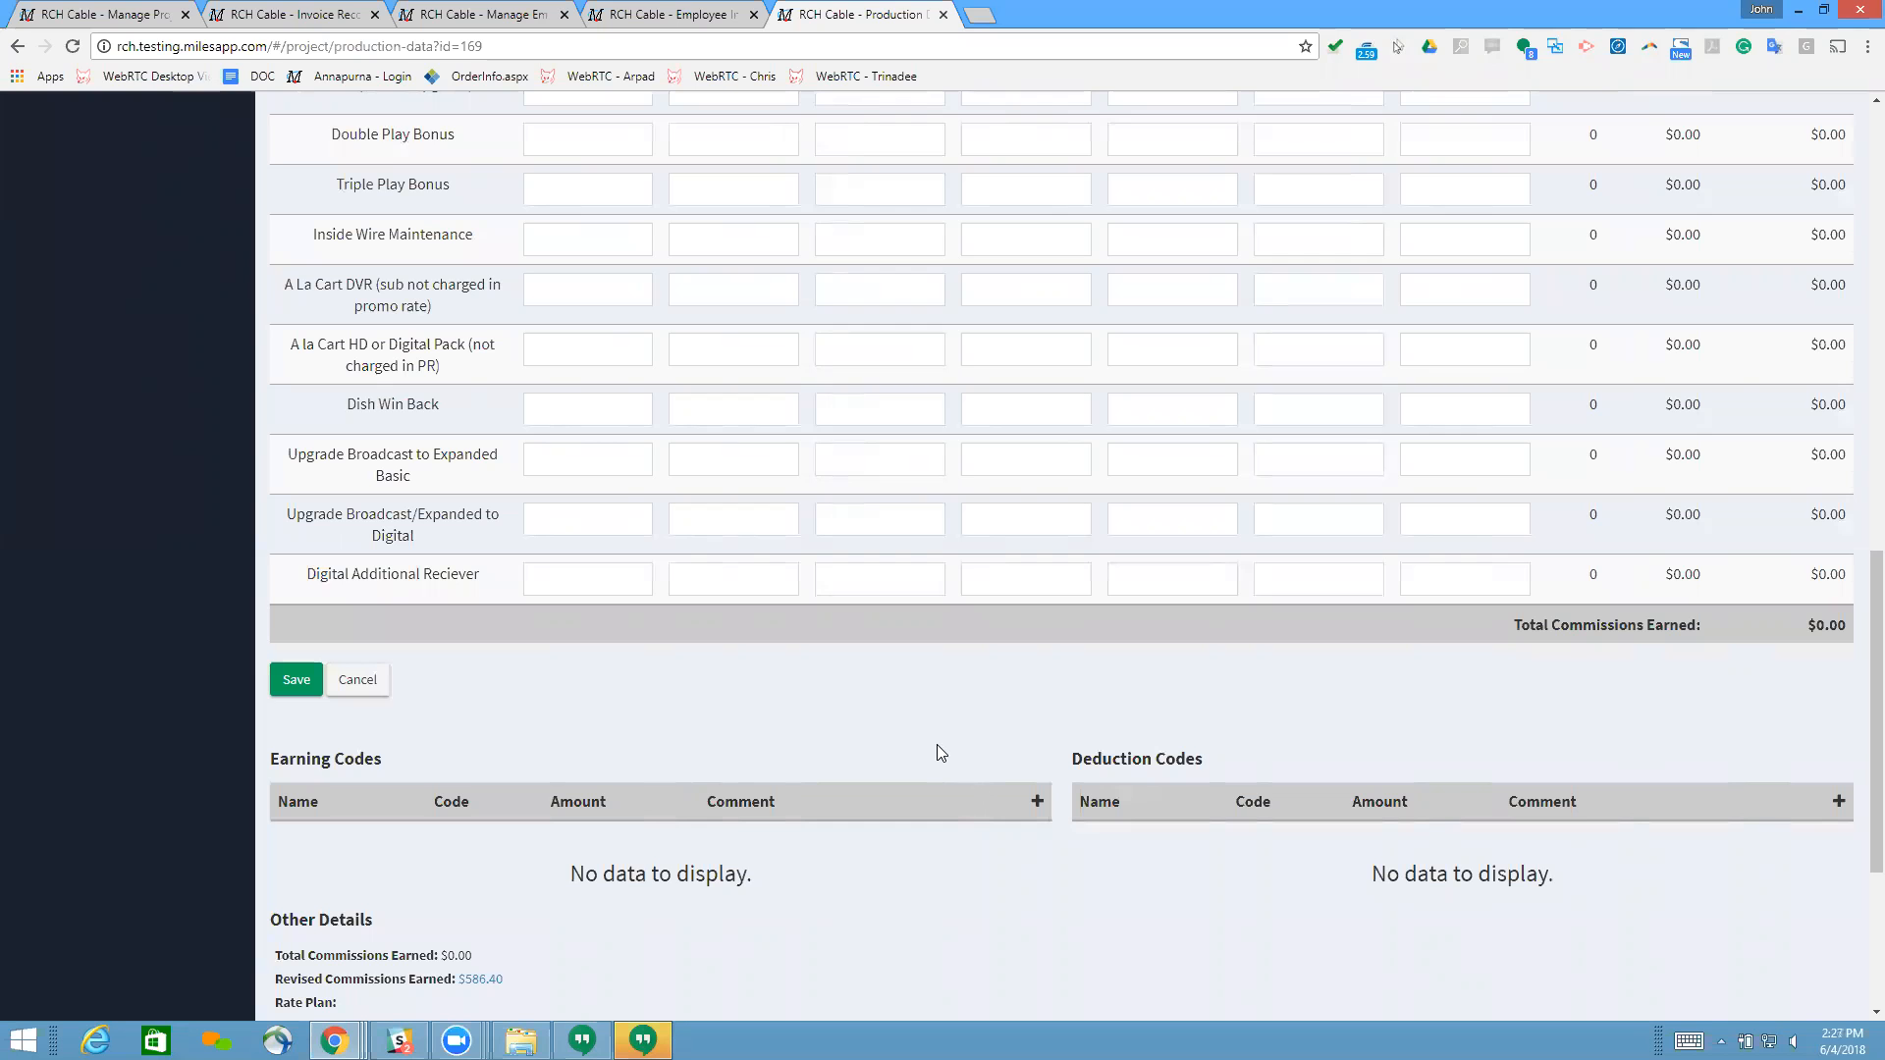
Step: Return to the invoice revision and close the open employee management and employee information pages
{"action": "scroll", "coordinate": [936, 744], "scroll_direction": "up", "scroll_amount": 15}
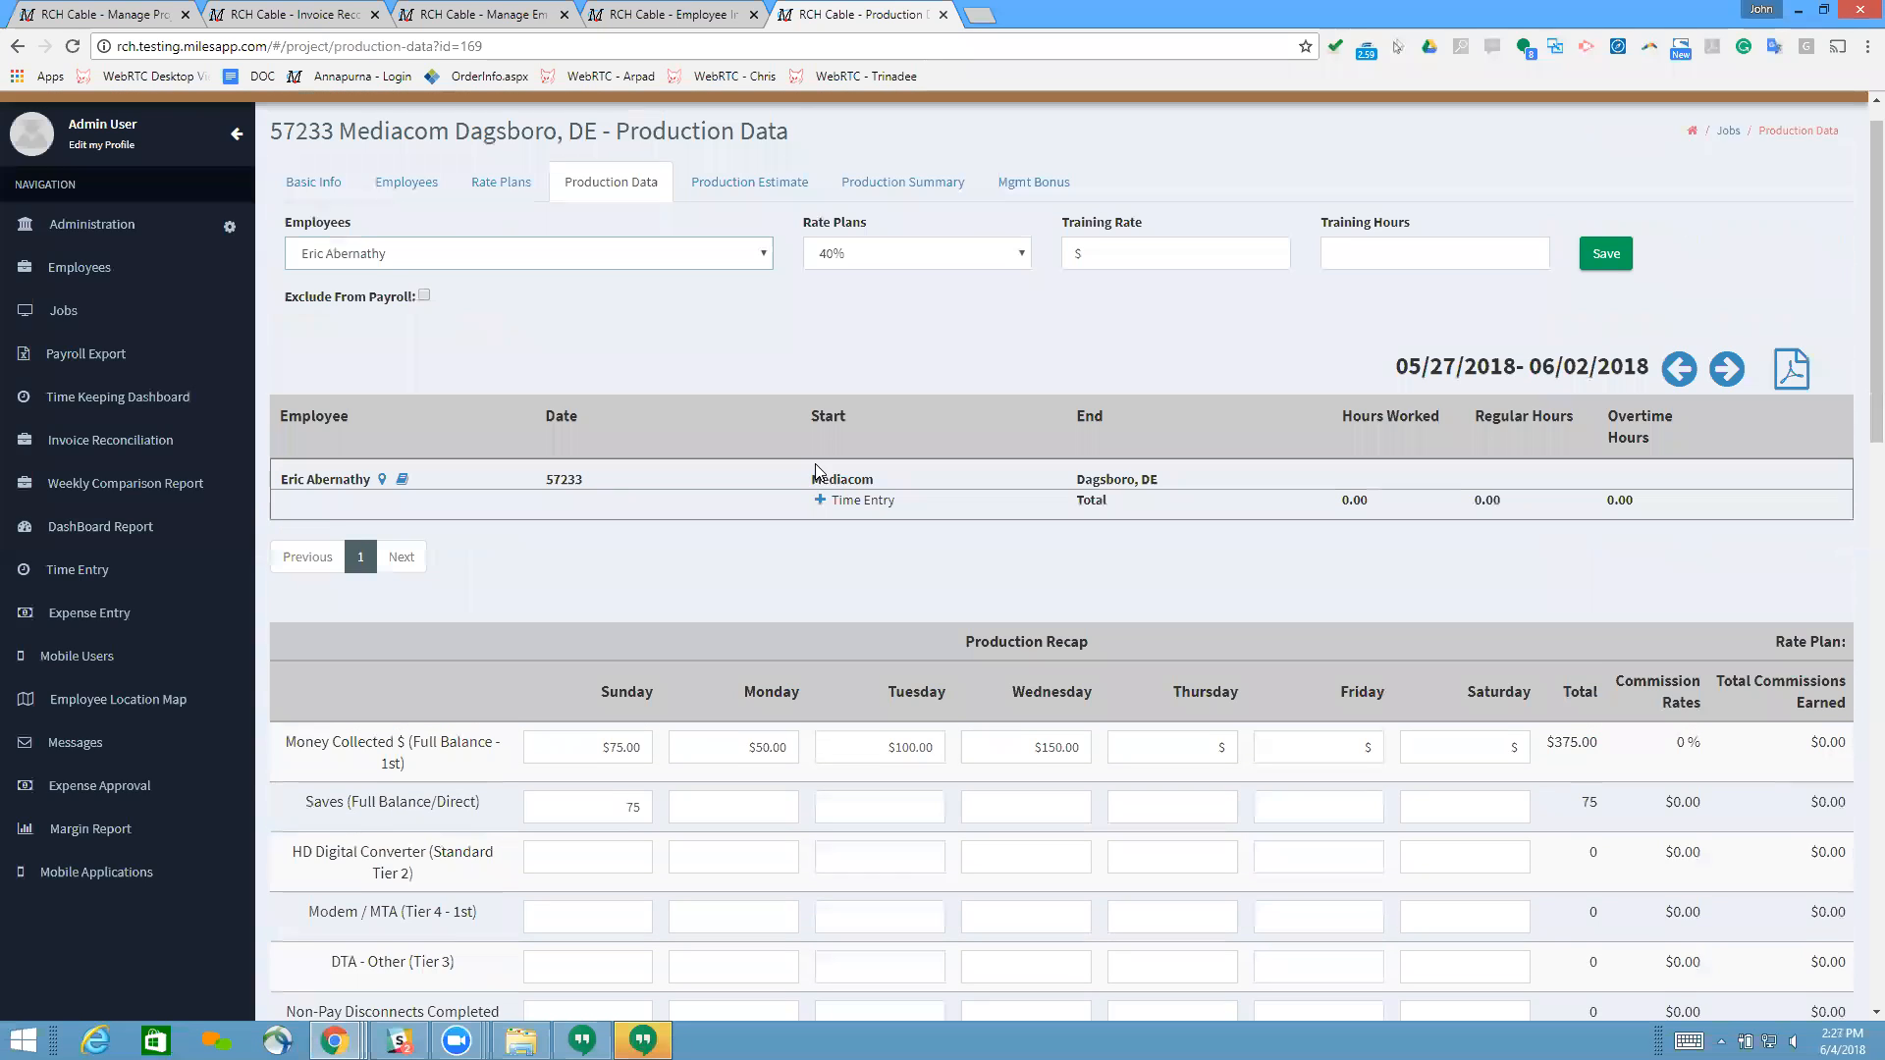
{"action": "left_click", "coordinate": [224, 12]}
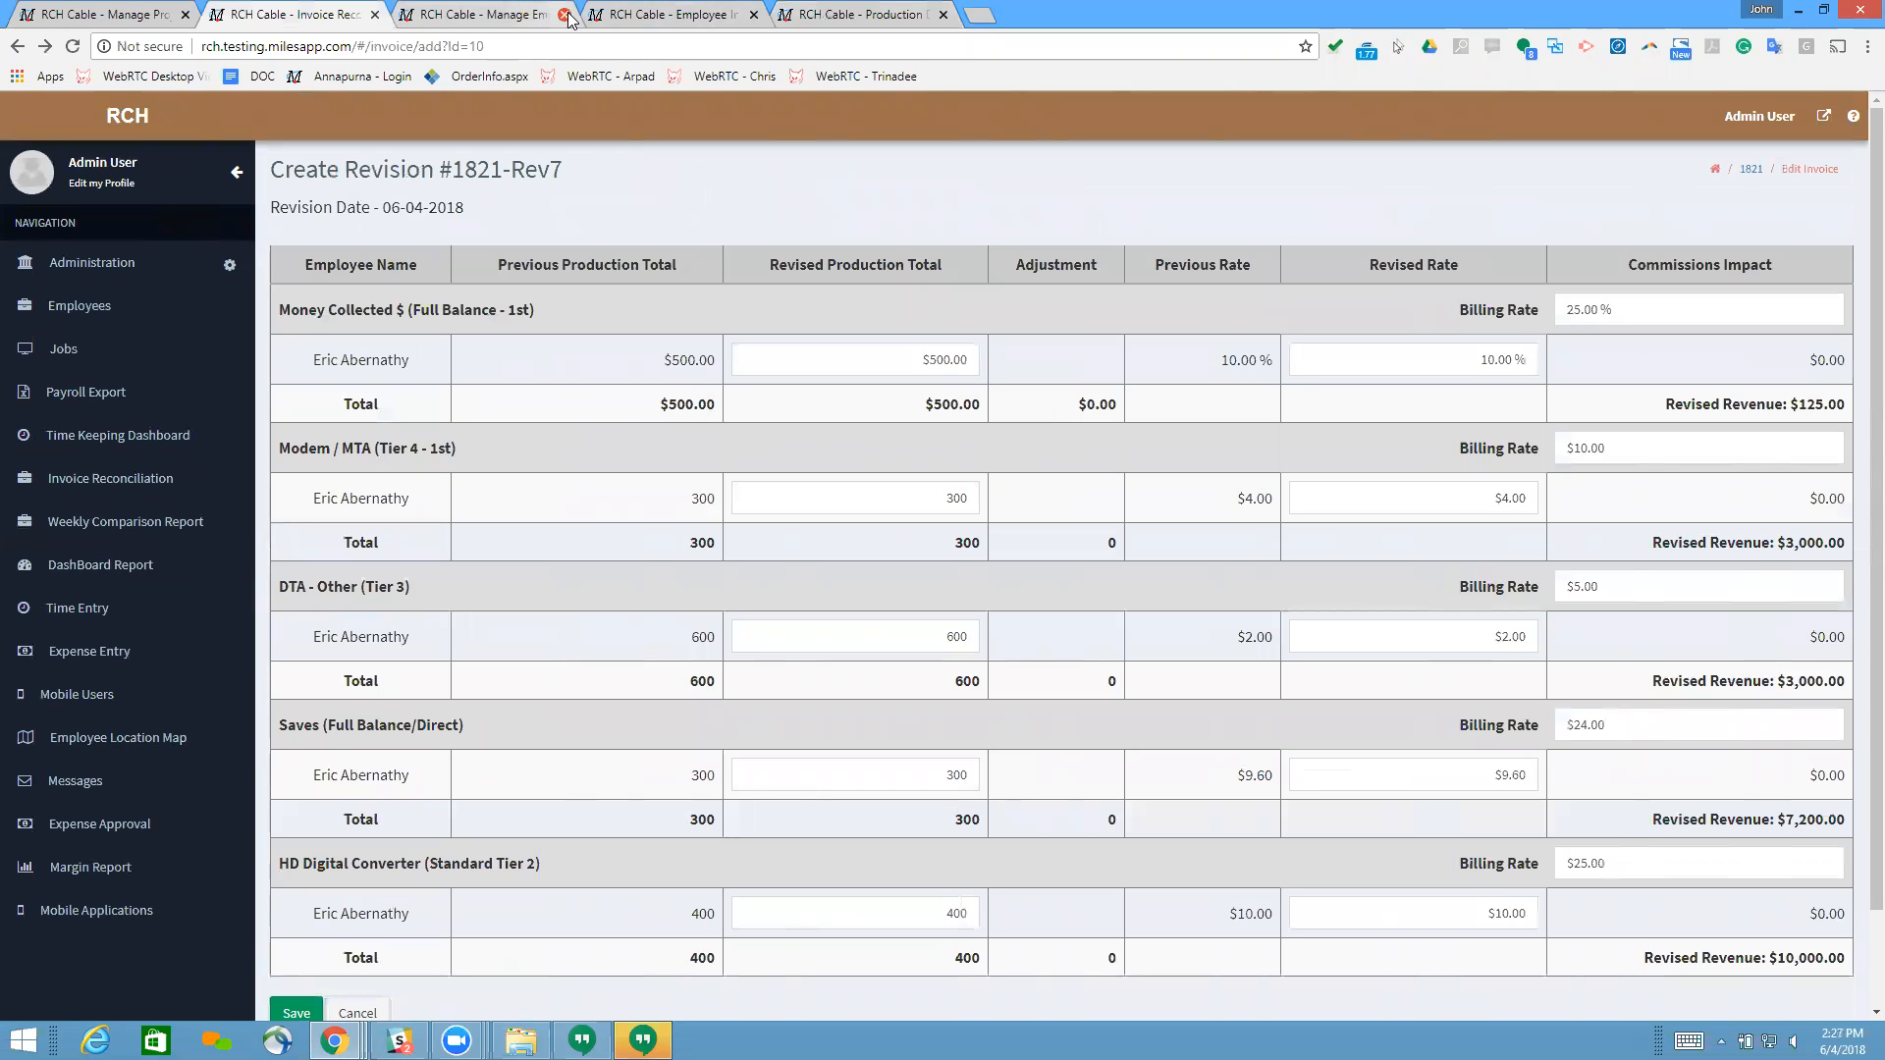
{"action": "left_click", "coordinate": [565, 13]}
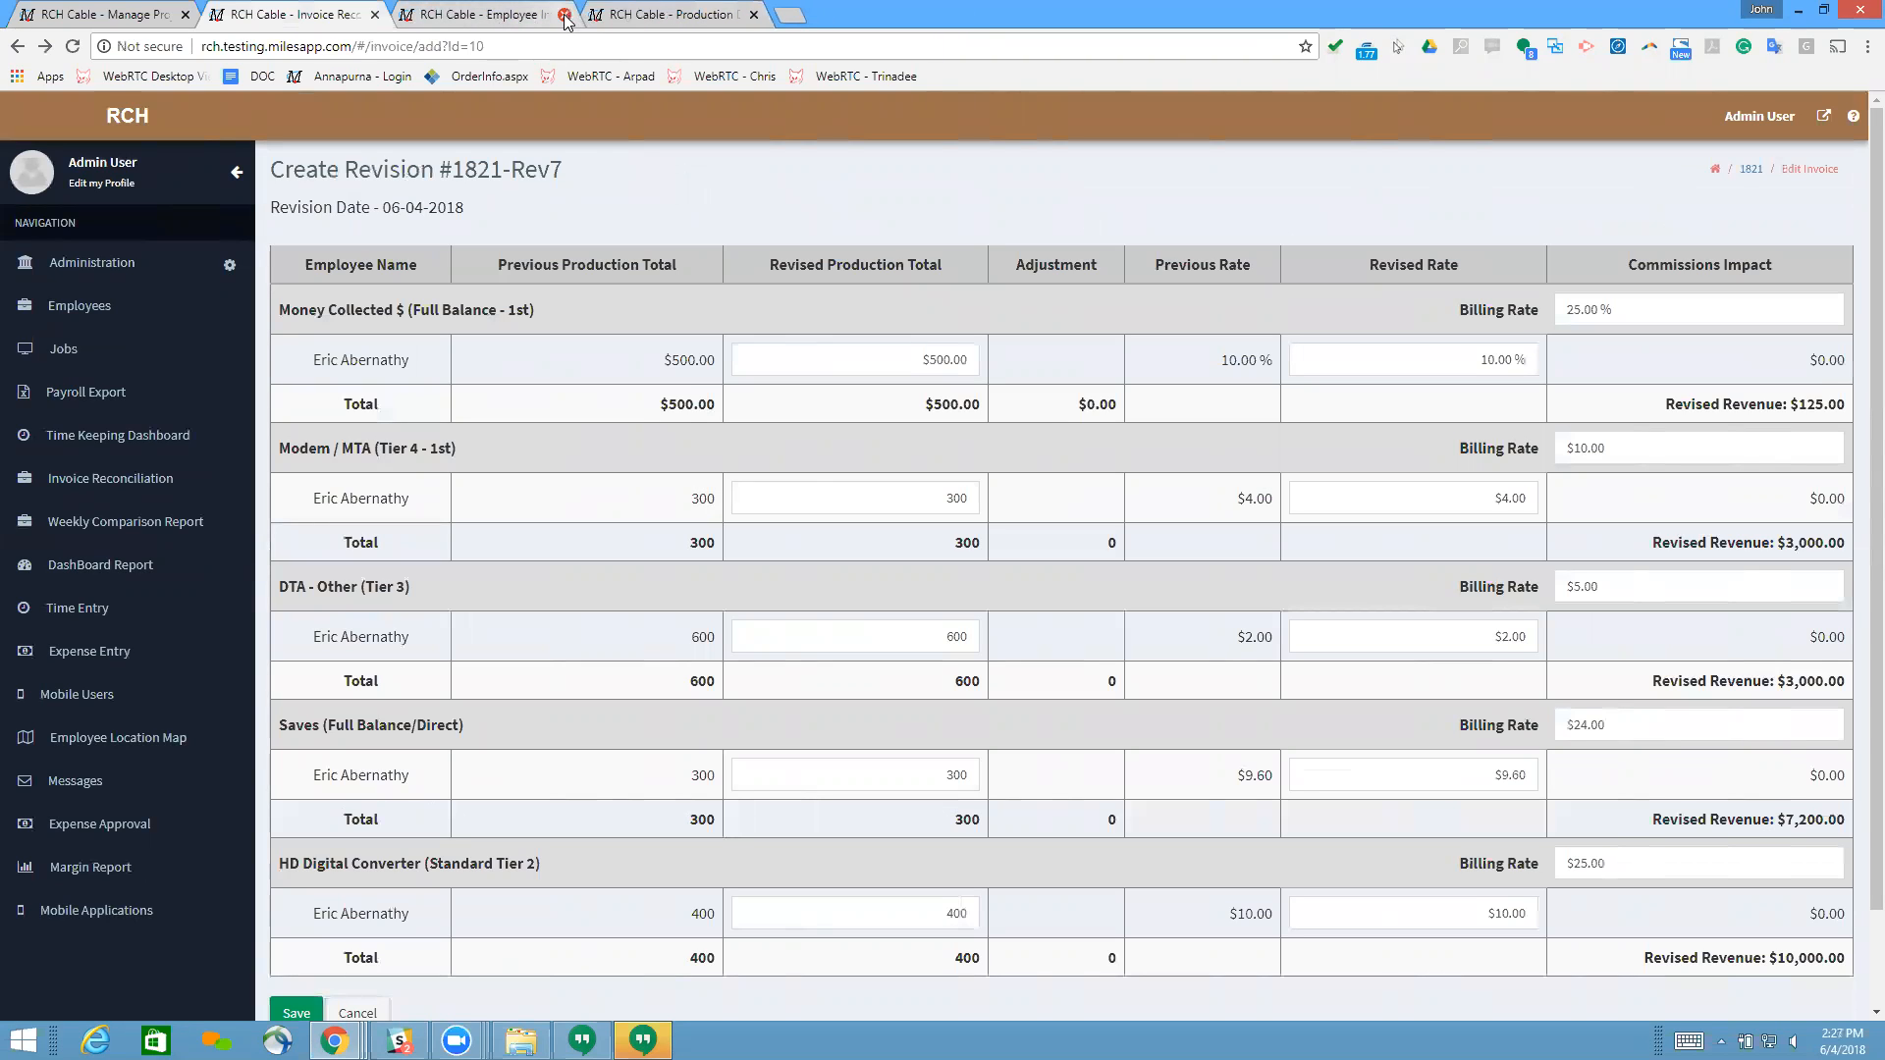
{"action": "left_click", "coordinate": [565, 13]}
Step: Examine the revision's production totals, adjustments, rates and commissions impact for every production line
{"action": "scroll", "coordinate": [829, 469], "scroll_direction": "down", "scroll_amount": 1}
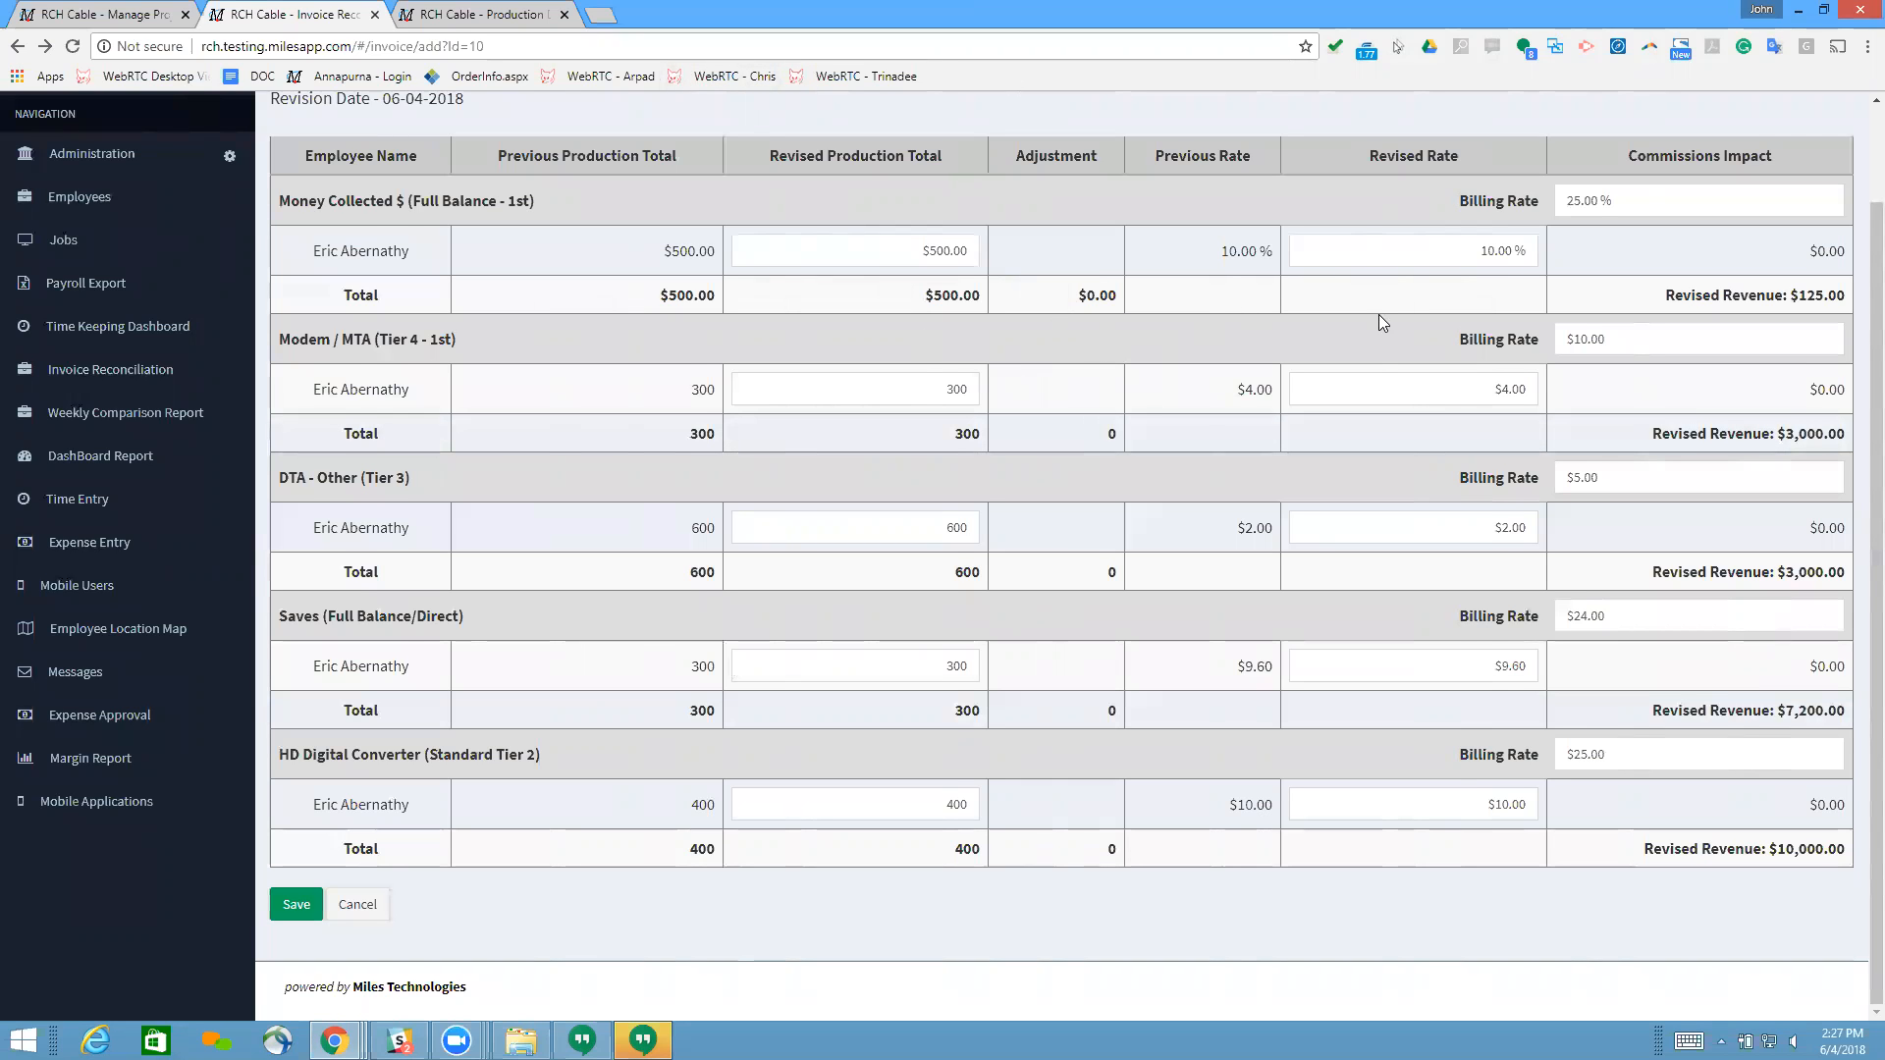
{"action": "scroll", "coordinate": [1378, 314], "scroll_direction": "up", "scroll_amount": 2}
{"action": "scroll", "coordinate": [1033, 380], "scroll_direction": "down", "scroll_amount": 2}
{"action": "scroll", "coordinate": [1007, 355], "scroll_direction": "up", "scroll_amount": 2}
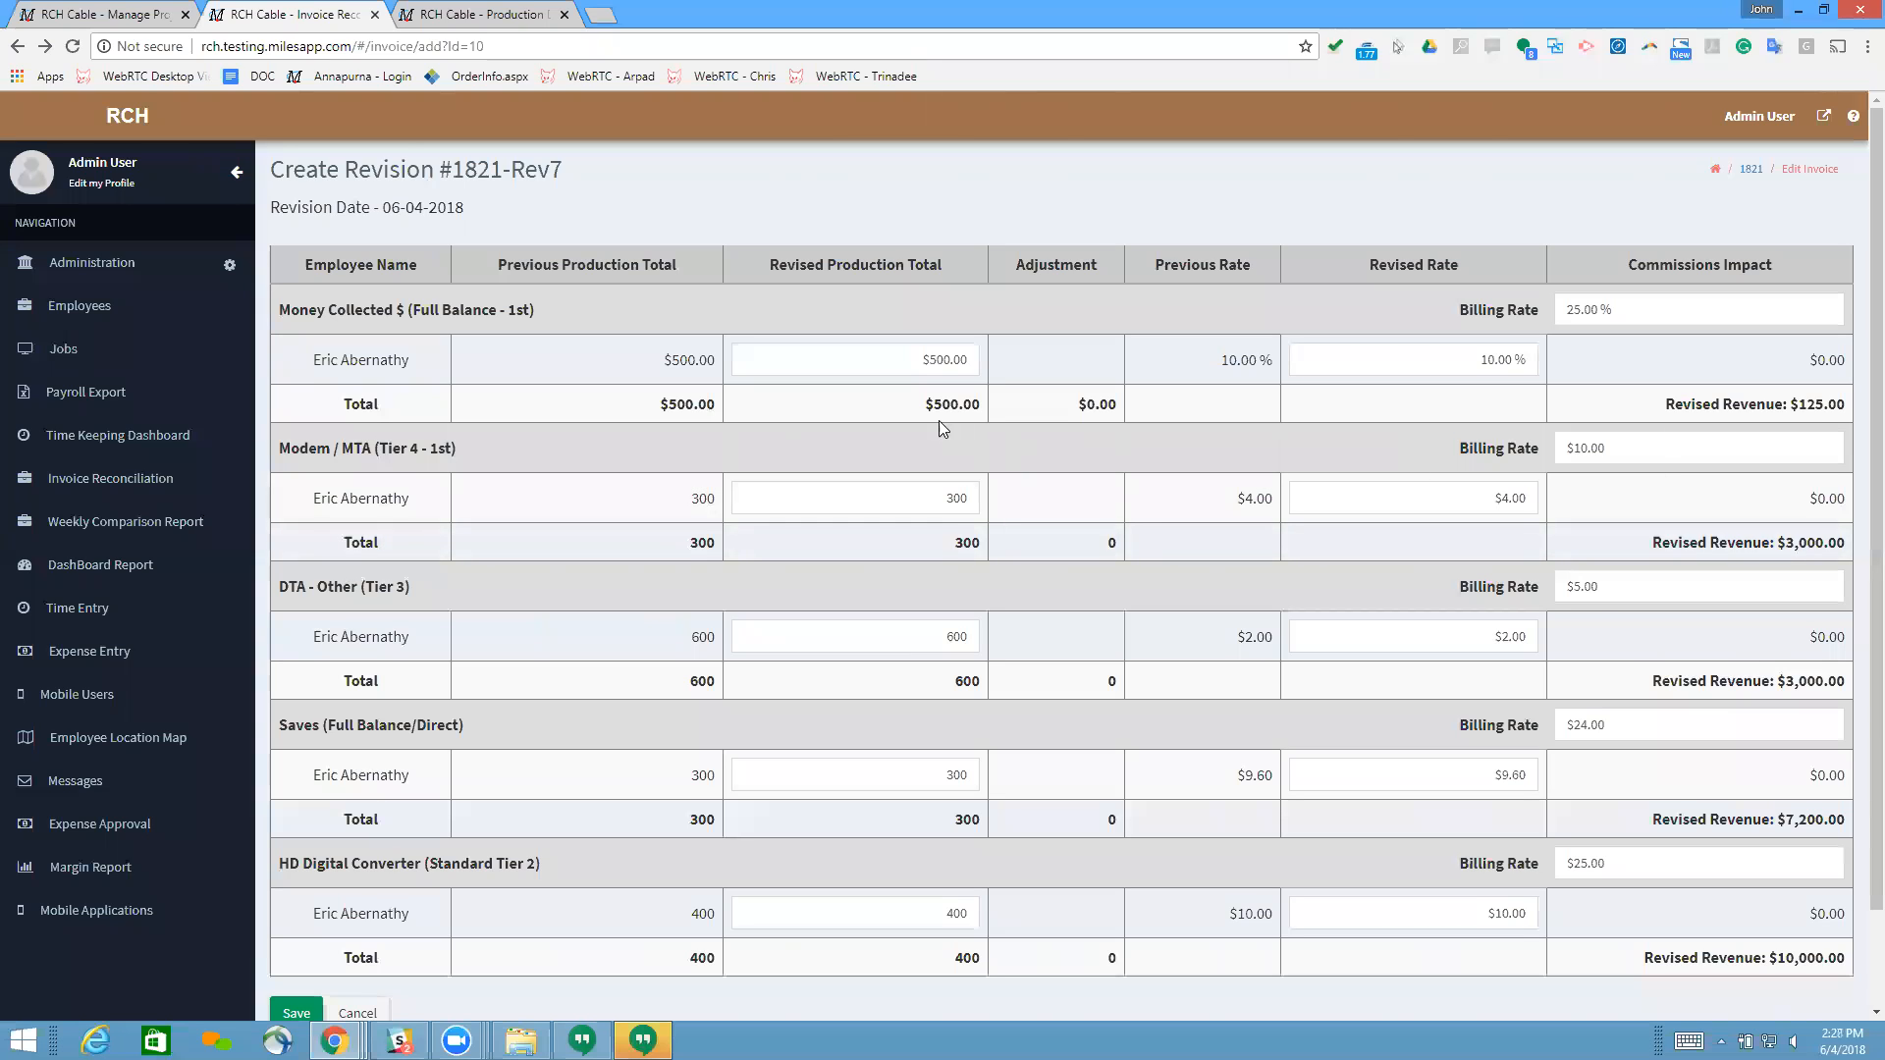
{"action": "double_click", "coordinate": [1035, 421]}
Step: Compare the employee's weekly production recap with the production totals and rates in the invoice revision
{"action": "left_click", "coordinate": [481, 14]}
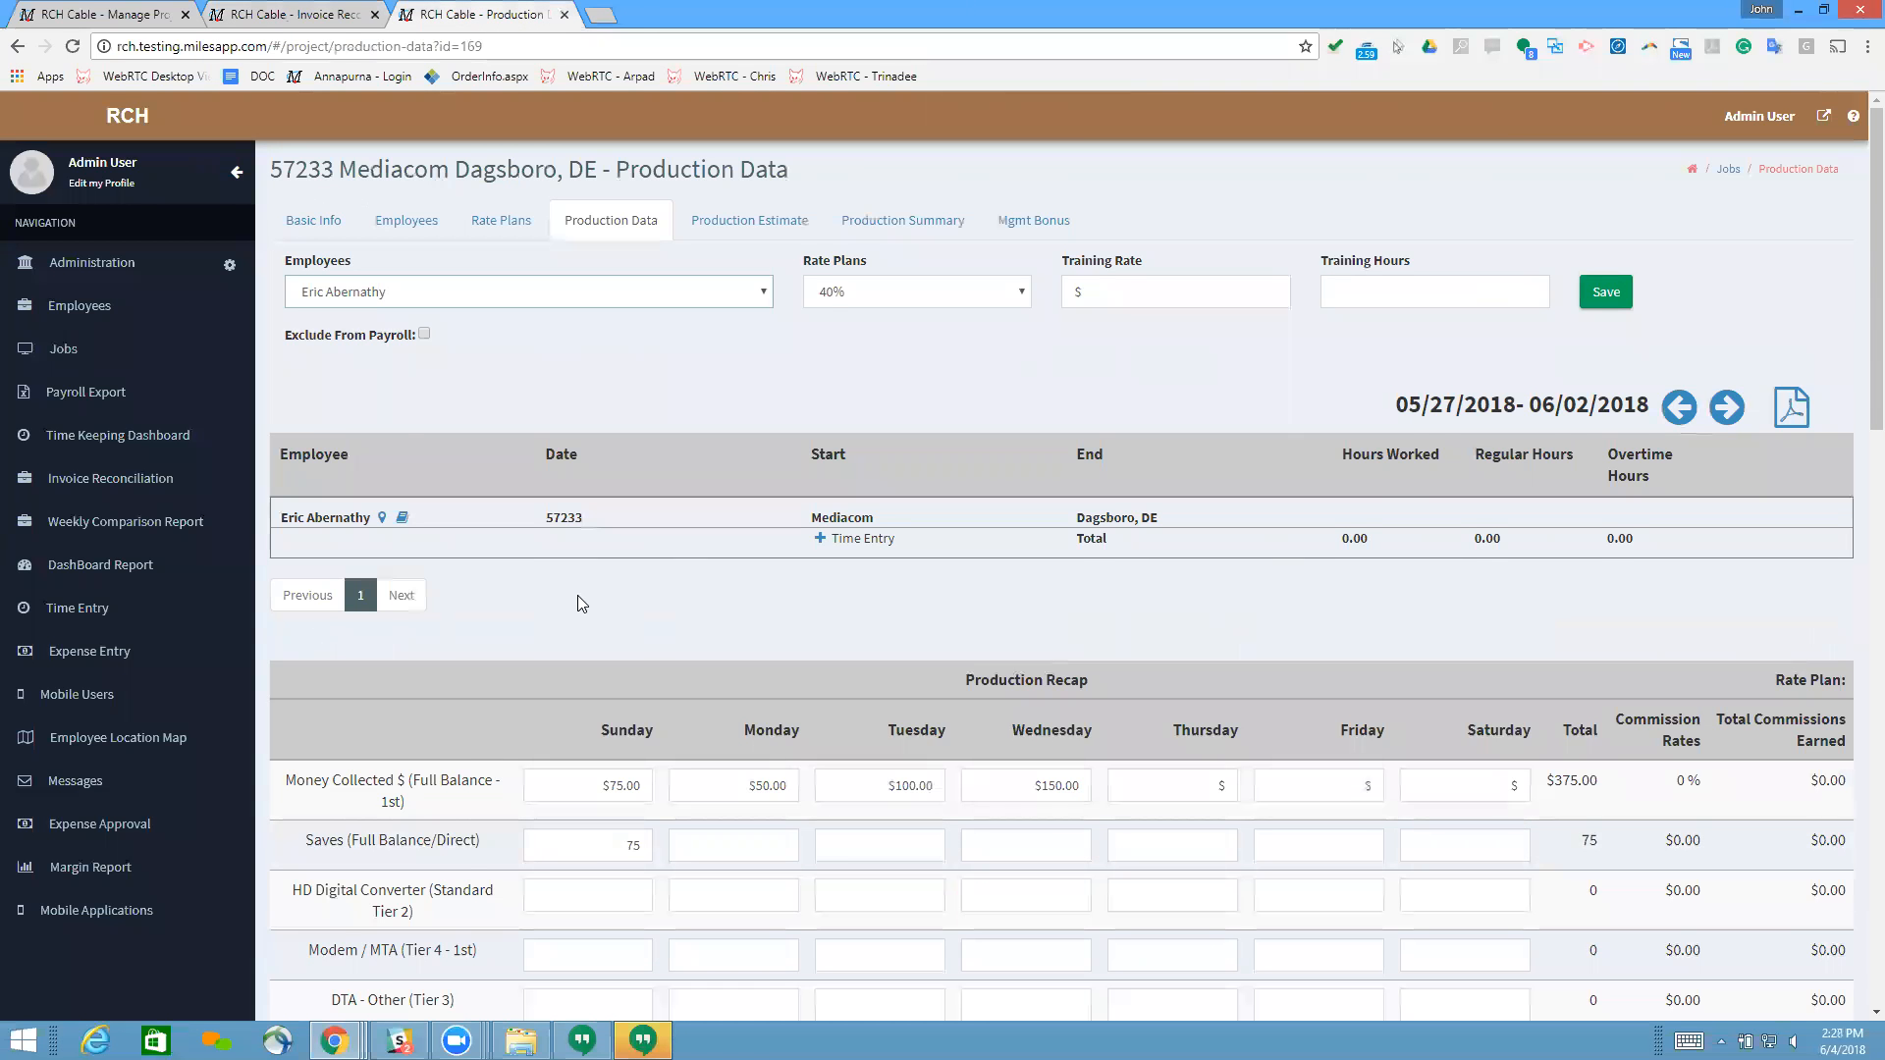
{"action": "scroll", "coordinate": [581, 619], "scroll_direction": "down", "scroll_amount": 10}
{"action": "key", "text": "Home"}
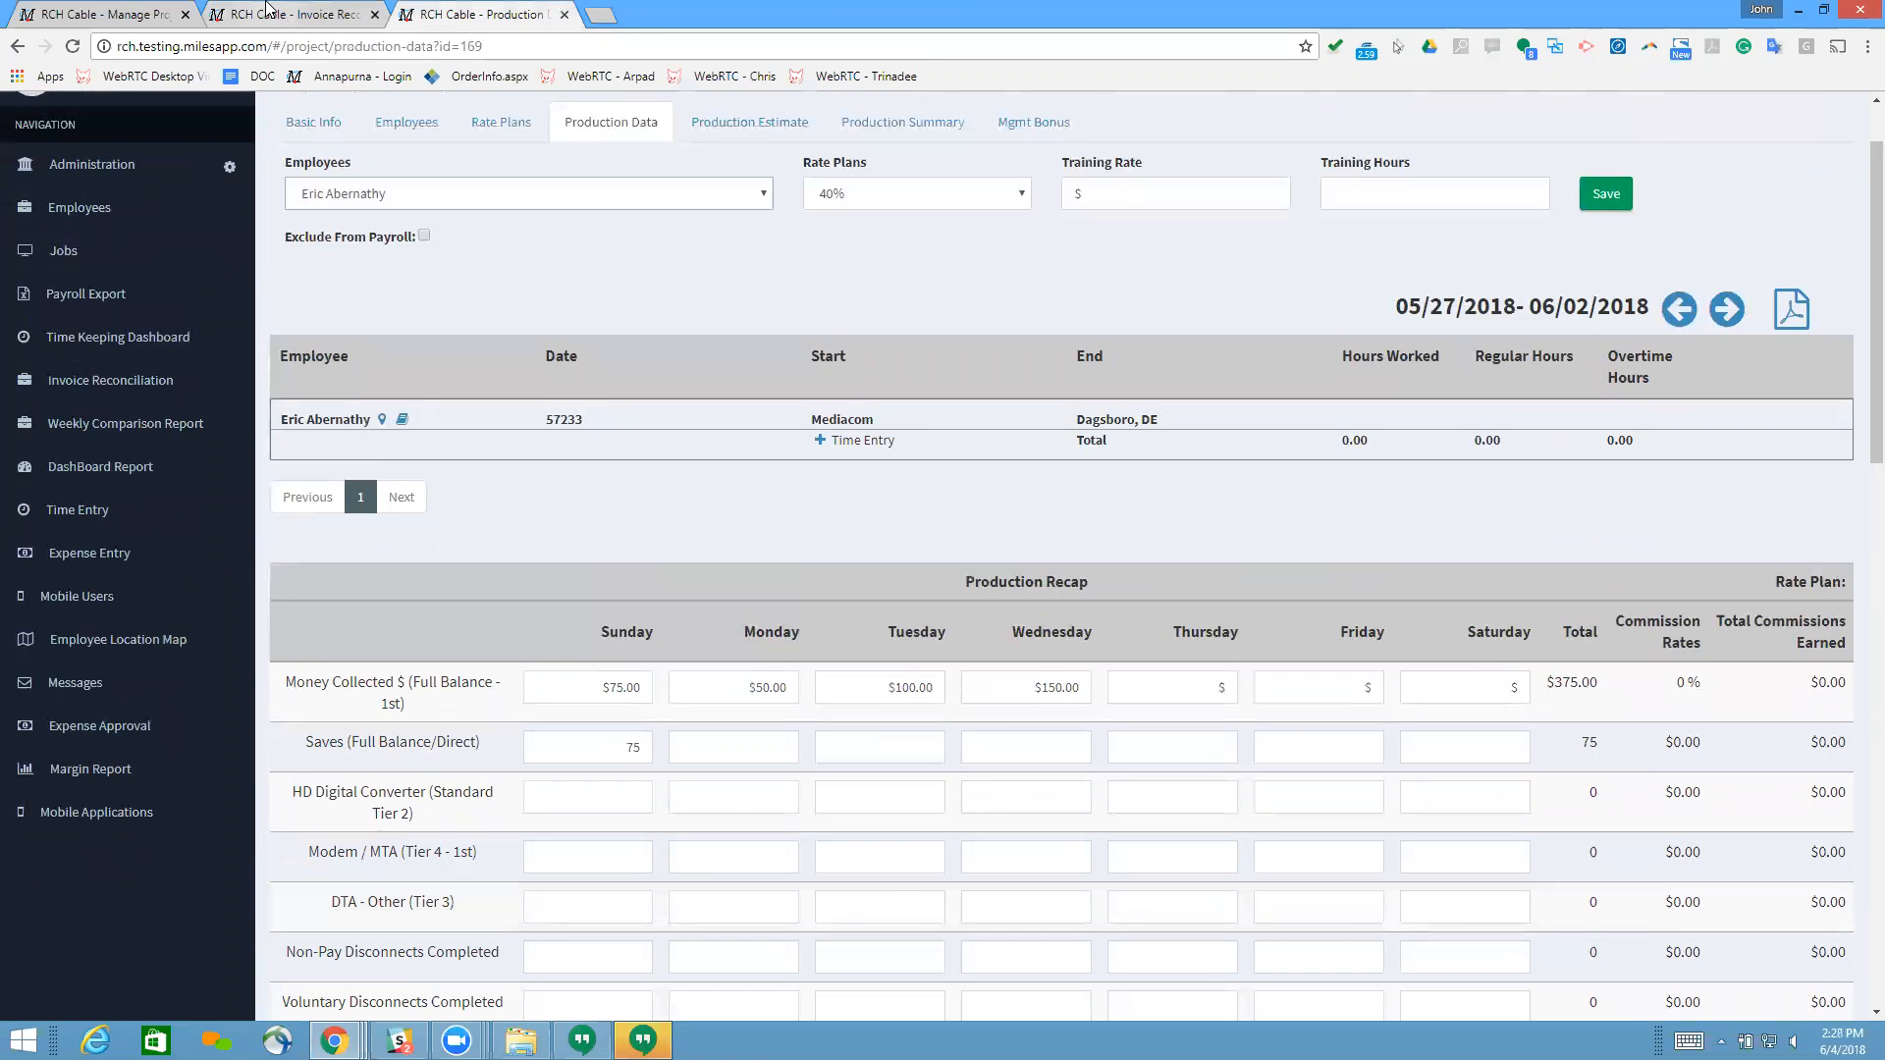
{"action": "left_click", "coordinate": [285, 13]}
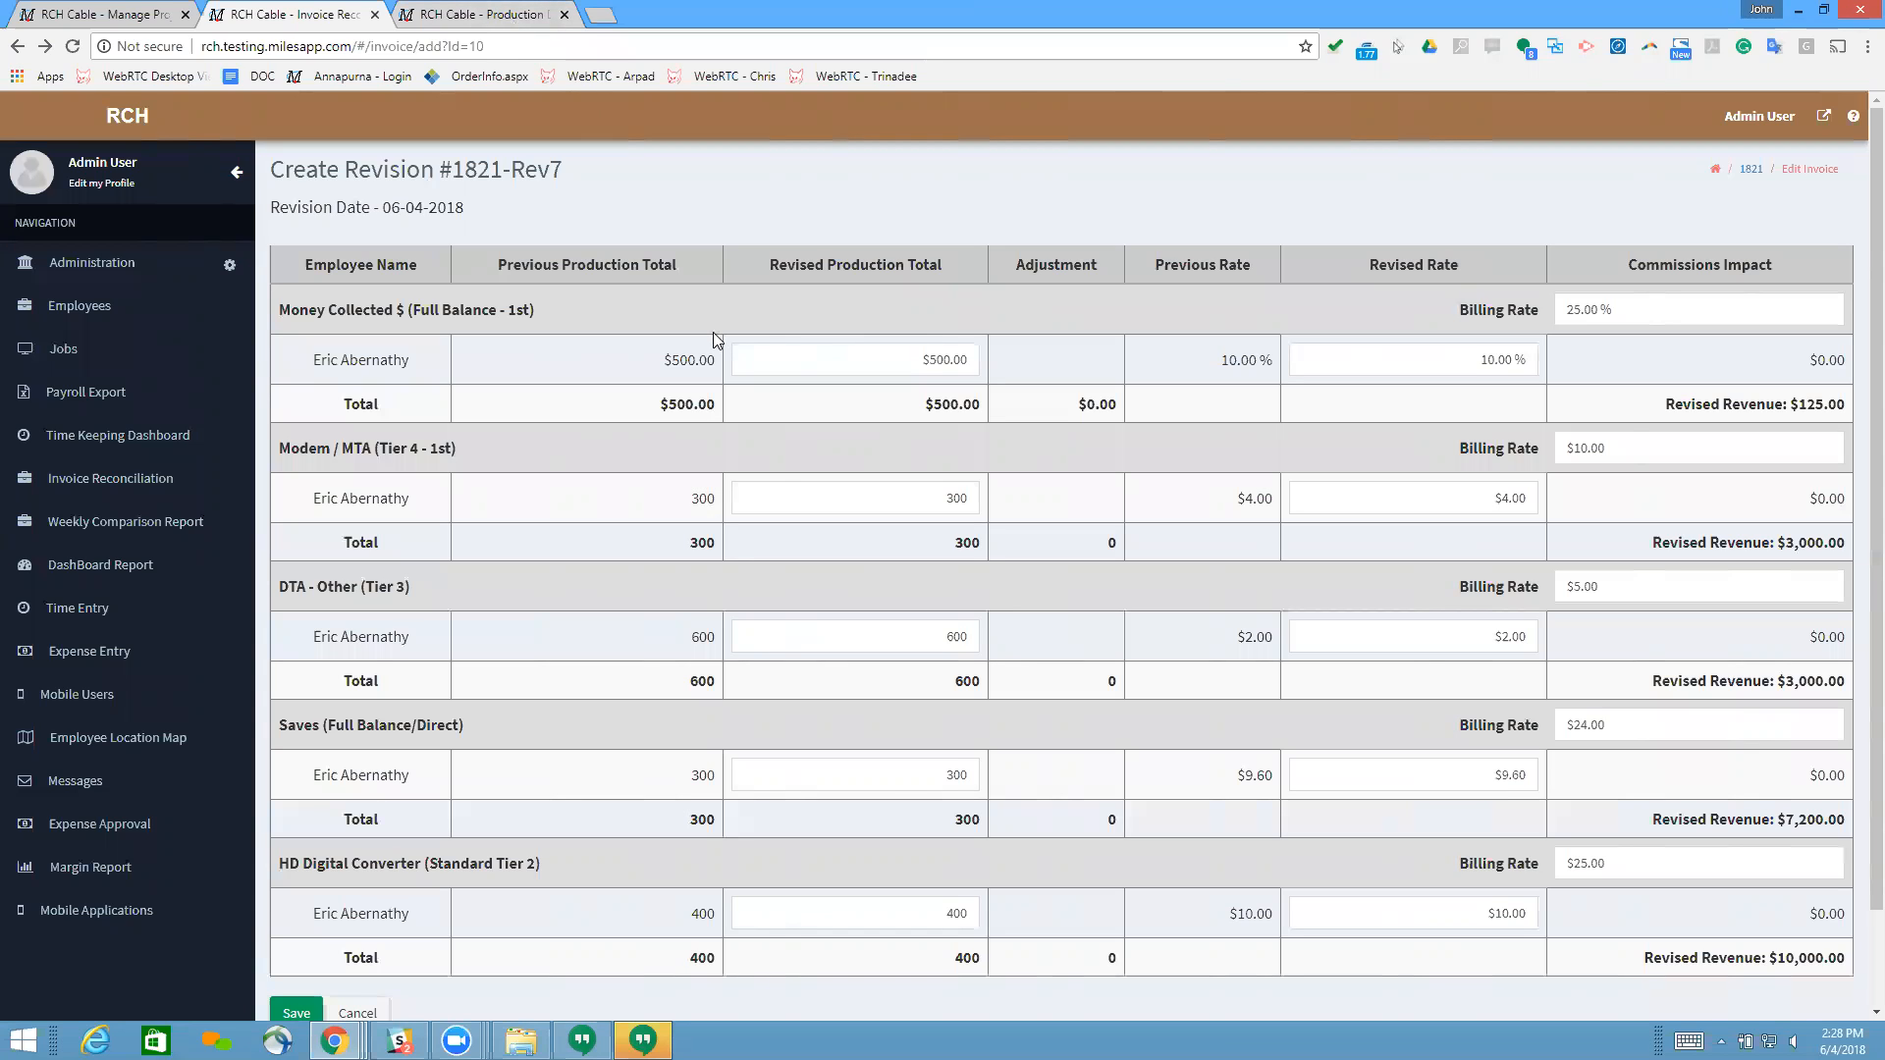
{"action": "scroll", "coordinate": [978, 364], "scroll_direction": "down", "scroll_amount": 2}
{"action": "scroll", "coordinate": [995, 379], "scroll_direction": "up", "scroll_amount": 2}
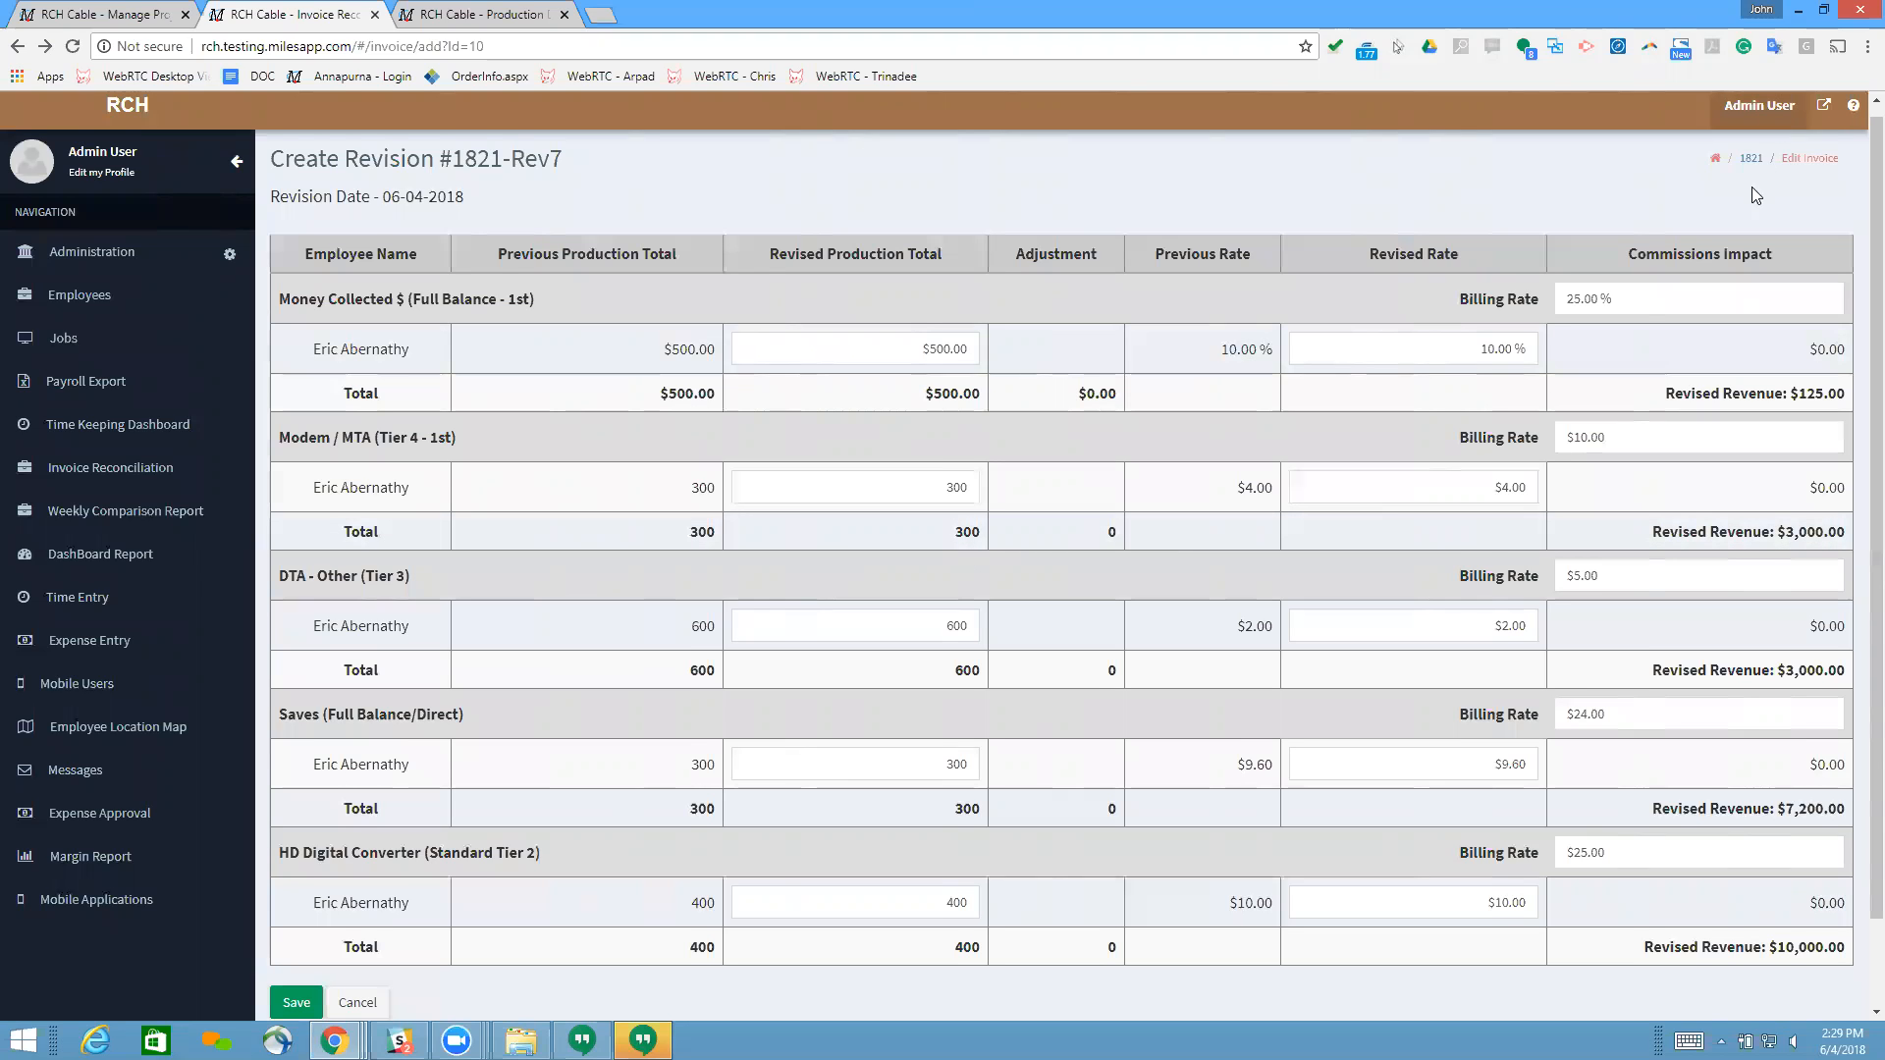
{"action": "scroll", "coordinate": [1738, 245], "scroll_direction": "up", "scroll_amount": 1}
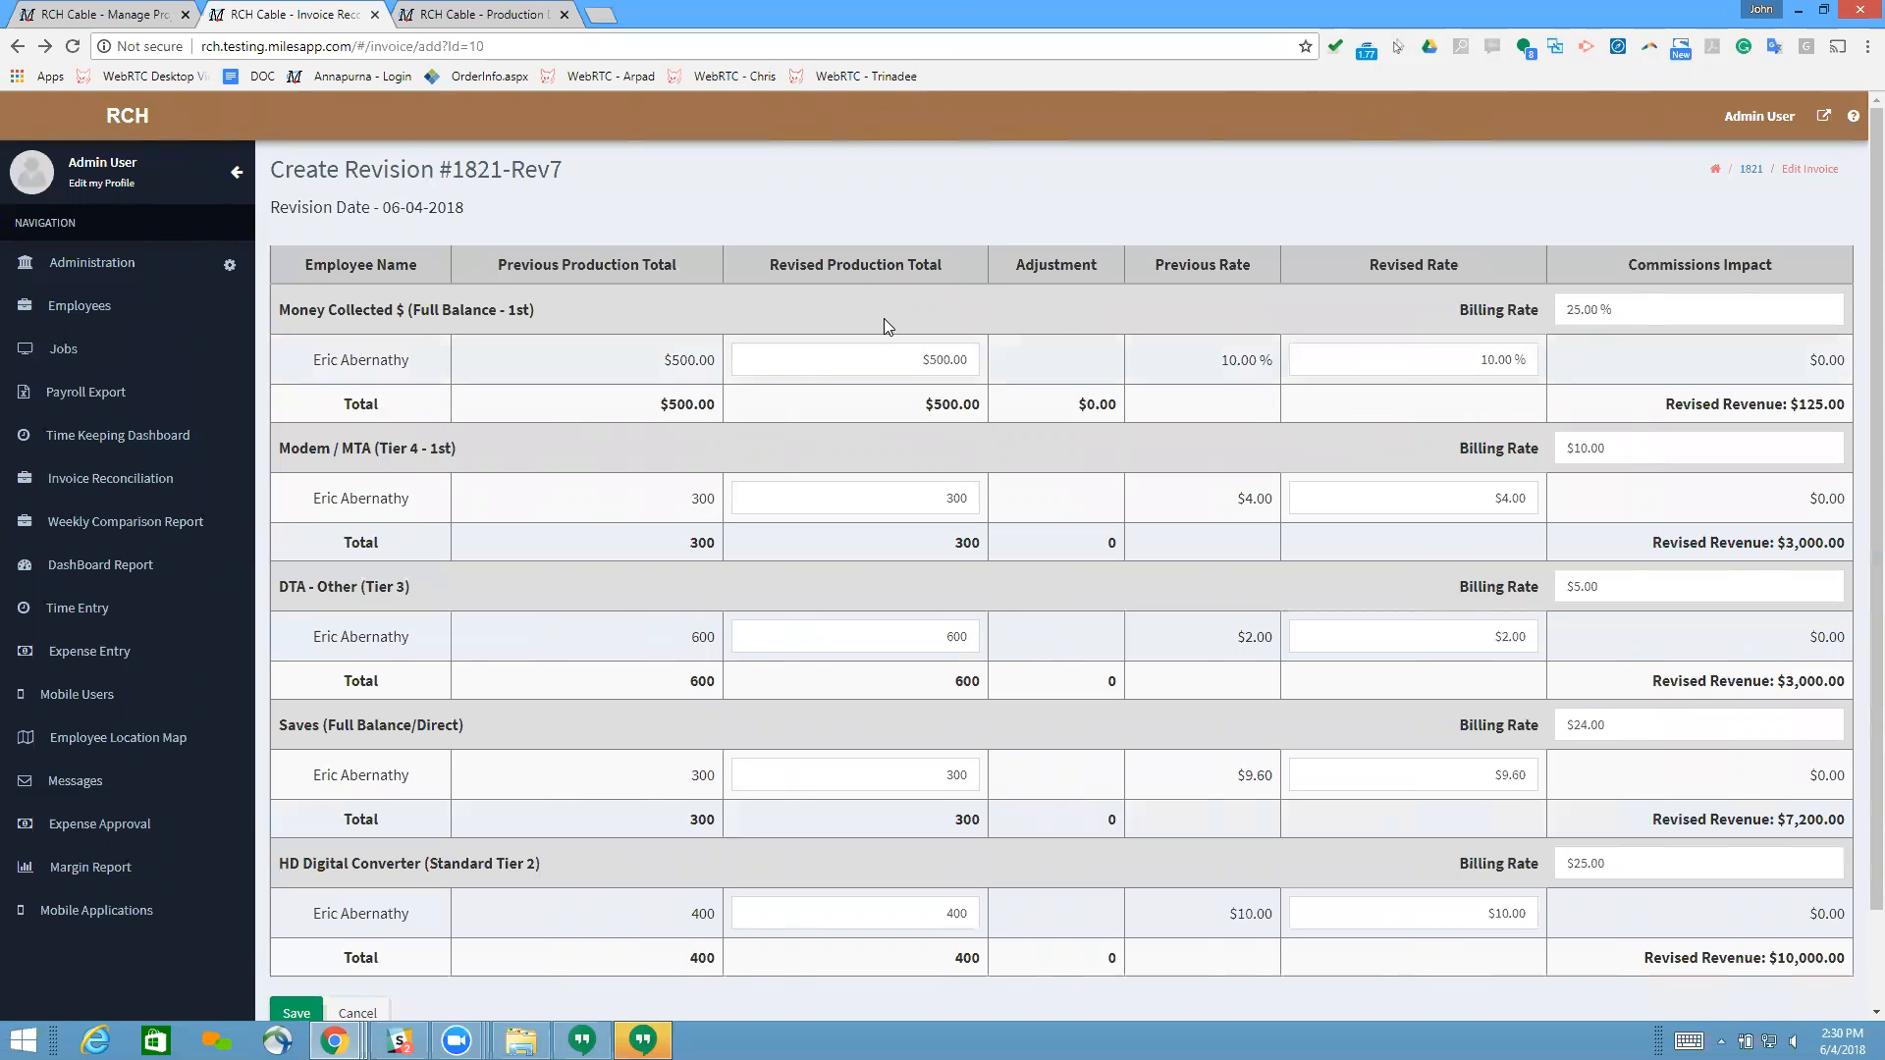
Step: Enter 25% as the Money Collected billing rate in the revision and review the remaining production lines
{"action": "left_click", "coordinate": [1692, 312]}
{"action": "type", "text": "25"}
{"action": "left_click", "coordinate": [1482, 307]}
{"action": "left_click", "coordinate": [1628, 311]}
{"action": "left_click", "coordinate": [1362, 307]}
{"action": "scroll", "coordinate": [1232, 352], "scroll_direction": "down", "scroll_amount": 2}
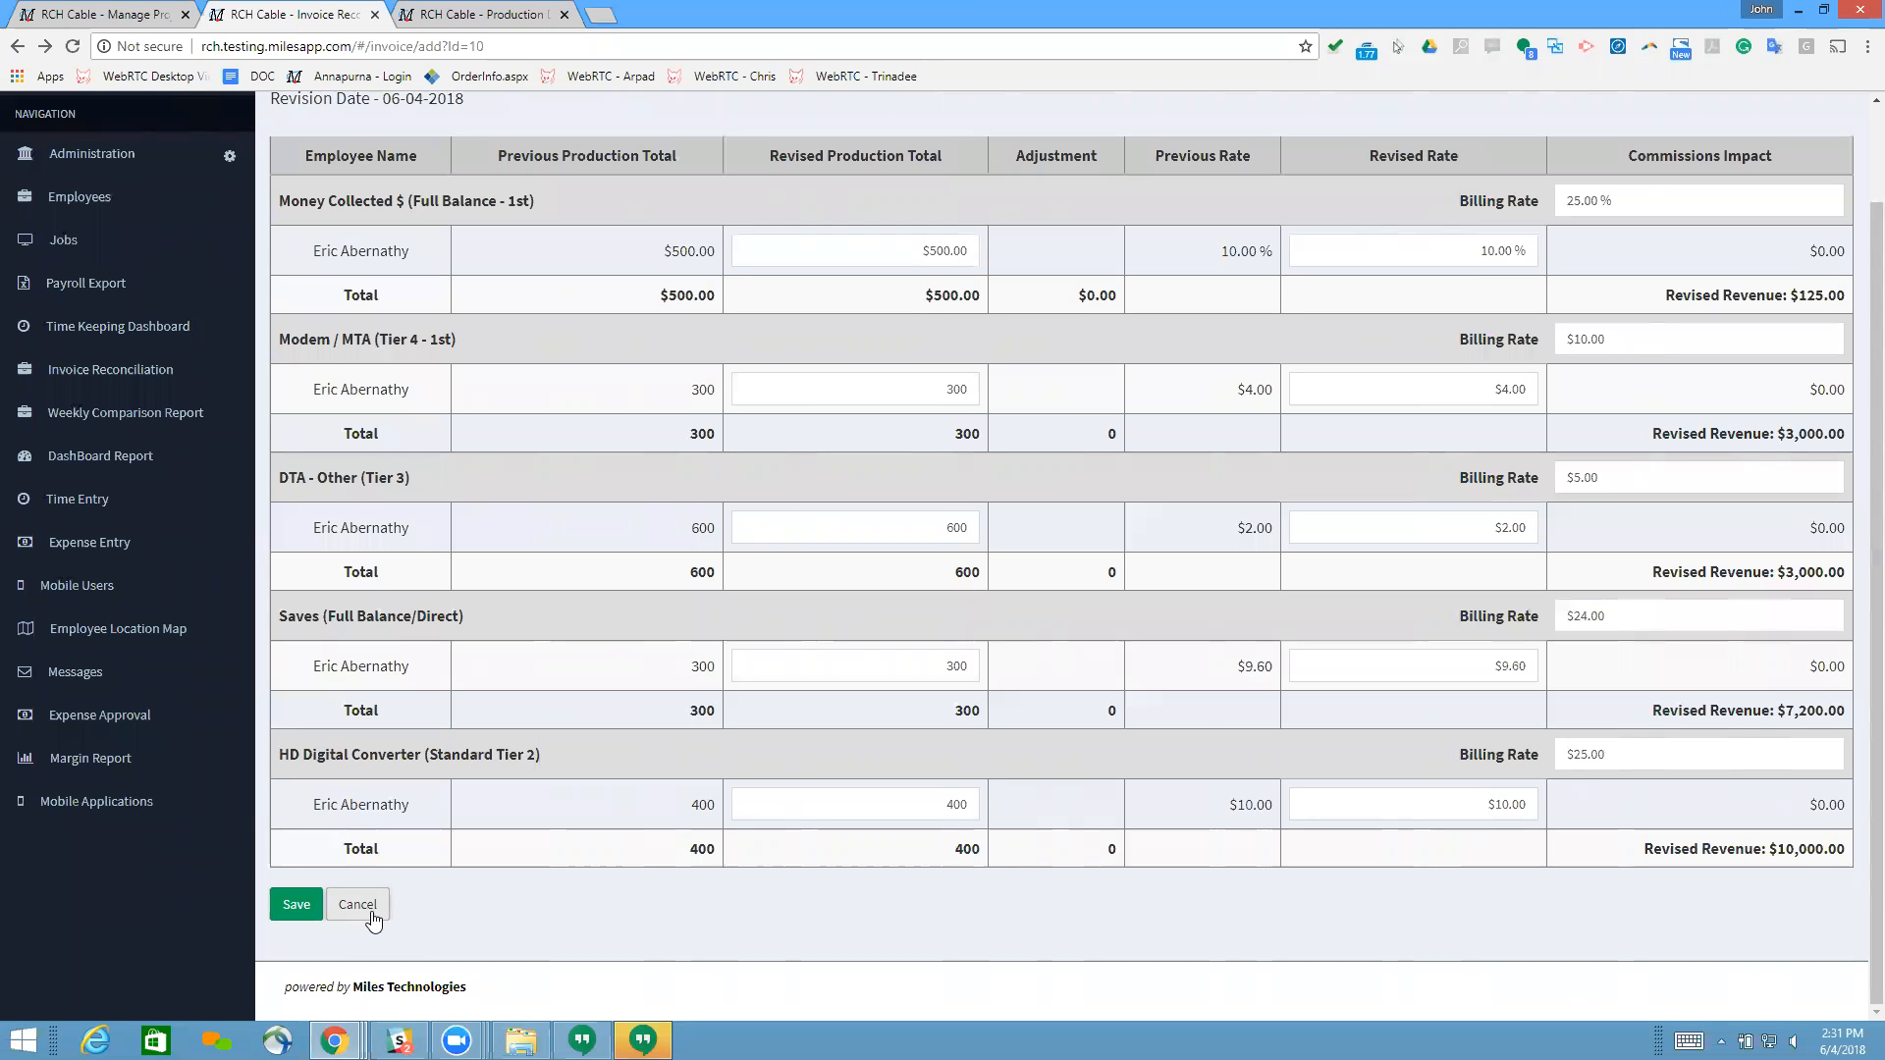
Step: Set the employee's revised production total for Money Collected to $400
{"action": "left_click", "coordinate": [892, 251]}
{"action": "type", "text": "400"}
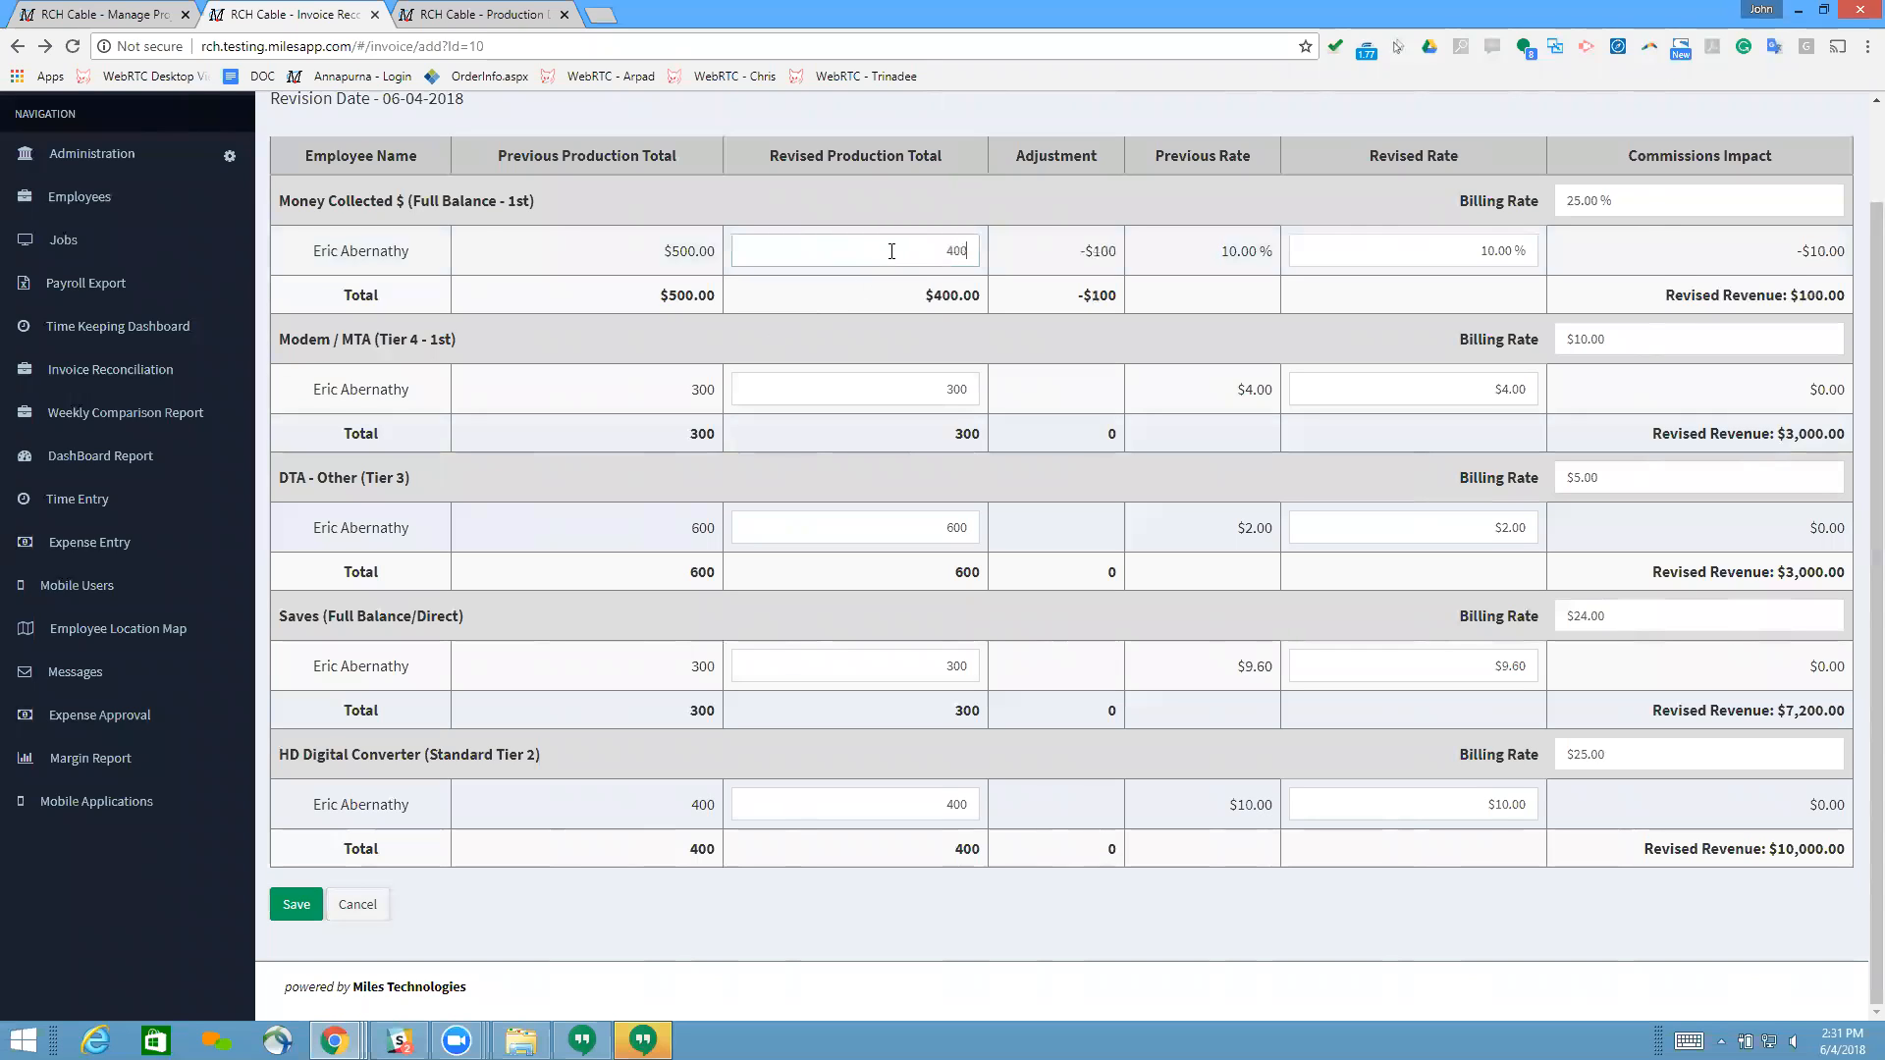
{"action": "left_click", "coordinate": [1031, 224]}
Step: Check the Money Collected row in the employee's production recap and return to the invoice revision
{"action": "left_click", "coordinate": [487, 17]}
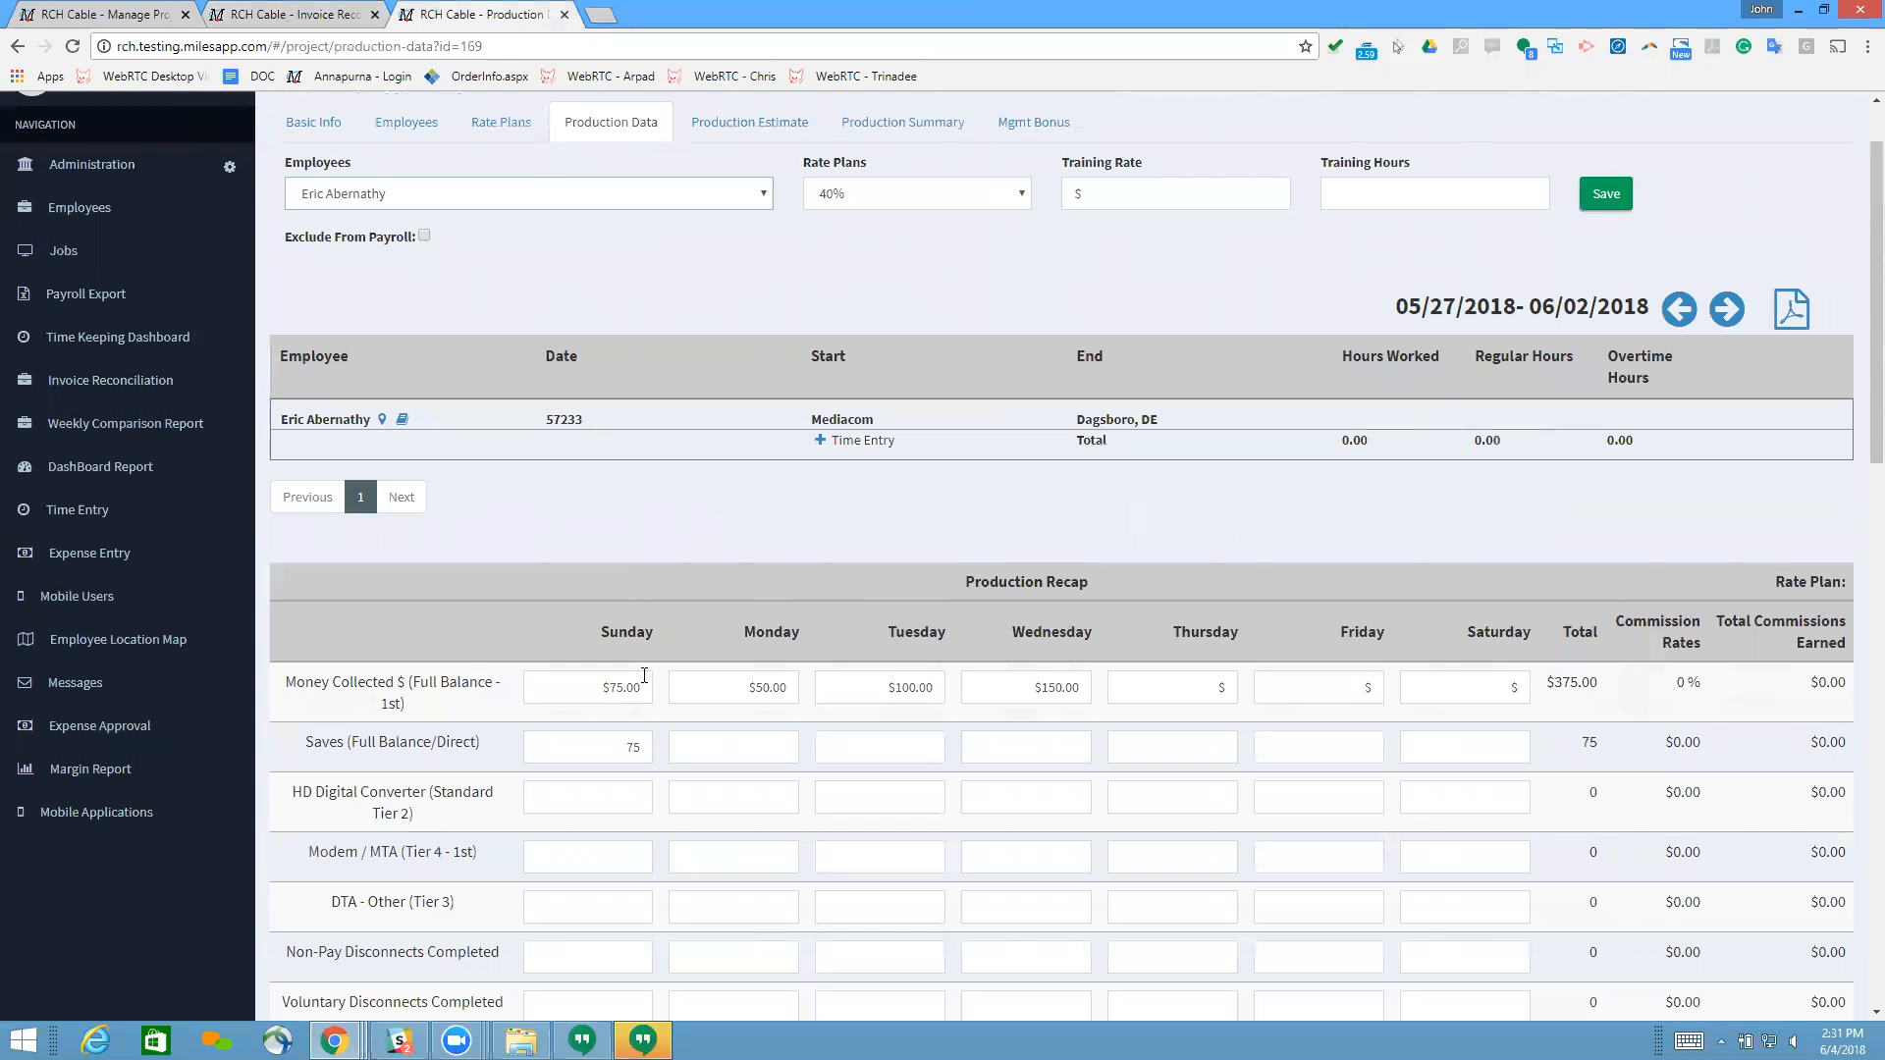
{"action": "scroll", "coordinate": [644, 677], "scroll_direction": "down", "scroll_amount": 2}
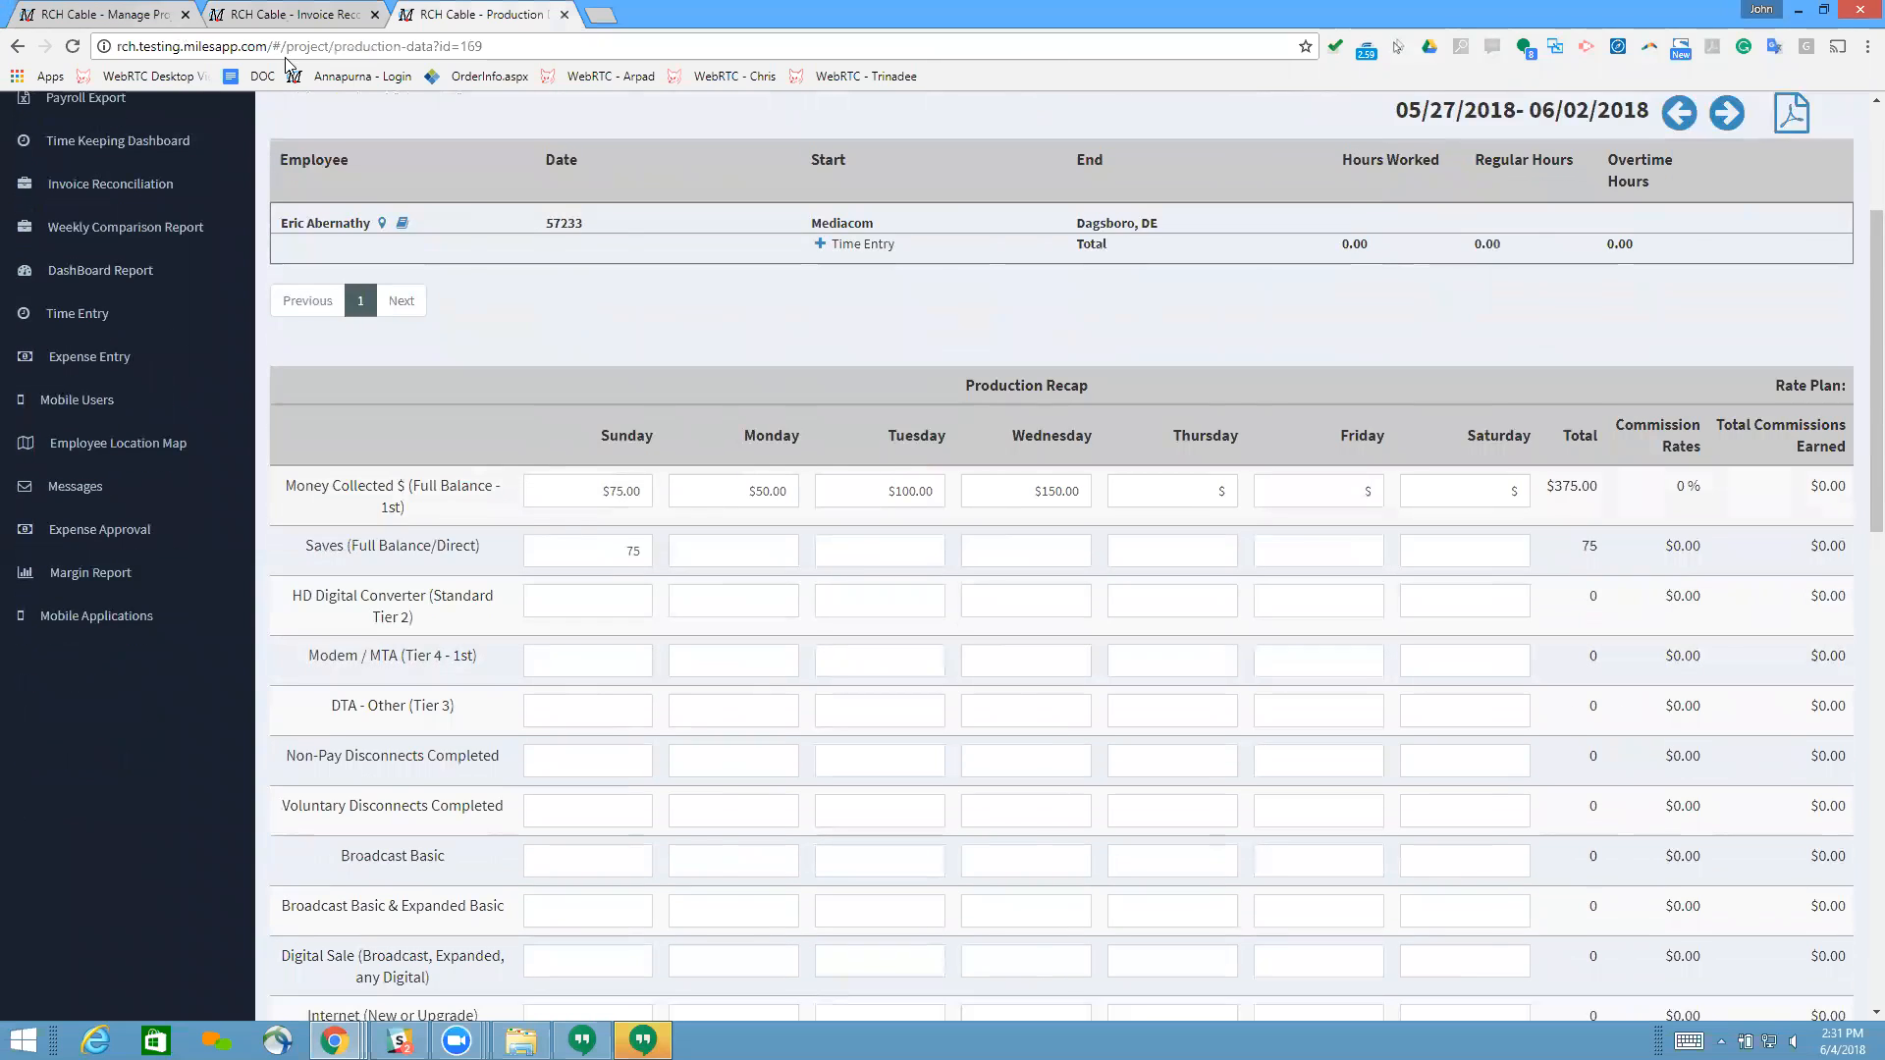
{"action": "left_click", "coordinate": [283, 12]}
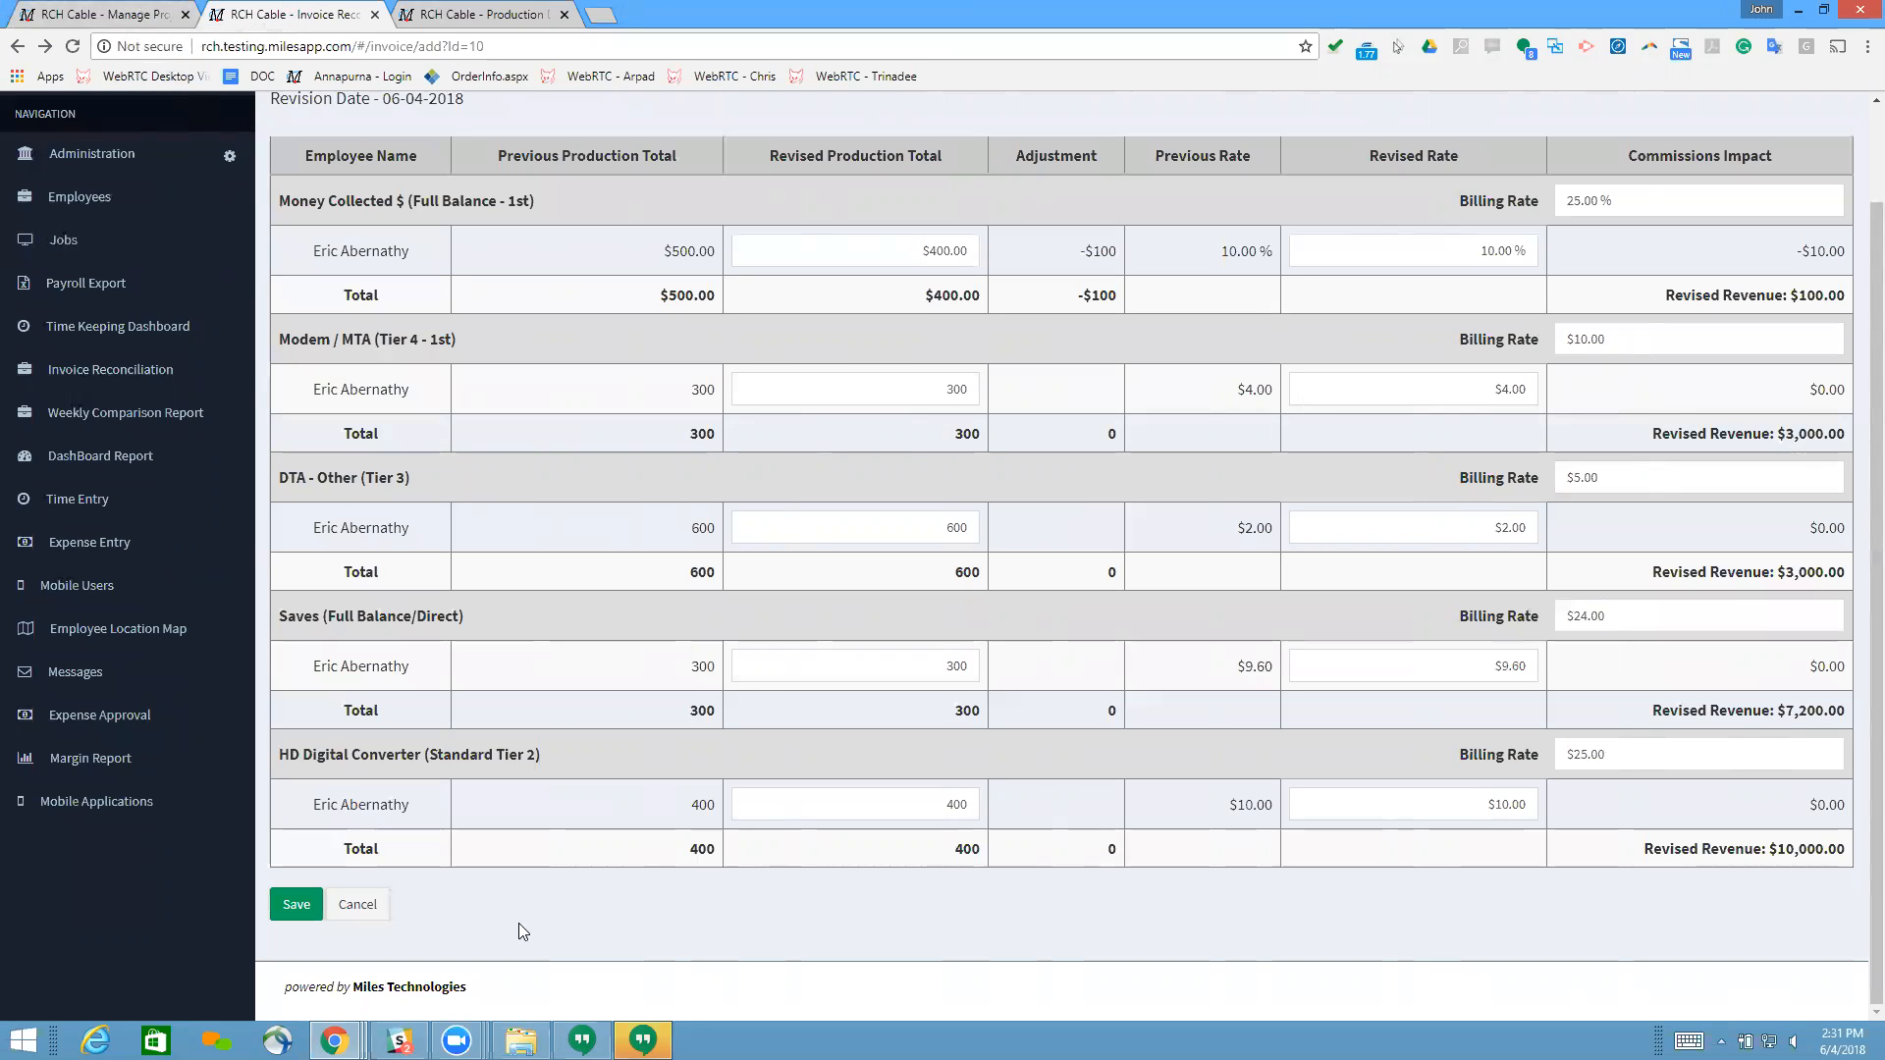
Step: Discard the current revision, view the audit log details of revision 1821-Rev6 and close them
{"action": "left_click", "coordinate": [369, 905]}
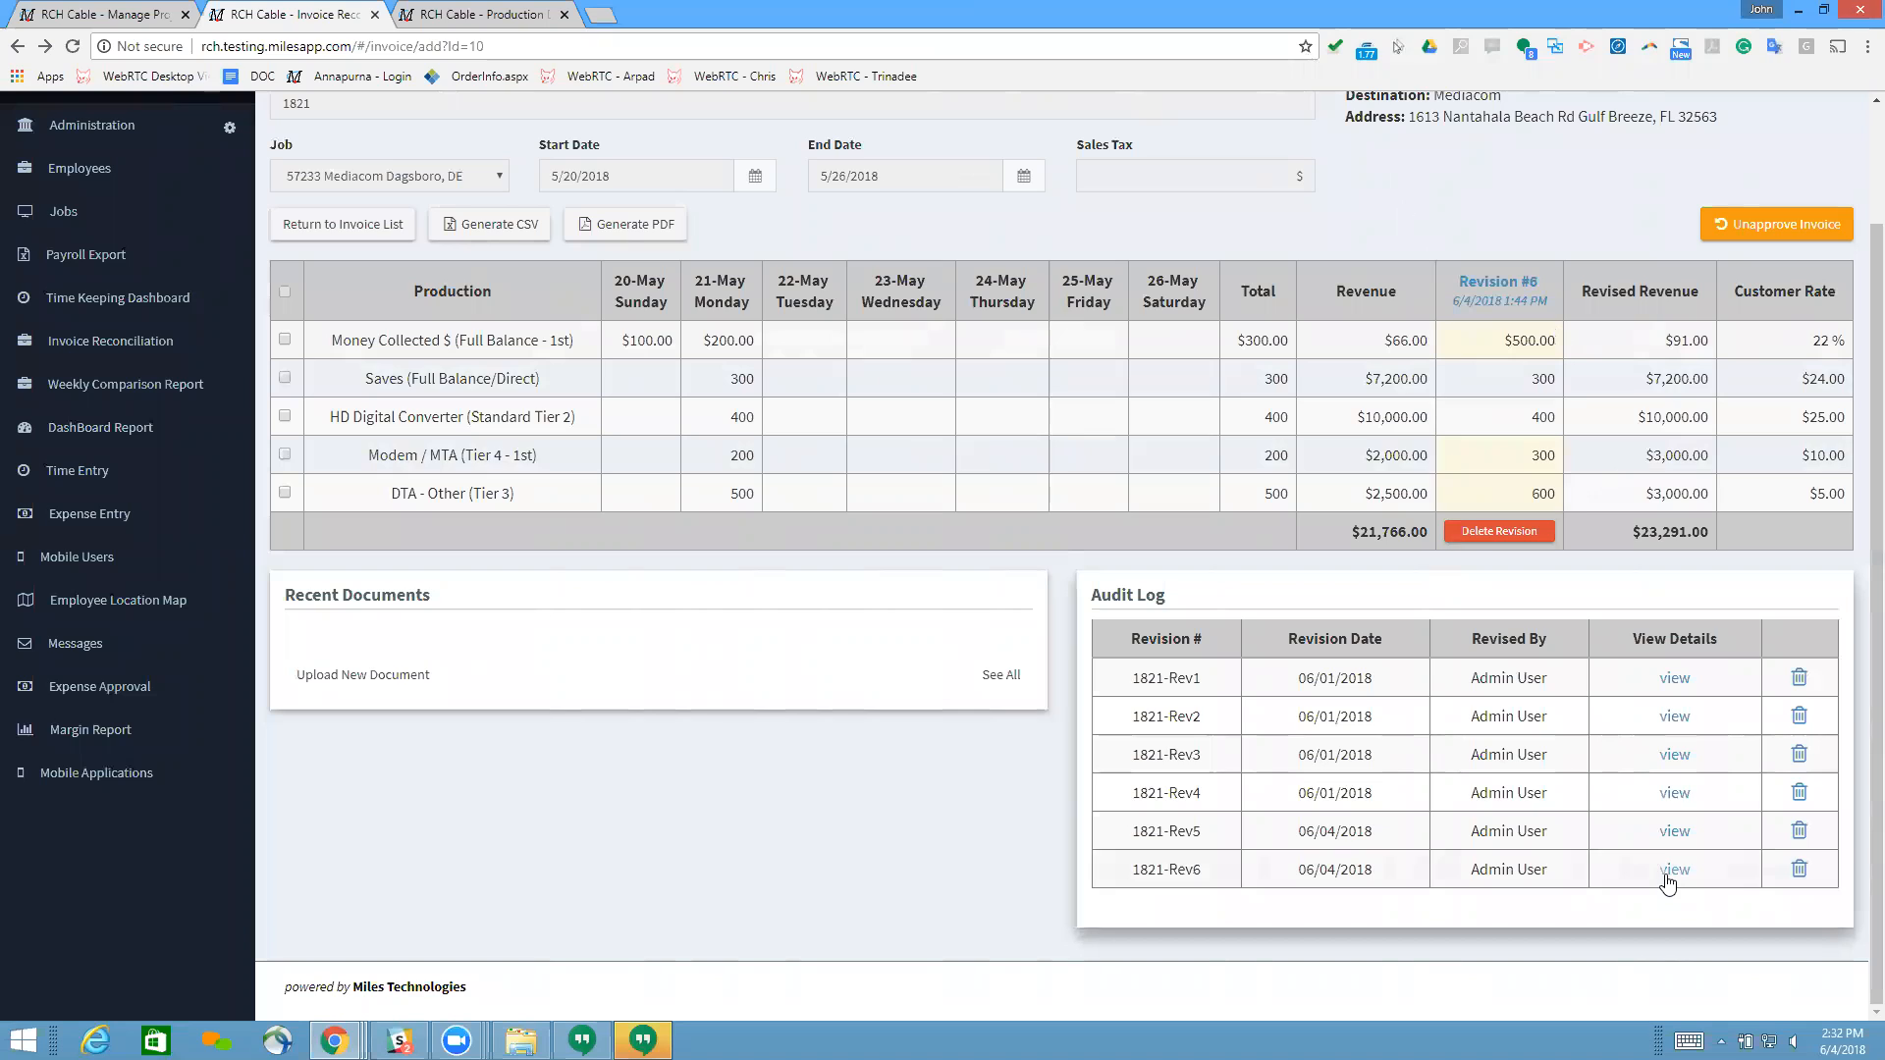
{"action": "left_click", "coordinate": [1674, 870]}
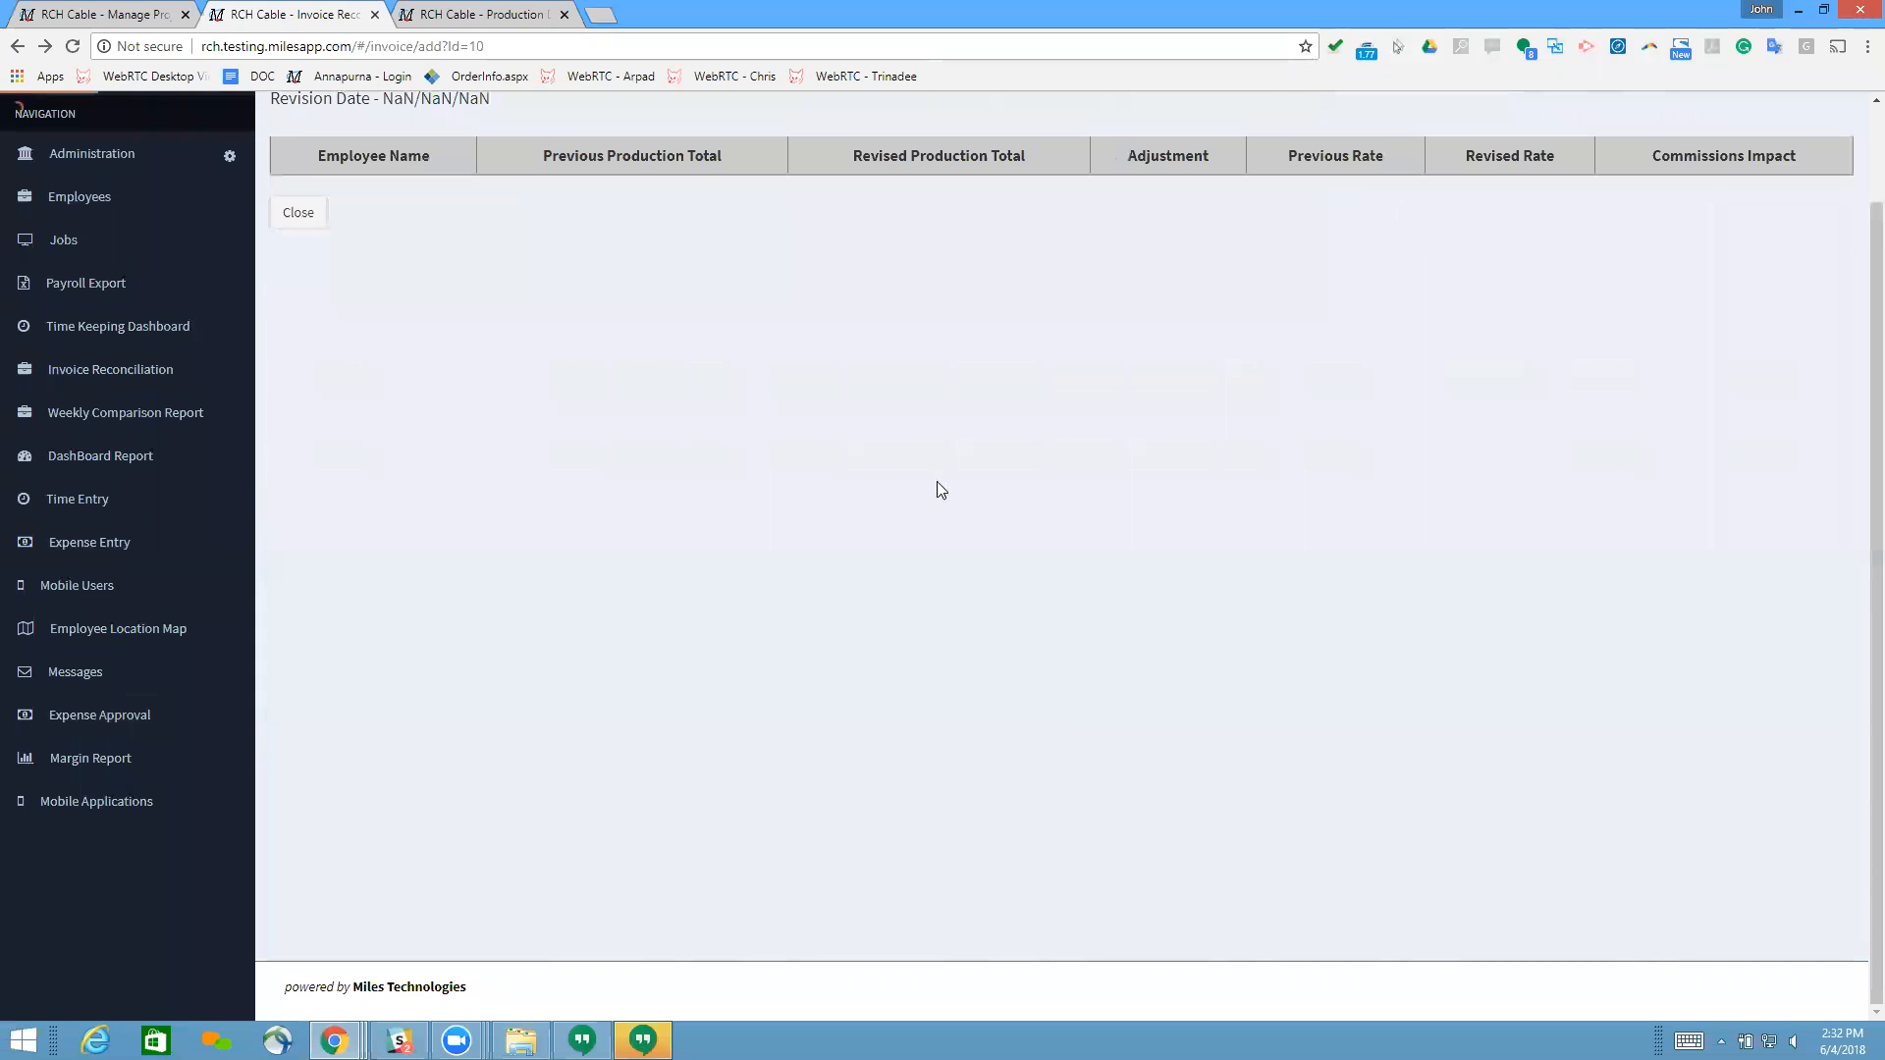
{"action": "left_click", "coordinate": [298, 212]}
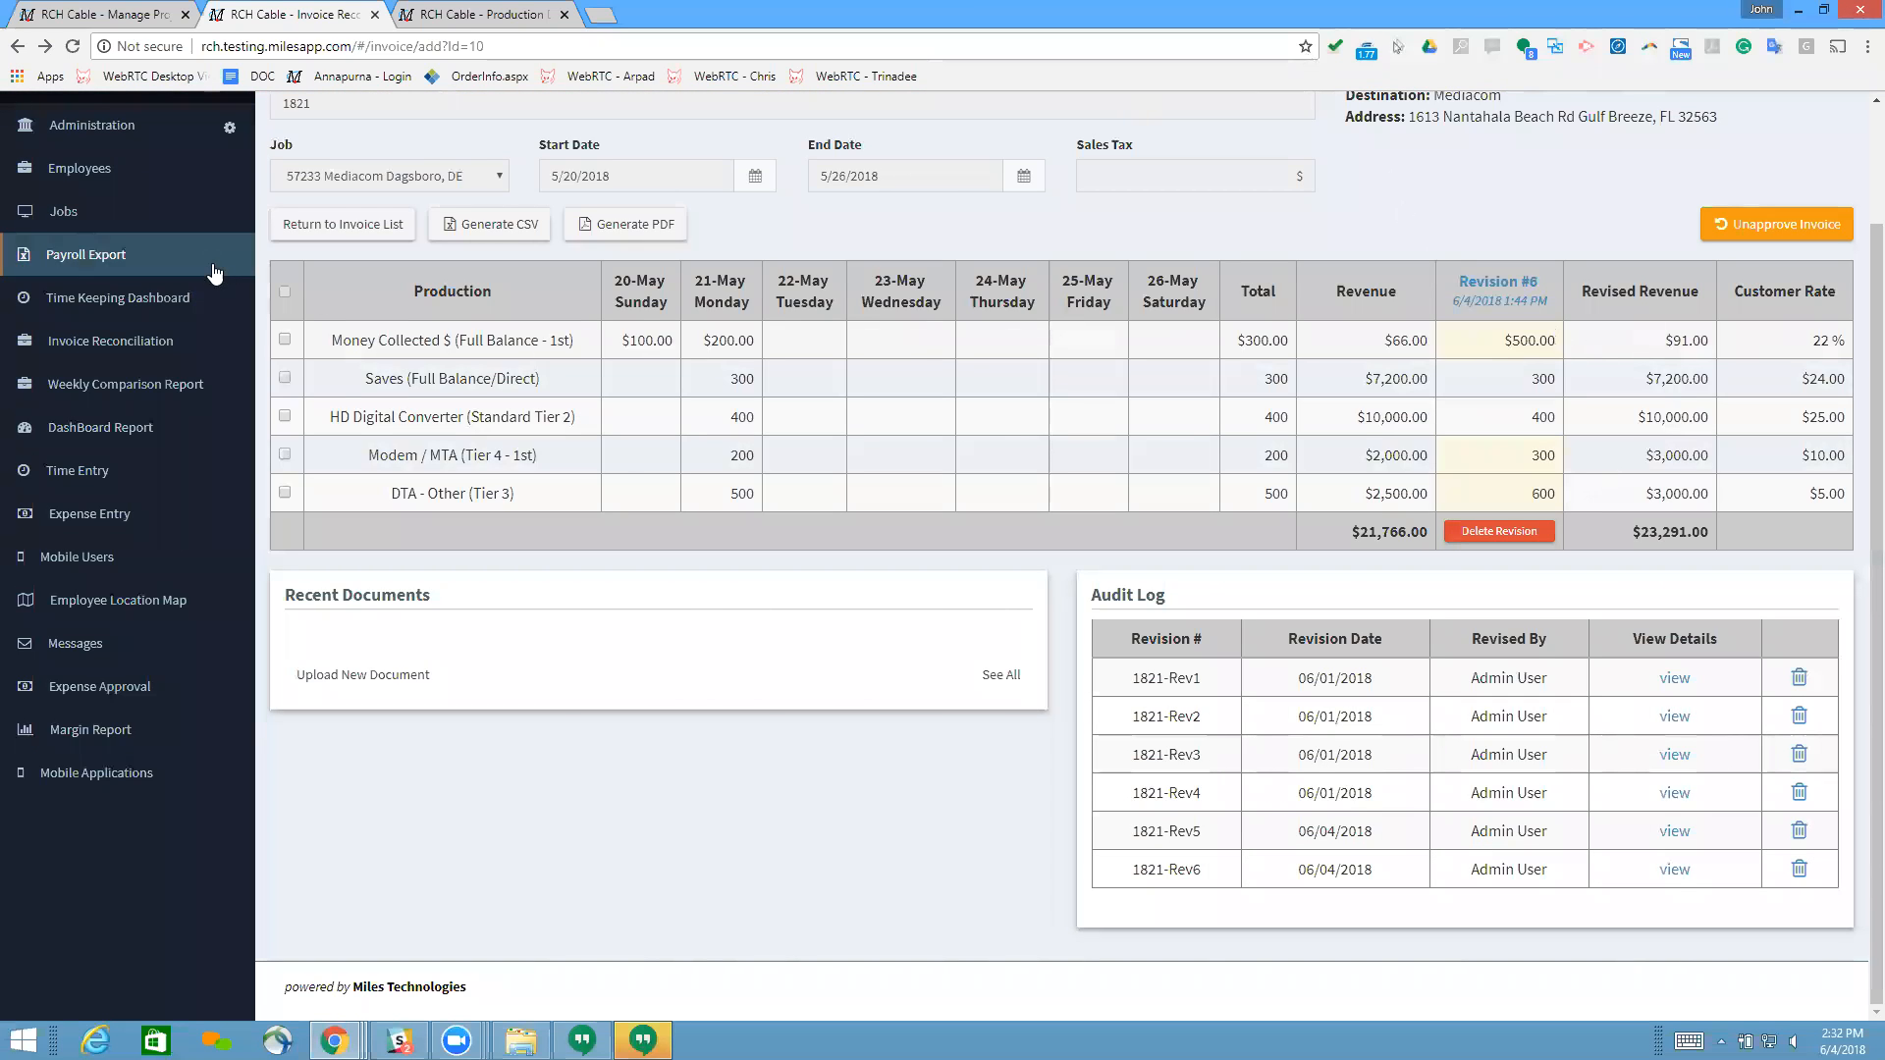
Step: Start a new revision covering all production lines of invoice 1821 and review its totals and rates
{"action": "left_click", "coordinate": [284, 294]}
{"action": "left_click", "coordinate": [1623, 224]}
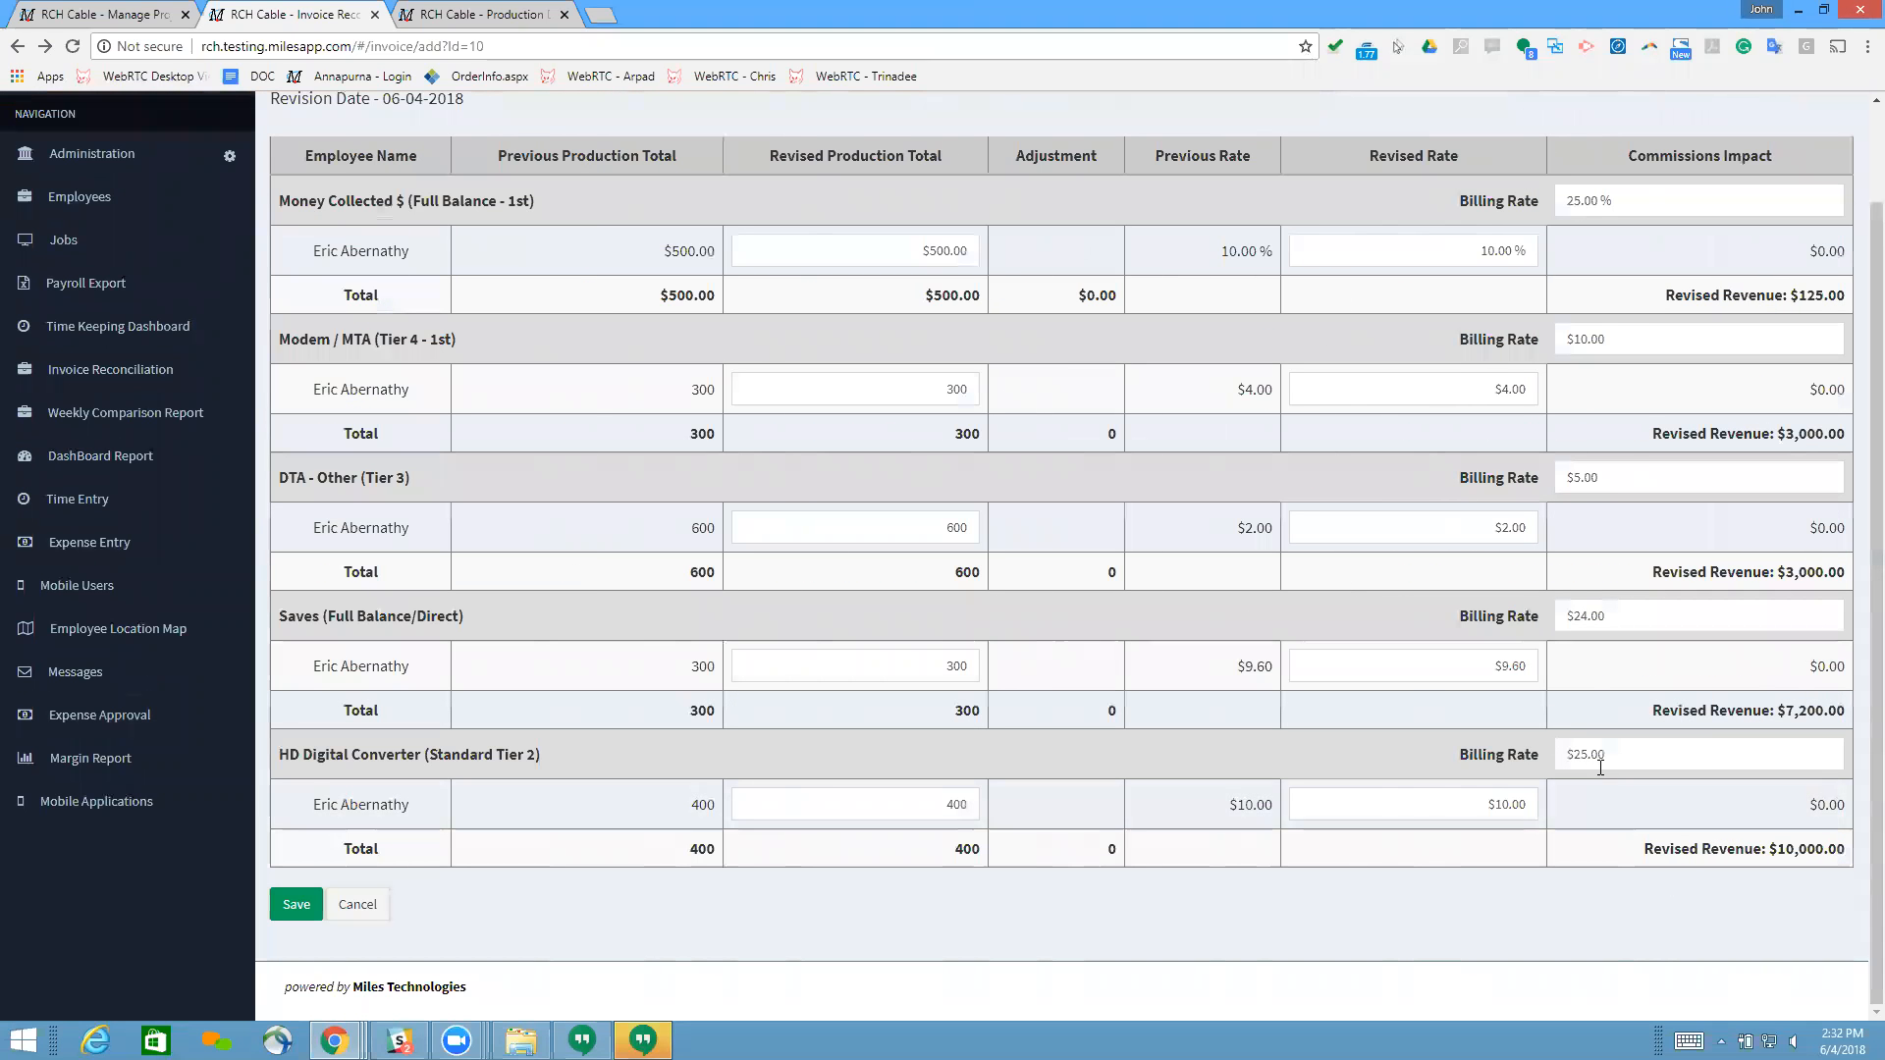
{"action": "scroll", "coordinate": [1222, 743], "scroll_direction": "up", "scroll_amount": 2}
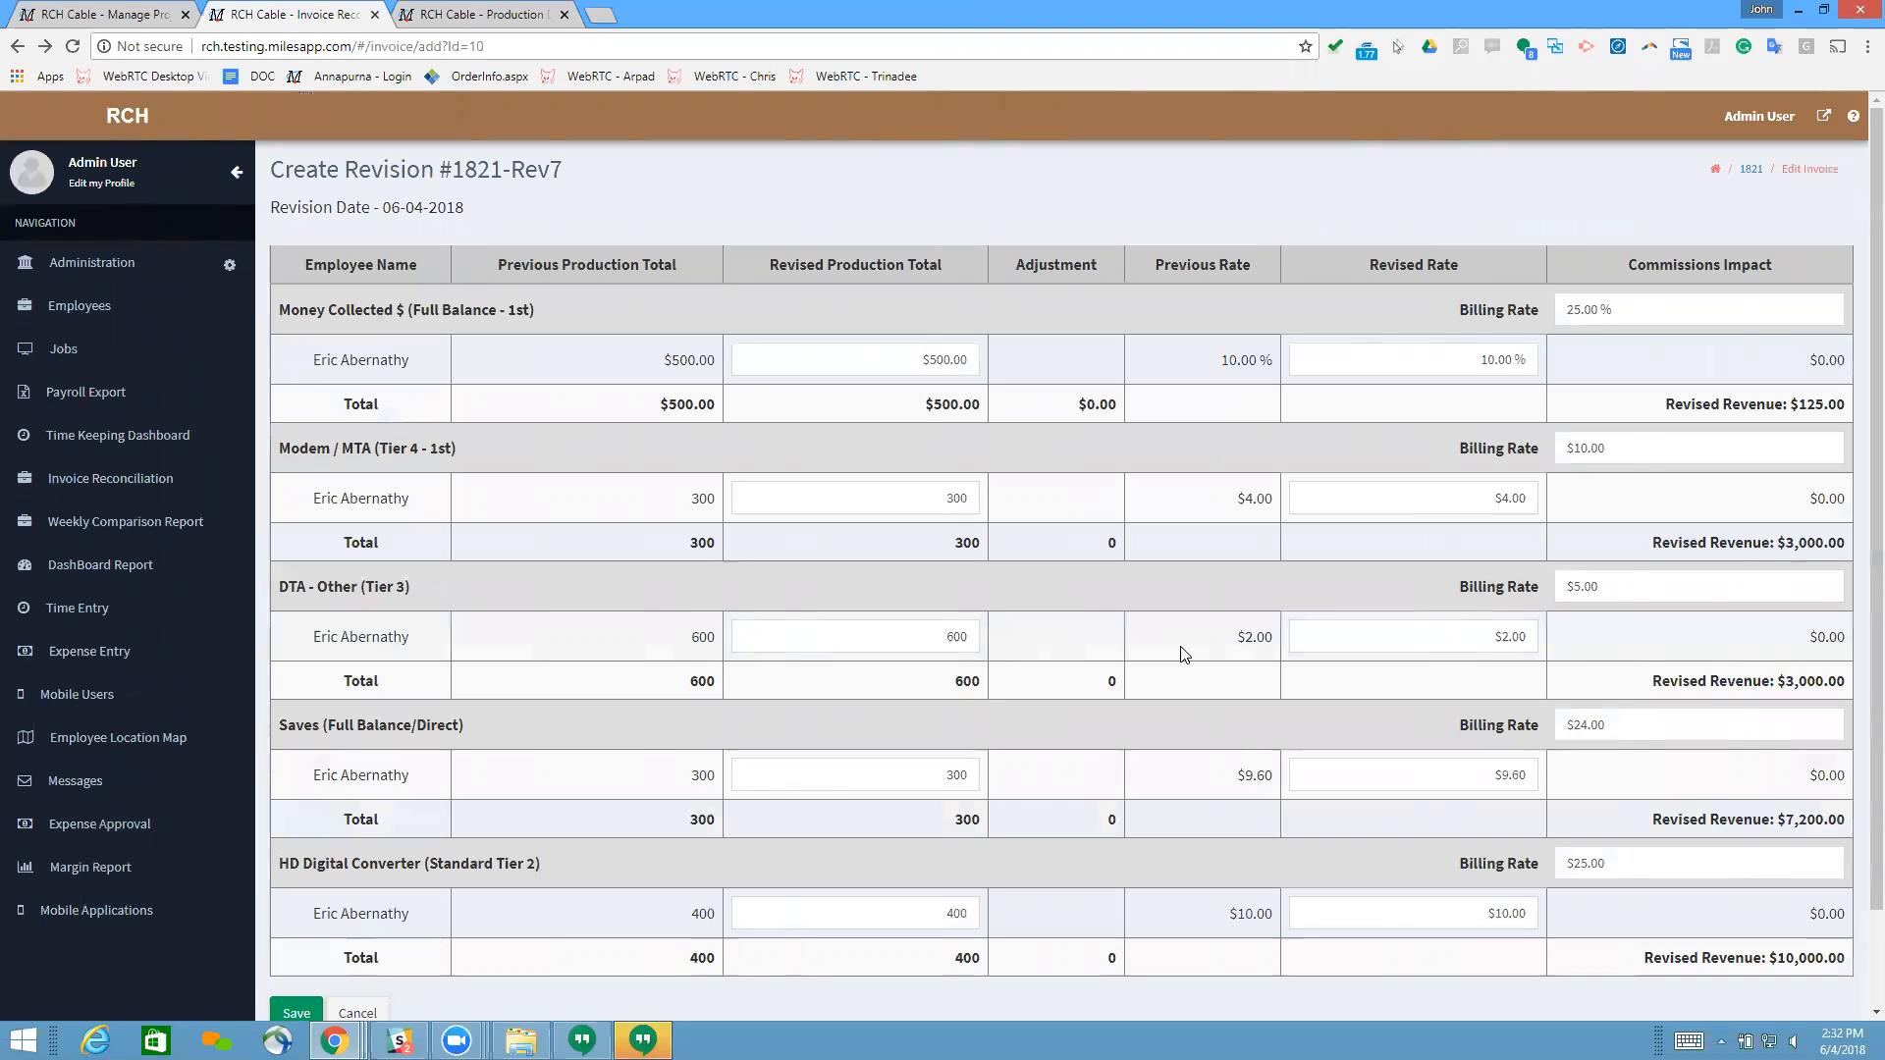
{"action": "scroll", "coordinate": [550, 601], "scroll_direction": "down", "scroll_amount": 1}
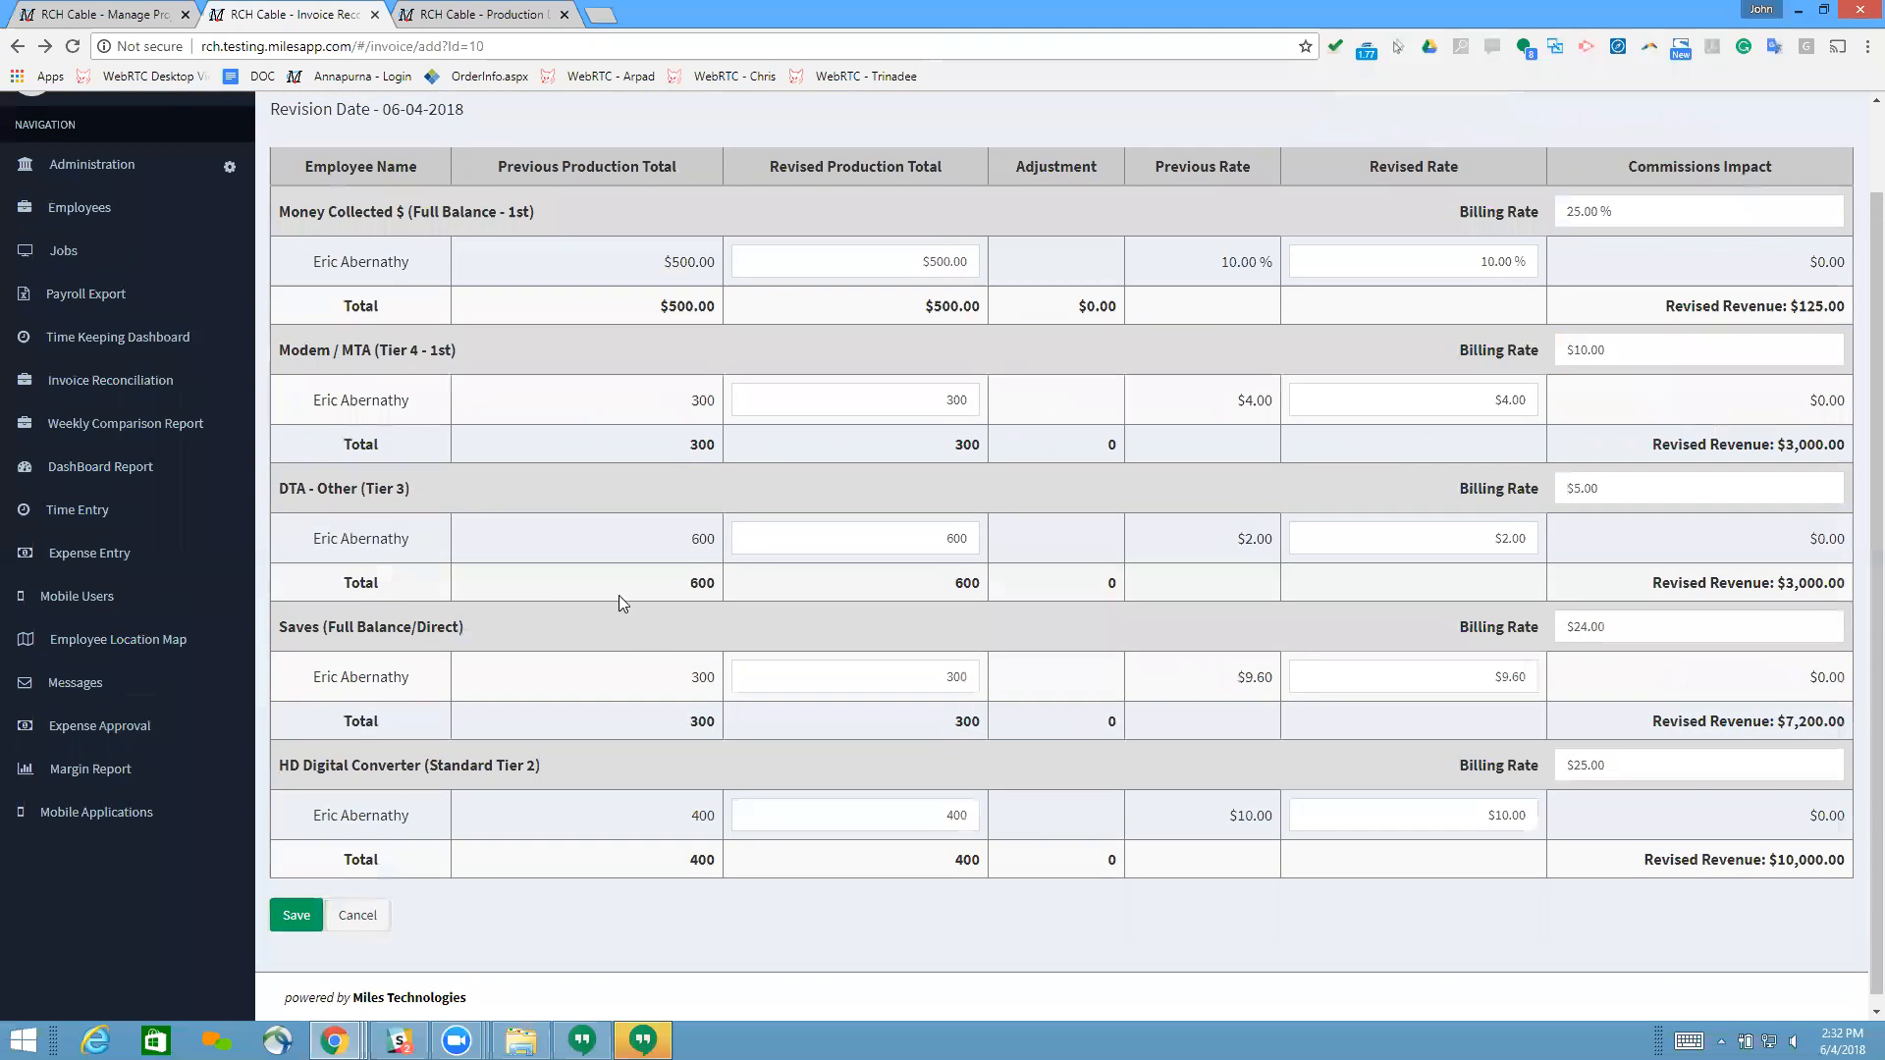
{"action": "scroll", "coordinate": [978, 469], "scroll_direction": "up", "scroll_amount": 1}
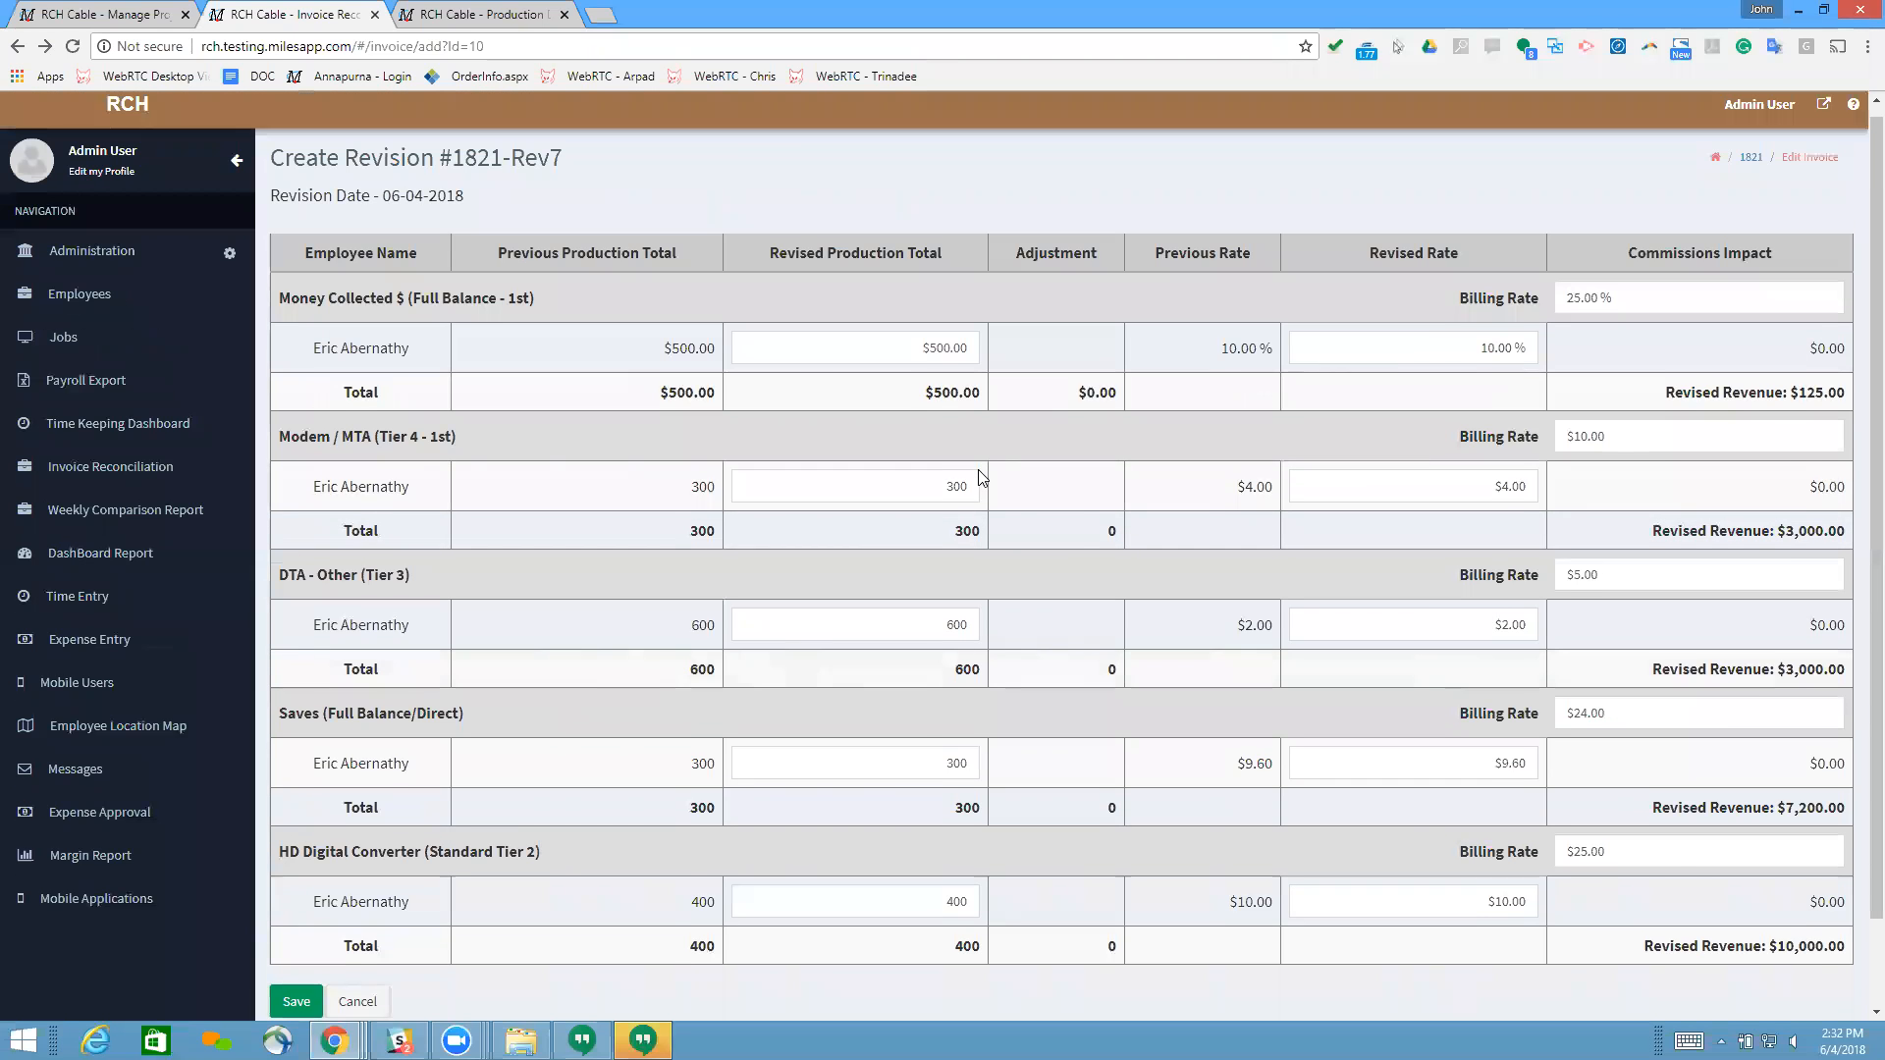